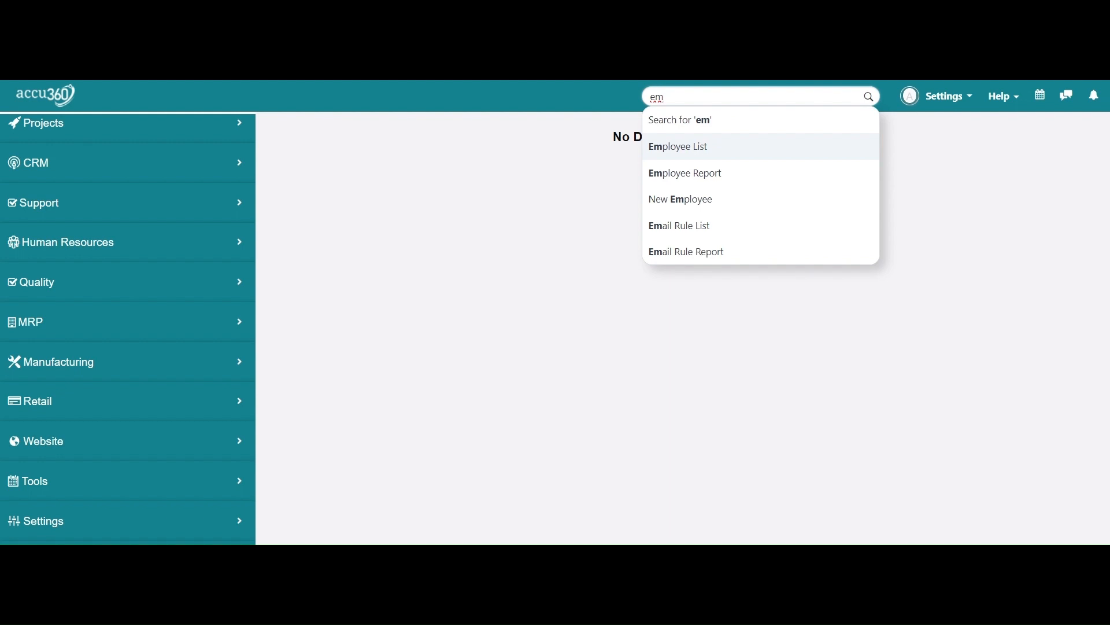
# Step: Open the Employee list and start a new blank employee record
pyautogui.press('Return')
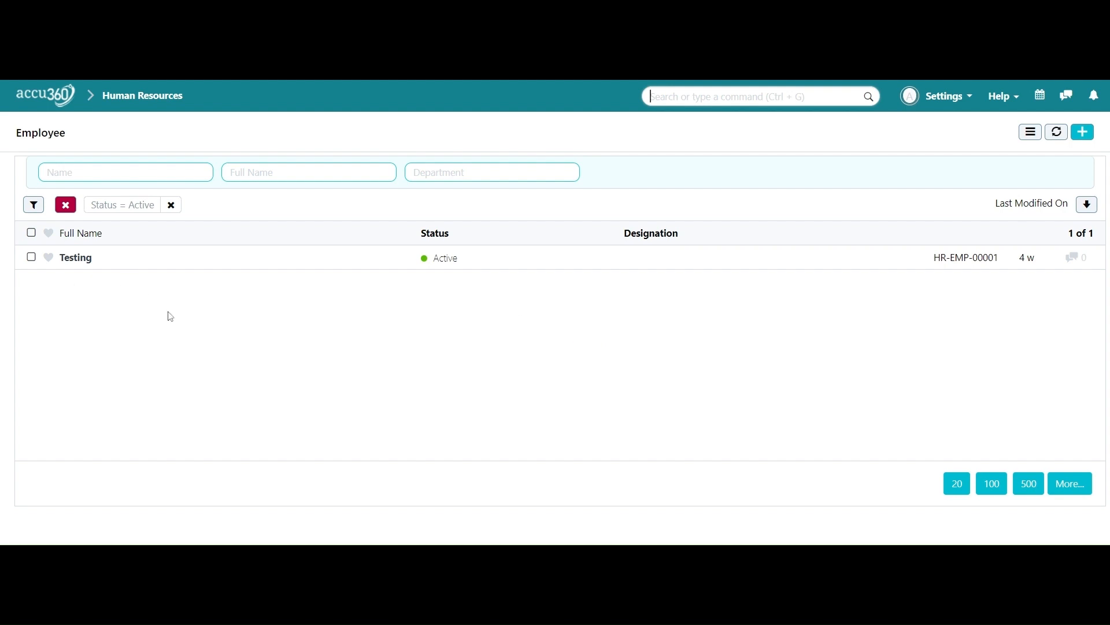
pyautogui.click(1081, 134)
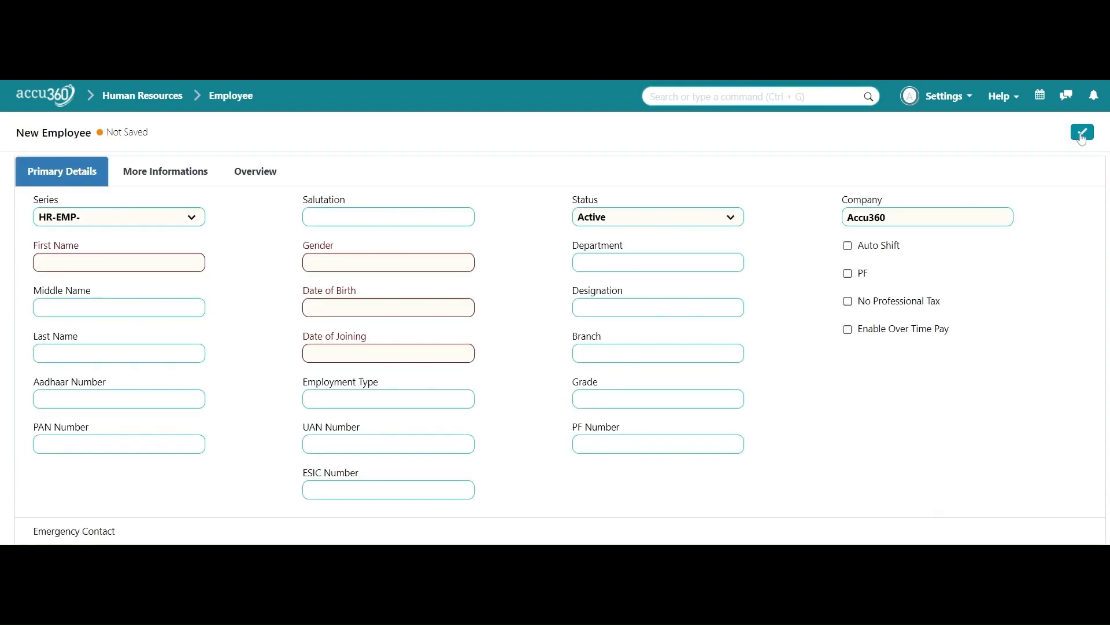
pyautogui.scroll(-8, 656, 289)
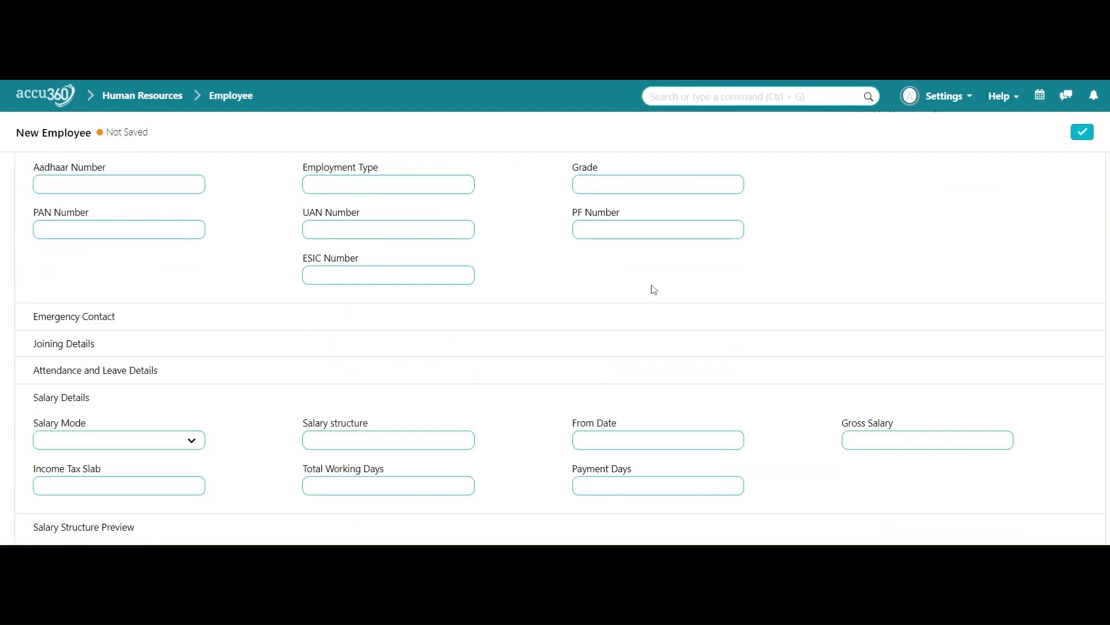
pyautogui.scroll(6, 655, 290)
pyautogui.scroll(3, 654, 290)
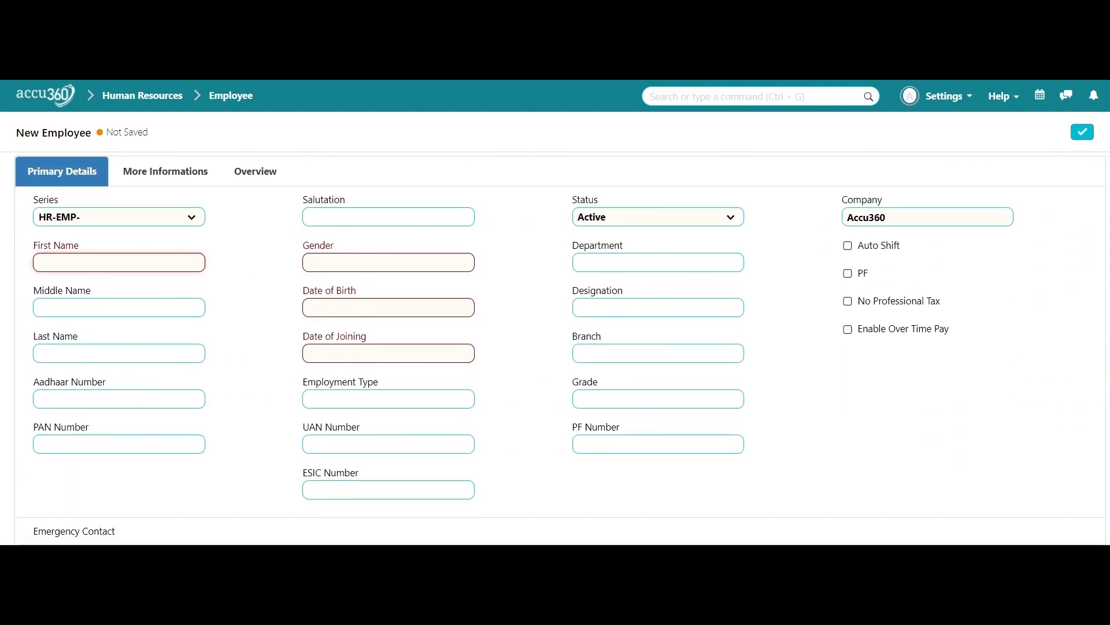
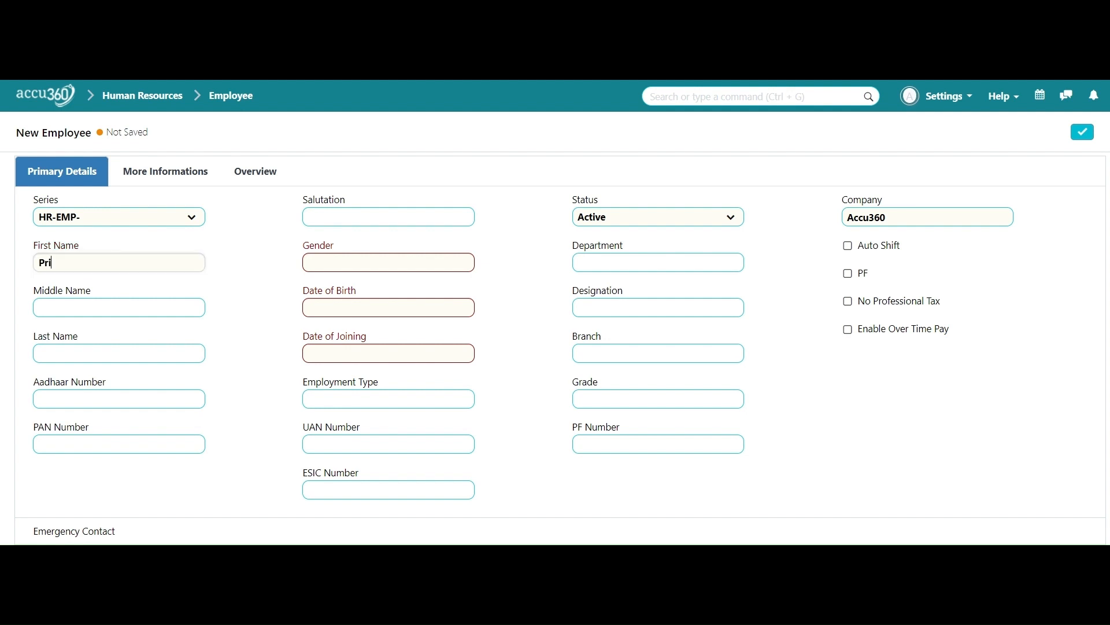
# Step: Put the employee's given name in First Name and the surname in Last Name
pyautogui.hotkey('shift', 'Left')
pyautogui.hotkey('shift', 'Left')
pyautogui.hotkey('shift', 'Left')
pyautogui.hotkey('shift', 'Left')
pyautogui.hotkey('shift', 'Left')
pyautogui.hotkey('shift', 'Left')
pyautogui.hotkey('shift', 'Left')
pyautogui.press('BackSpace')
pyautogui.click(52, 352)
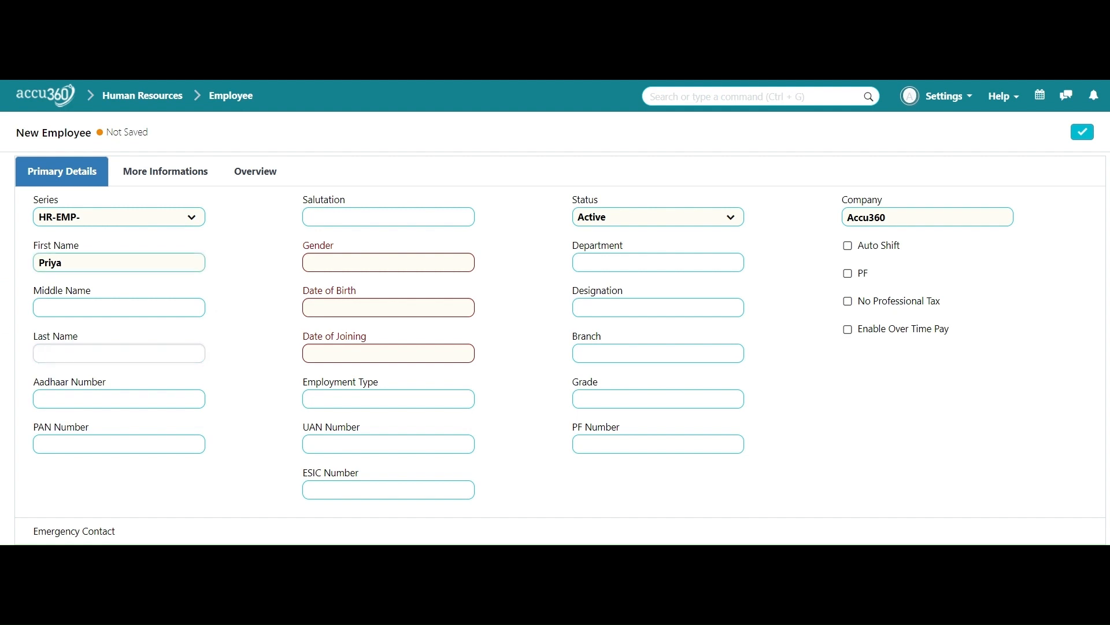
pyautogui.write('Sharma')
pyautogui.press('Tab')
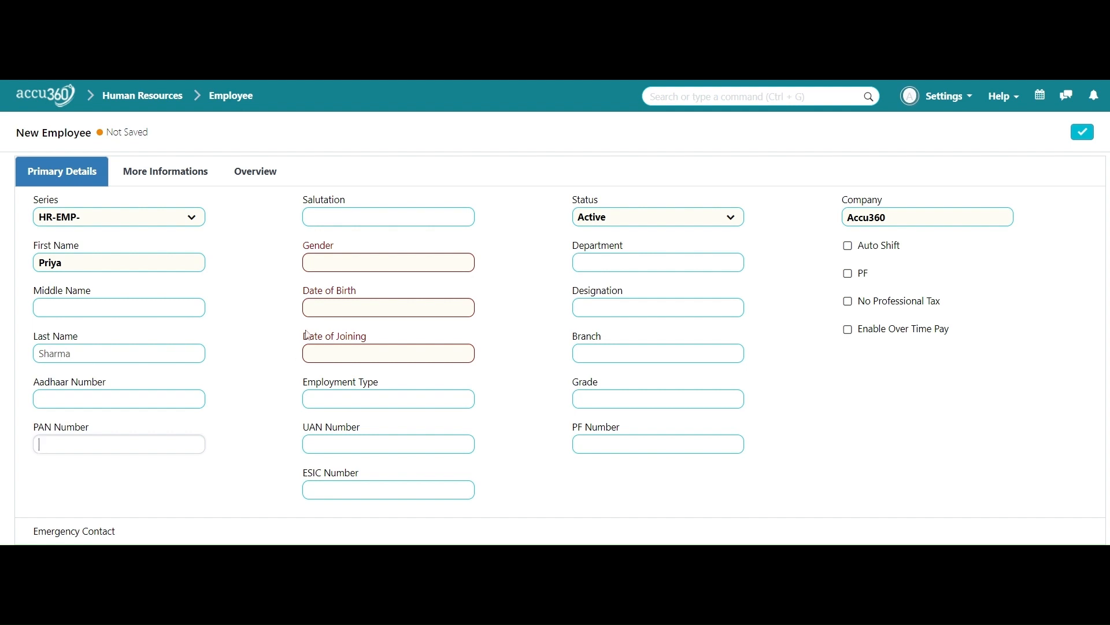
# Step: Choose Ms as the employee's salutation
pyautogui.click(346, 218)
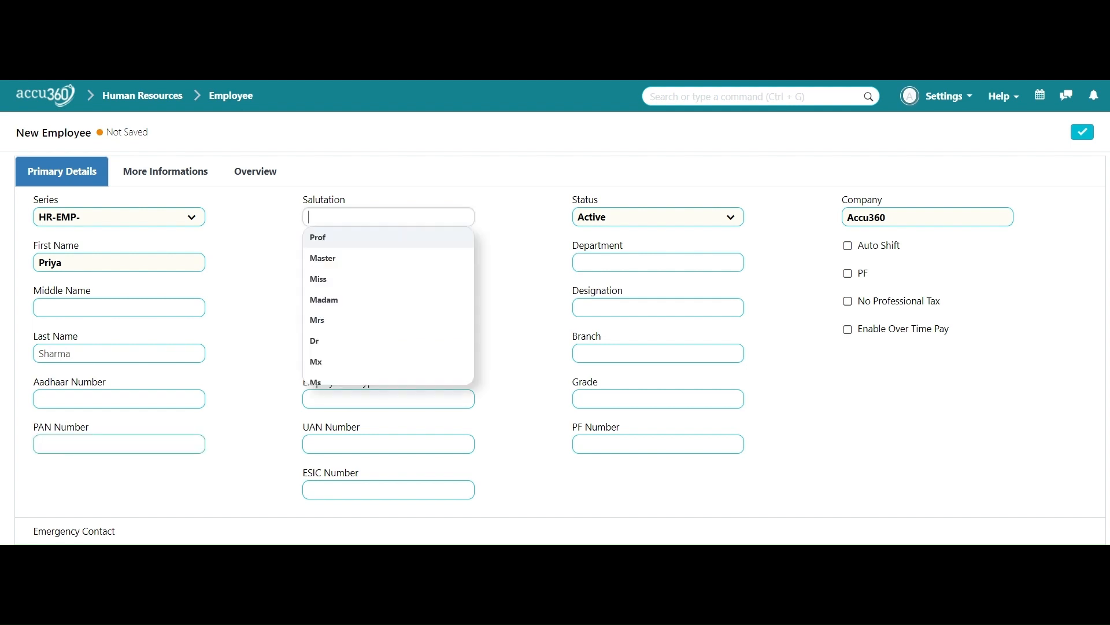
pyautogui.write('ms')
pyautogui.click(350, 243)
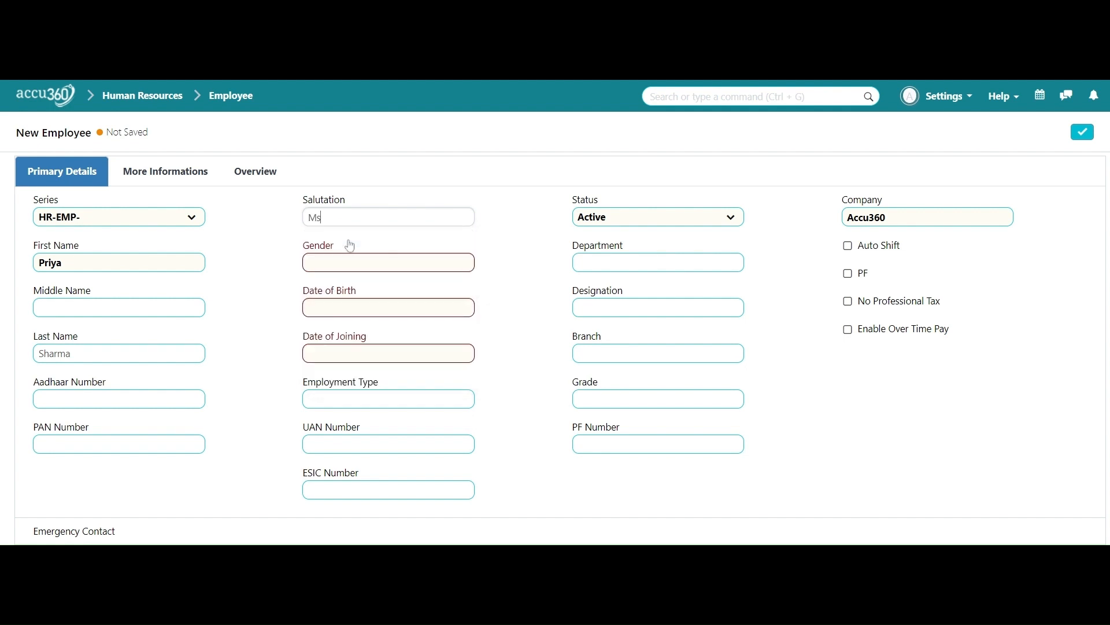
# Step: Set the date of birth to 15 May 1990 with the calendar picker
pyautogui.click(389, 307)
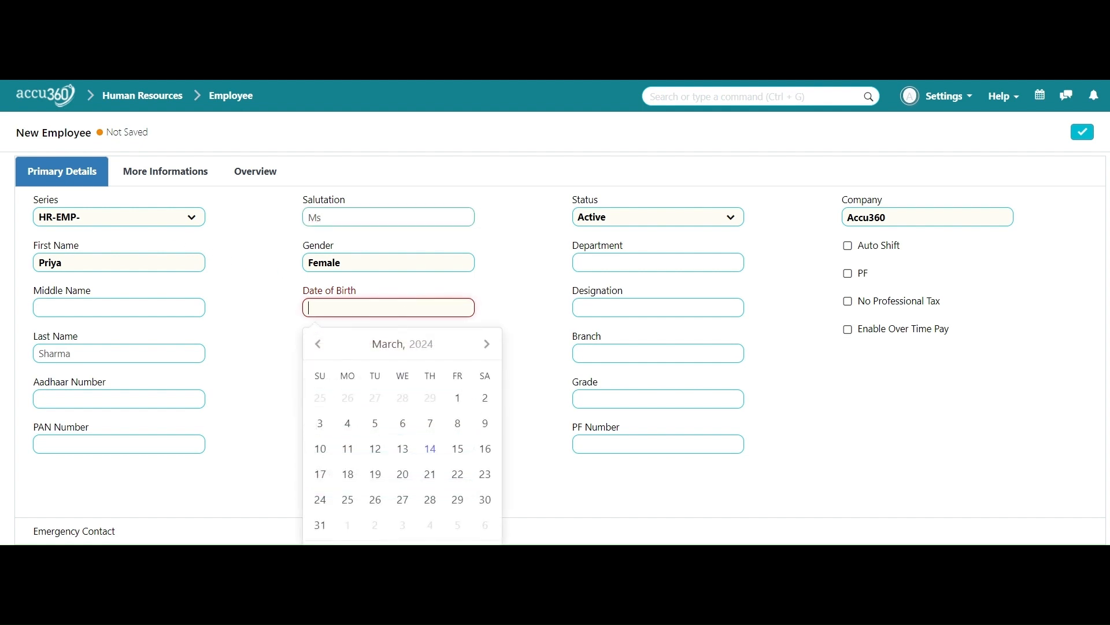
pyautogui.scroll(-1, 454, 283)
pyautogui.scroll(1, 453, 283)
pyautogui.click(424, 86)
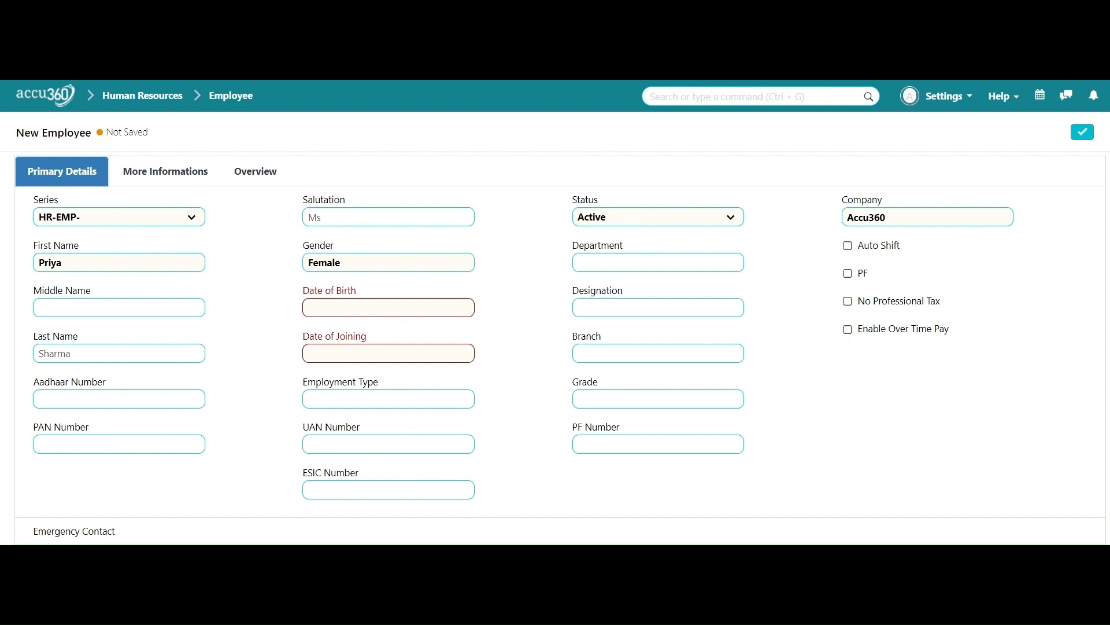
pyautogui.click(361, 308)
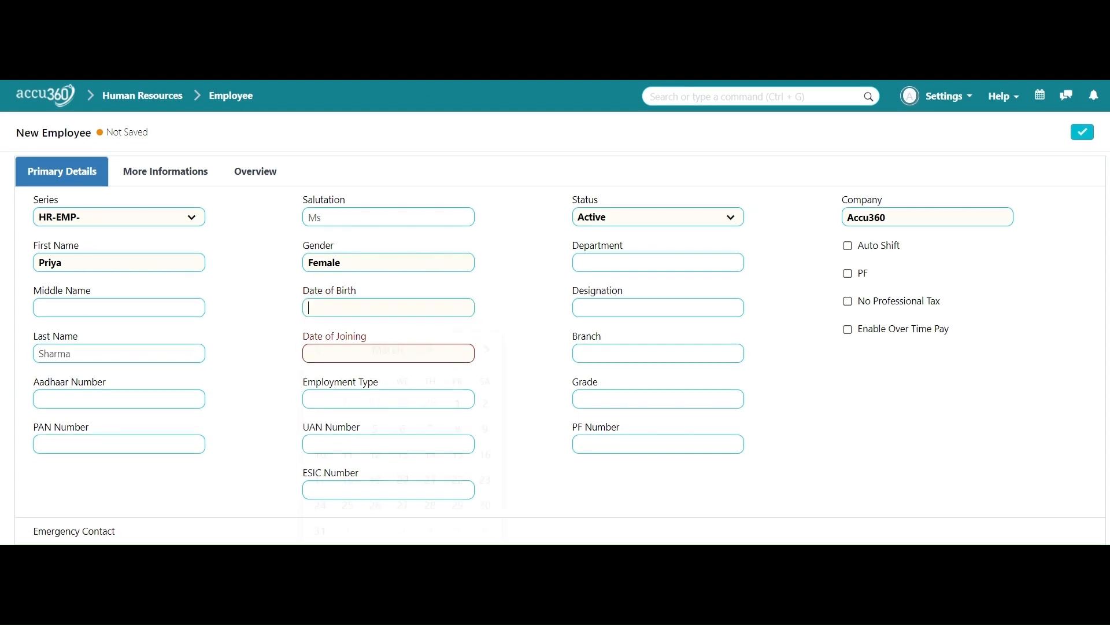
pyautogui.click(433, 355)
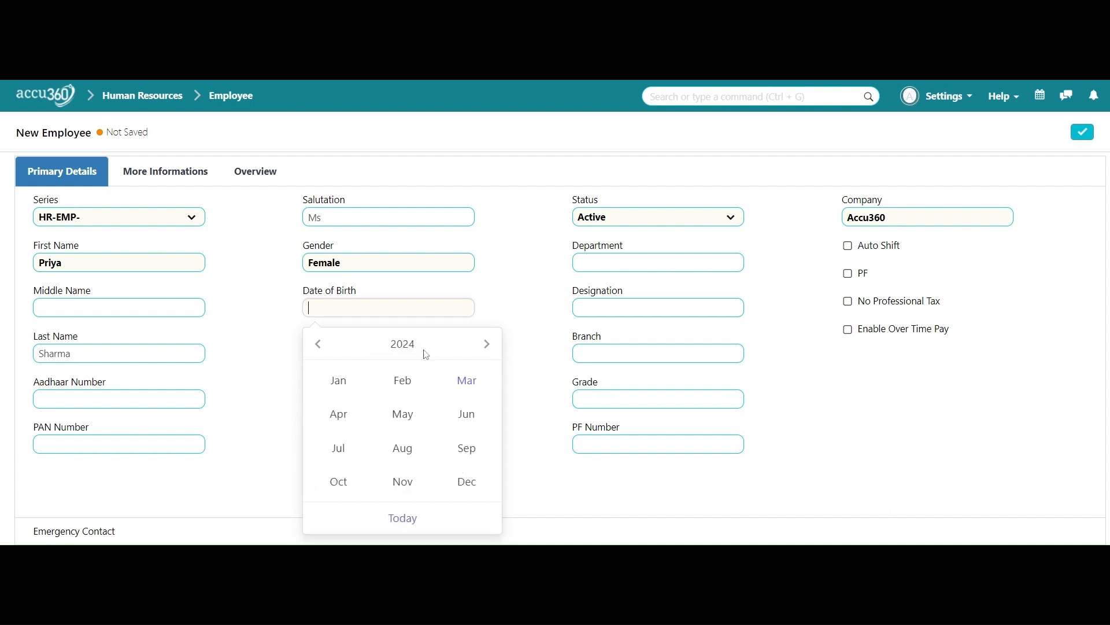
pyautogui.click(319, 344)
pyautogui.click(319, 345)
pyautogui.click(319, 344)
pyautogui.click(319, 344)
pyautogui.click(318, 344)
pyautogui.click(319, 344)
pyautogui.click(318, 344)
pyautogui.click(319, 344)
pyautogui.click(402, 345)
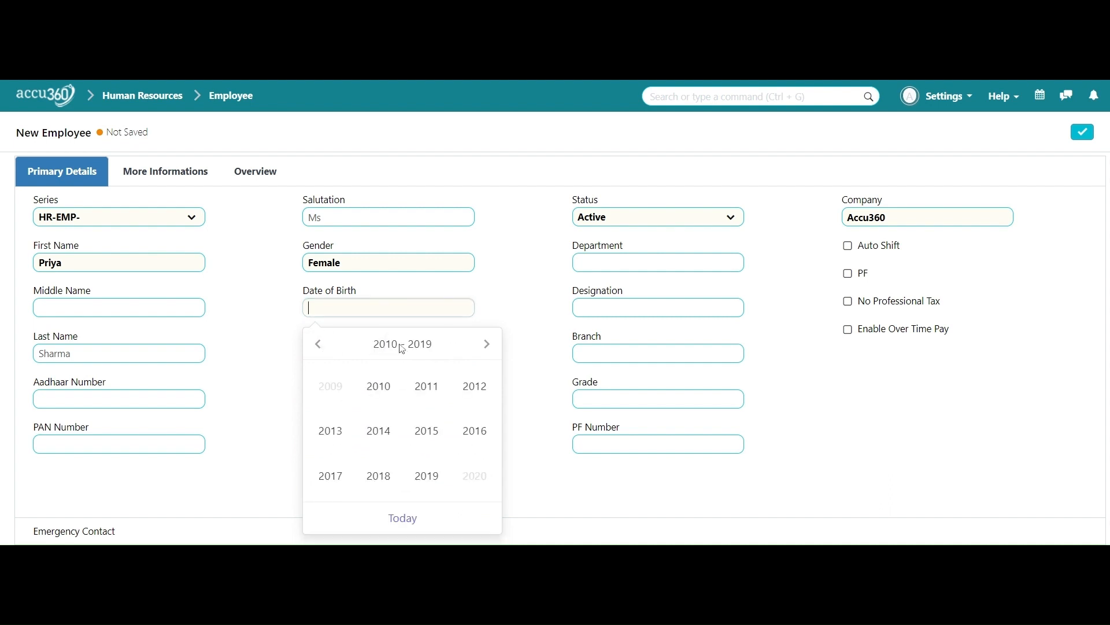
pyautogui.click(327, 346)
pyautogui.click(328, 345)
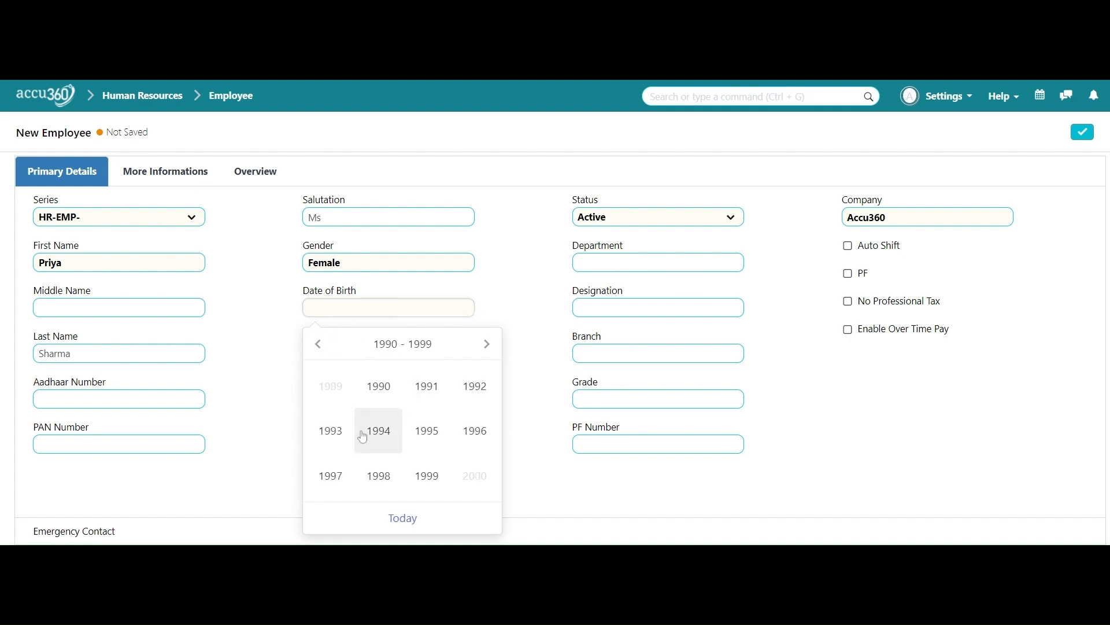
pyautogui.click(390, 394)
pyautogui.click(415, 416)
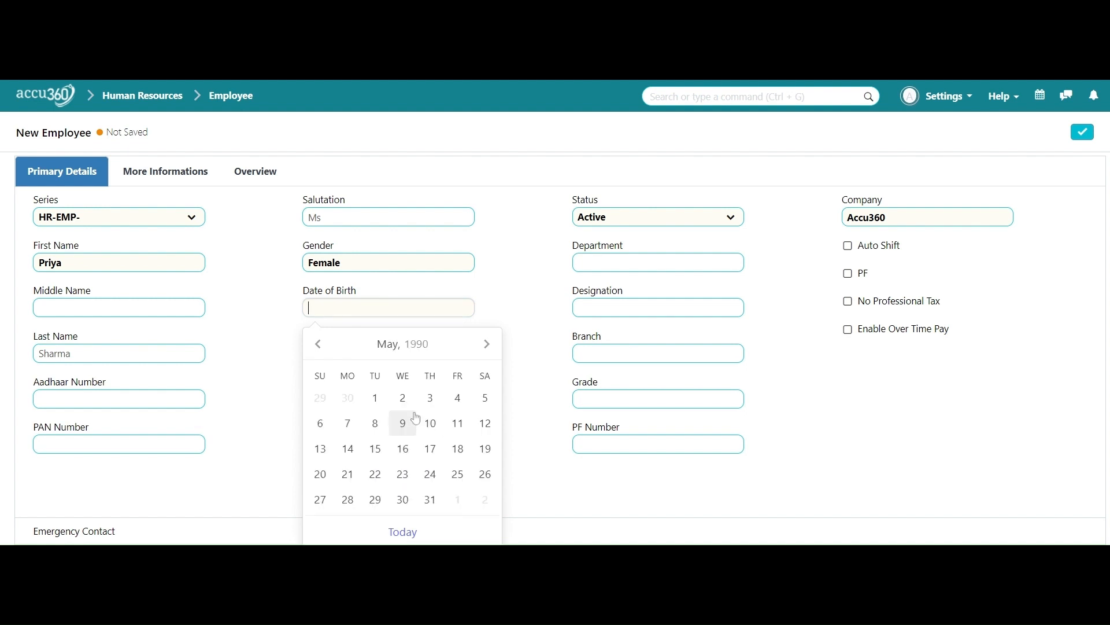
pyautogui.click(376, 449)
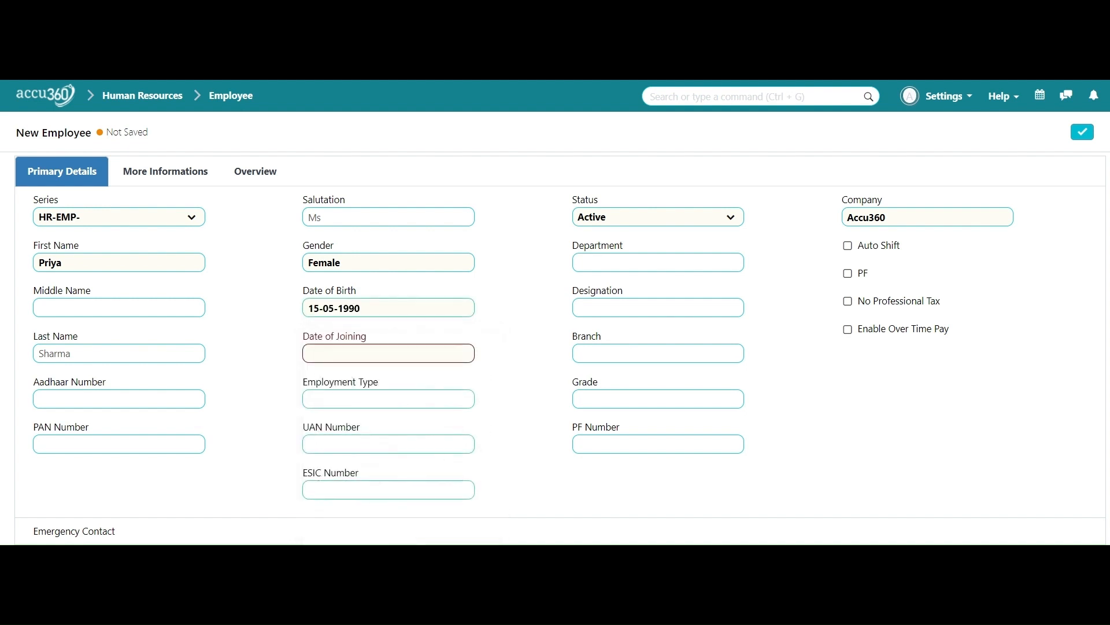
pyautogui.scroll(-1, 474, 345)
pyautogui.click(451, 282)
pyautogui.click(453, 81)
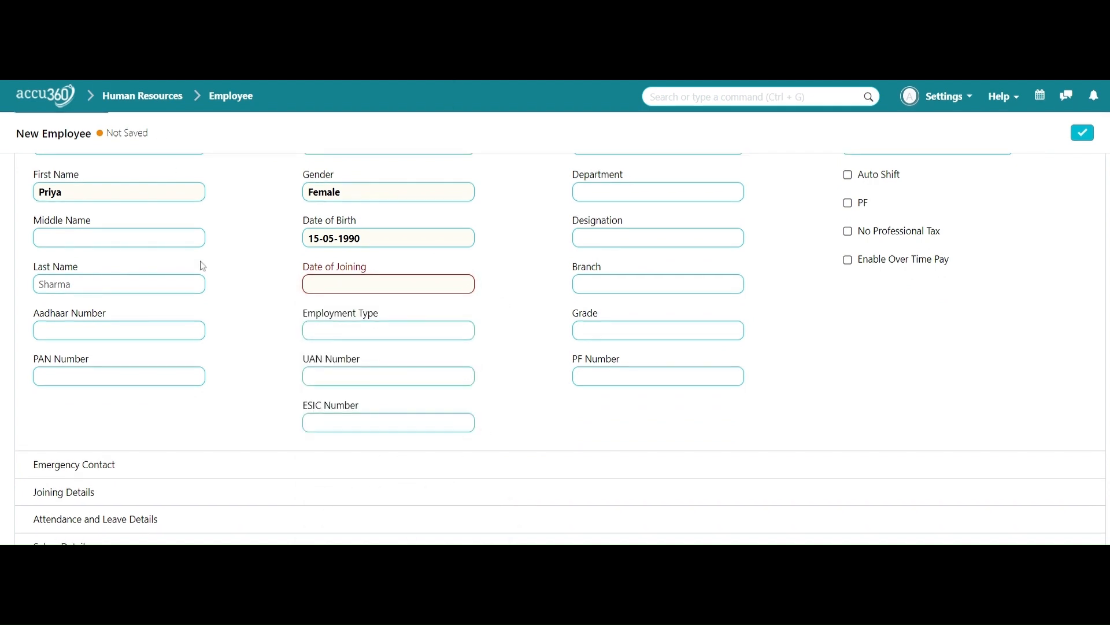
# Step: Set the date of joining to 3 July 2015 with the calendar picker
pyautogui.click(351, 282)
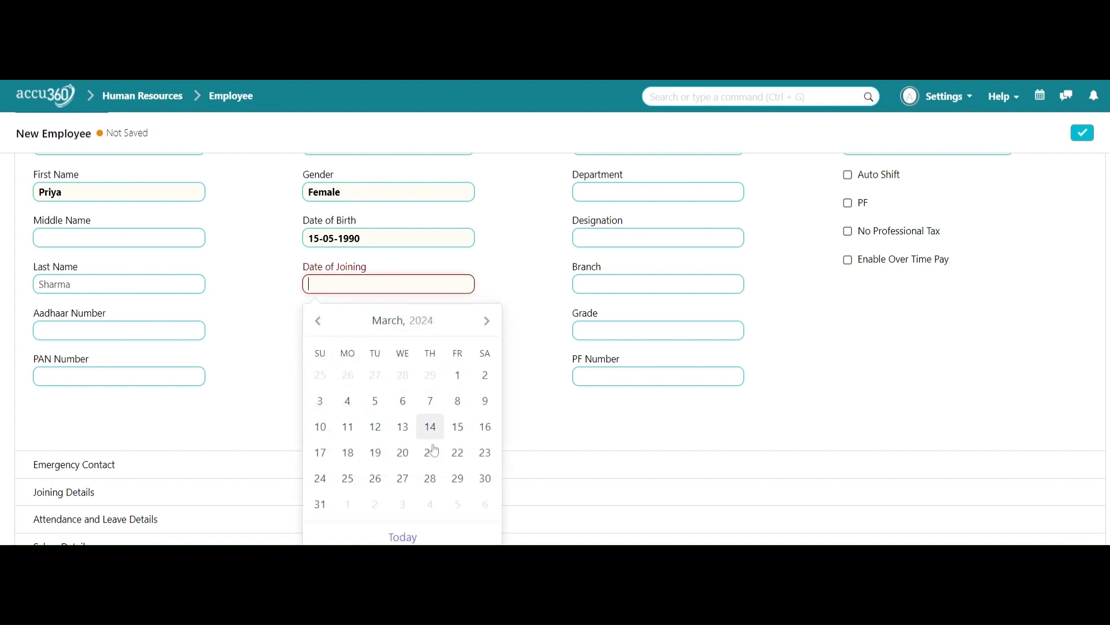
pyautogui.click(426, 324)
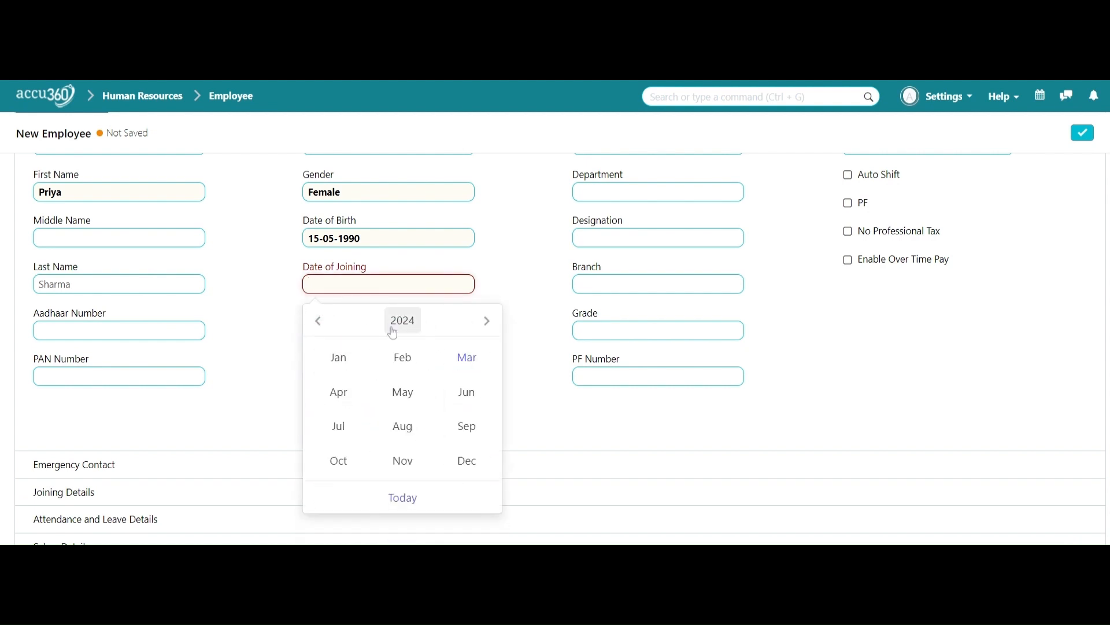
pyautogui.click(405, 326)
pyautogui.click(318, 322)
pyautogui.click(318, 322)
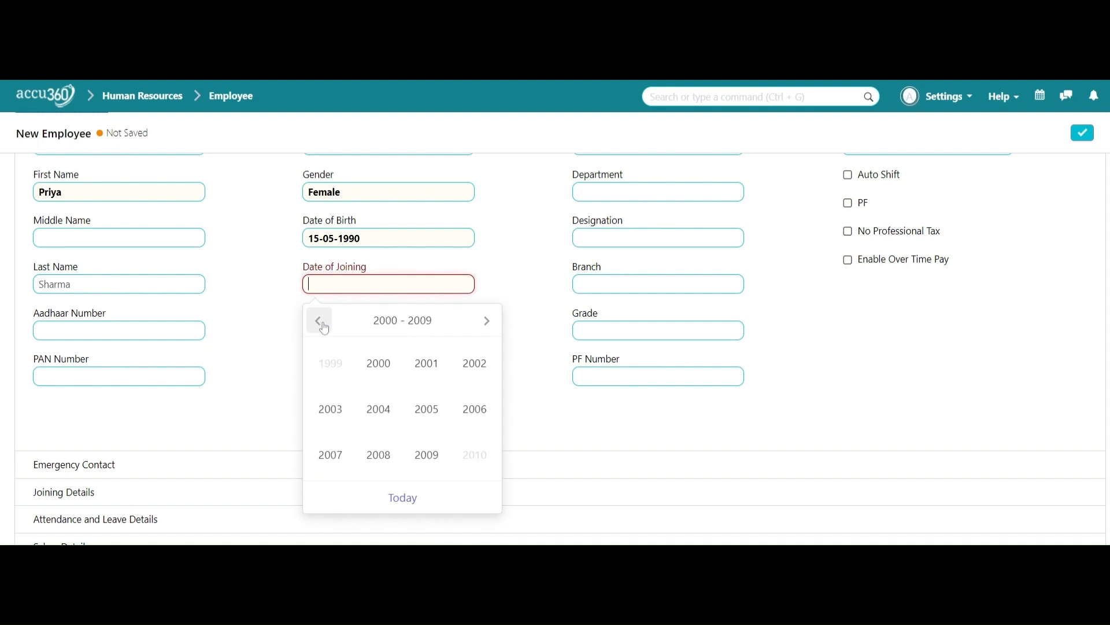
pyautogui.click(491, 330)
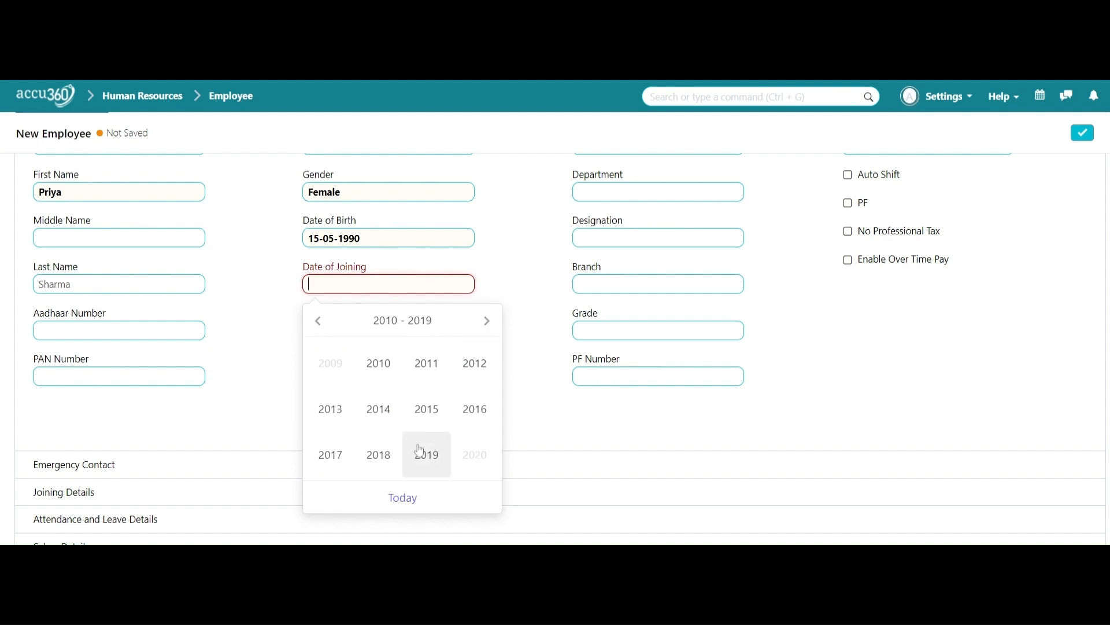
pyautogui.click(426, 409)
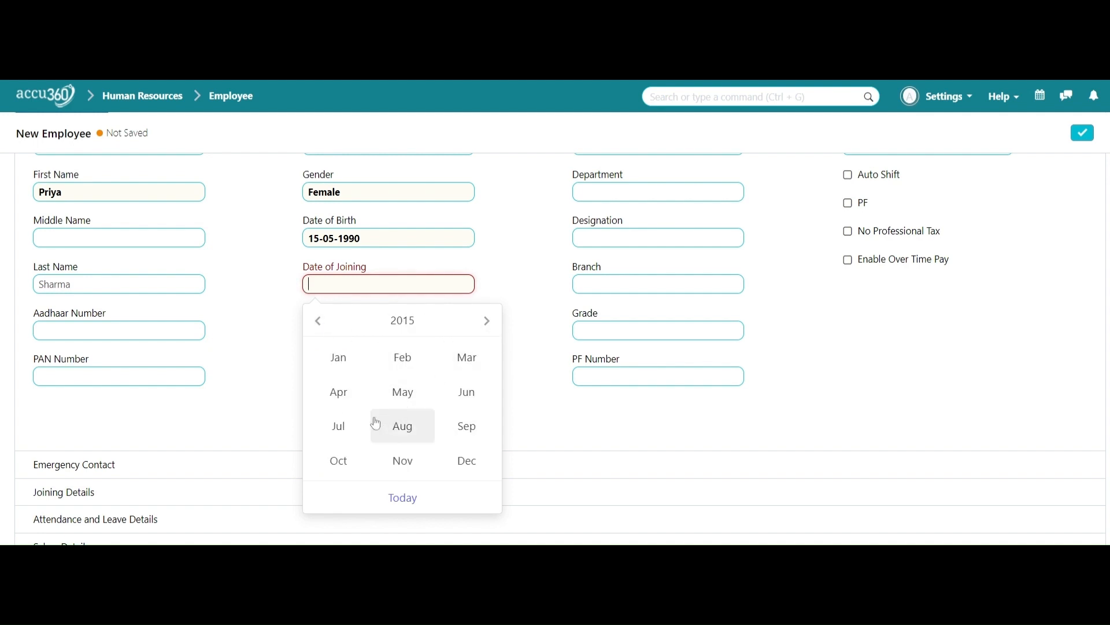
pyautogui.click(346, 427)
pyautogui.click(458, 375)
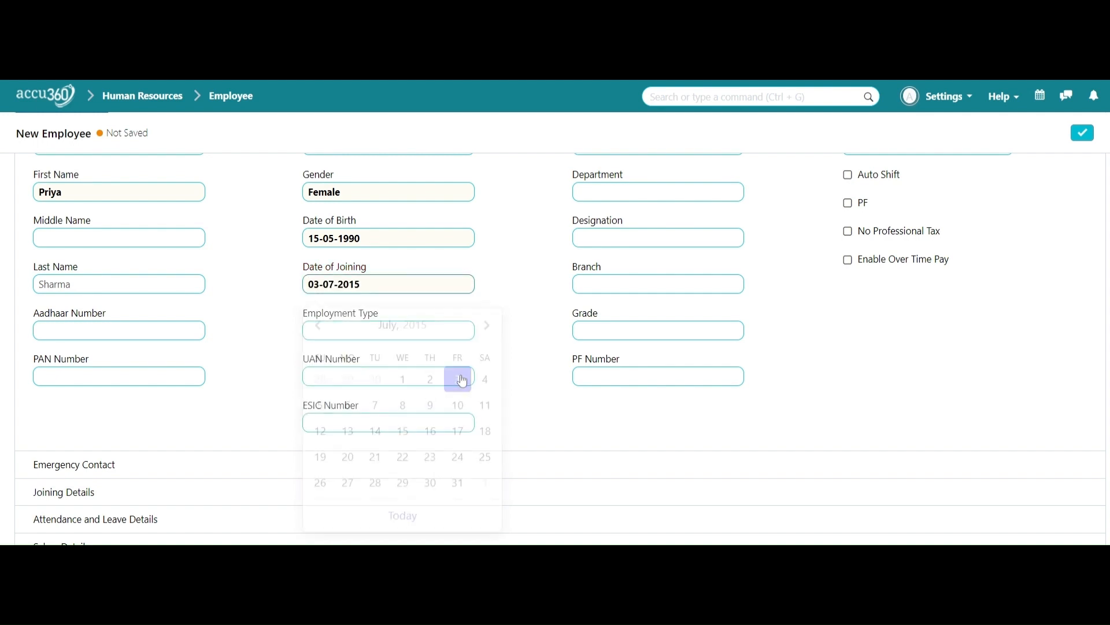
pyautogui.scroll(-2, 512, 368)
pyautogui.scroll(2, 514, 369)
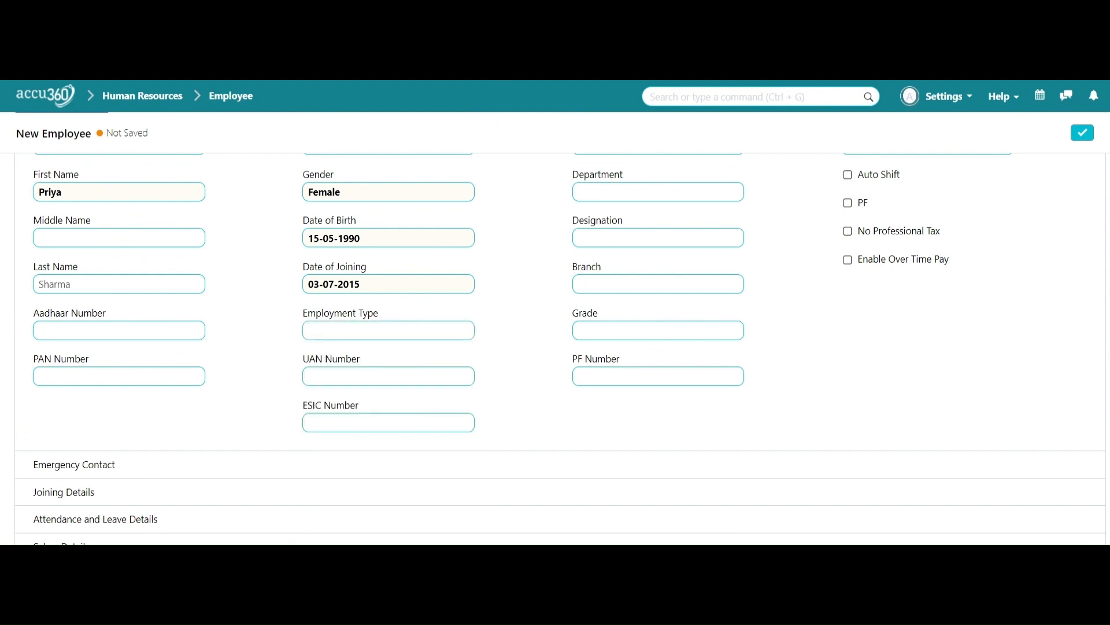
# Step: Set the employment type to Full-time
pyautogui.click(373, 331)
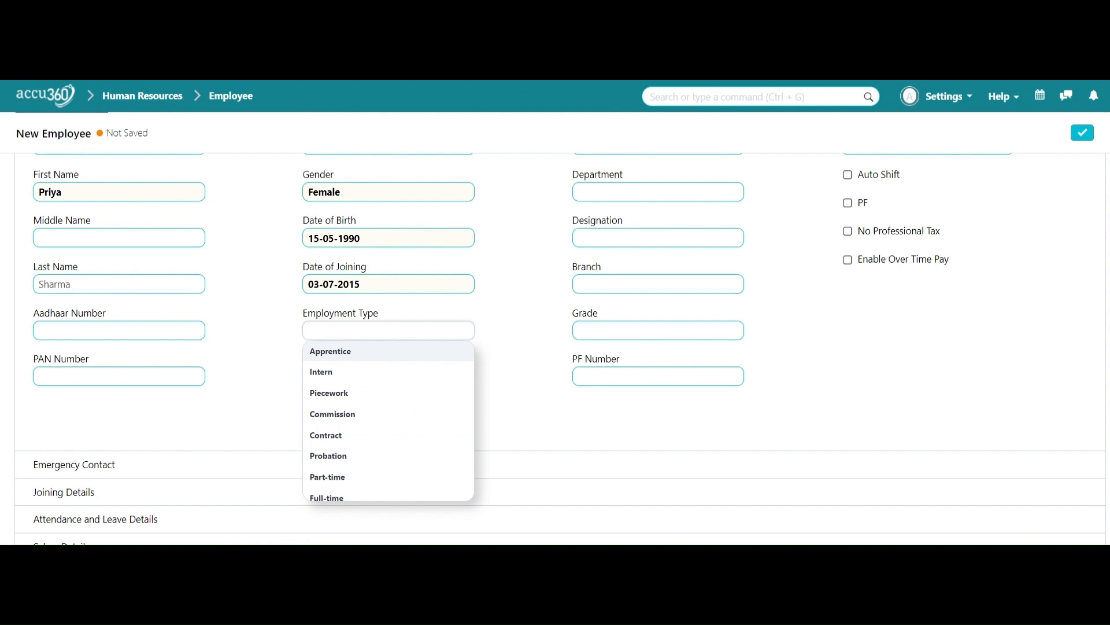
pyautogui.scroll(-1, 387, 373)
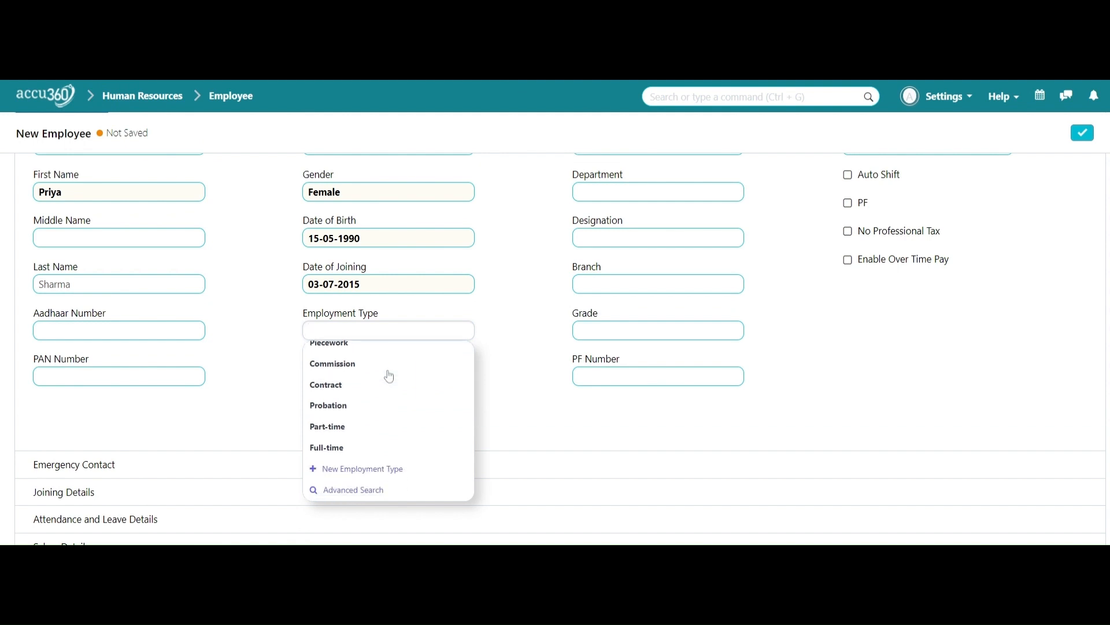
pyautogui.click(374, 448)
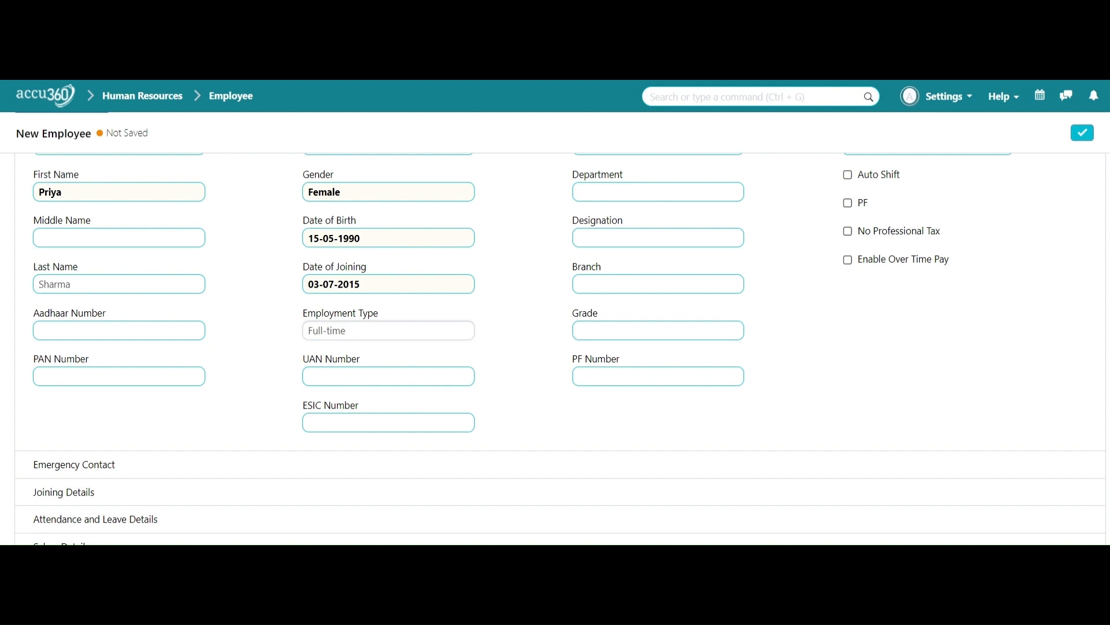
# Step: Set the department to Sales - A3
pyautogui.scroll(2, 533, 461)
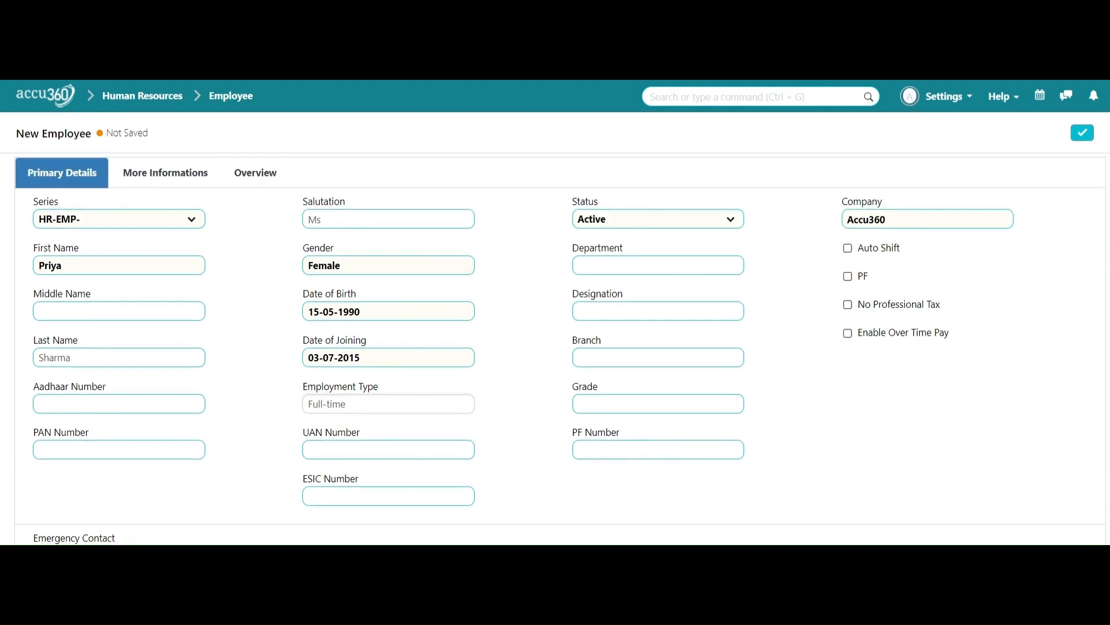
pyautogui.click(665, 265)
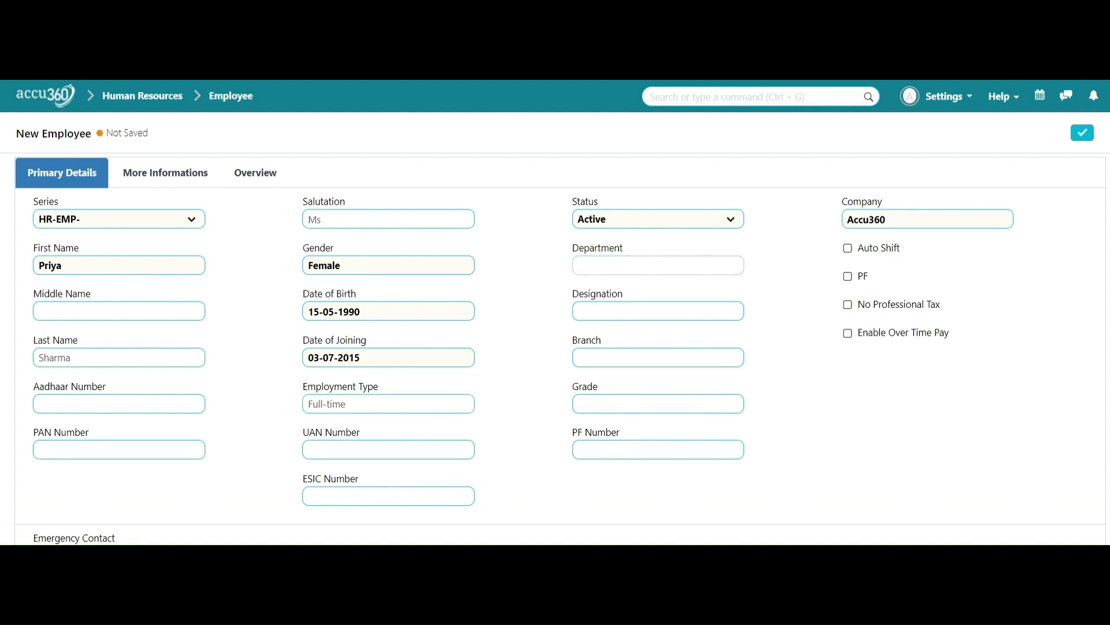
pyautogui.click(501, 81)
pyautogui.click(658, 265)
pyautogui.press('BackSpace')
pyautogui.press('BackSpace')
pyautogui.press('BackSpace')
pyautogui.press('BackSpace')
pyautogui.press('BackSpace')
pyautogui.press('BackSpace')
pyautogui.press('BackSpace')
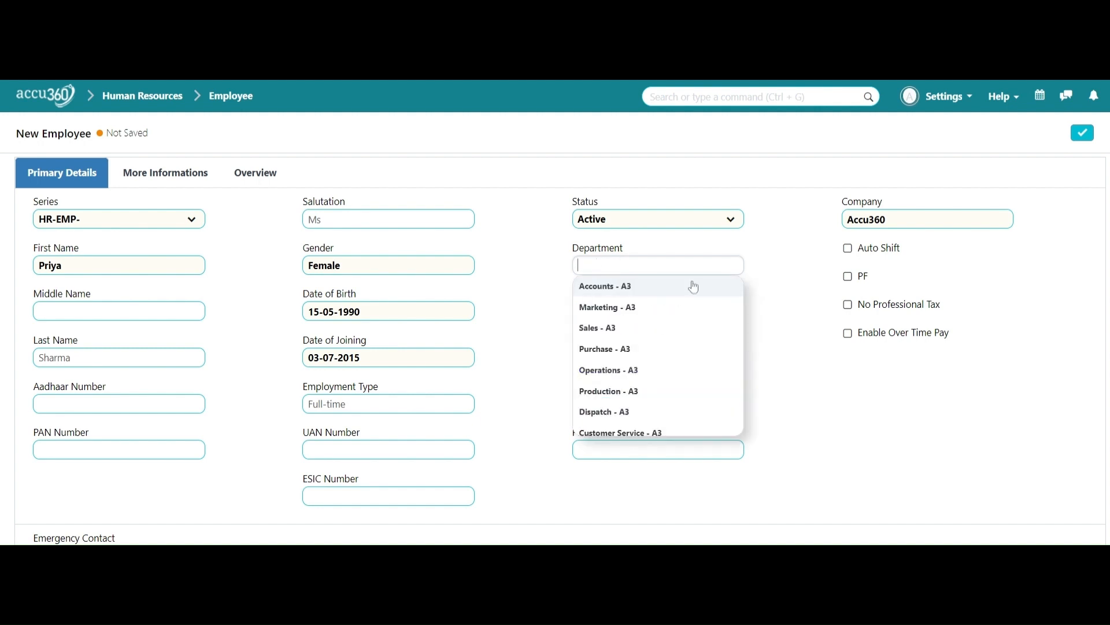
pyautogui.scroll(-2, 730, 343)
pyautogui.scroll(-5, 714, 317)
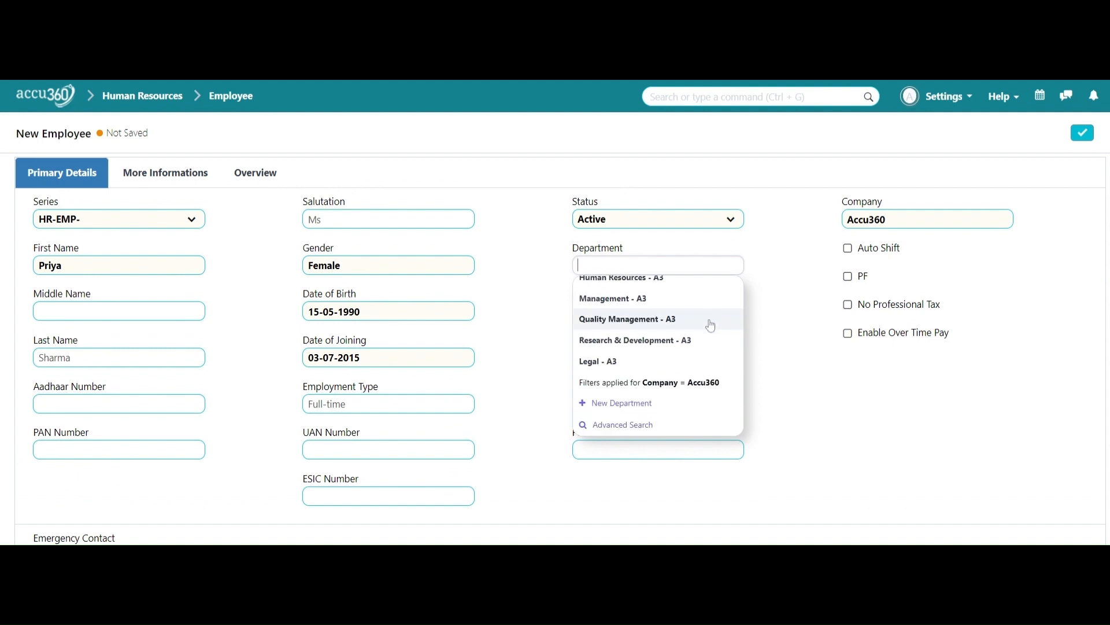
pyautogui.scroll(3, 703, 399)
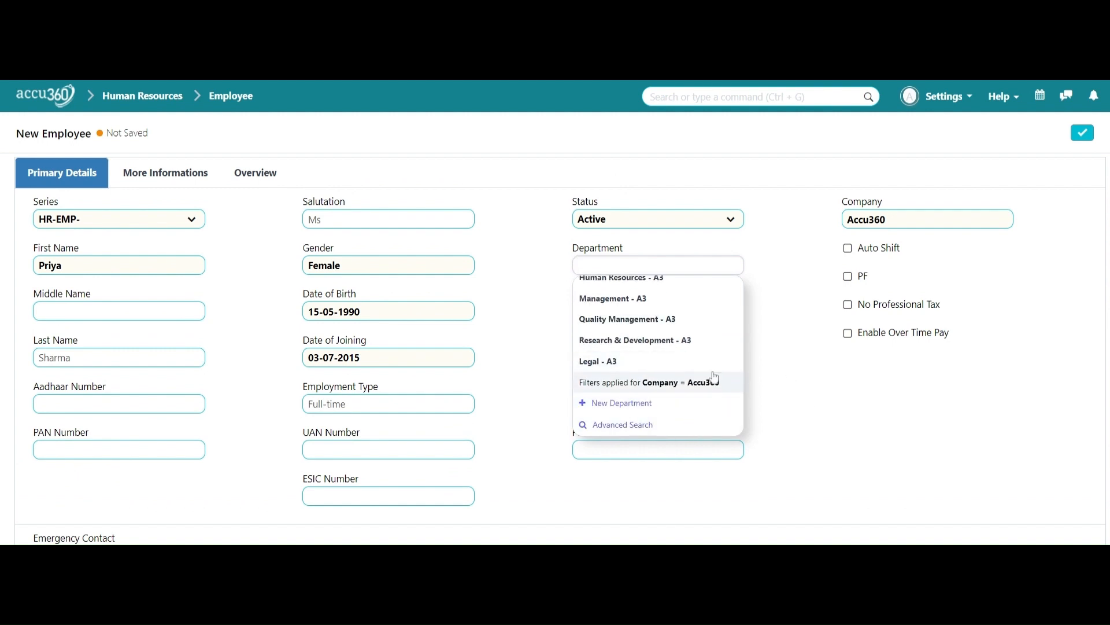
pyautogui.scroll(2, 715, 374)
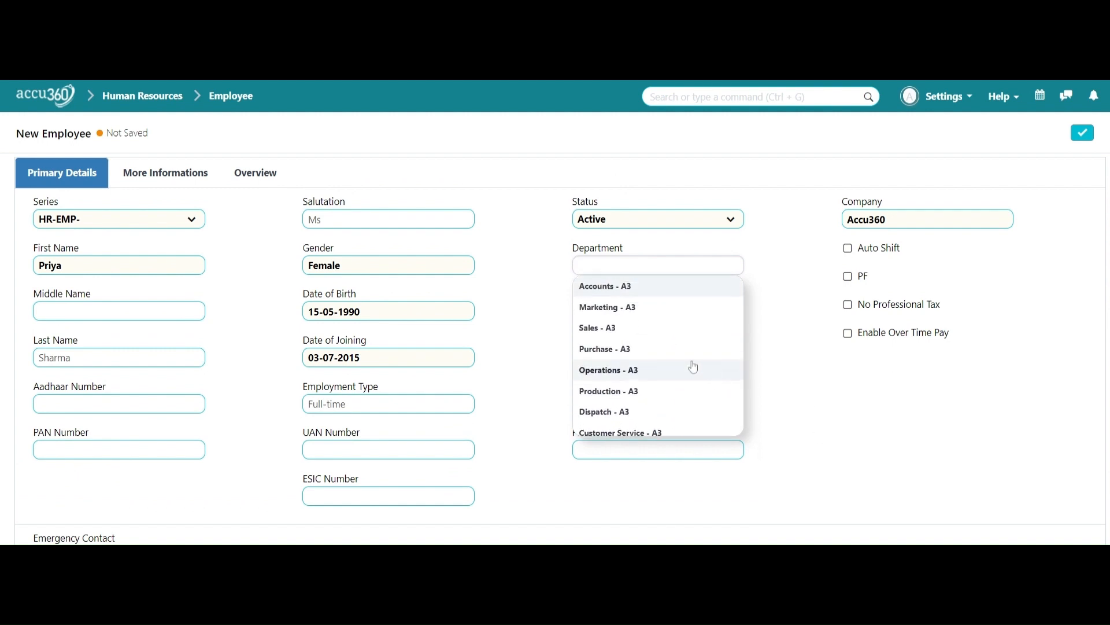
pyautogui.click(645, 336)
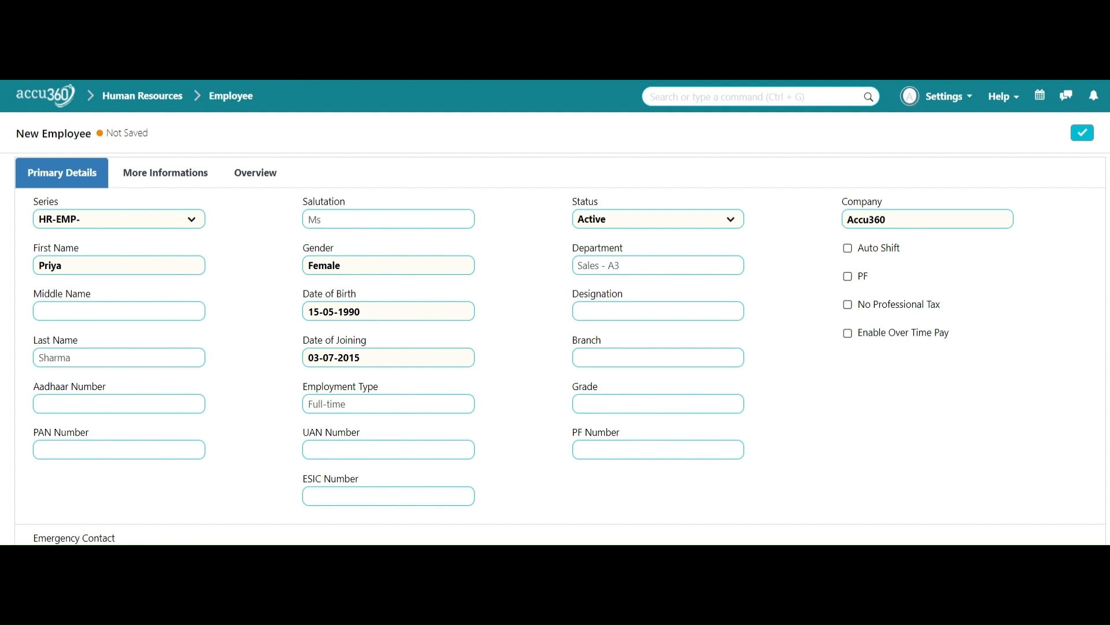
# Step: Search designations and pick Head of Marketing and Sales
pyautogui.click(627, 310)
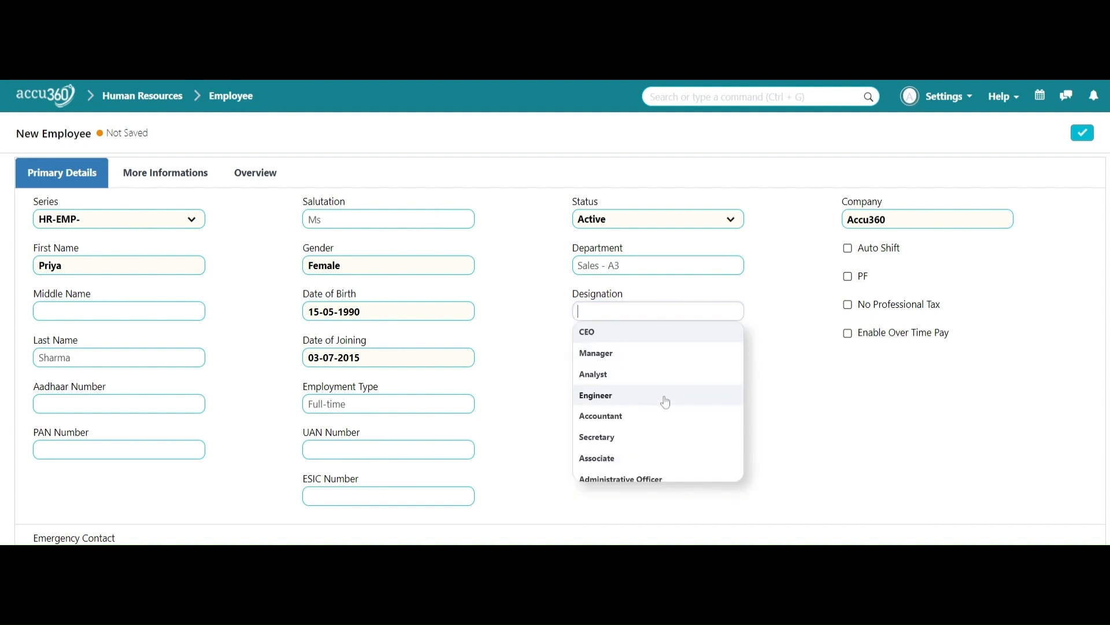
pyautogui.scroll(-5, 665, 402)
pyautogui.scroll(-1, 666, 401)
pyautogui.scroll(3, 667, 402)
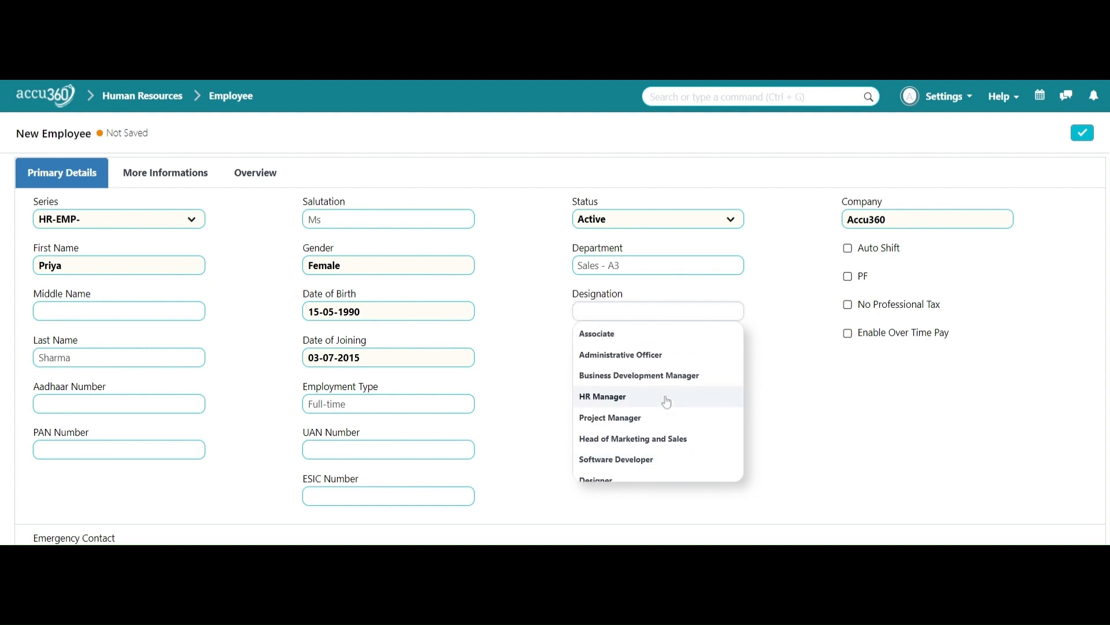
pyautogui.scroll(4, 667, 402)
pyautogui.write('ex')
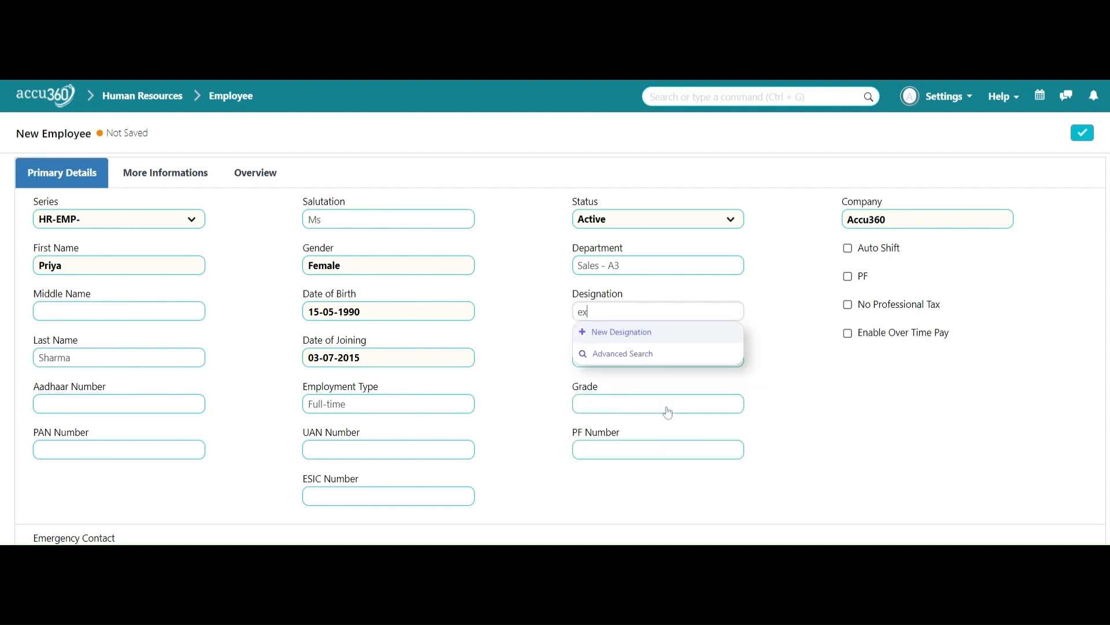
pyautogui.press('BackSpace')
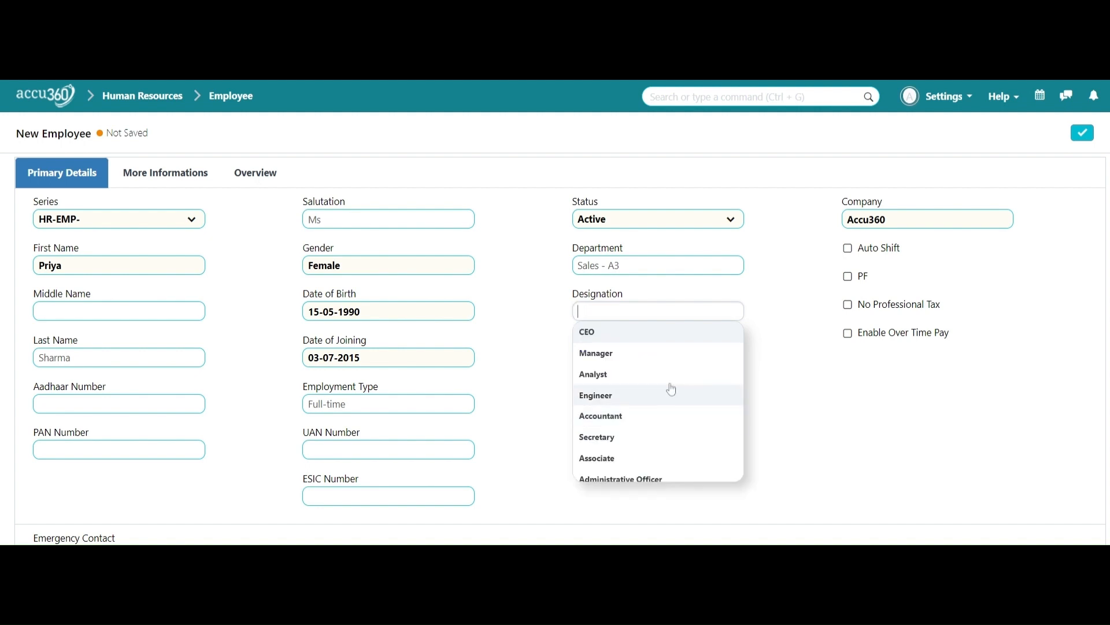
pyautogui.write('sa')
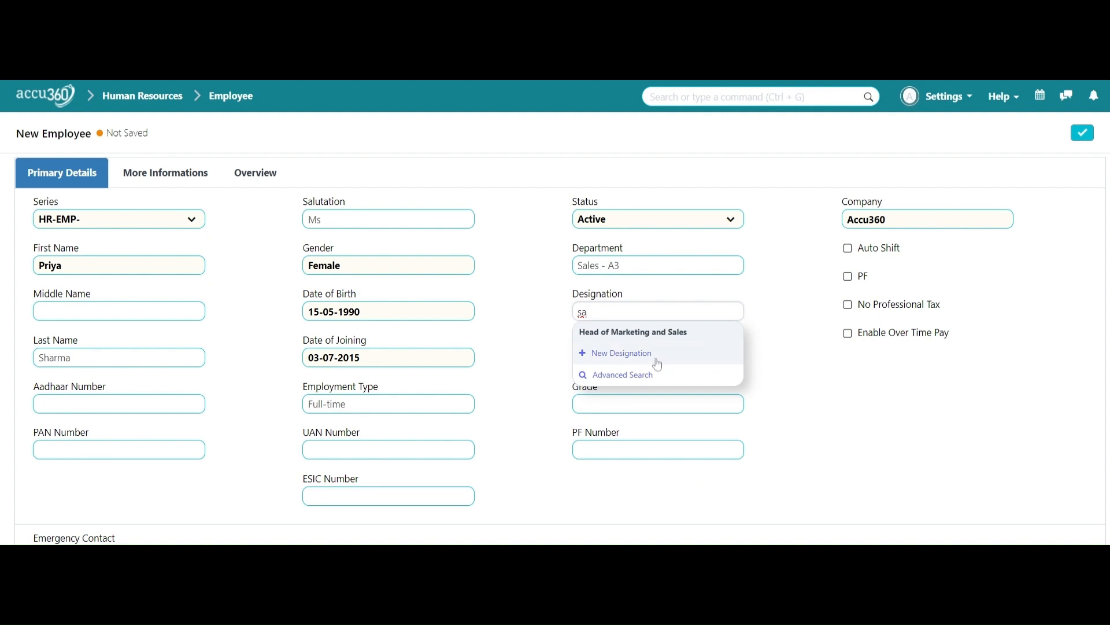
pyautogui.click(739, 338)
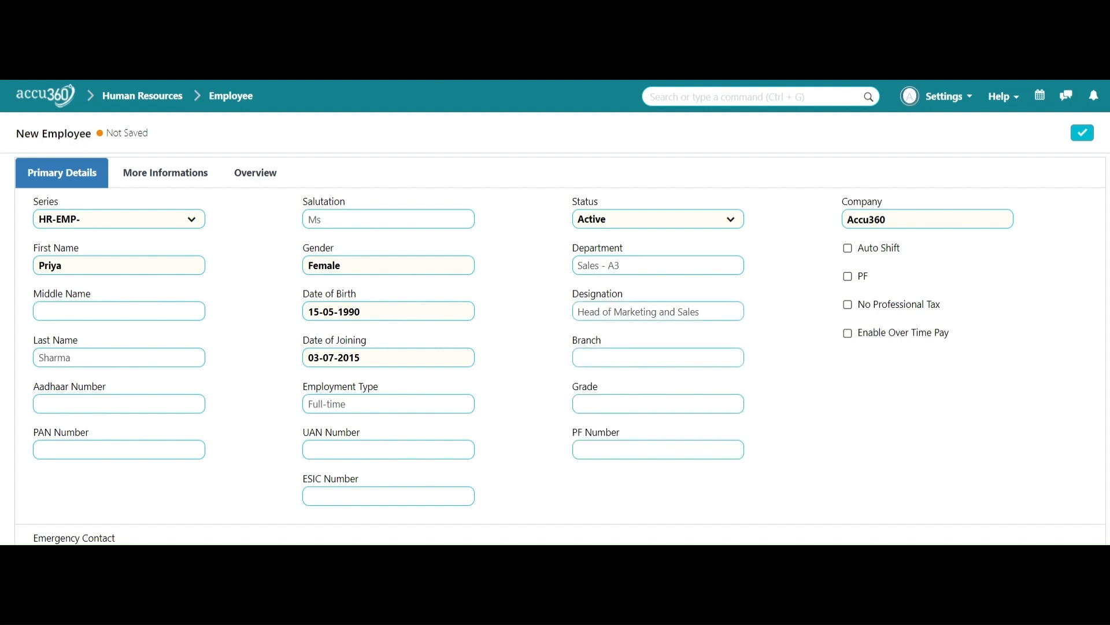
# Step: Set the branch to Delhi, leaving Grade empty
pyautogui.click(619, 356)
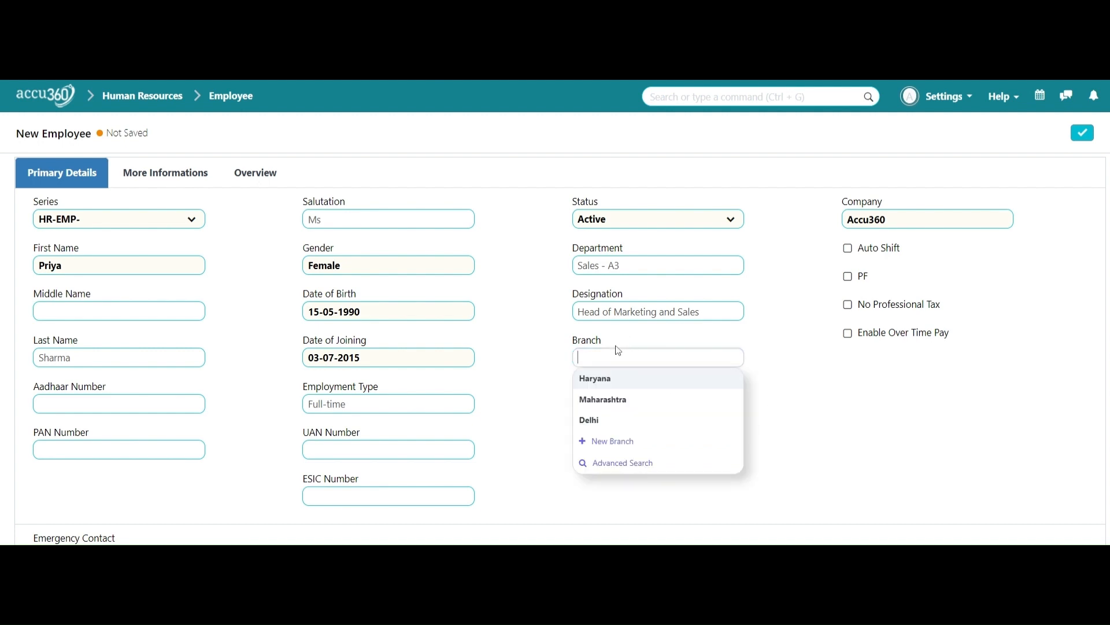
pyautogui.click(637, 421)
pyautogui.click(635, 404)
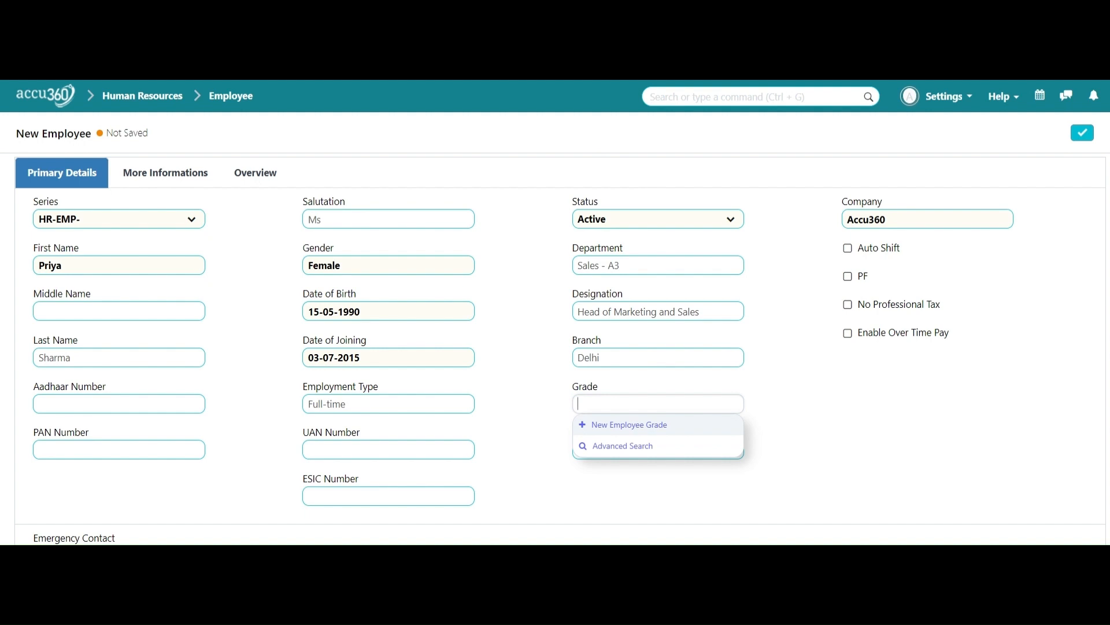
pyautogui.click(900, 394)
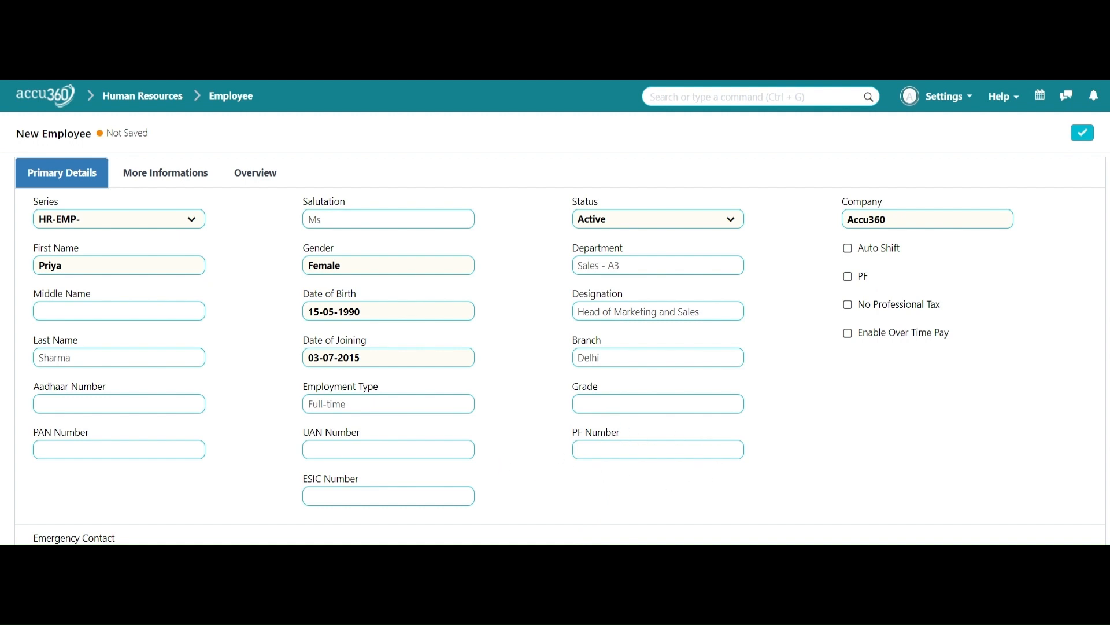
pyautogui.scroll(-1, 850, 488)
pyautogui.scroll(1, 1093, 541)
pyautogui.scroll(-1, 951, 465)
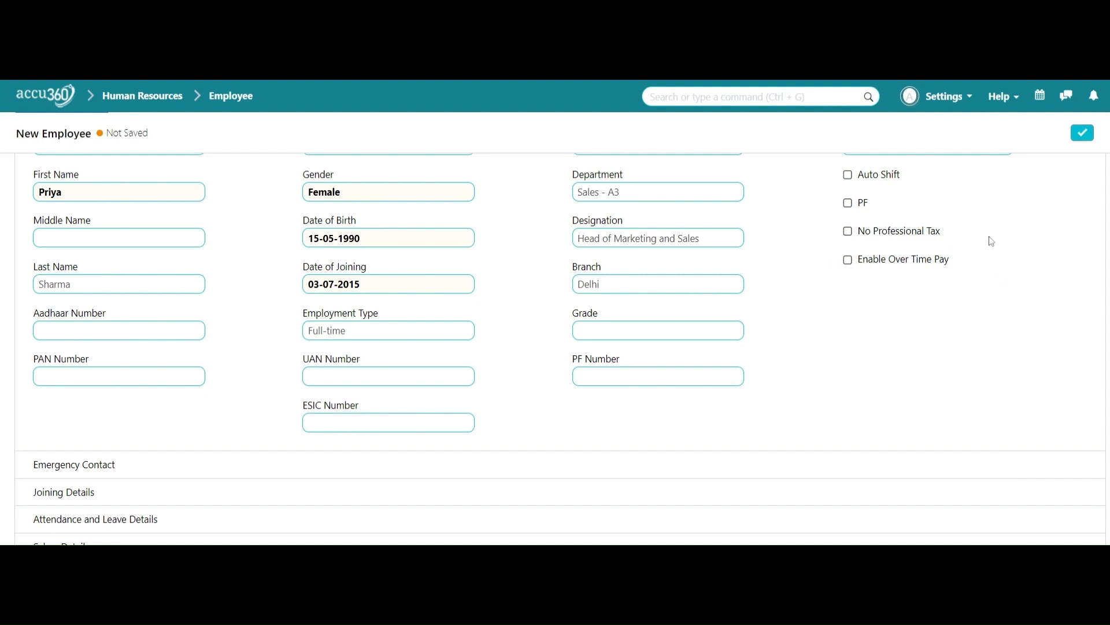
pyautogui.scroll(1, 907, 309)
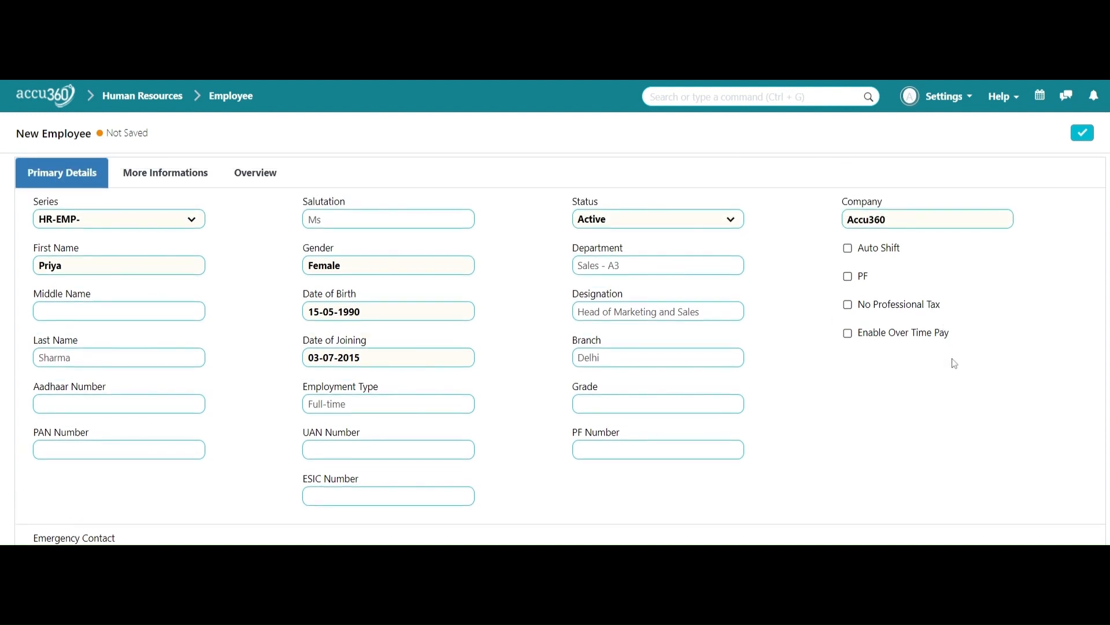
pyautogui.scroll(-2, 954, 363)
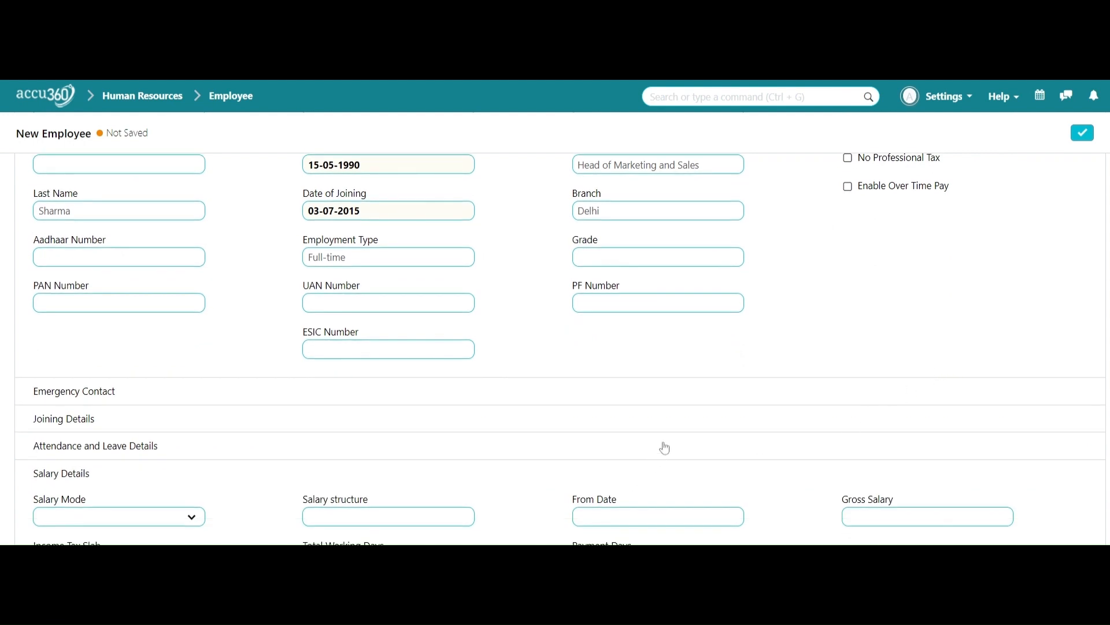
pyautogui.scroll(-1, 677, 408)
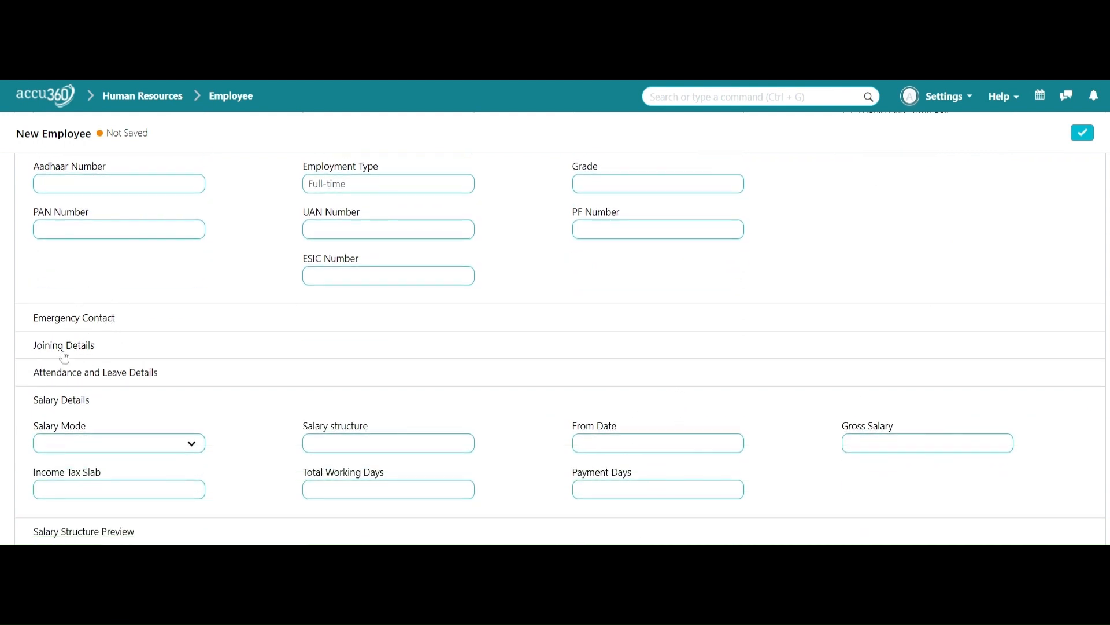
# Step: Expand the Emergency Contact and Joining Details sections and review their fields
pyautogui.click(97, 325)
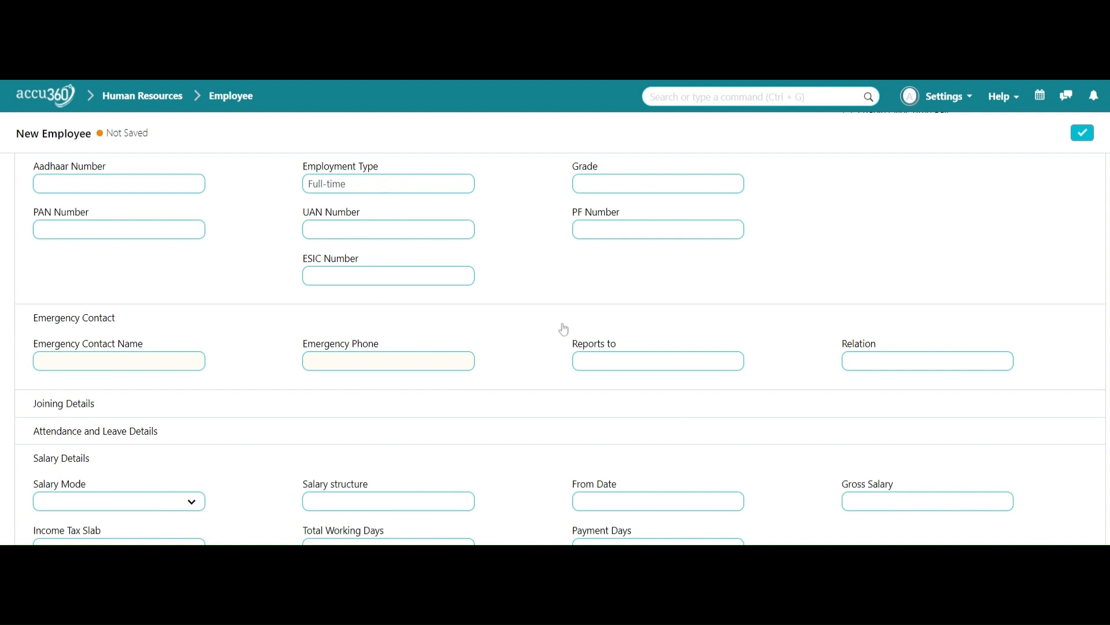
pyautogui.scroll(-1, 204, 337)
pyautogui.click(89, 330)
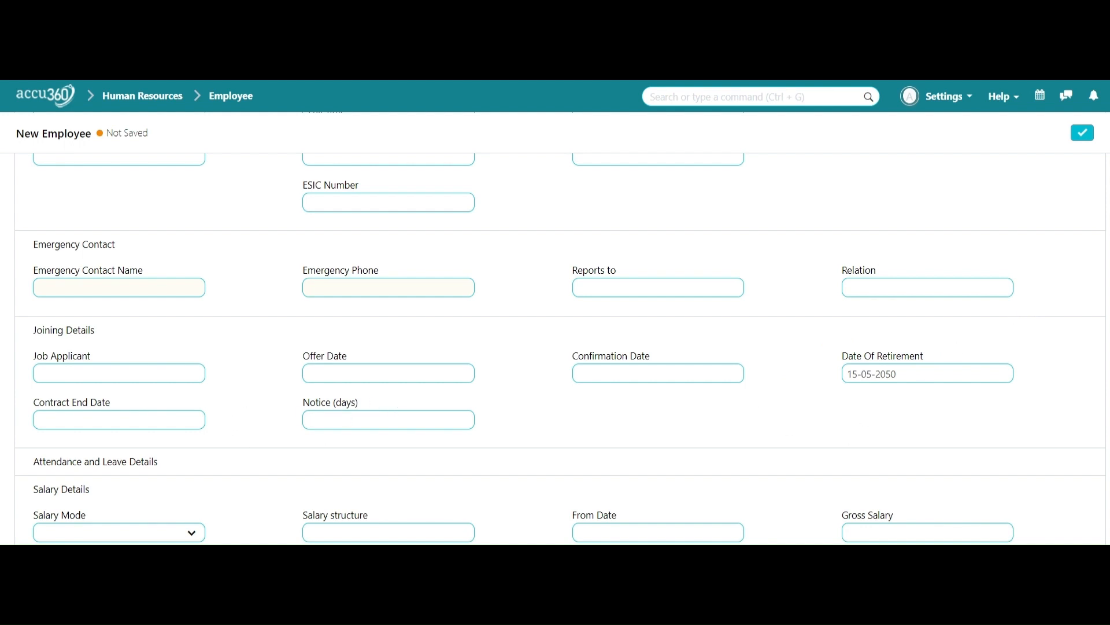
pyautogui.scroll(-1, 417, 441)
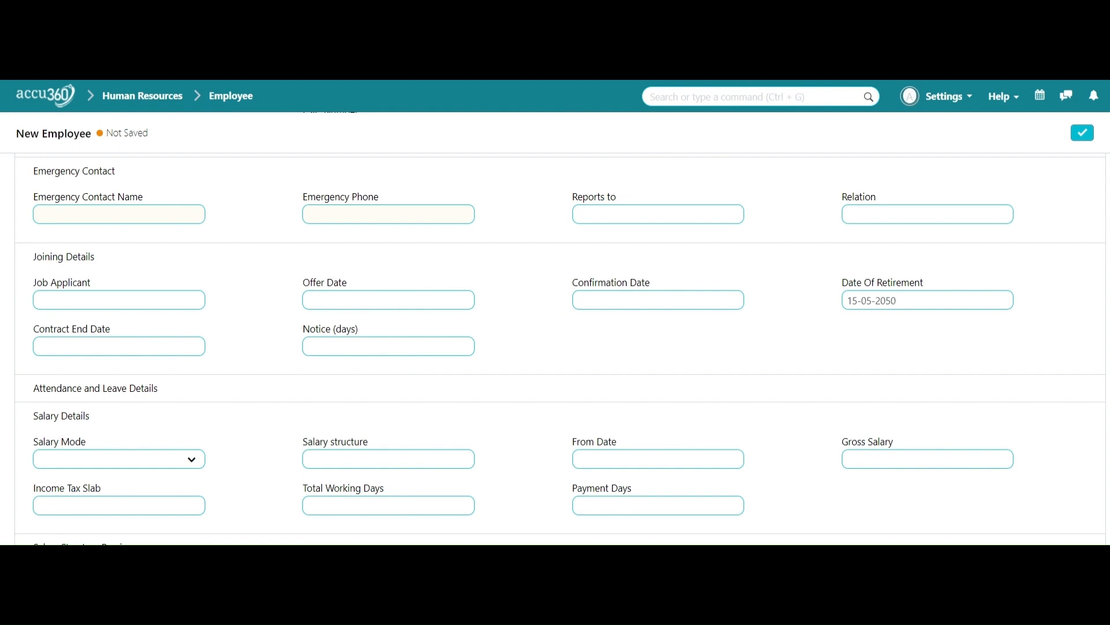
pyautogui.scroll(-1, 594, 356)
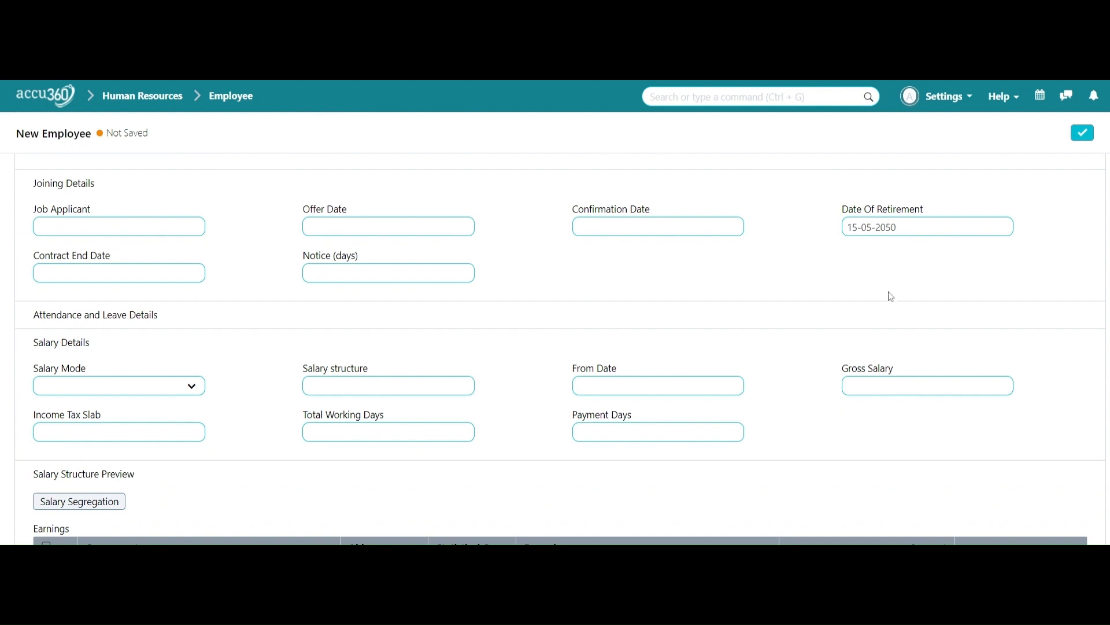
pyautogui.click(305, 317)
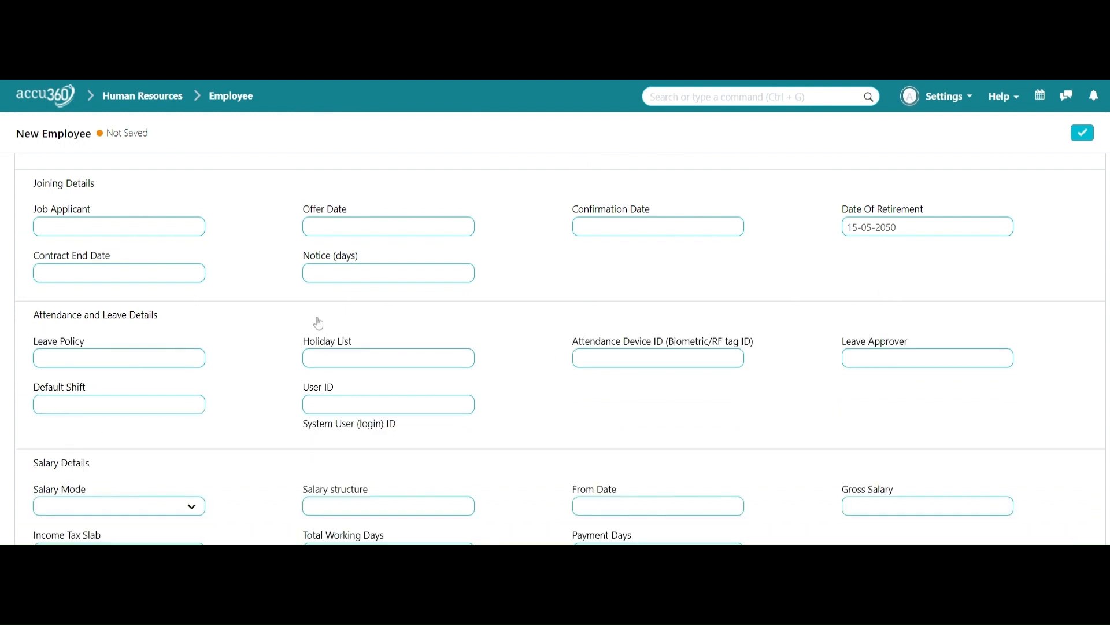
pyautogui.scroll(-1, 318, 322)
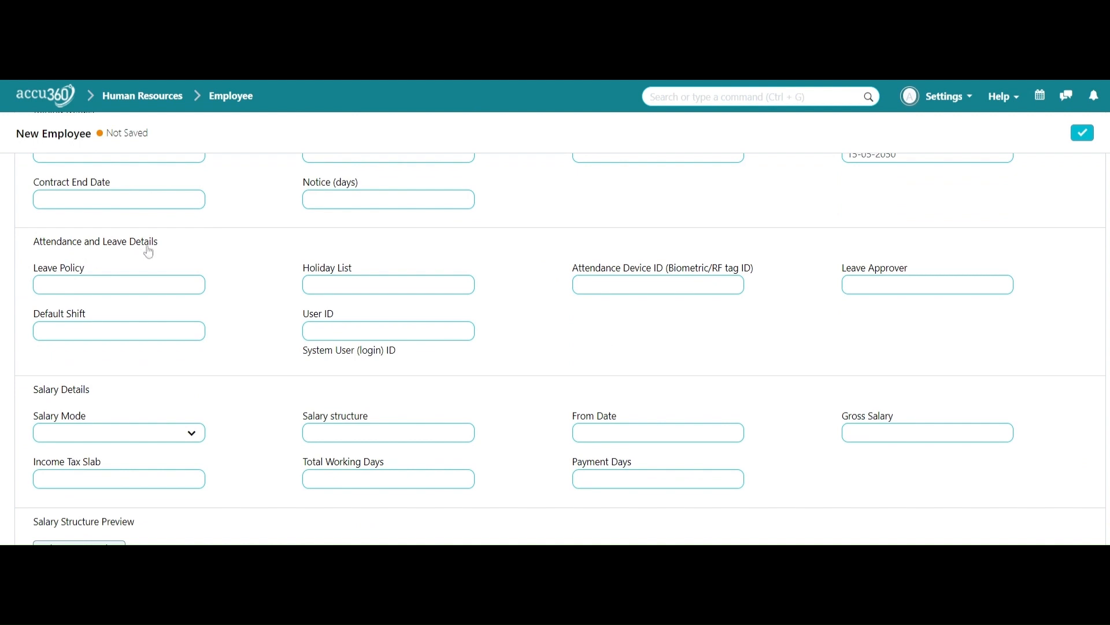
pyautogui.scroll(1, 225, 301)
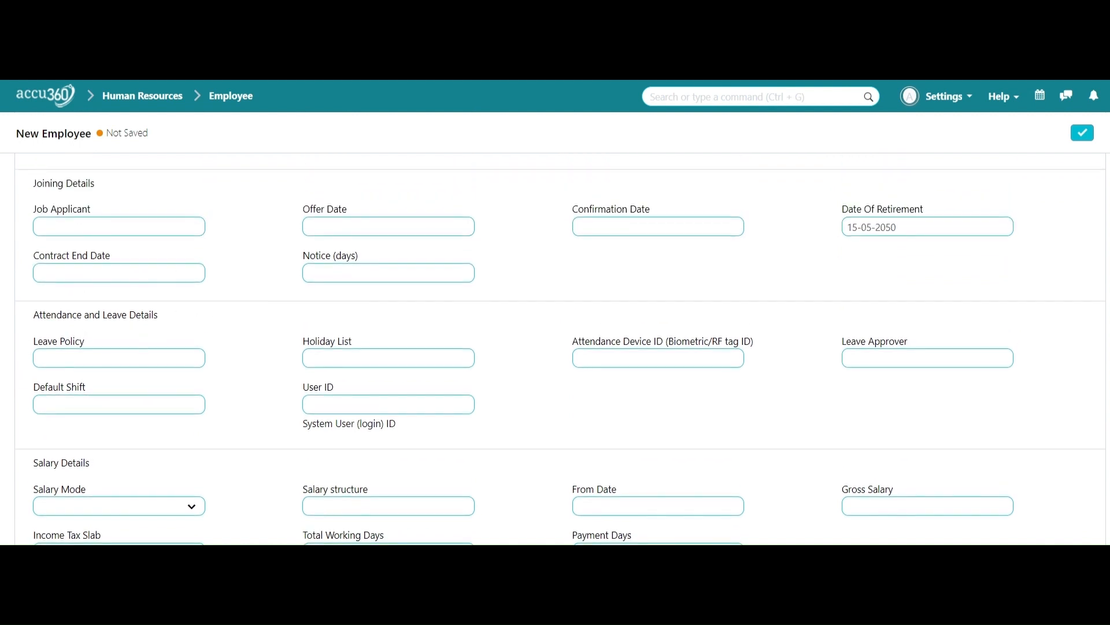
pyautogui.click(388, 358)
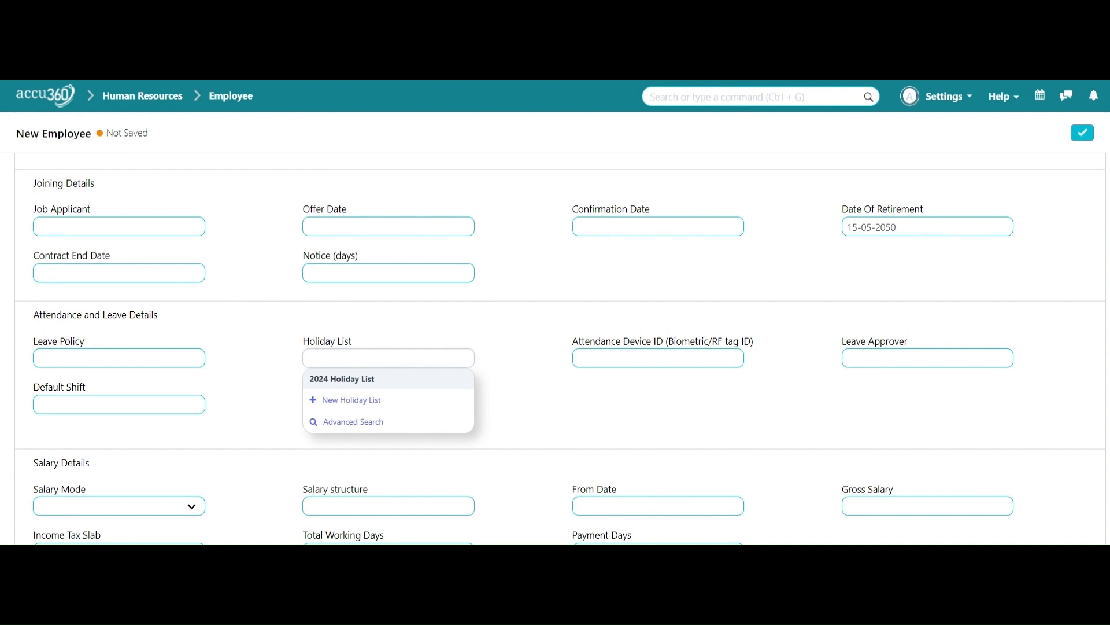
pyautogui.click(552, 348)
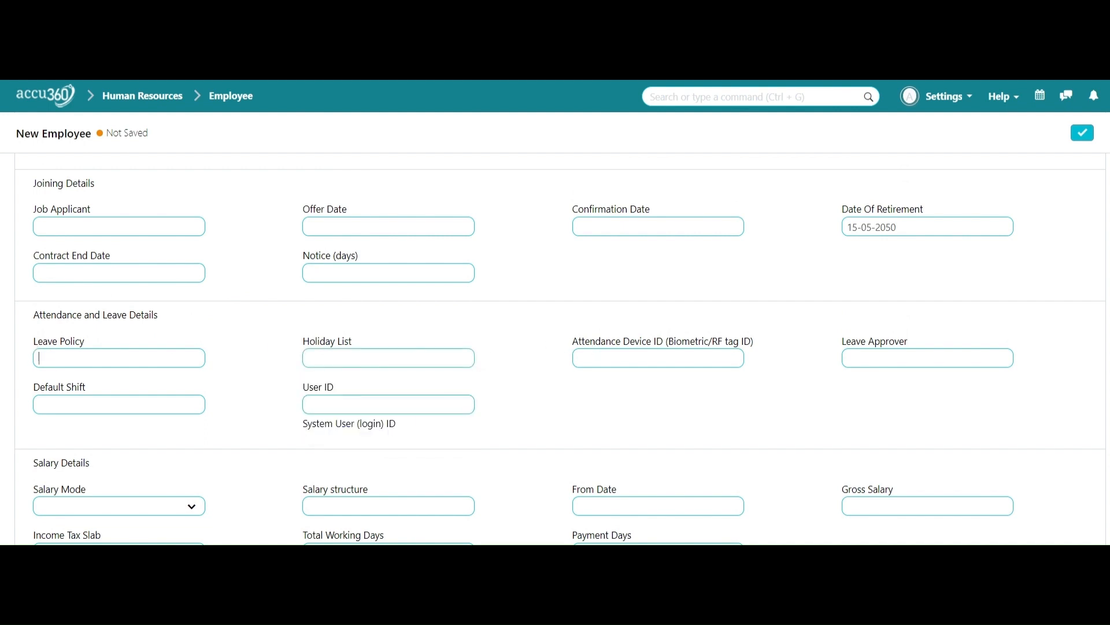
pyautogui.scroll(-1, 213, 367)
pyautogui.click(213, 367)
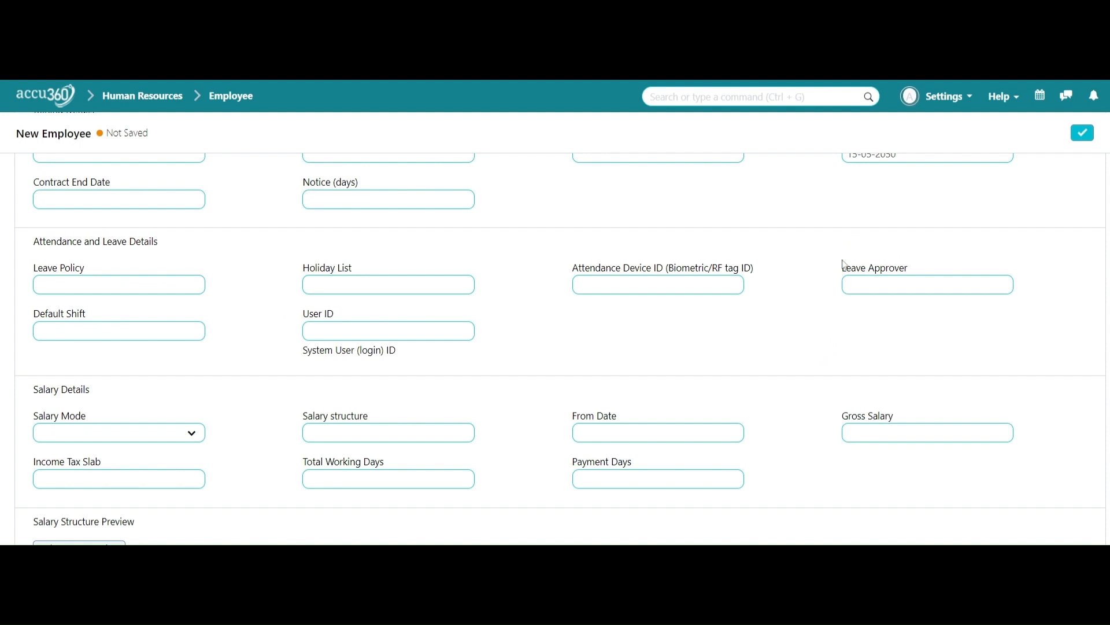
pyautogui.moveTo(843, 269); pyautogui.dragTo(909, 276)
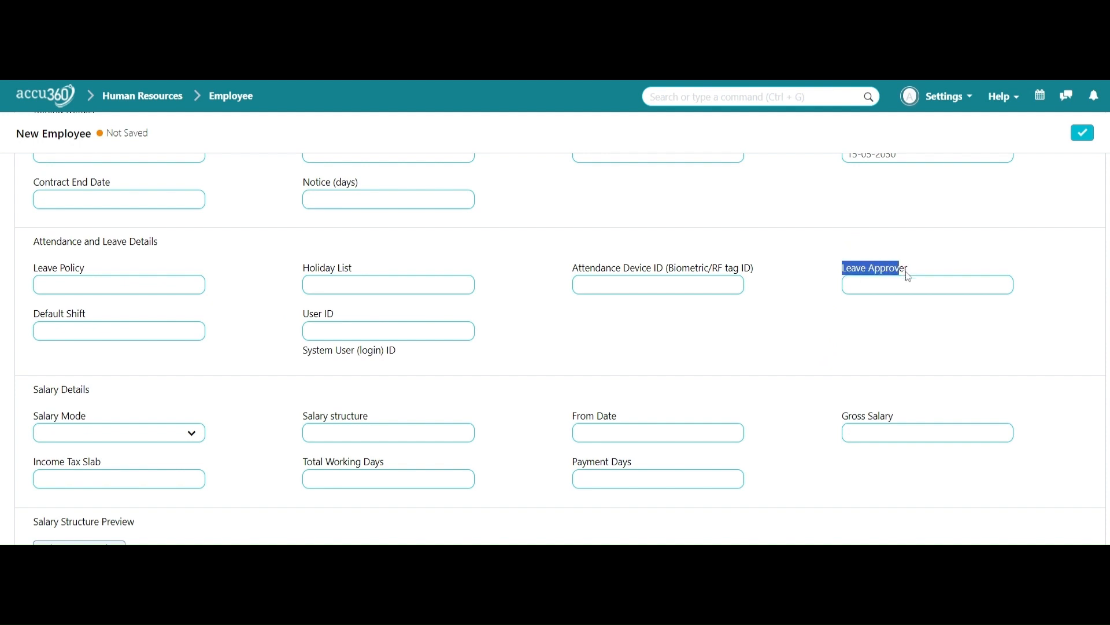
pyautogui.click(905, 344)
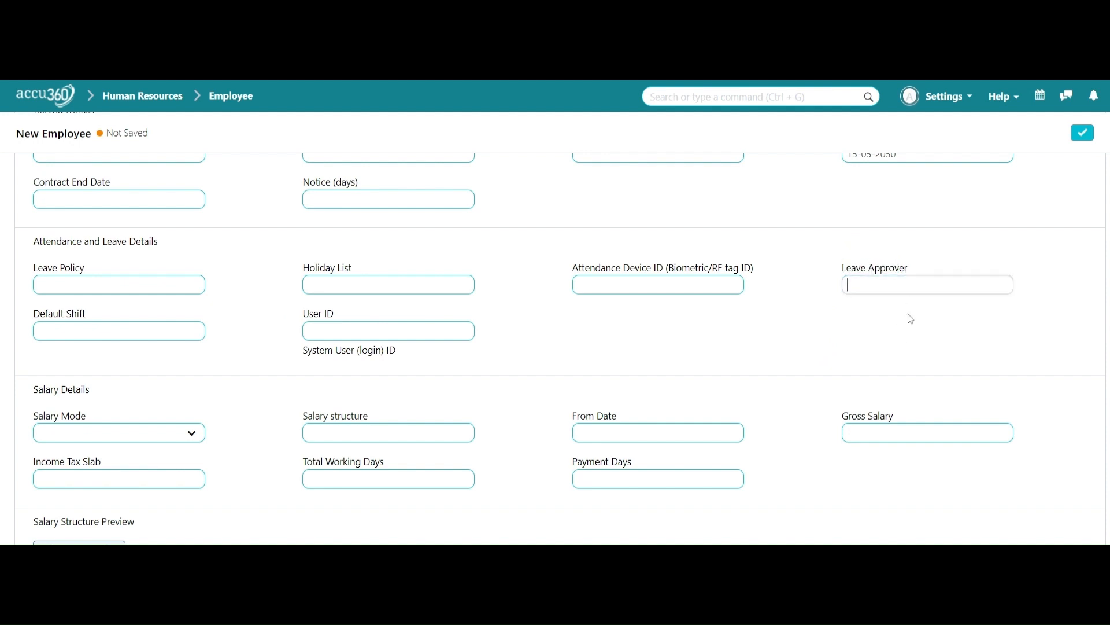
pyautogui.click(818, 334)
pyautogui.click(440, 331)
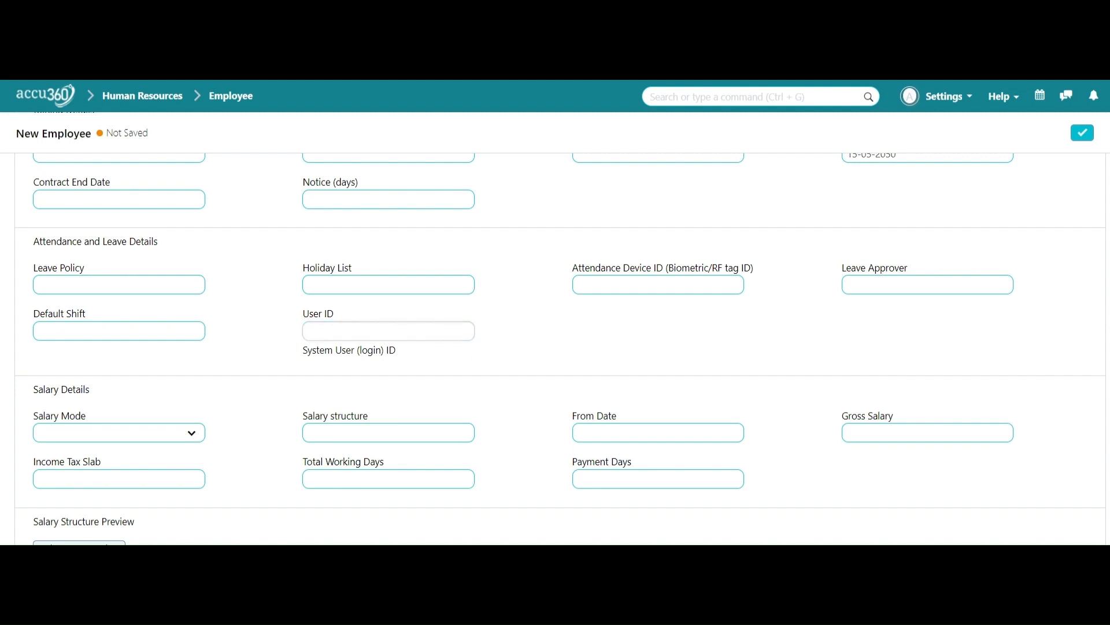
pyautogui.click(567, 353)
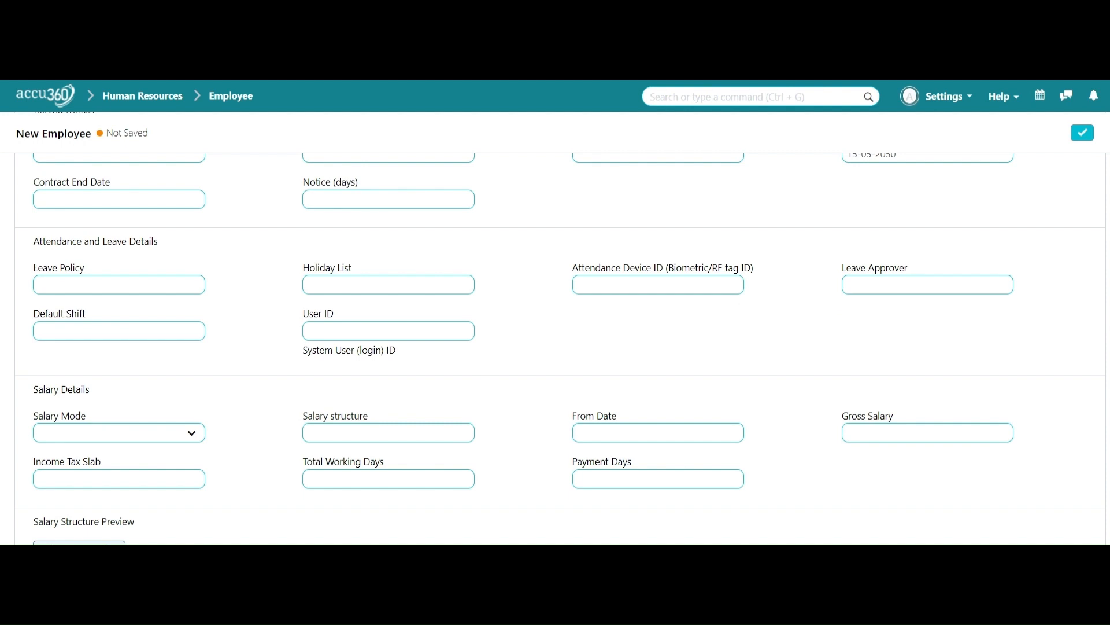
# Step: Review Salary Details, return to the top, and go to More Informations
pyautogui.scroll(-3, 228, 414)
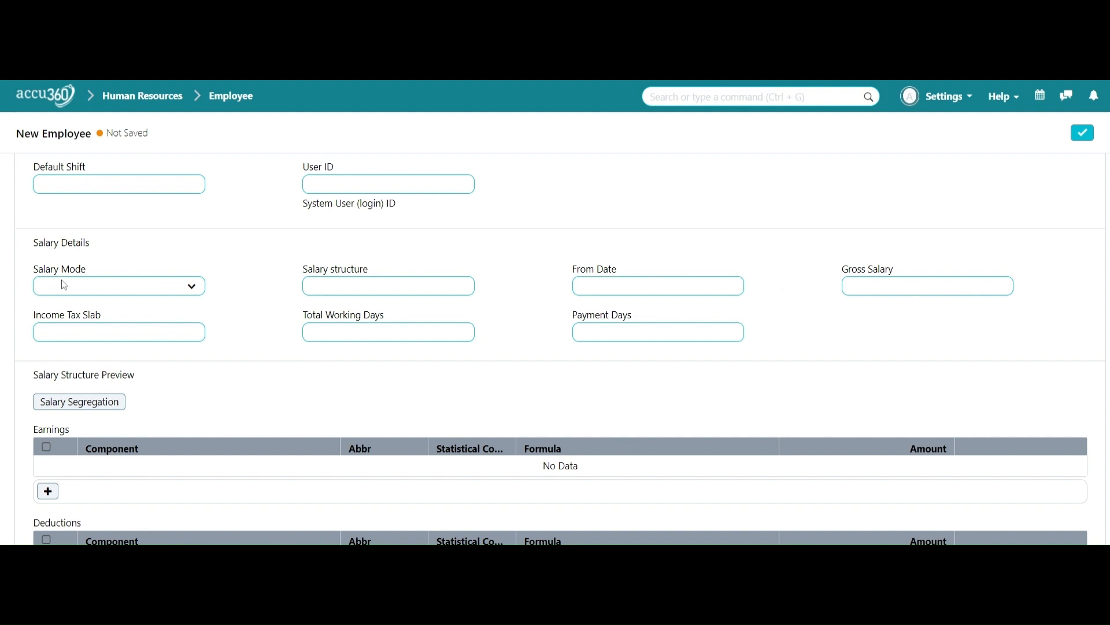
pyautogui.scroll(-3, 370, 328)
pyautogui.scroll(1, 379, 340)
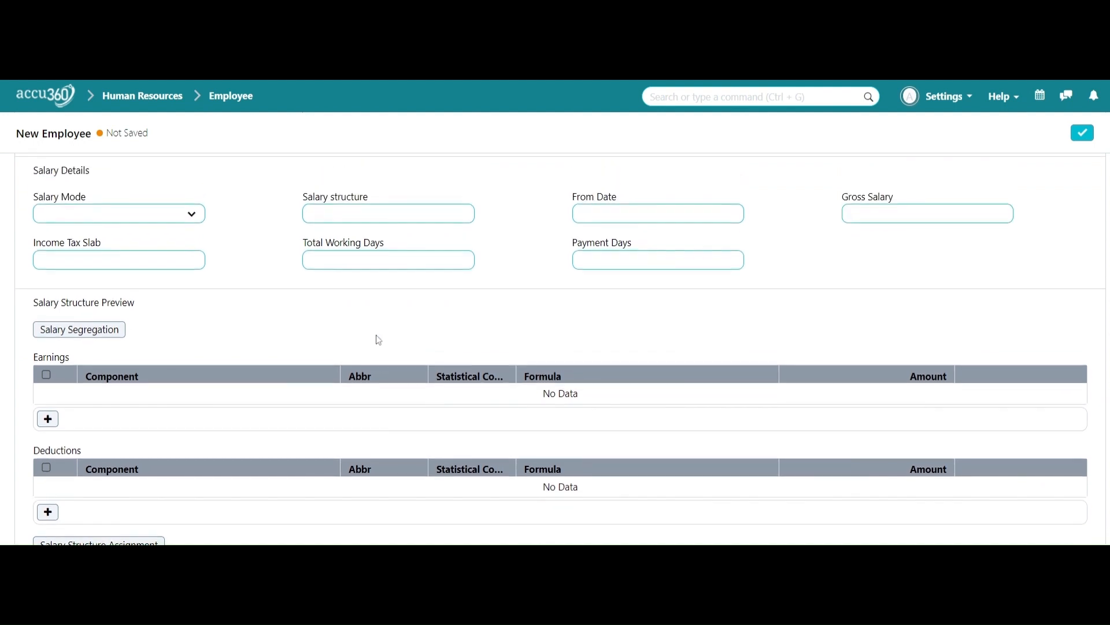
pyautogui.scroll(1, 379, 340)
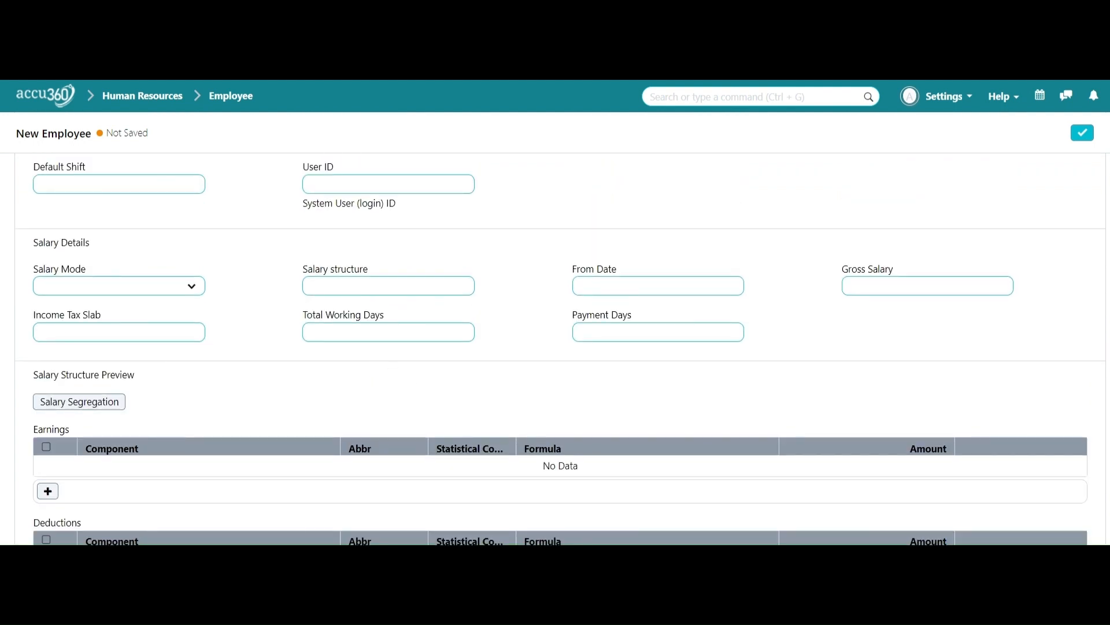
pyautogui.scroll(8, 789, 259)
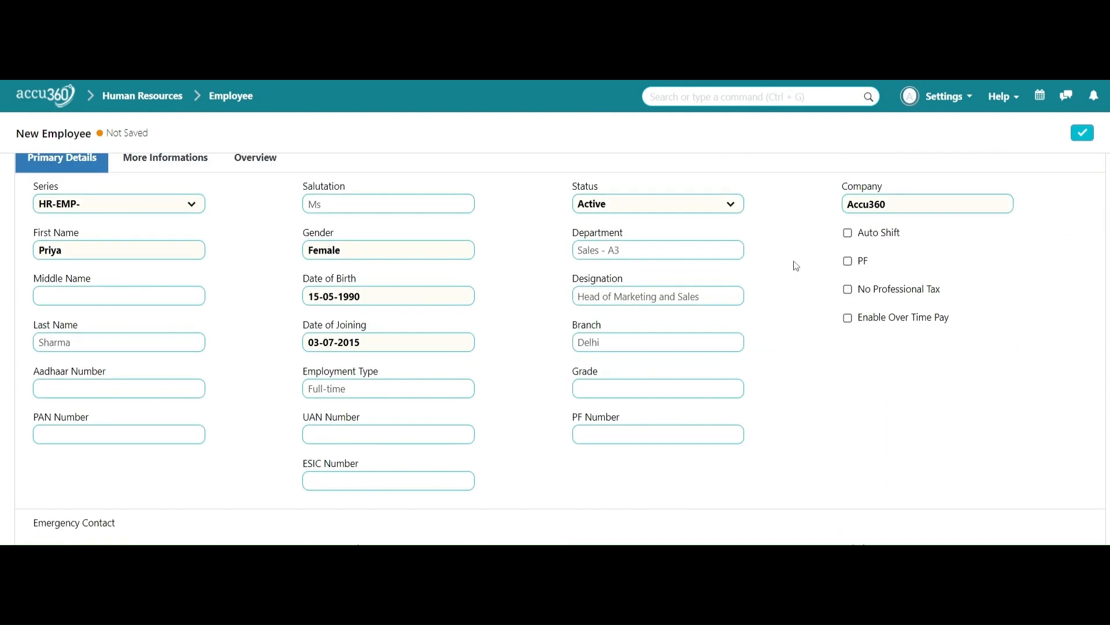
pyautogui.click(186, 175)
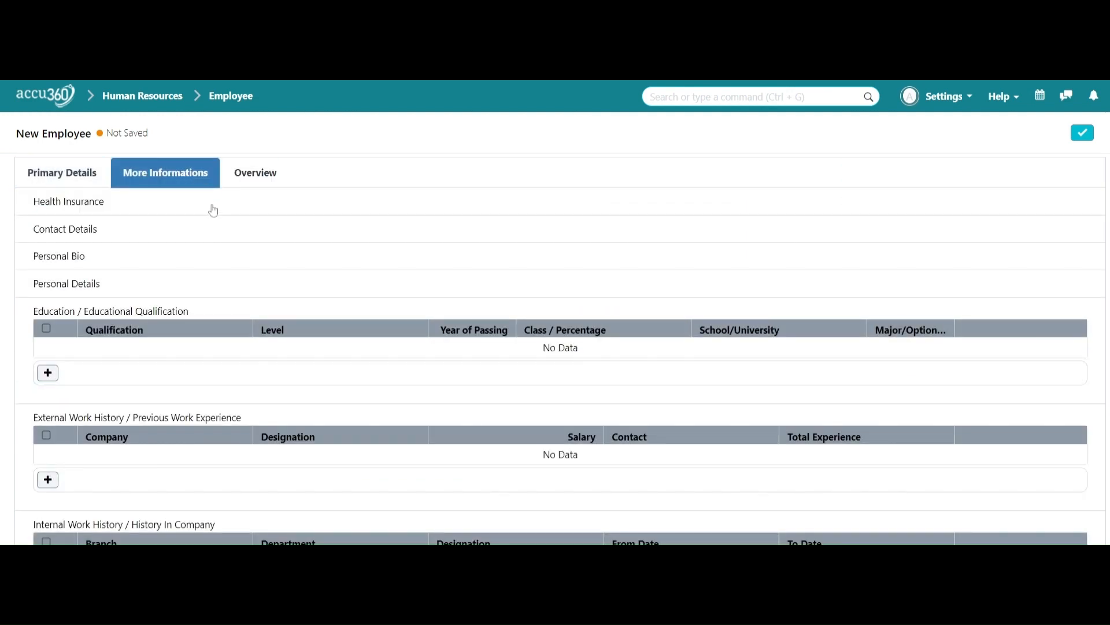
# Step: Expand Health Insurance, leave the Provider empty, then expand Contact Details
pyautogui.click(213, 210)
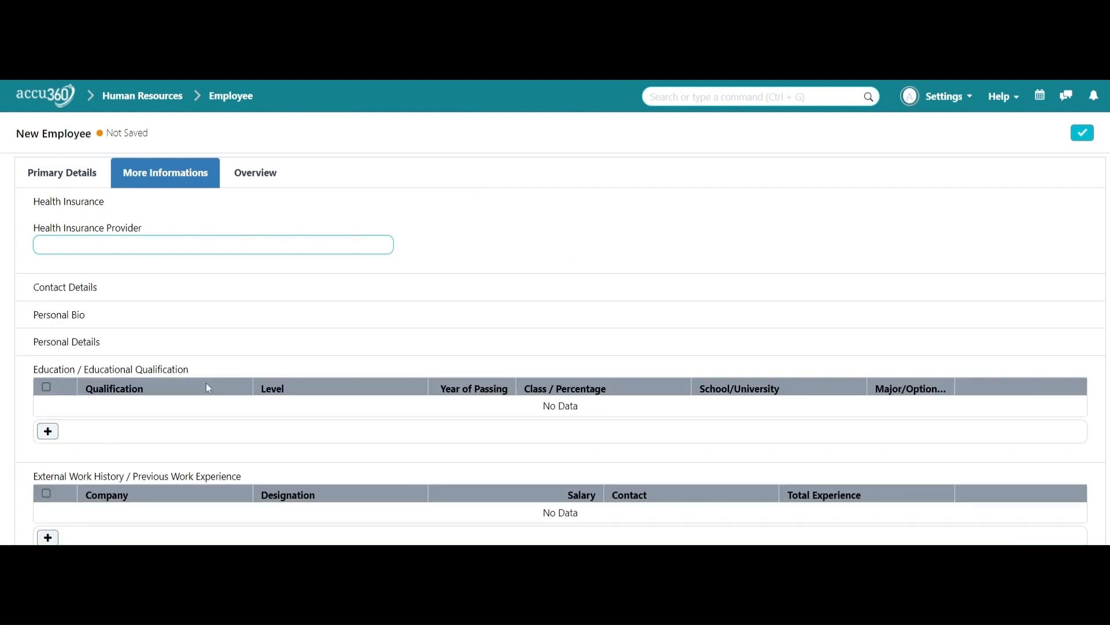
pyautogui.click(75, 249)
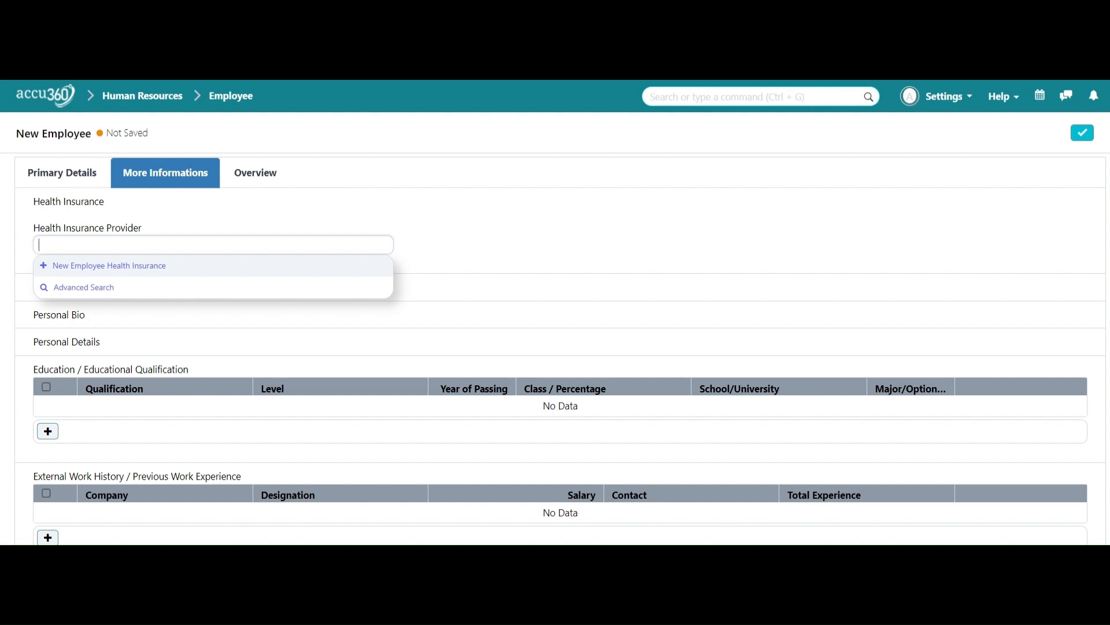
pyautogui.click(548, 244)
pyautogui.click(418, 287)
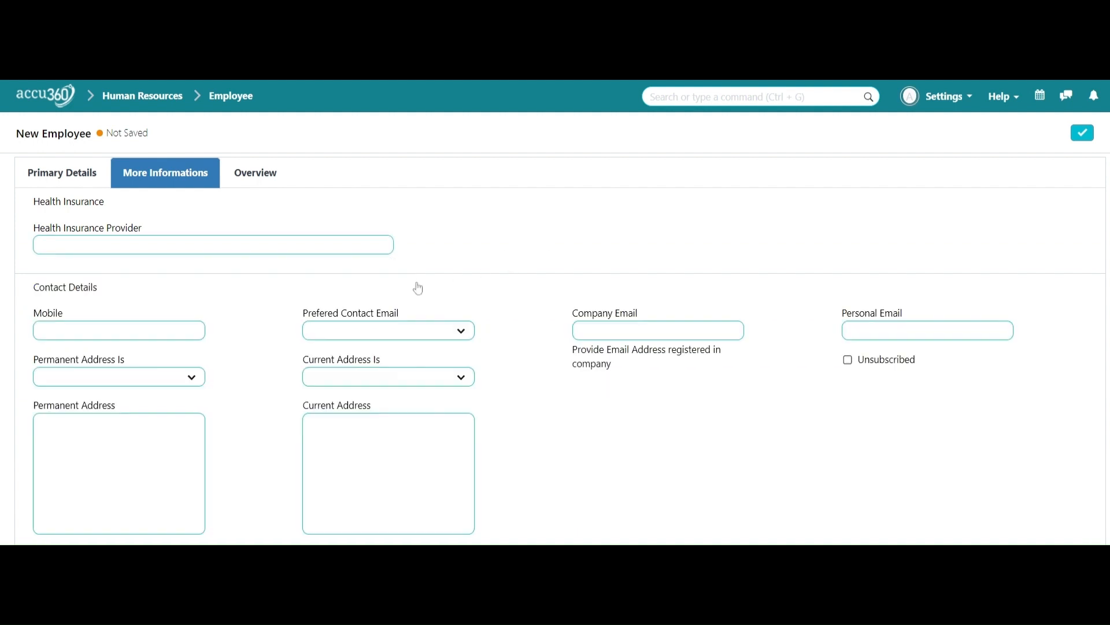
pyautogui.scroll(-3, 419, 287)
pyautogui.scroll(1, 418, 287)
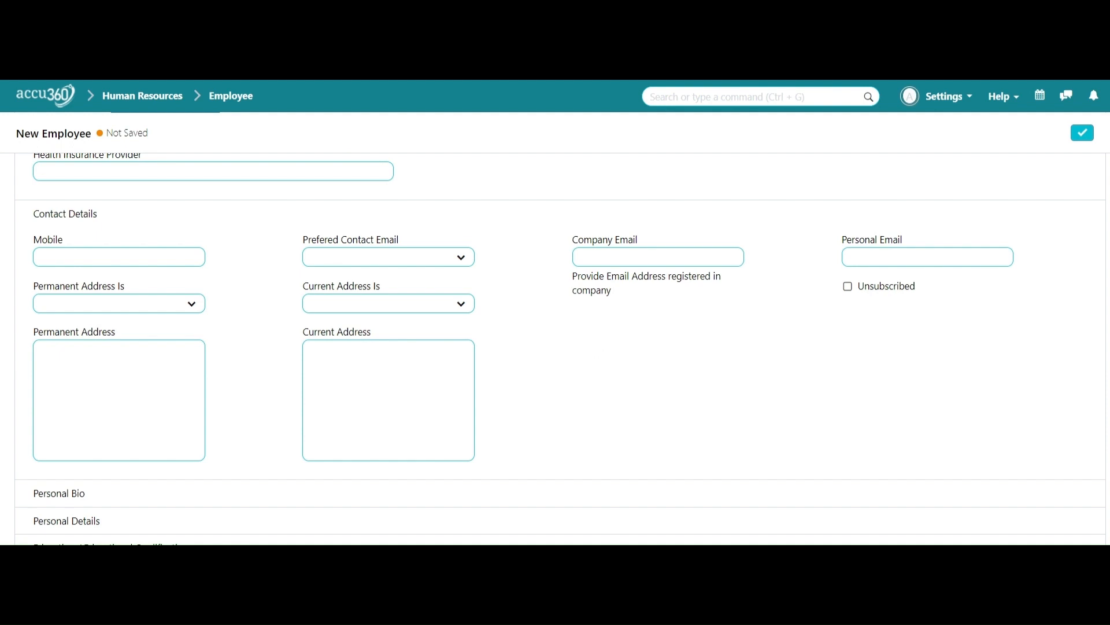
# Step: Enter the employee's personal e-mail and make Personal Email the preferred contact e-mail
pyautogui.click(875, 261)
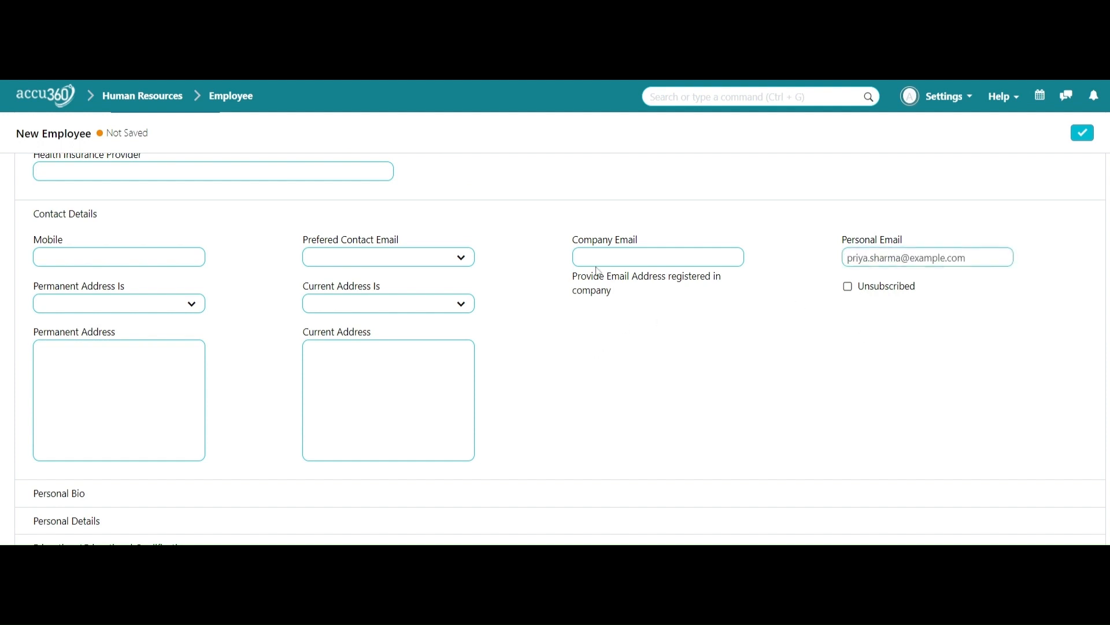
pyautogui.click(698, 256)
pyautogui.click(409, 258)
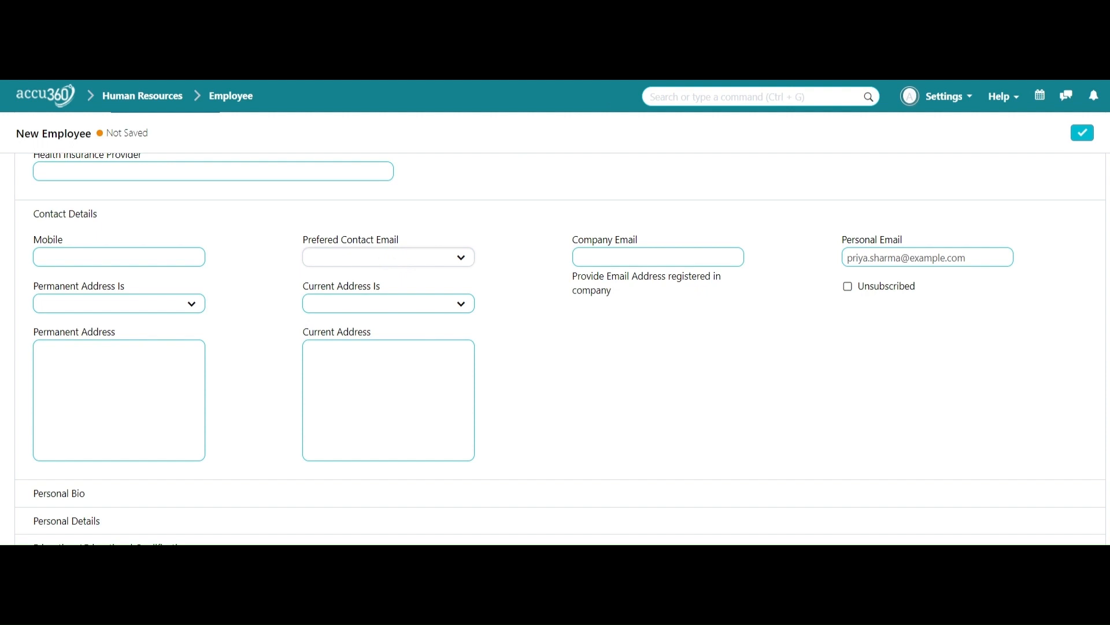
pyautogui.click(430, 316)
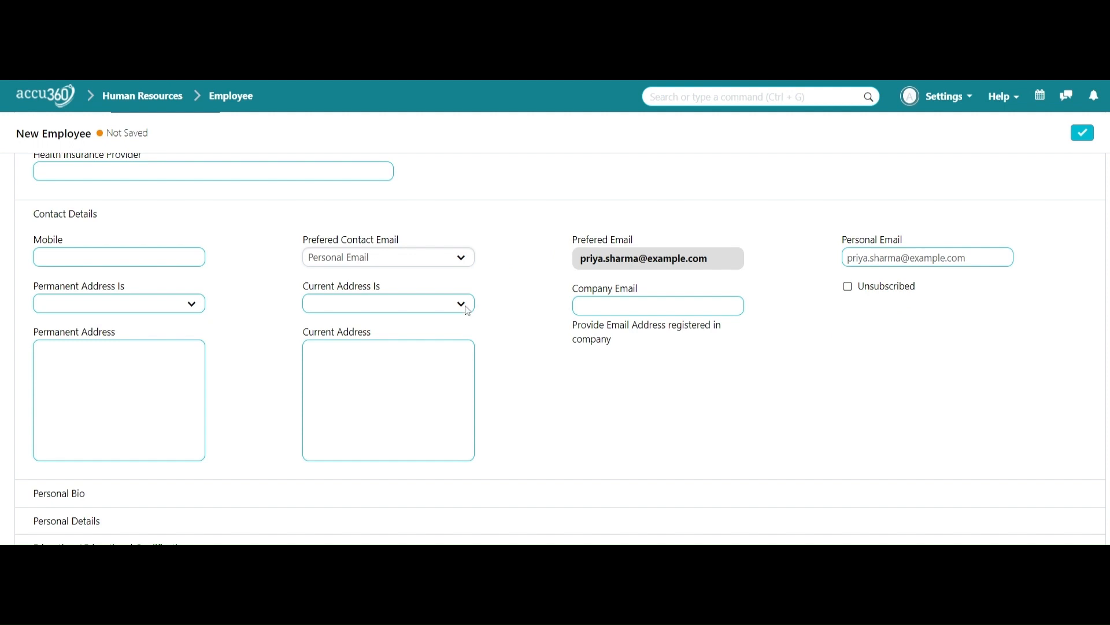
# Step: Mark the permanent address as Owned
pyautogui.click(426, 307)
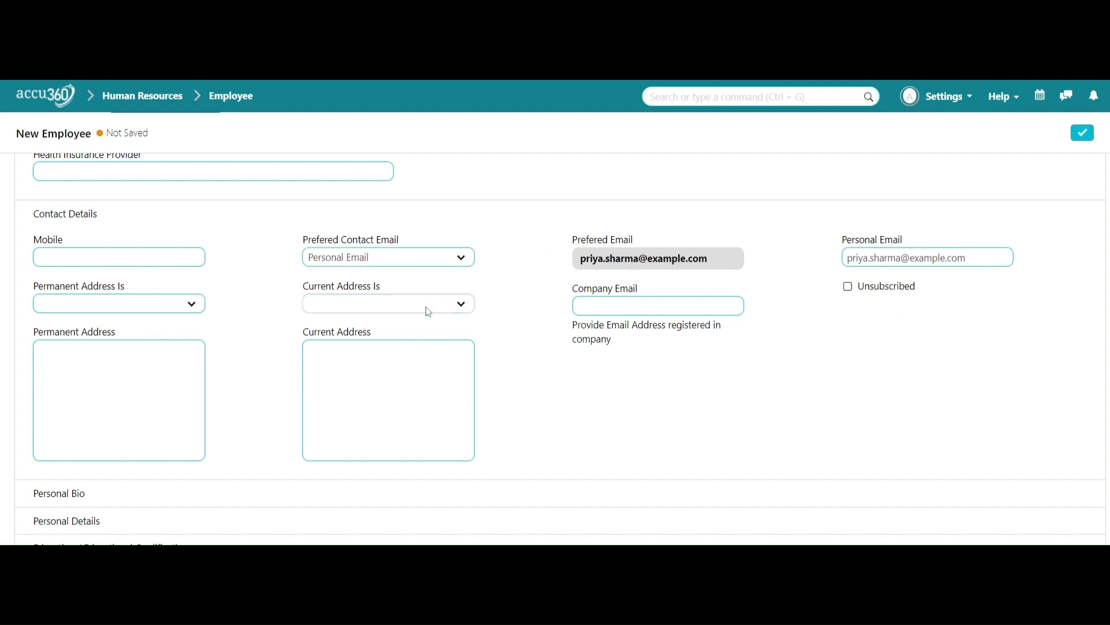
pyautogui.click(259, 308)
pyautogui.click(100, 305)
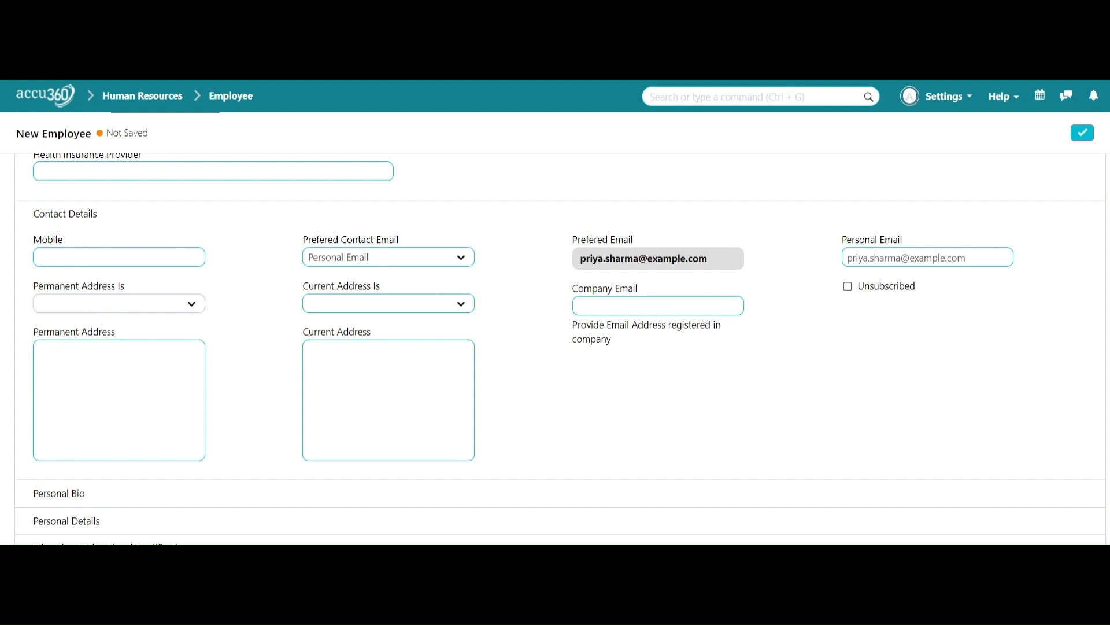
pyautogui.click(99, 345)
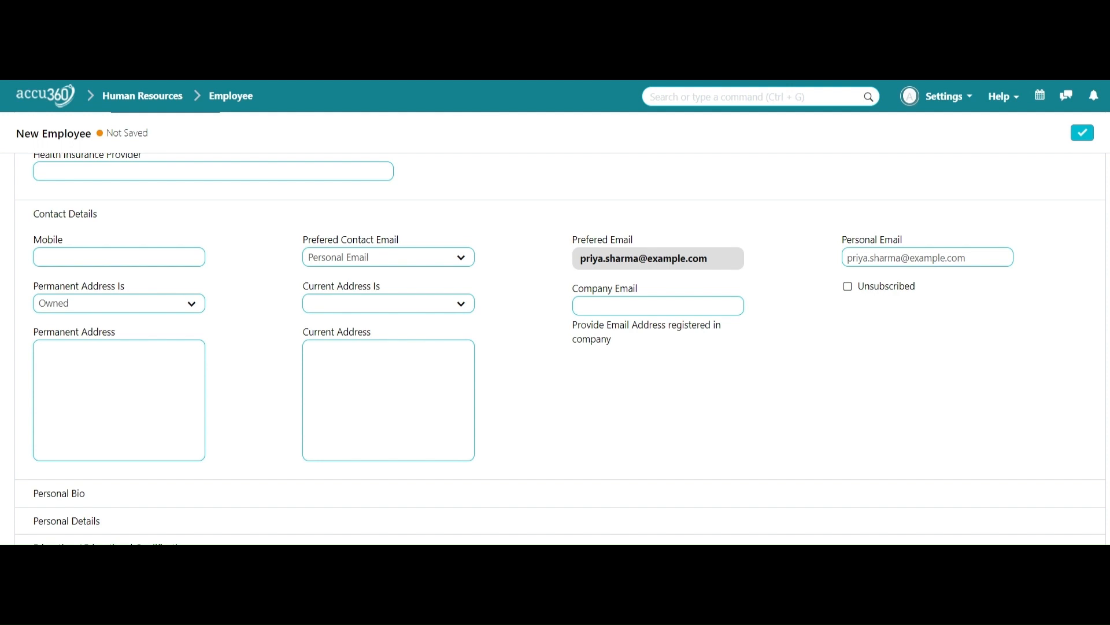
# Step: Enter the permanent address, set Current Address Is to Owned, and paste the same address
pyautogui.click(135, 377)
pyautogui.write('123, Main Street, Delhi, India')
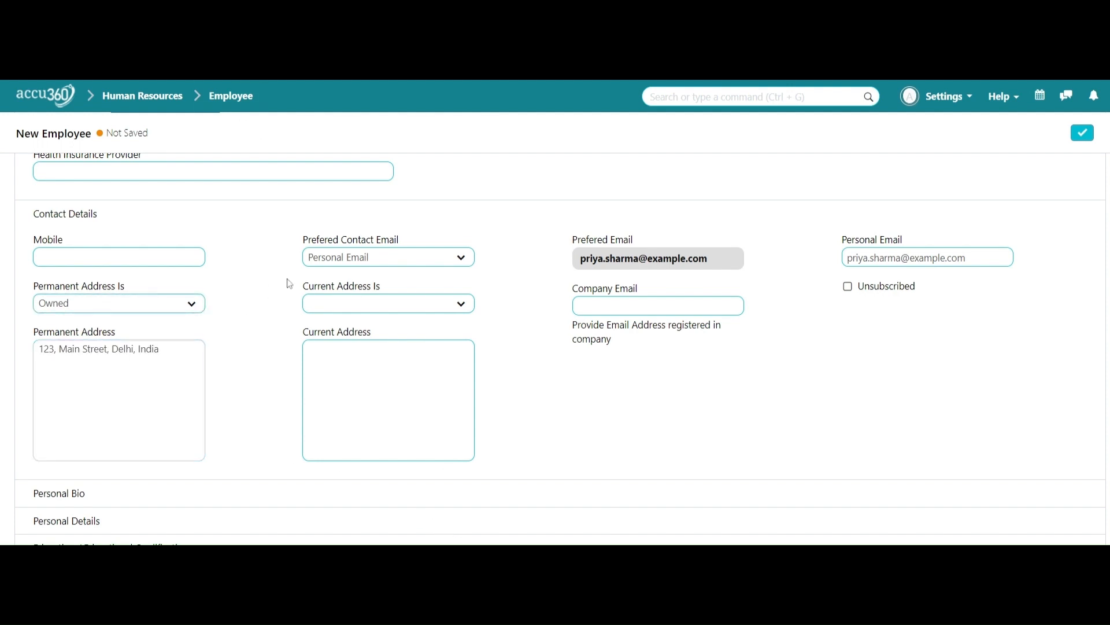
pyautogui.click(384, 305)
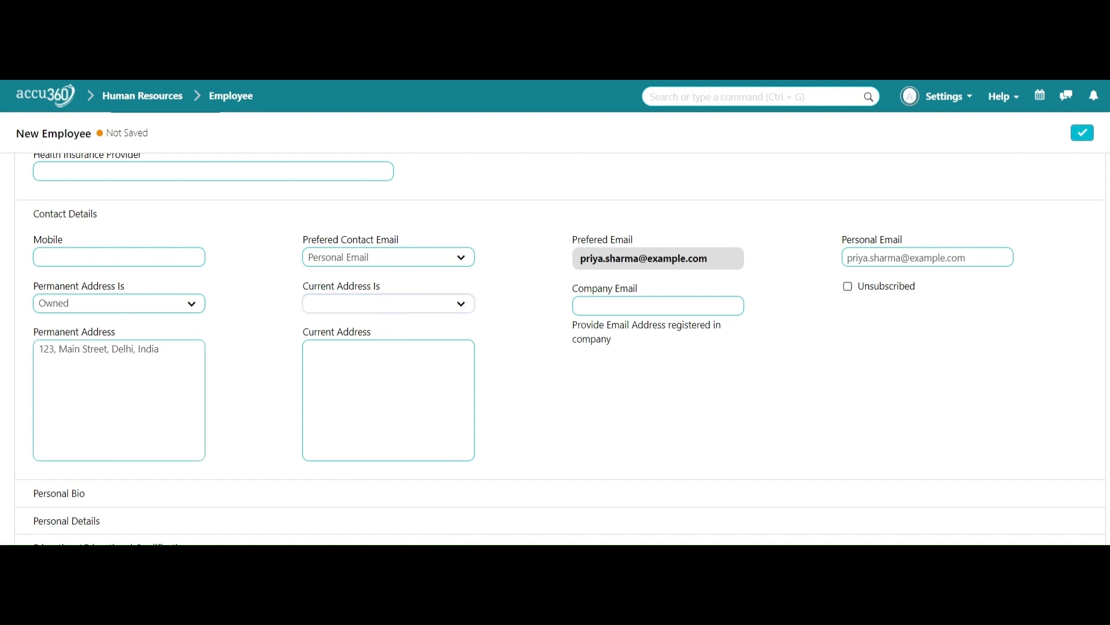
pyautogui.click(370, 370)
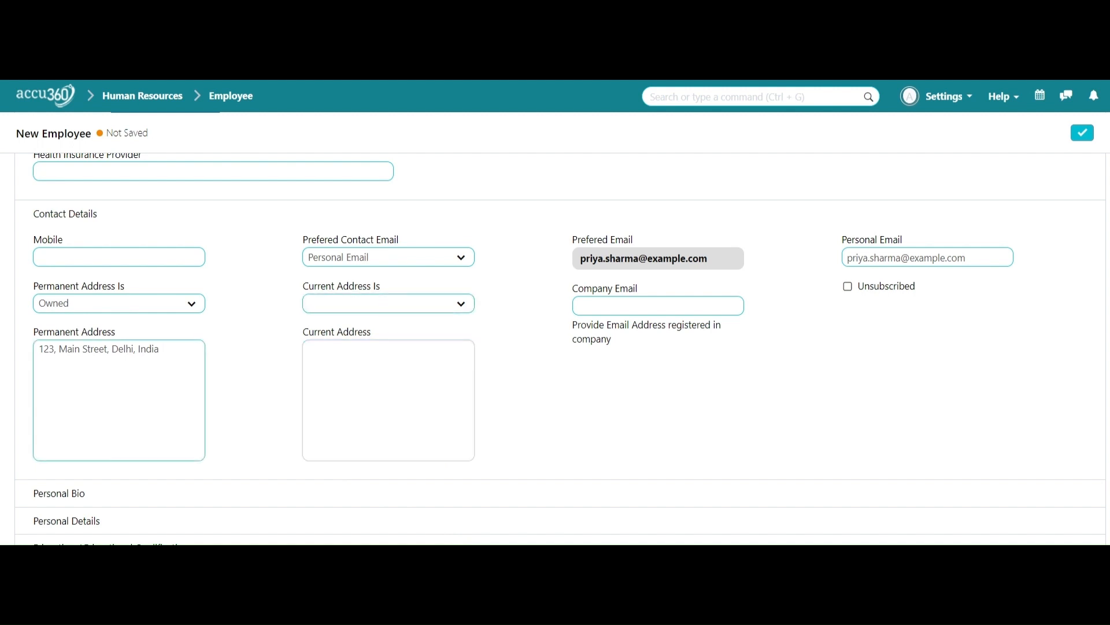
pyautogui.click(389, 300)
pyautogui.click(347, 345)
pyautogui.write('123, Main Street, Delhi, India')
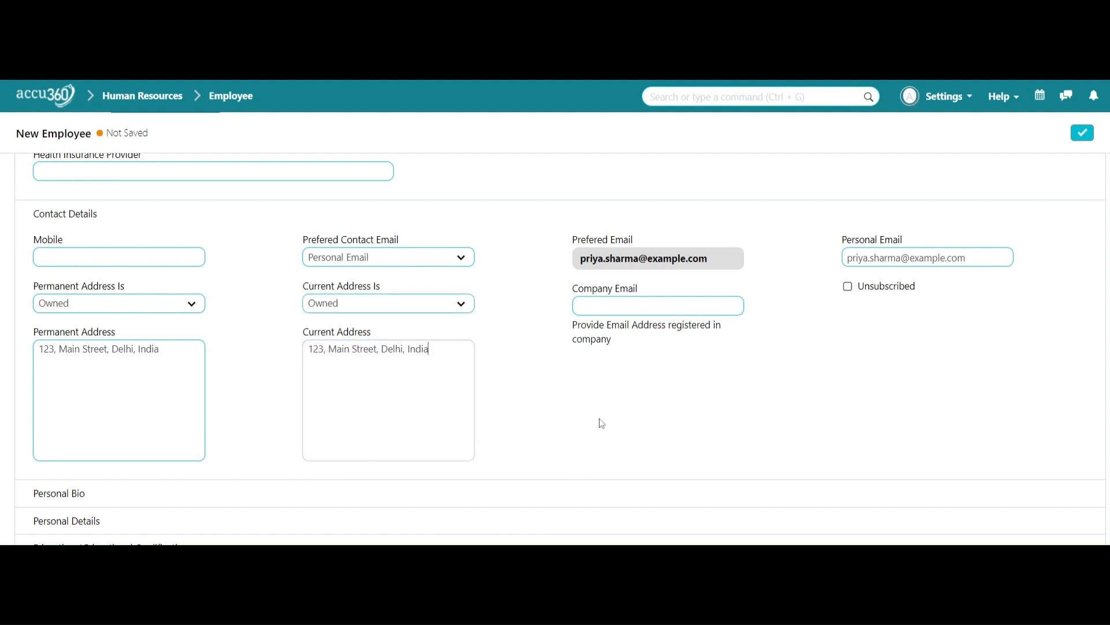
# Step: Enter the employee's mobile number, removing the country code
pyautogui.click(198, 250)
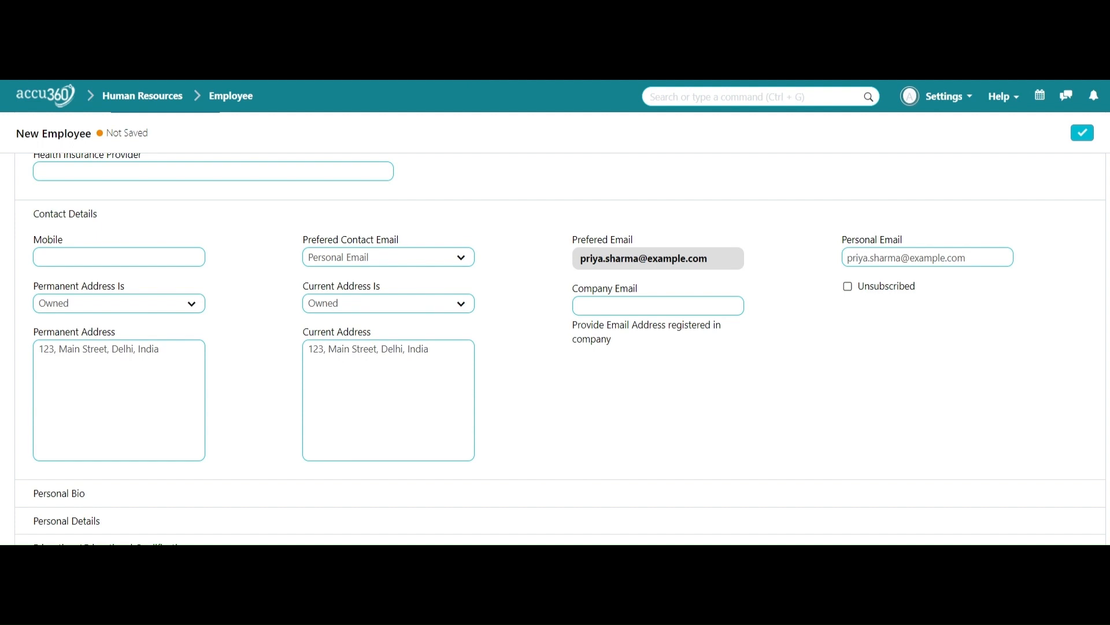
pyautogui.write('+91 98765 XXX')
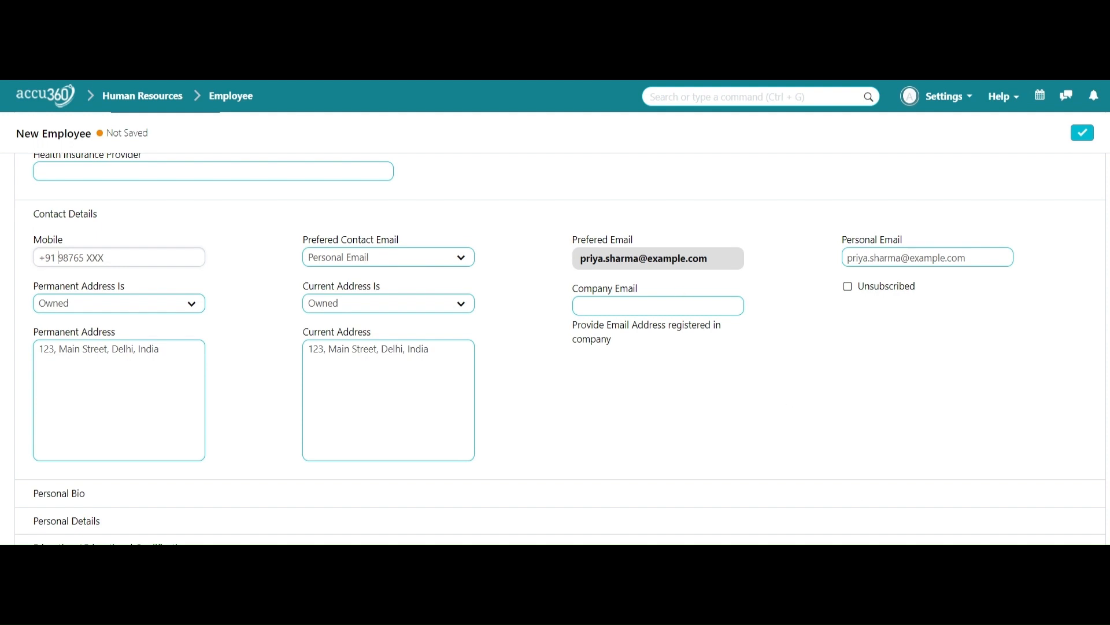
pyautogui.click(58, 258)
pyautogui.press('BackSpace')
pyautogui.press('BackSpace')
pyautogui.press('BackSpace')
pyautogui.press('BackSpace')
pyautogui.write('XX')
# Step: Look through and collapse the Personal Bio section, then expand Personal Details
pyautogui.scroll(-1, 644, 367)
pyautogui.scroll(-1, 643, 367)
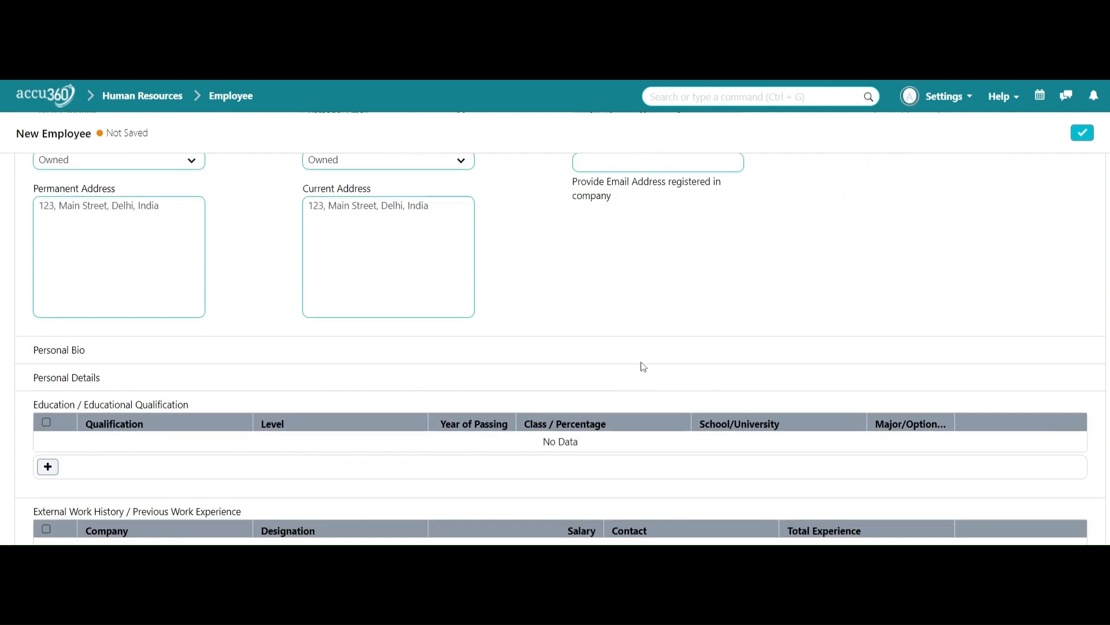
pyautogui.click(289, 352)
pyautogui.scroll(-1, 400, 359)
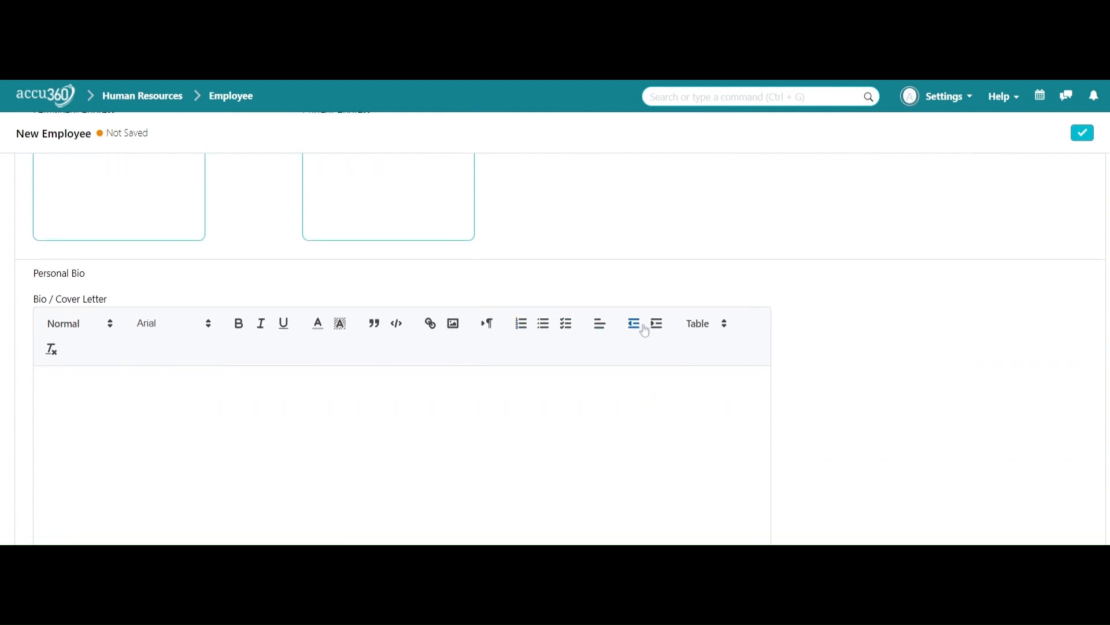
pyautogui.scroll(-2, 868, 347)
pyautogui.scroll(2, 867, 347)
pyautogui.click(673, 274)
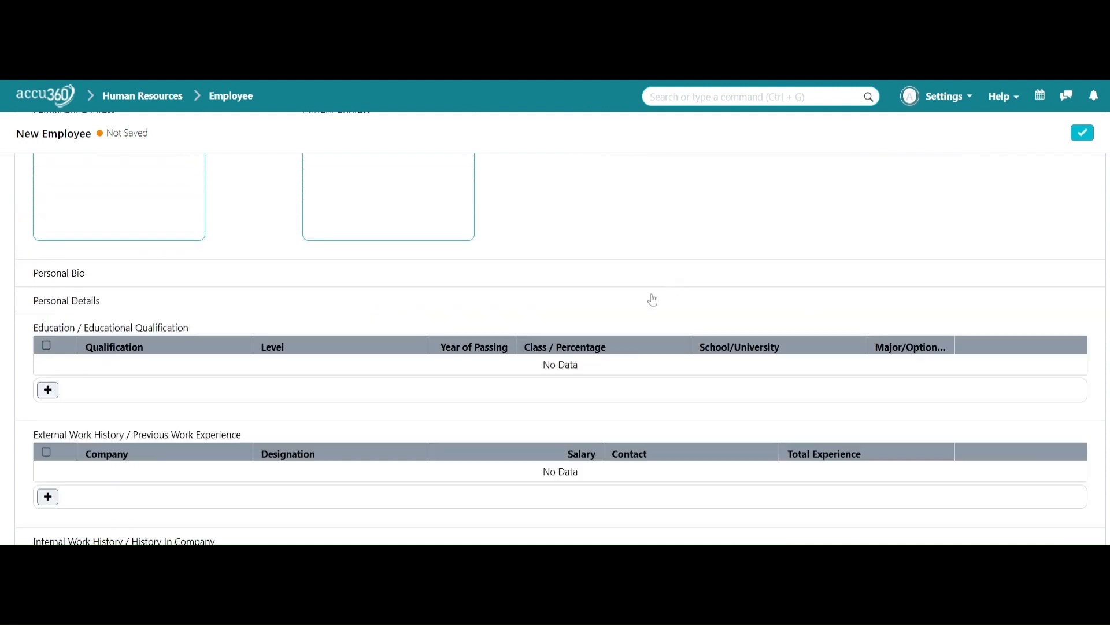
pyautogui.click(611, 299)
pyautogui.scroll(-3, 605, 298)
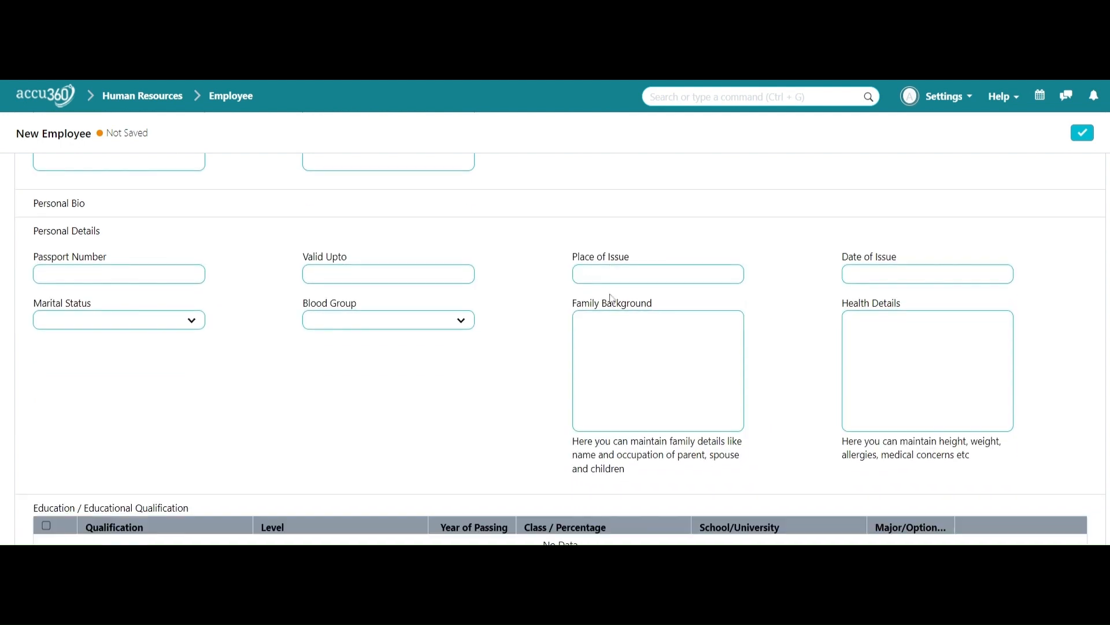
pyautogui.scroll(2, 610, 295)
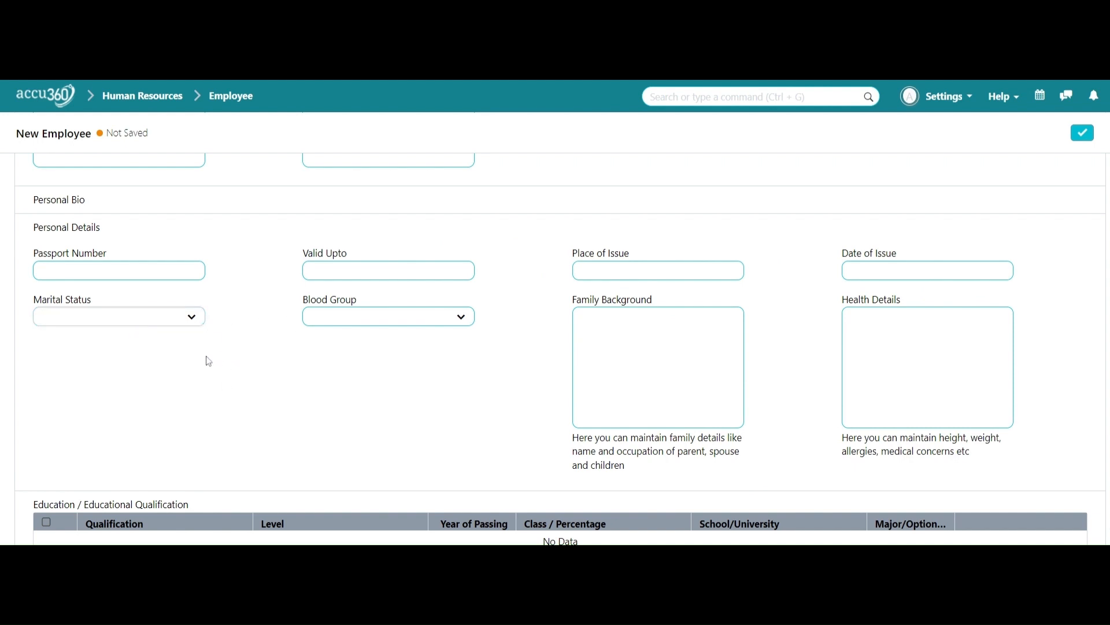
# Step: Choose Single as marital status, leave blood group unset, and scroll on toward Education
pyautogui.click(124, 352)
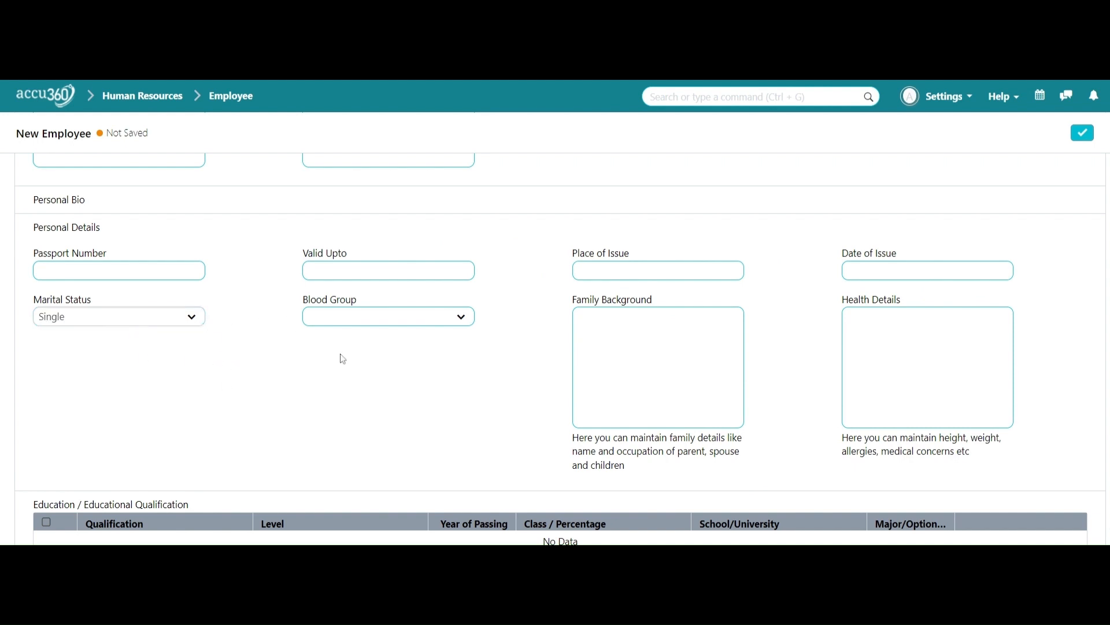
pyautogui.click(350, 324)
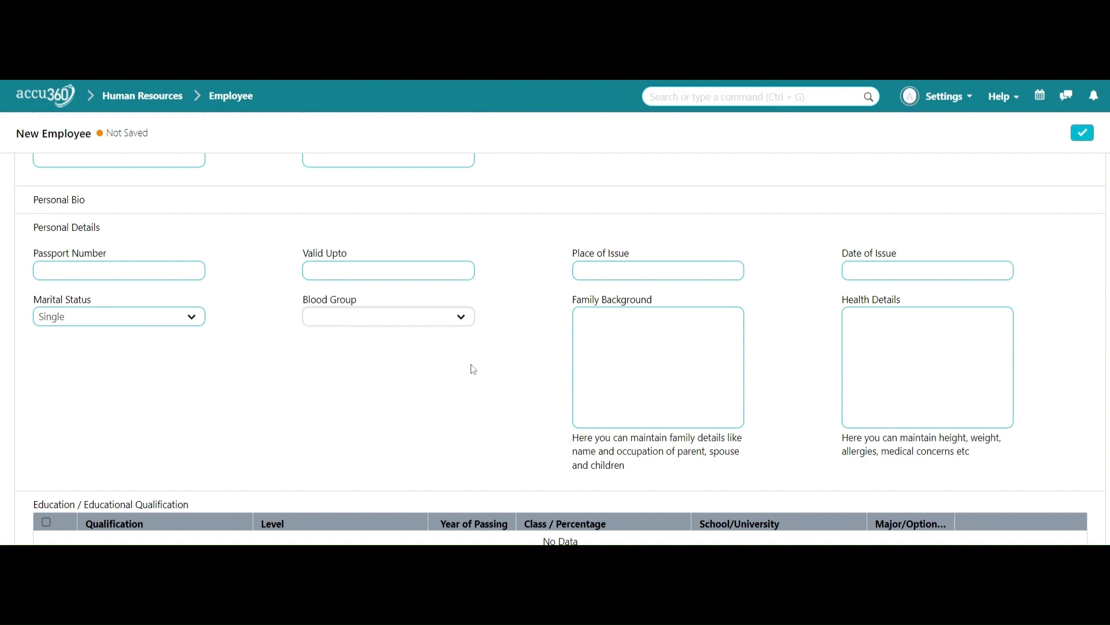
pyautogui.click(531, 393)
pyautogui.click(658, 367)
pyautogui.click(928, 358)
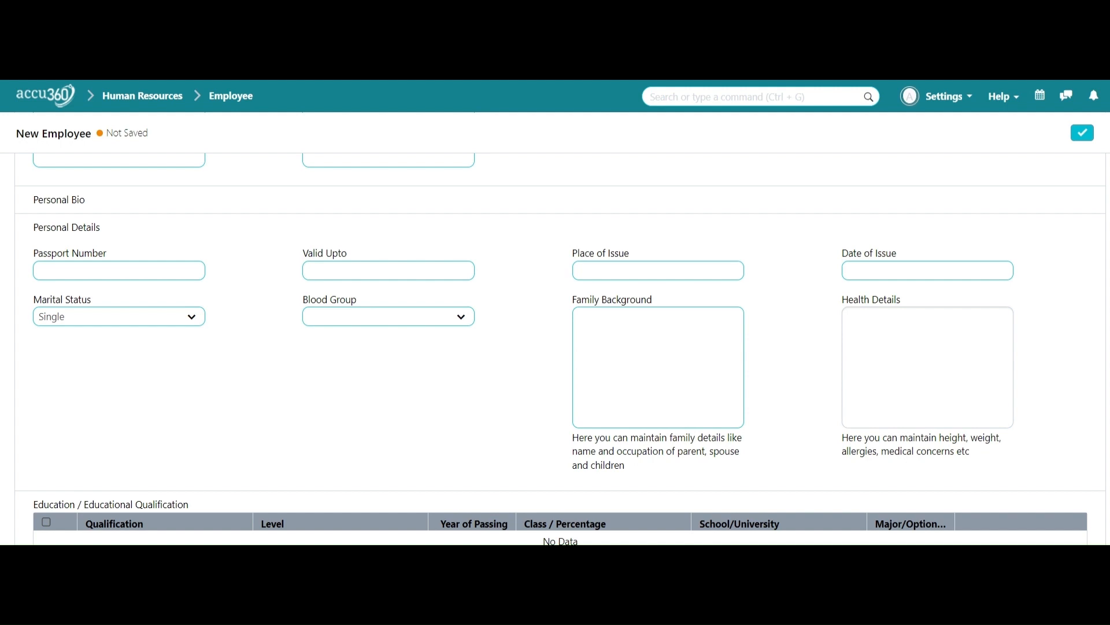
pyautogui.scroll(-3, 648, 390)
pyautogui.scroll(-3, 649, 390)
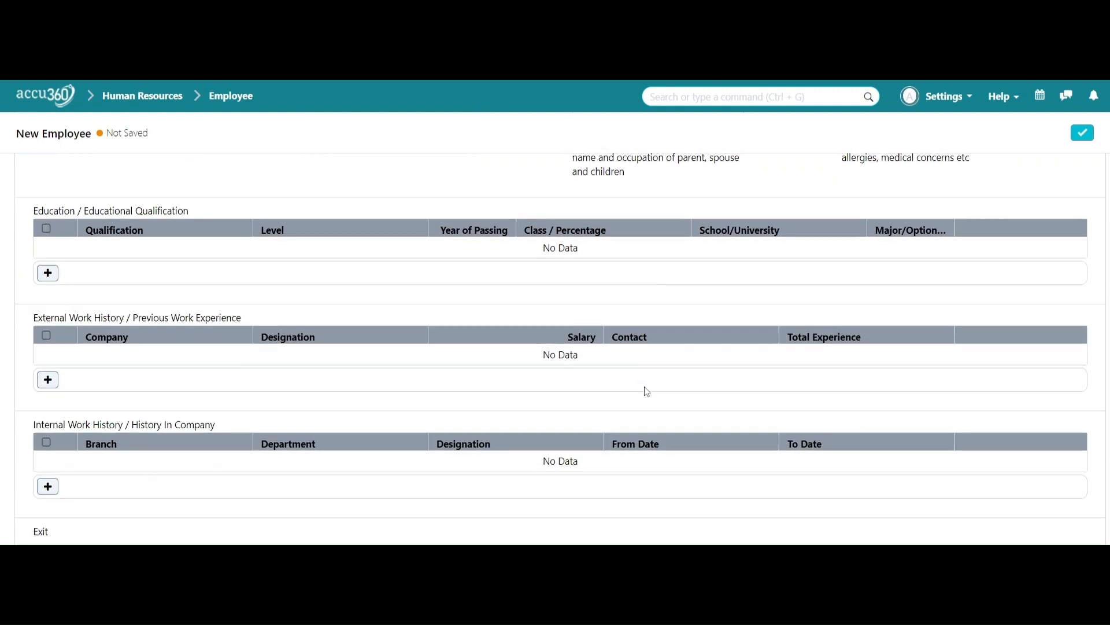
# Step: Add an education row and paste Bachelor of Business Administration as its qualification
pyautogui.click(48, 274)
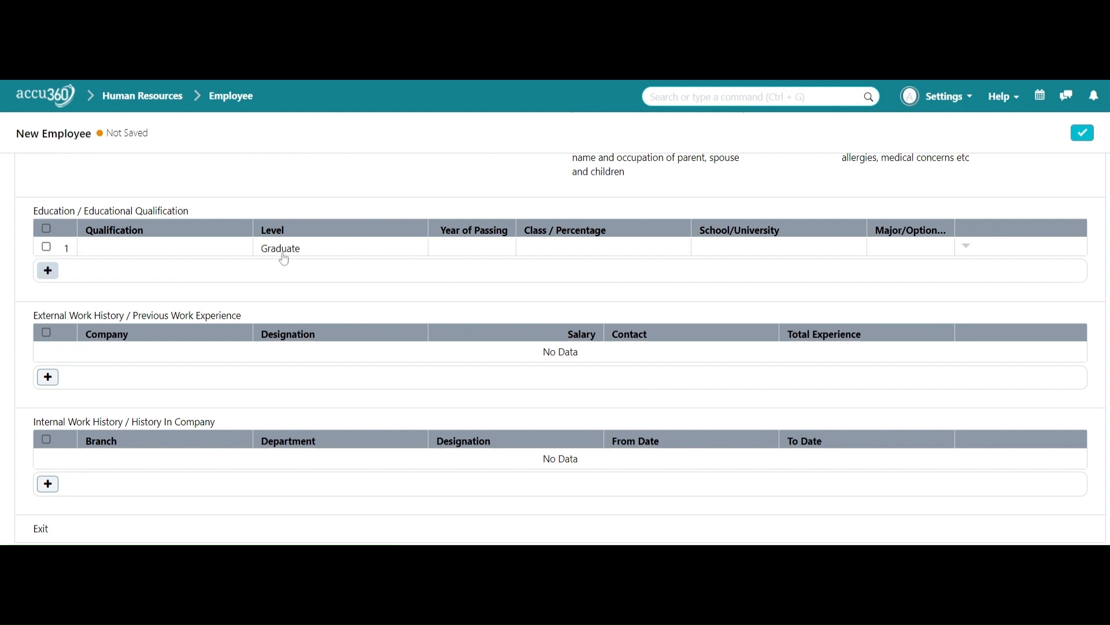
pyautogui.scroll(1, 280, 257)
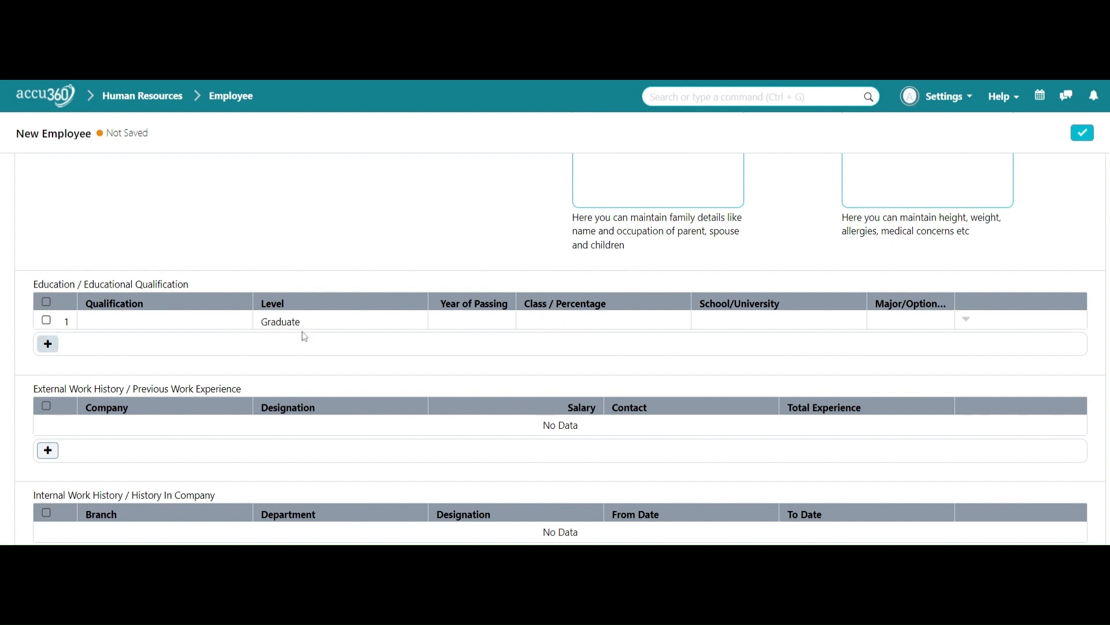
pyautogui.click(209, 325)
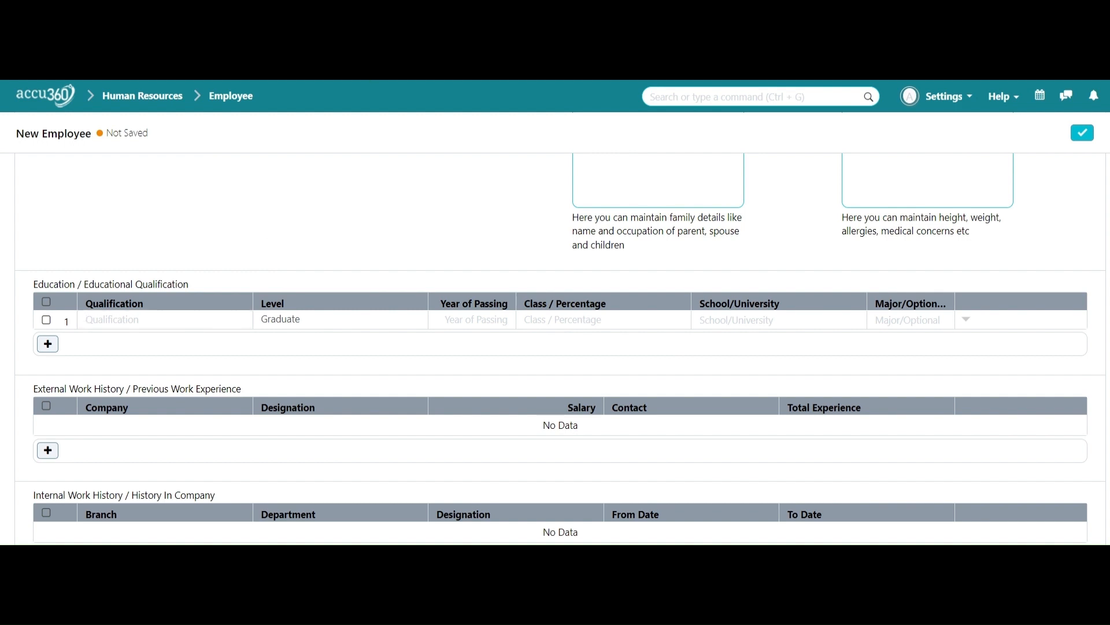
pyautogui.write('Bachelor of Business Administration (BBA)')
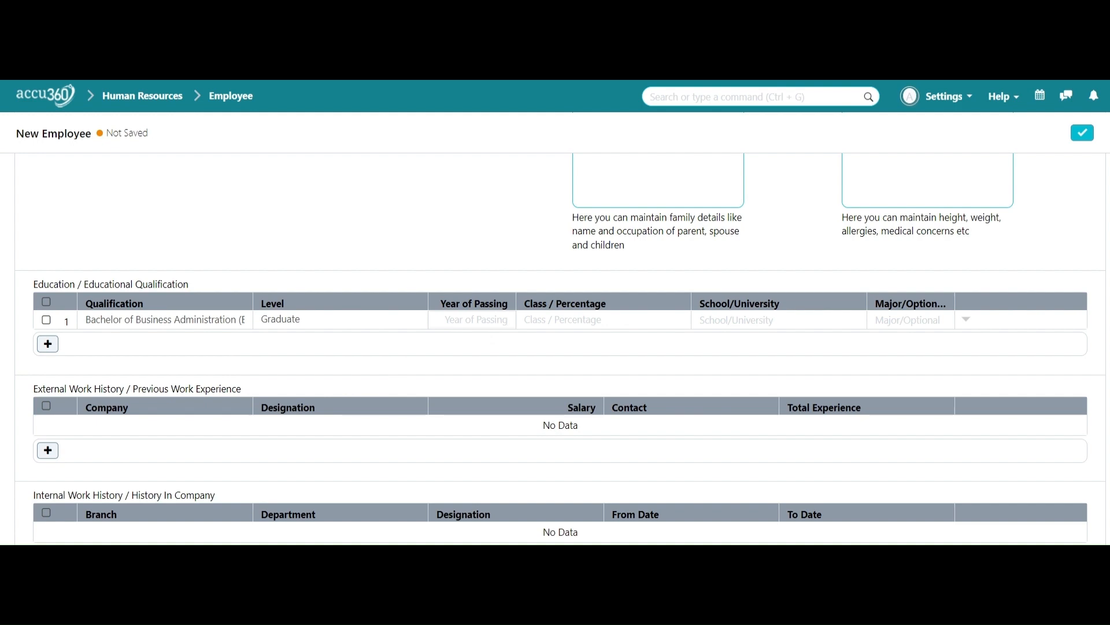
# Step: Glance at the primary details, then return to the additional information's education row
pyautogui.scroll(10, 560, 463)
pyautogui.scroll(1, 566, 459)
pyautogui.scroll(-4, 566, 458)
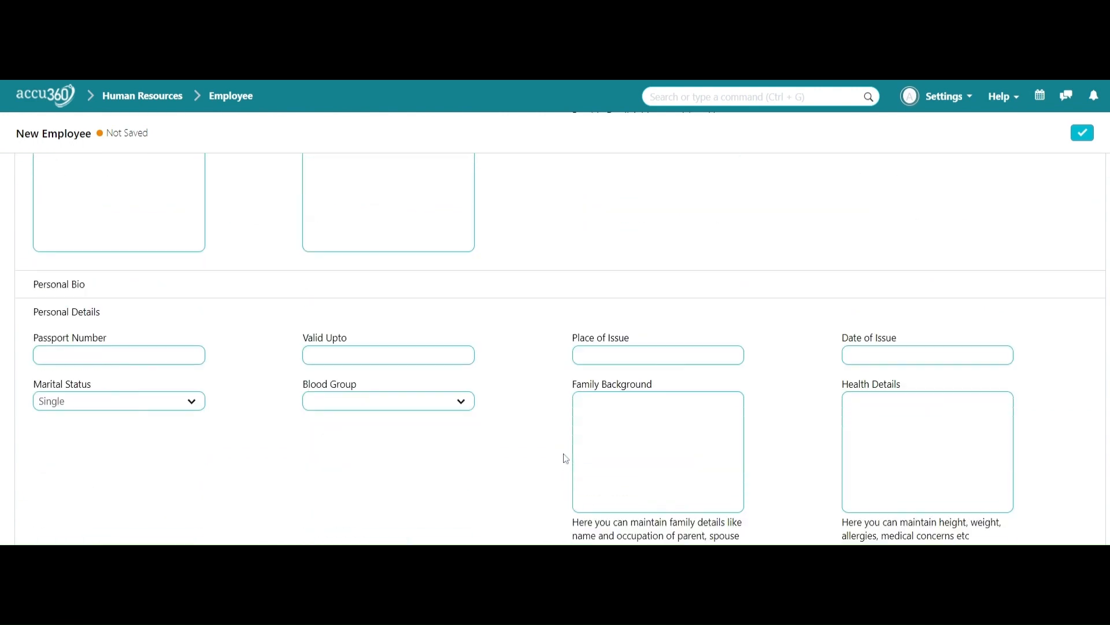
pyautogui.scroll(4, 543, 431)
pyautogui.click(88, 186)
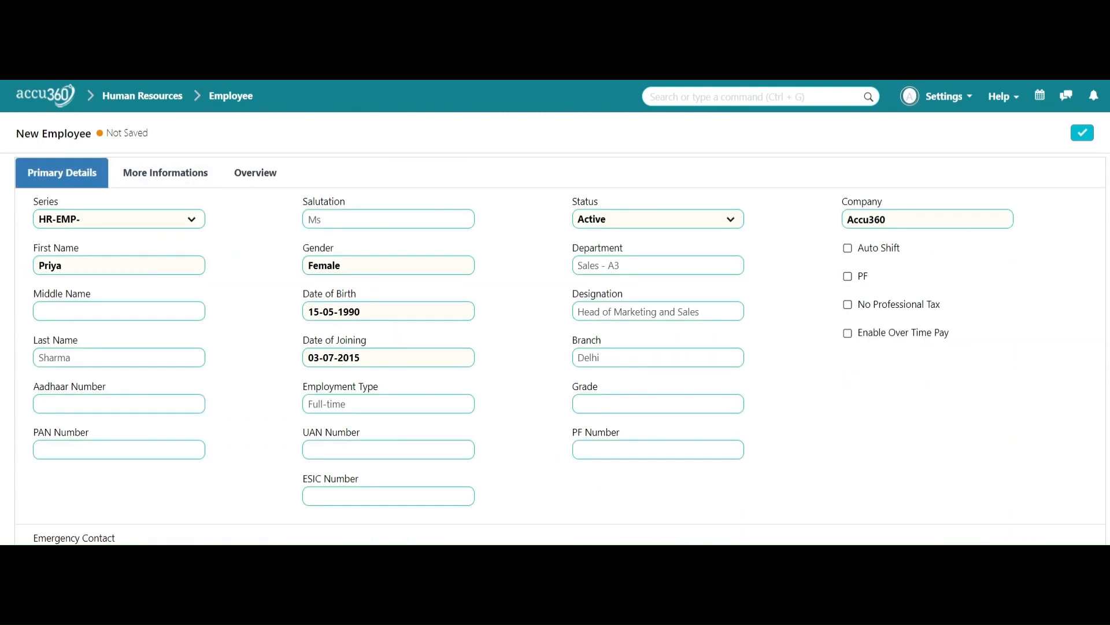
pyautogui.click(172, 173)
pyautogui.scroll(-9, 459, 353)
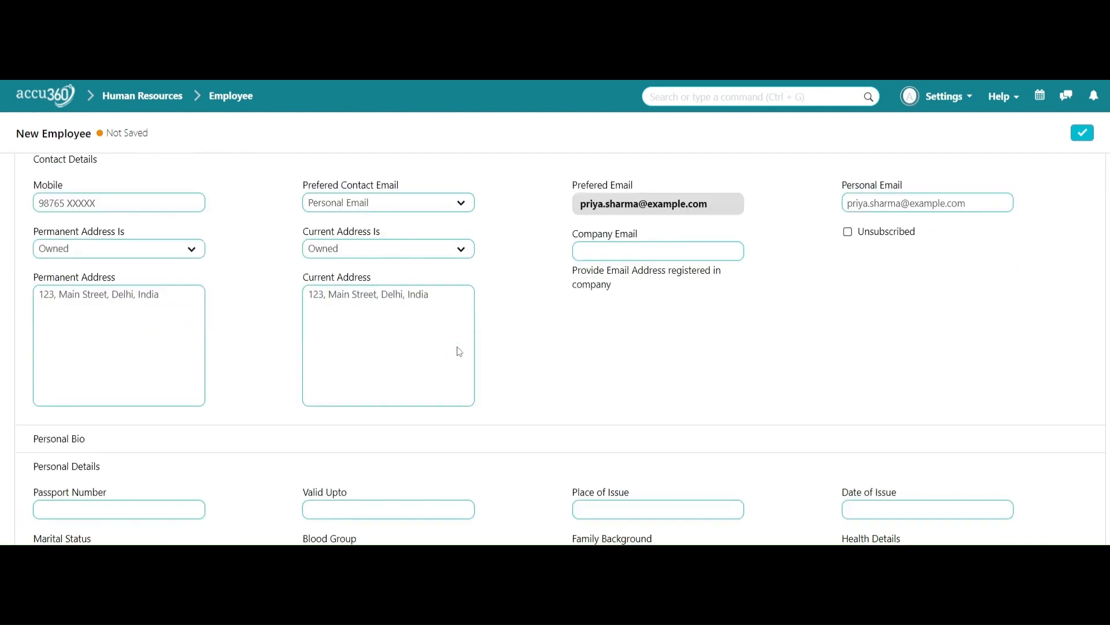
pyautogui.scroll(-2, 460, 362)
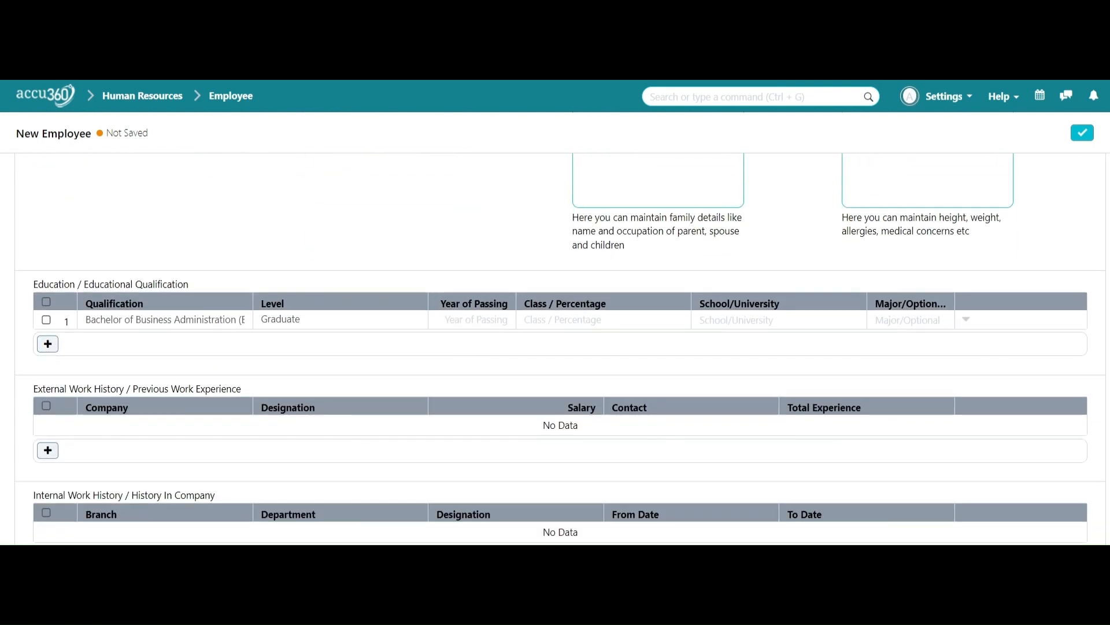
# Step: Fill the education row with Year of Passing 2014, percentage 90 and School/University ABC
pyautogui.write('2014')
pyautogui.write('90')
pyautogui.press('Tab')
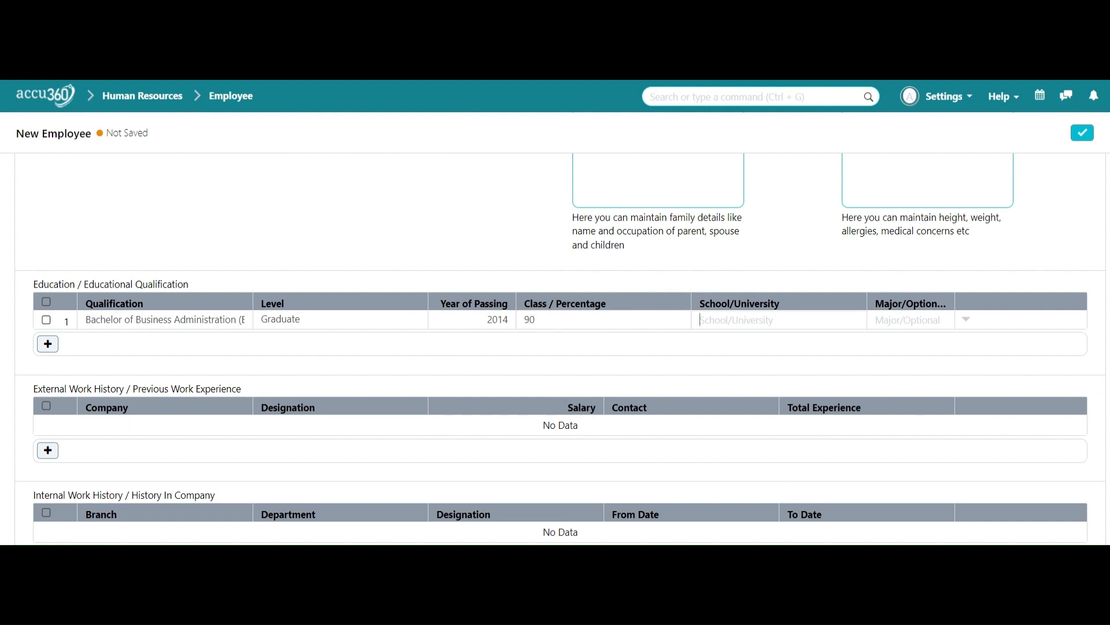
pyautogui.write('ABC')
pyautogui.scroll(-2, 934, 364)
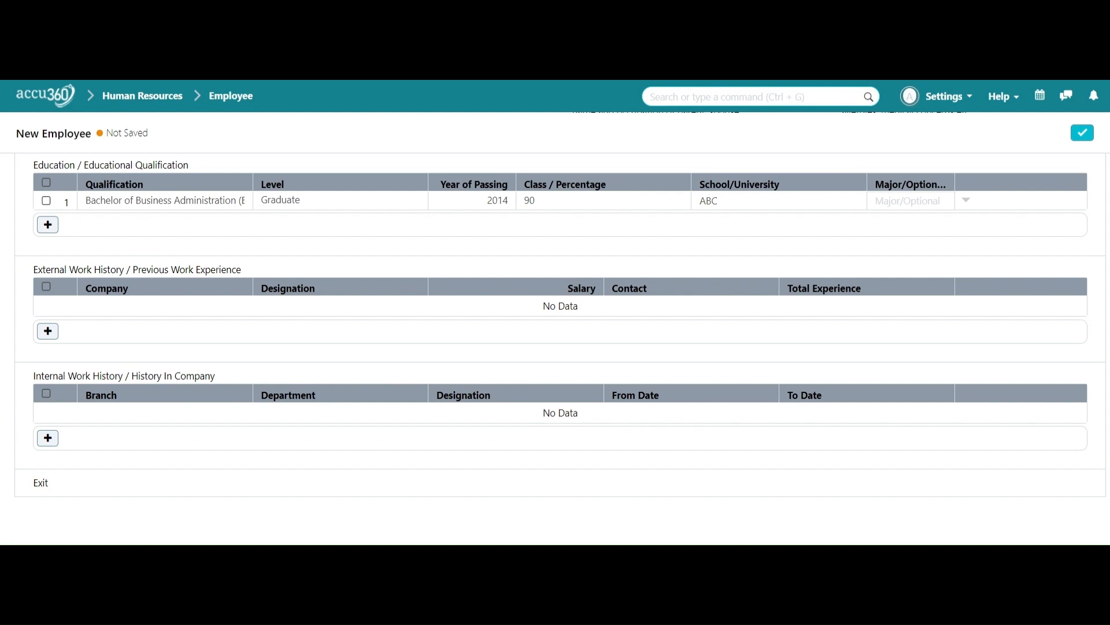
pyautogui.scroll(10, 659, 417)
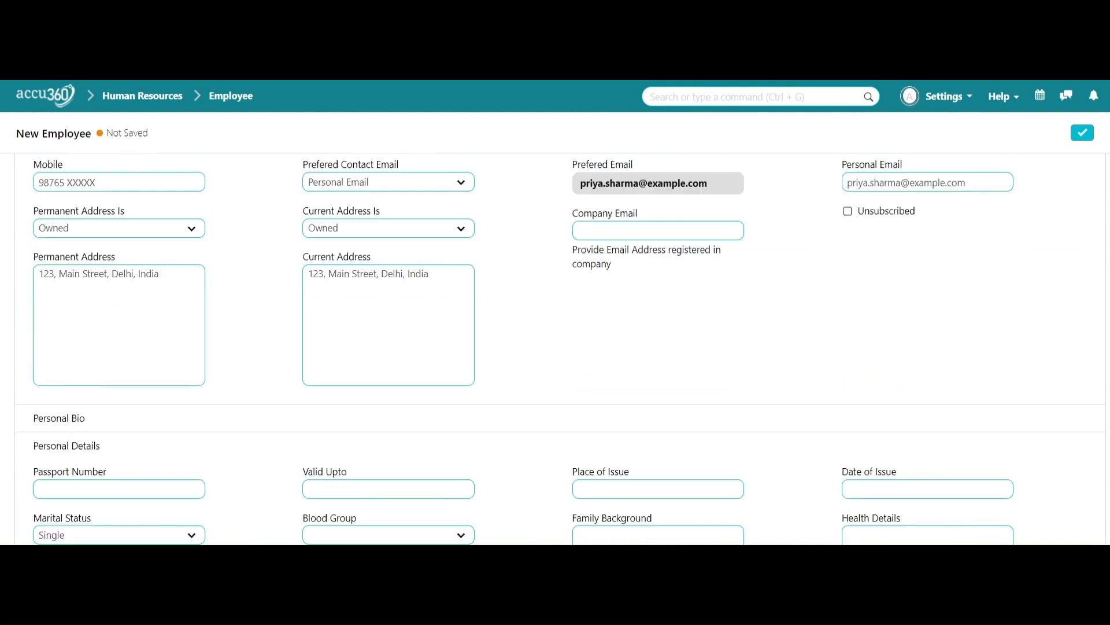
pyautogui.scroll(5, 533, 312)
# Step: Save the employee as HR-EMP-00002 and view its empty attendance overview heatmap
pyautogui.click(248, 184)
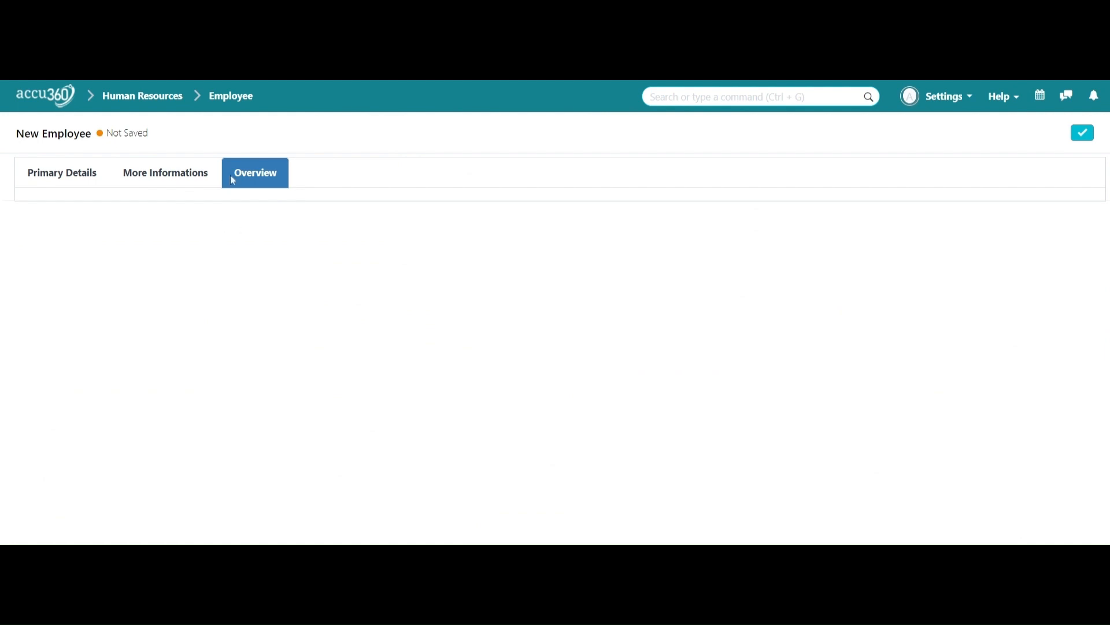
pyautogui.click(76, 173)
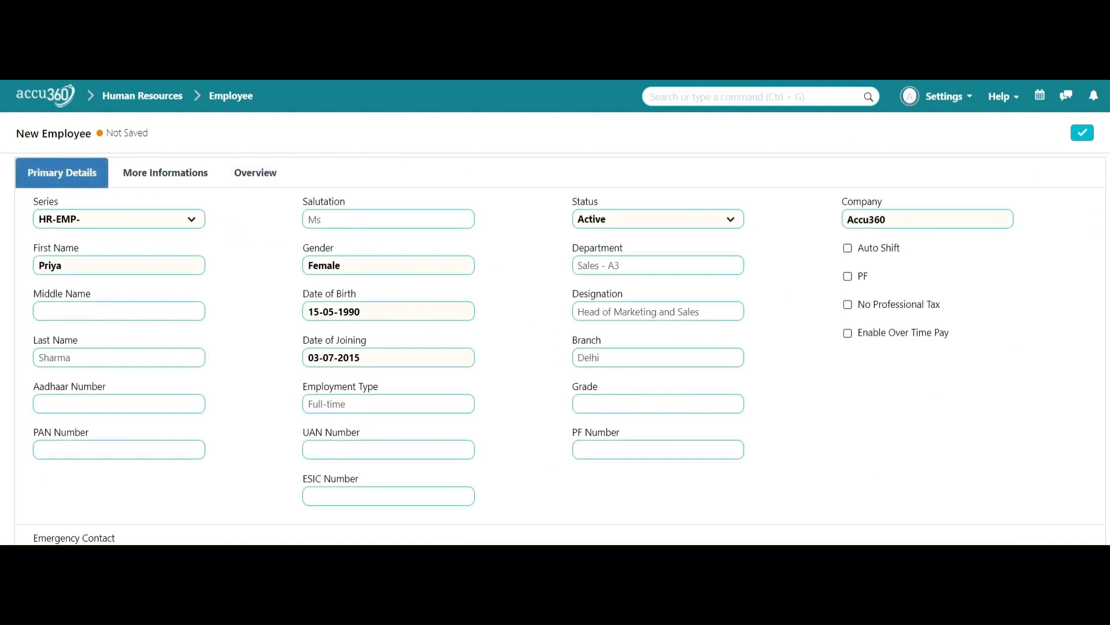
pyautogui.click(1085, 133)
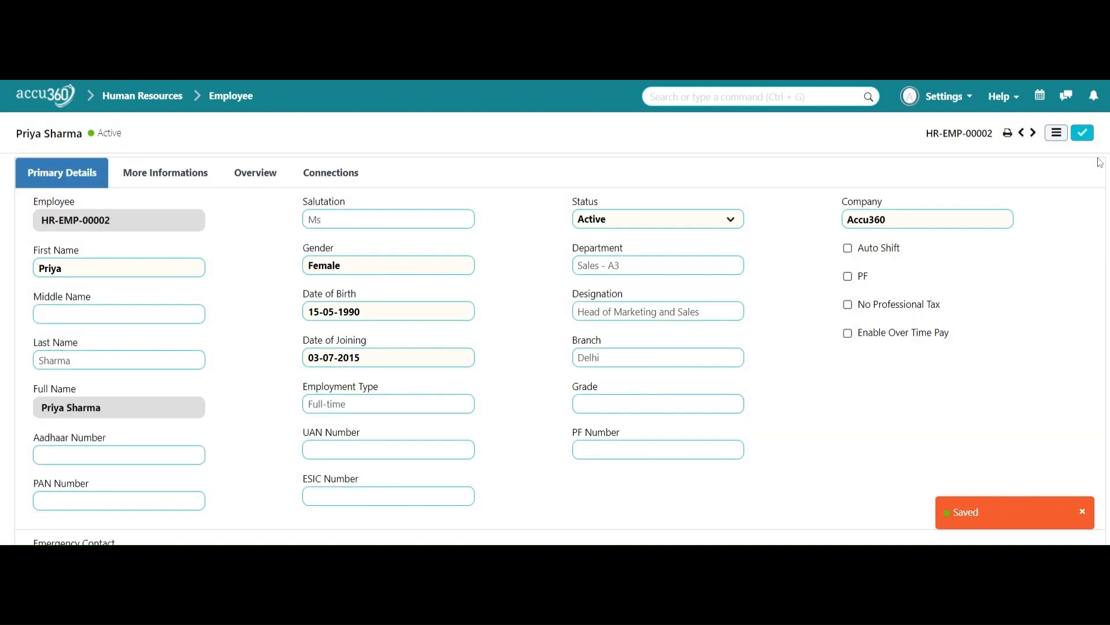
pyautogui.scroll(-2, 413, 284)
pyautogui.scroll(-5, 412, 284)
pyautogui.scroll(8, 347, 272)
pyautogui.click(243, 179)
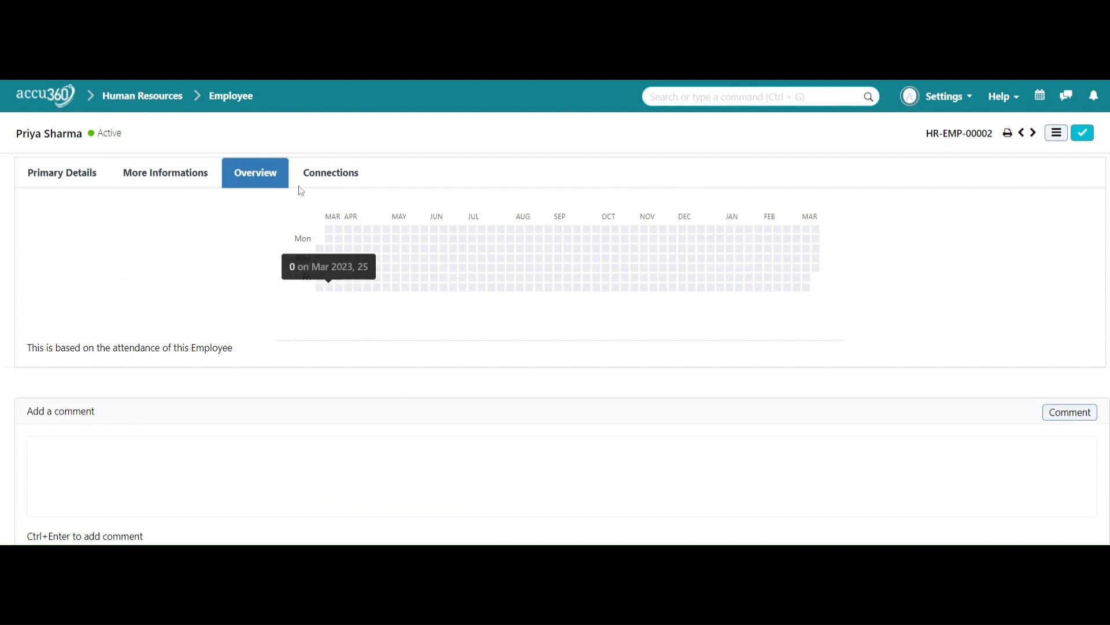
# Step: Scroll through the employee's Connections tab of linked documents
pyautogui.click(330, 181)
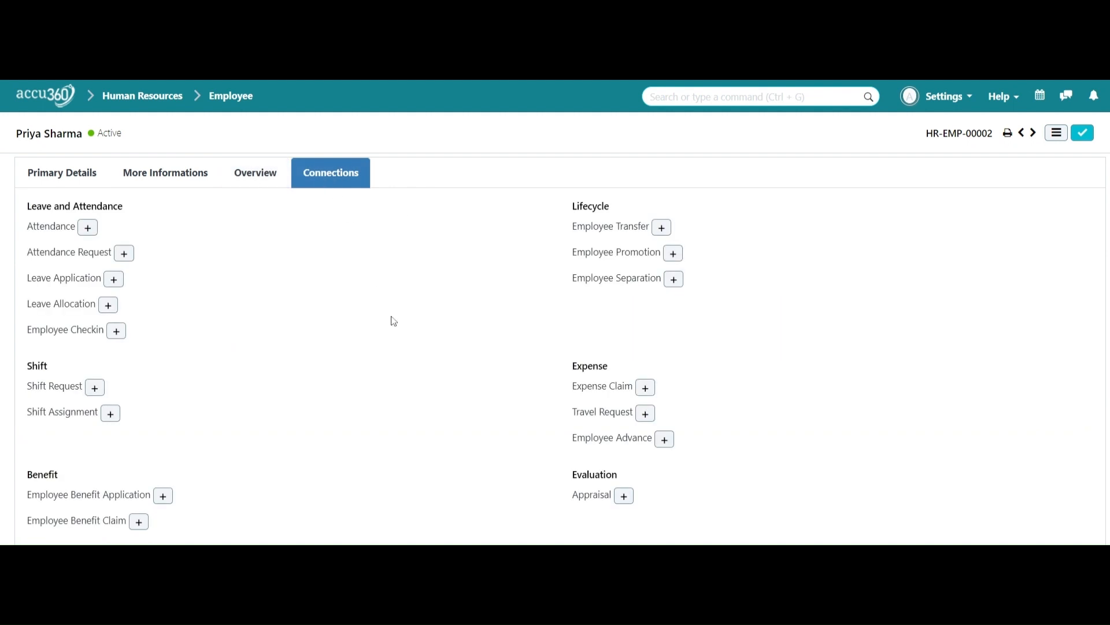
pyautogui.scroll(-4, 391, 320)
pyautogui.scroll(-2, 391, 320)
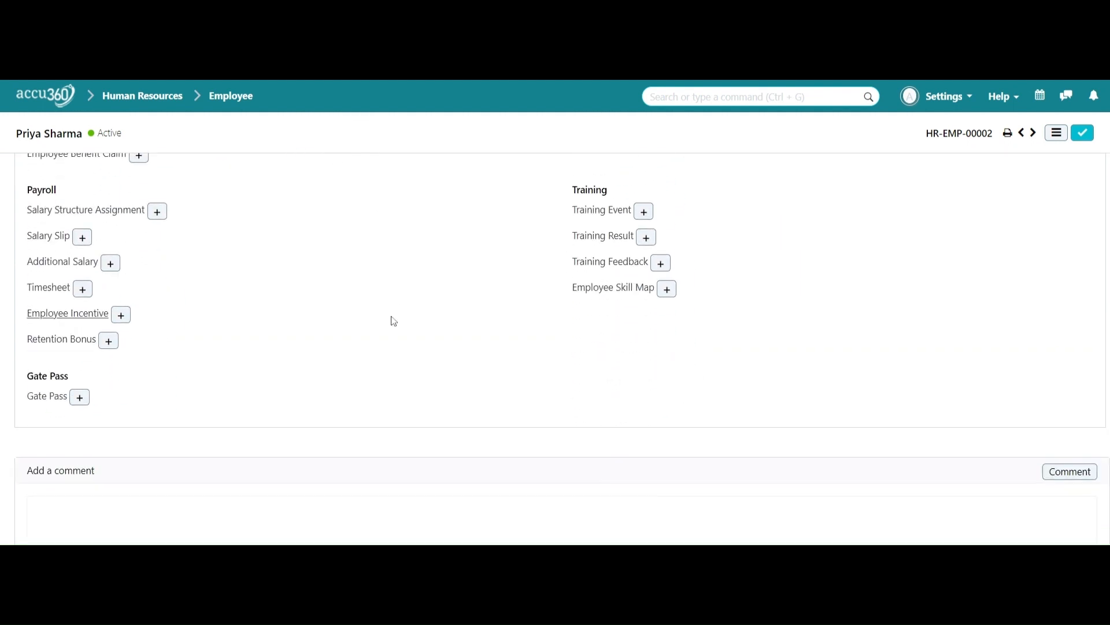
pyautogui.scroll(6, 389, 319)
pyautogui.scroll(-1, 360, 296)
pyautogui.scroll(1, 360, 296)
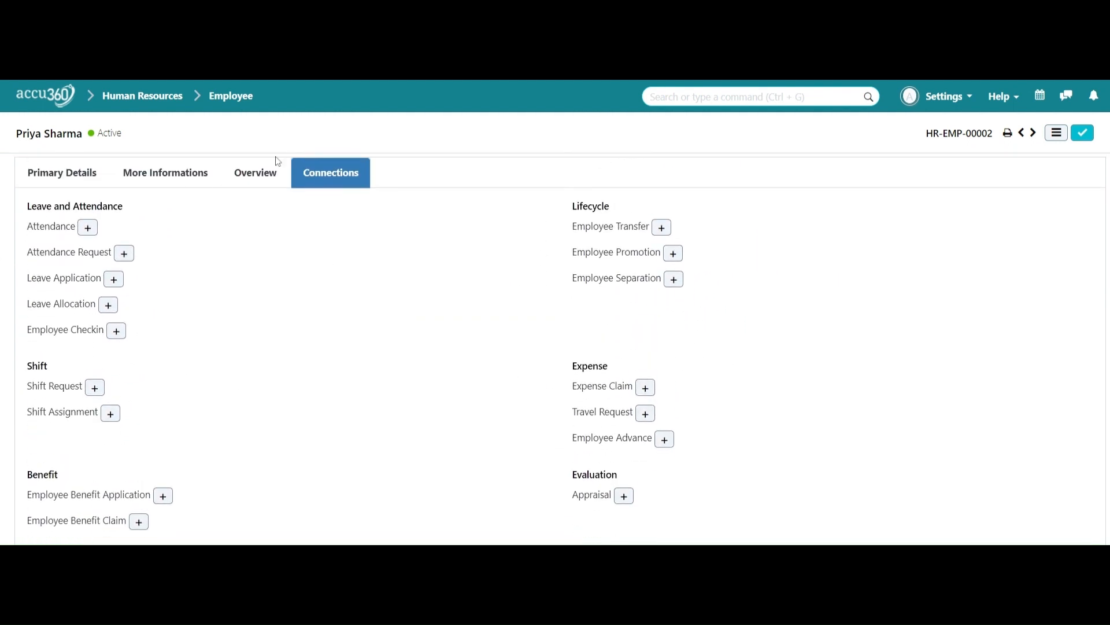
# Step: Return to Primary Details and scroll down to the activity timeline
pyautogui.click(55, 176)
pyautogui.scroll(-15, 687, 353)
pyautogui.scroll(-4, 686, 353)
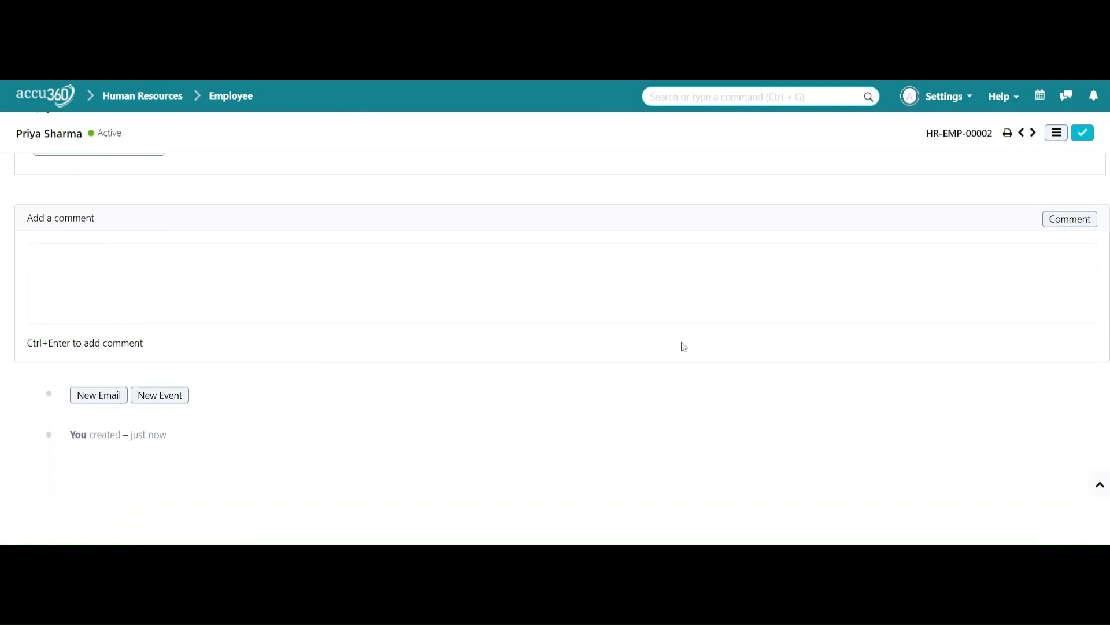
pyautogui.scroll(18, 684, 347)
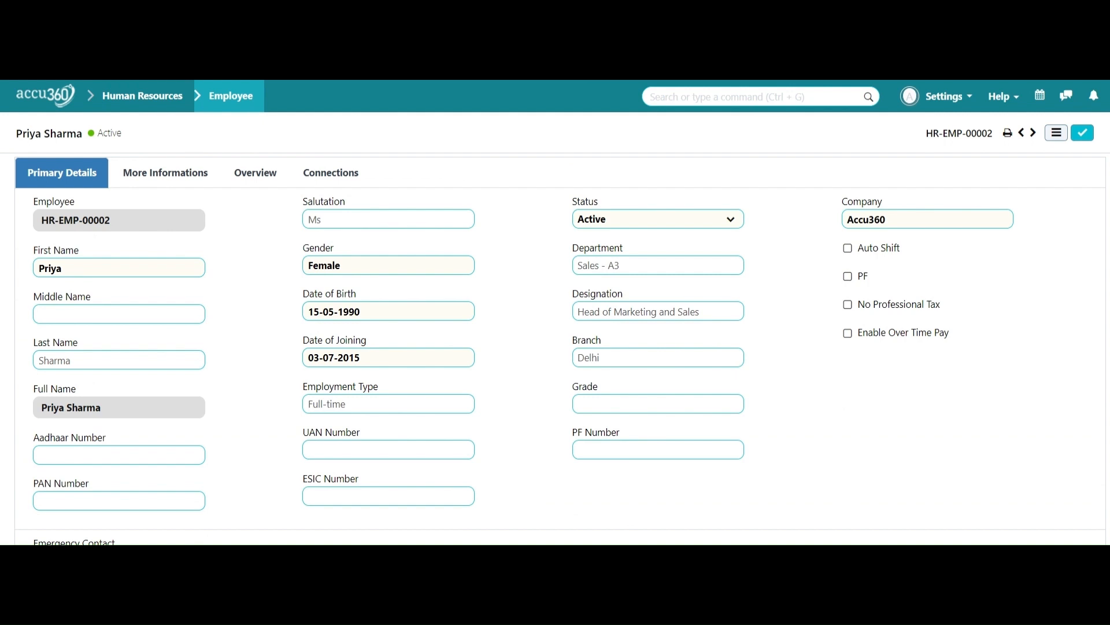
# Step: Start a new employee record and keep only the first name in First Name
pyautogui.click(242, 108)
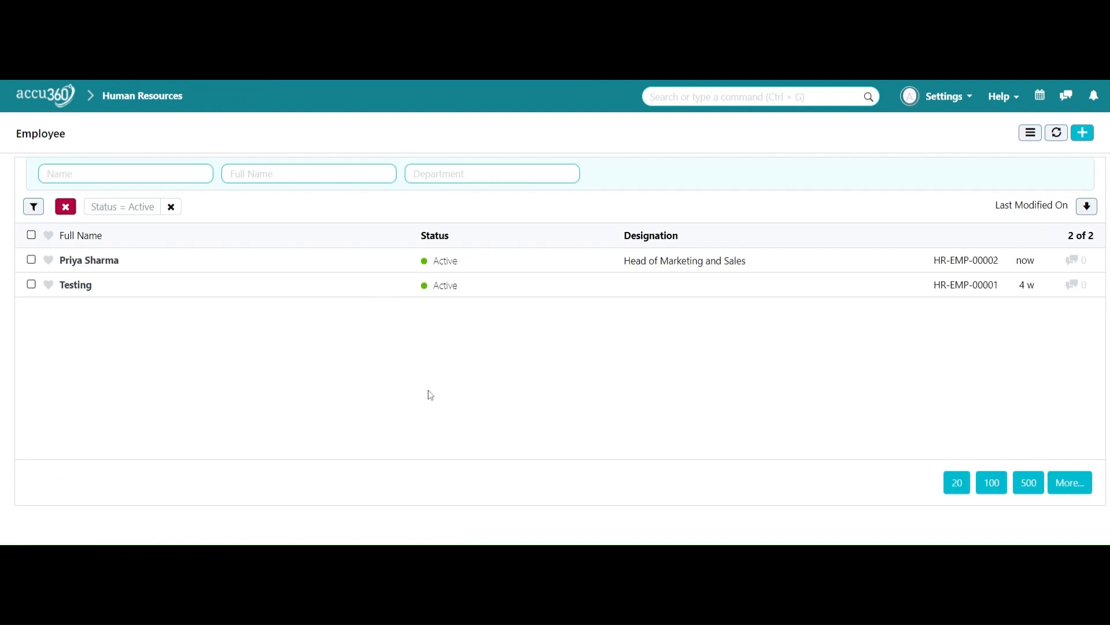
pyautogui.click(1081, 134)
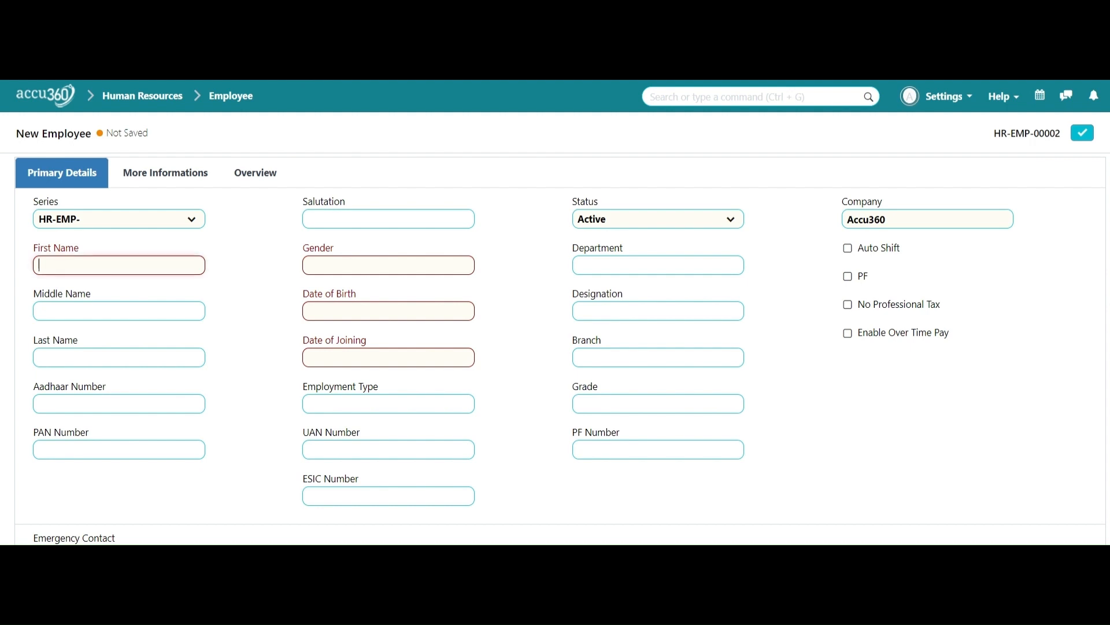
pyautogui.hotkey('shift', 'Left')
pyautogui.hotkey('shift', 'Left')
pyautogui.hotkey('shift', 'Left')
pyautogui.hotkey('shift', 'Left')
pyautogui.hotkey('shift', 'Left')
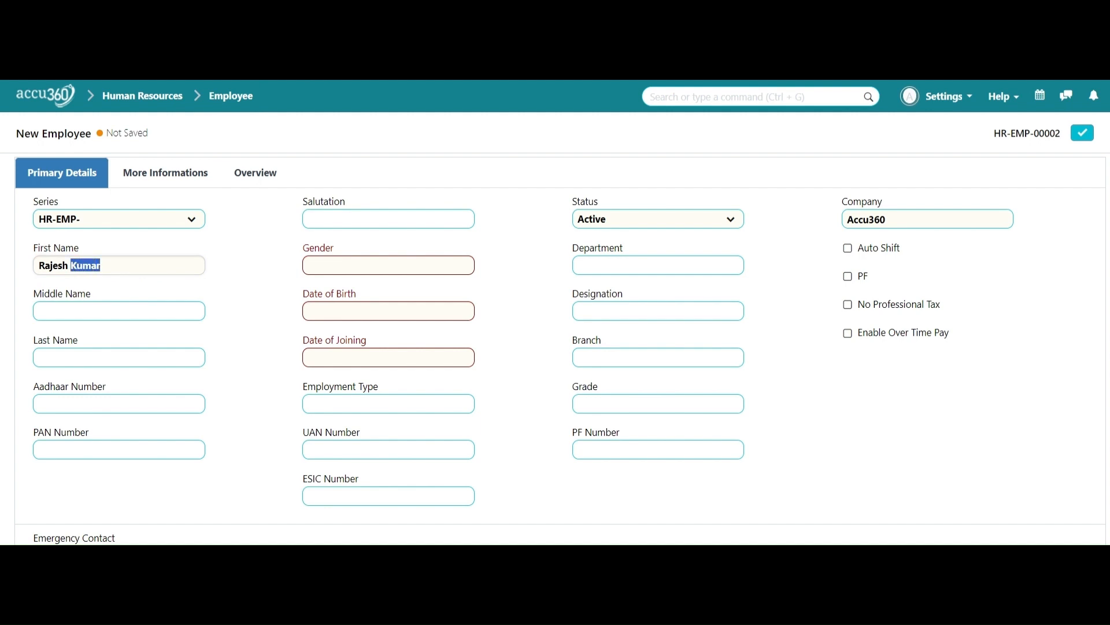
pyautogui.press('BackSpace')
# Step: Enter the employee's surname in the Last Name field
pyautogui.click(152, 357)
pyautogui.write('Kumar')
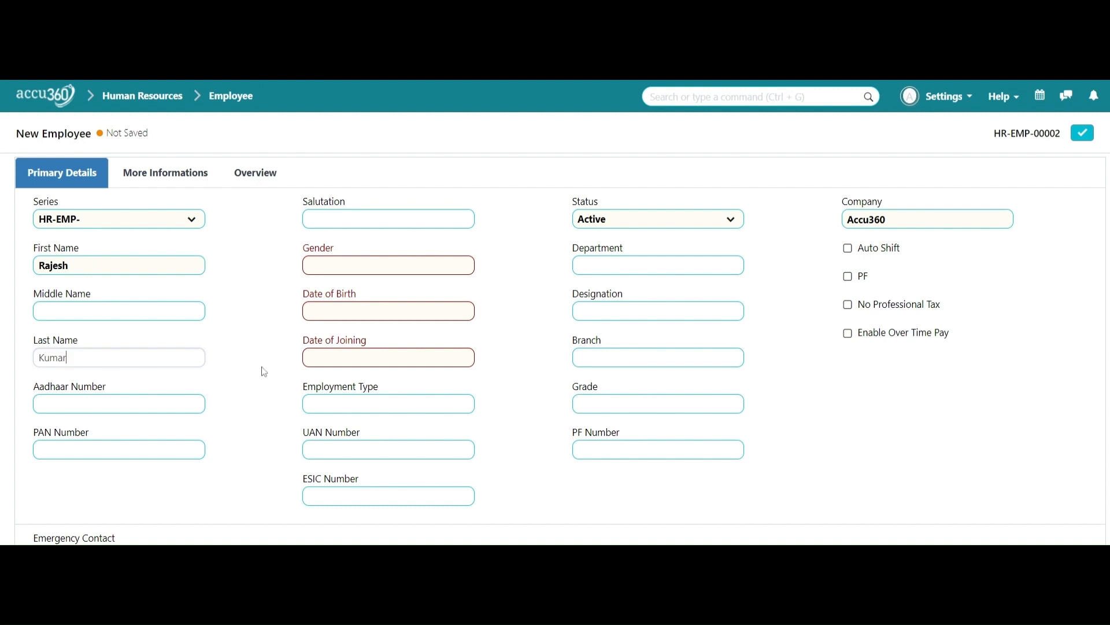
pyautogui.click(379, 218)
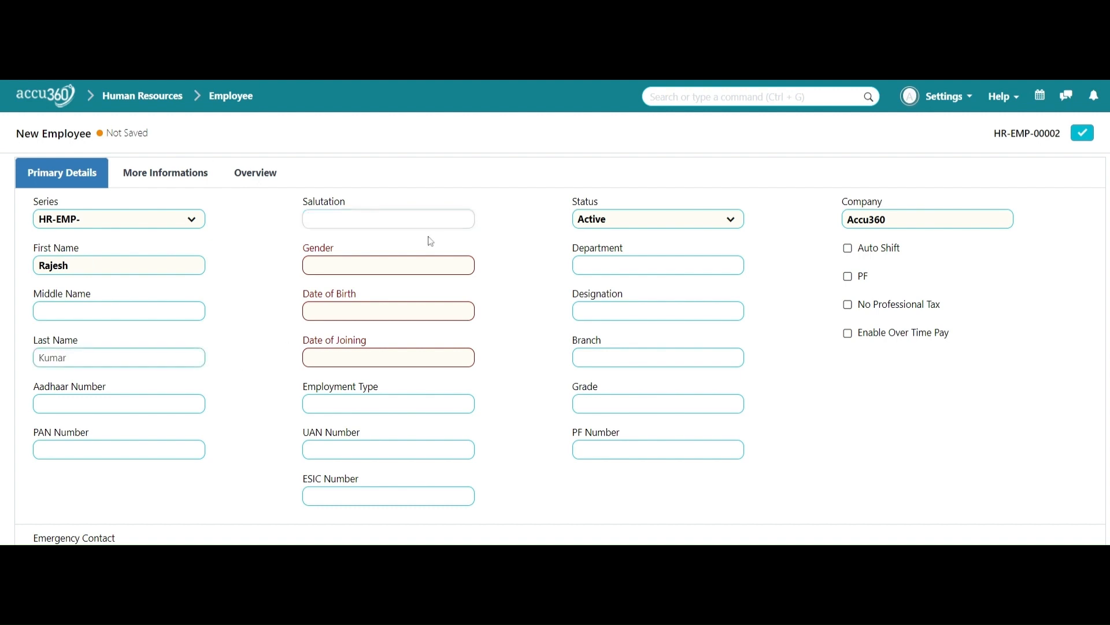
# Step: Choose salutation Mr and set the date of birth to 10 December 1985
pyautogui.scroll(-2, 404, 306)
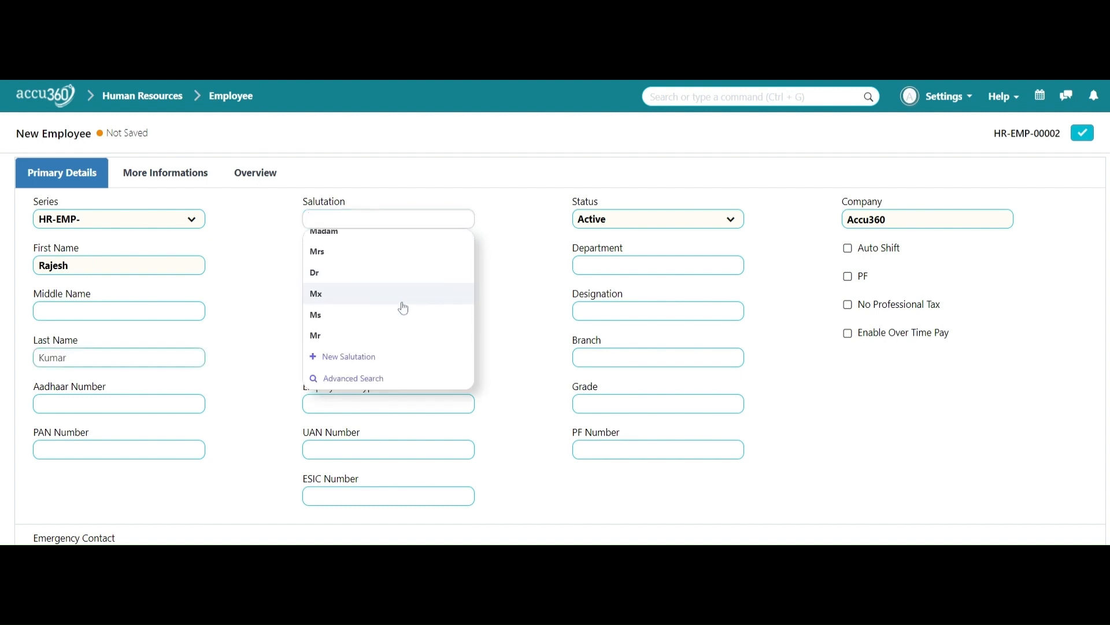
pyautogui.click(389, 333)
pyautogui.click(451, 312)
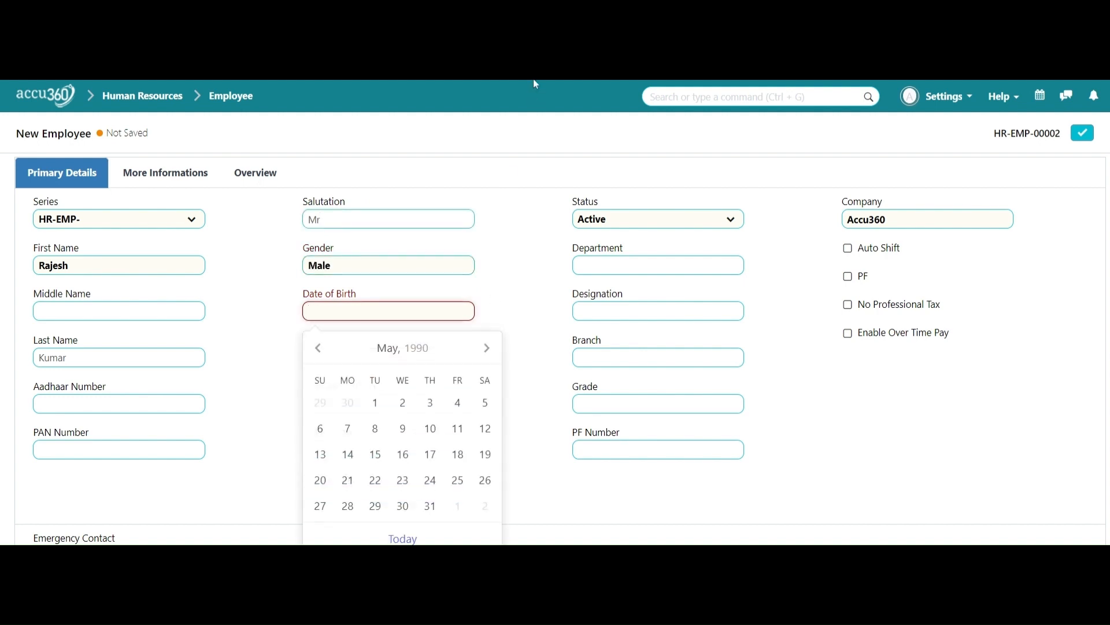
pyautogui.press('Escape')
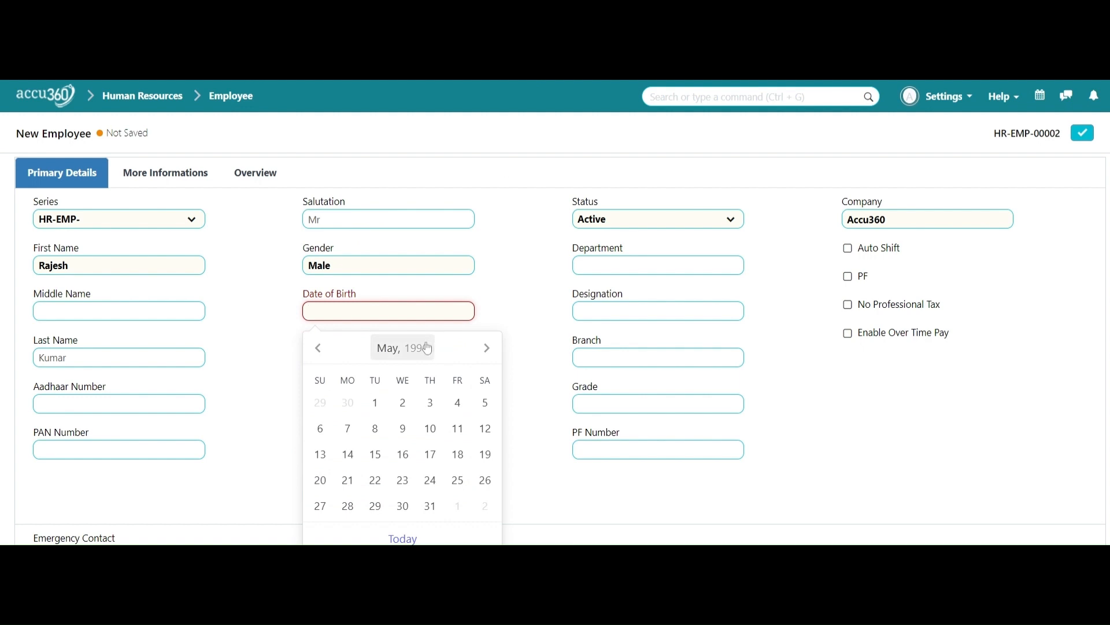
pyautogui.click(425, 348)
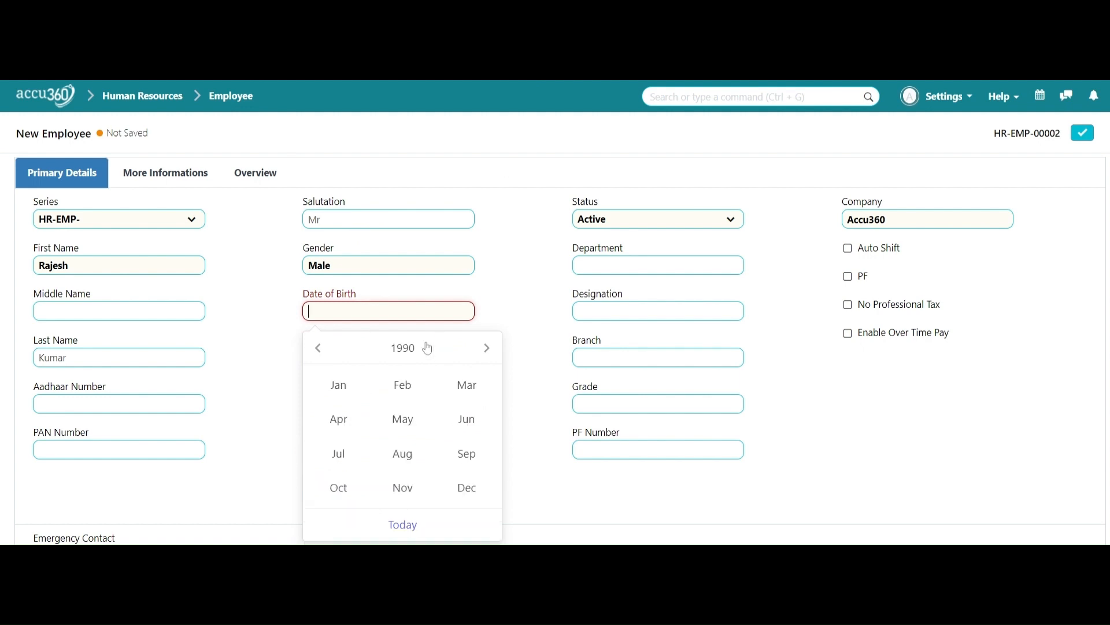
pyautogui.click(316, 356)
pyautogui.click(317, 355)
pyautogui.click(478, 498)
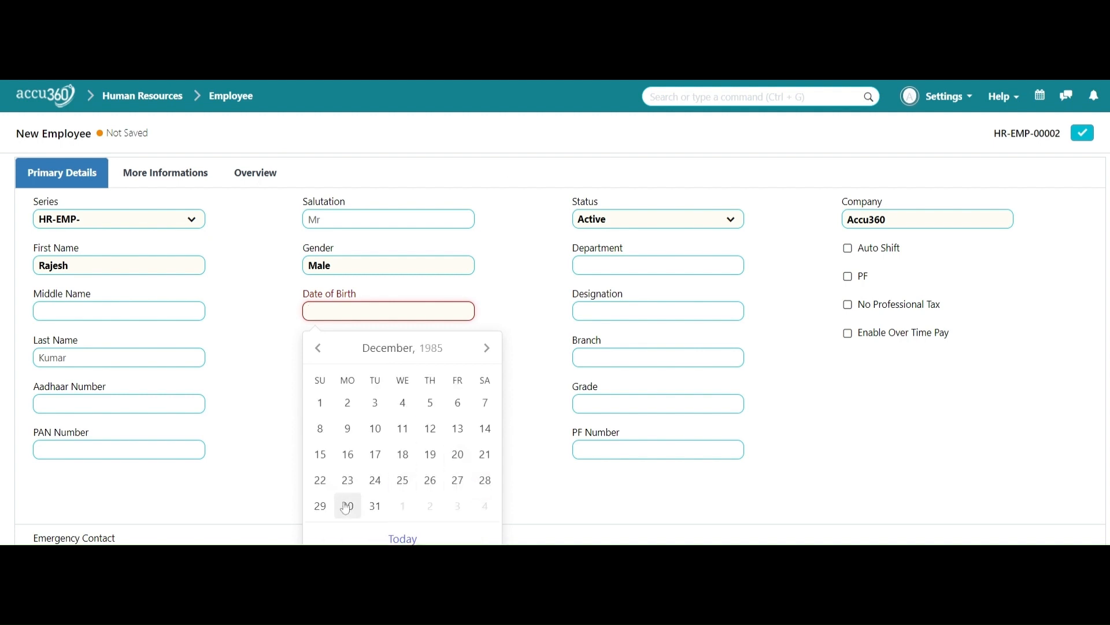
pyautogui.click(376, 429)
pyautogui.click(391, 357)
pyautogui.click(475, 82)
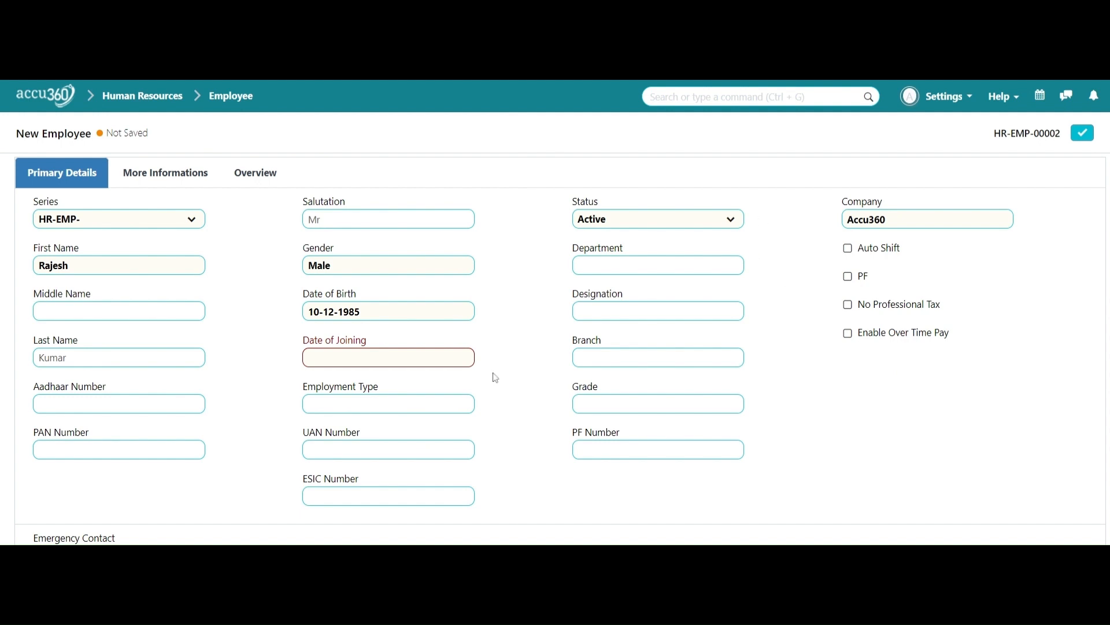
# Step: Set the date of joining to 1 February 2010
pyautogui.click(469, 357)
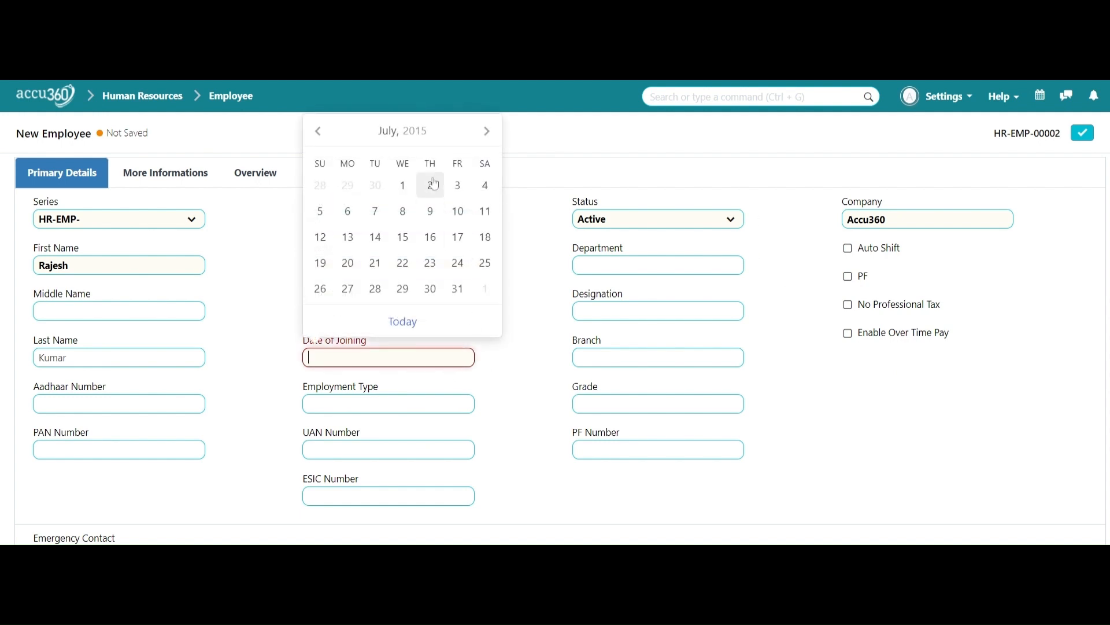
pyautogui.click(414, 139)
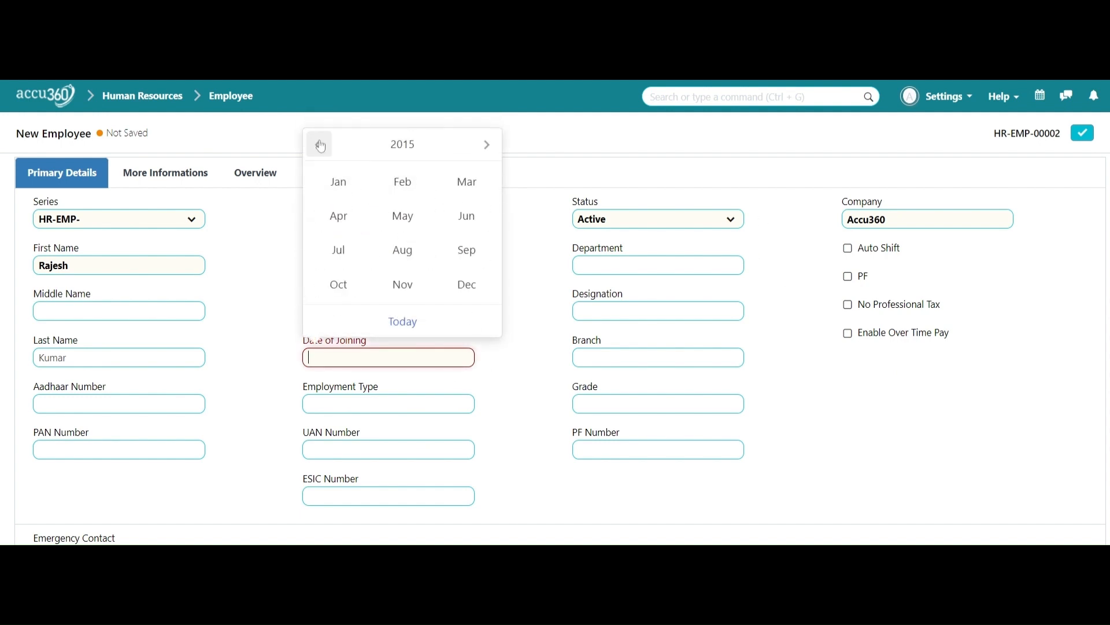
pyautogui.click(403, 142)
pyautogui.click(386, 192)
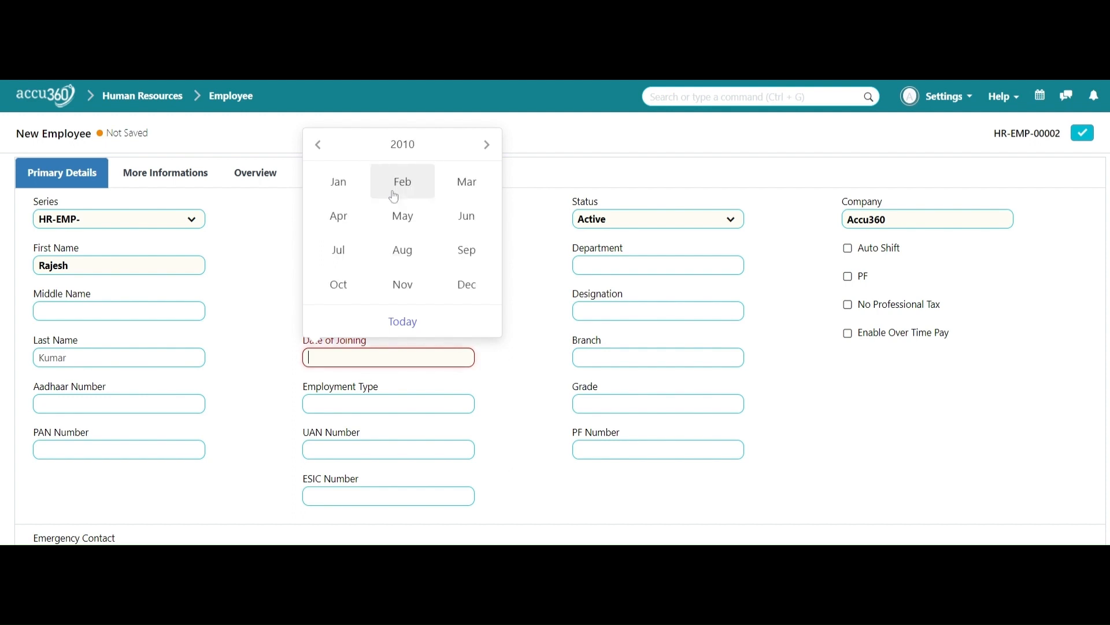
pyautogui.click(417, 183)
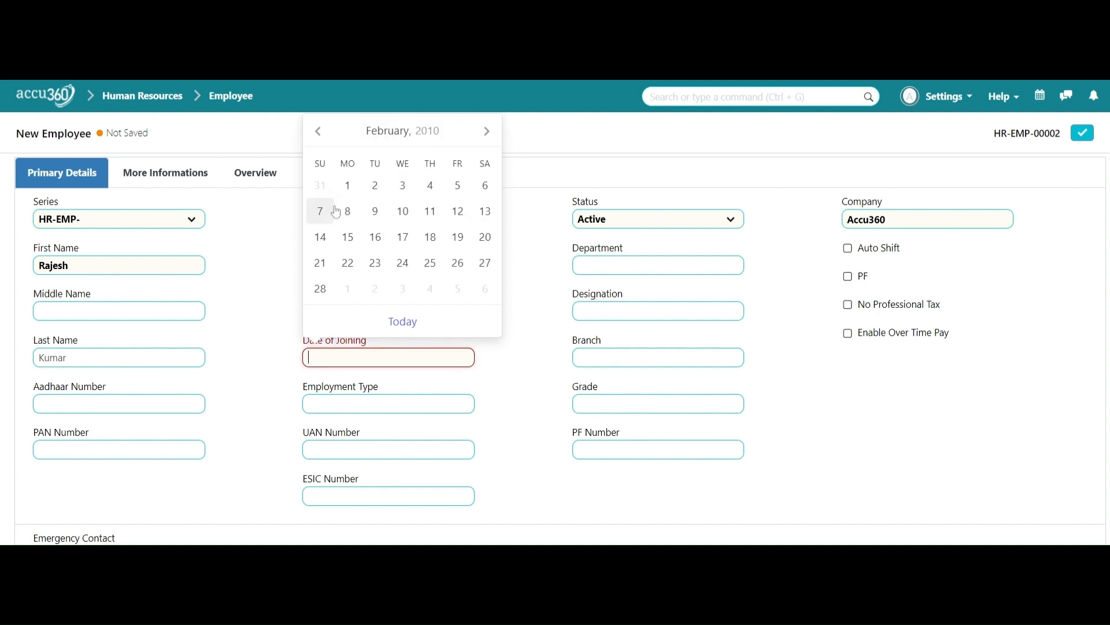
pyautogui.click(346, 186)
# Step: Set Employment Type to Full-time, correcting a mistyped entry along the way
pyautogui.scroll(-1, 548, 357)
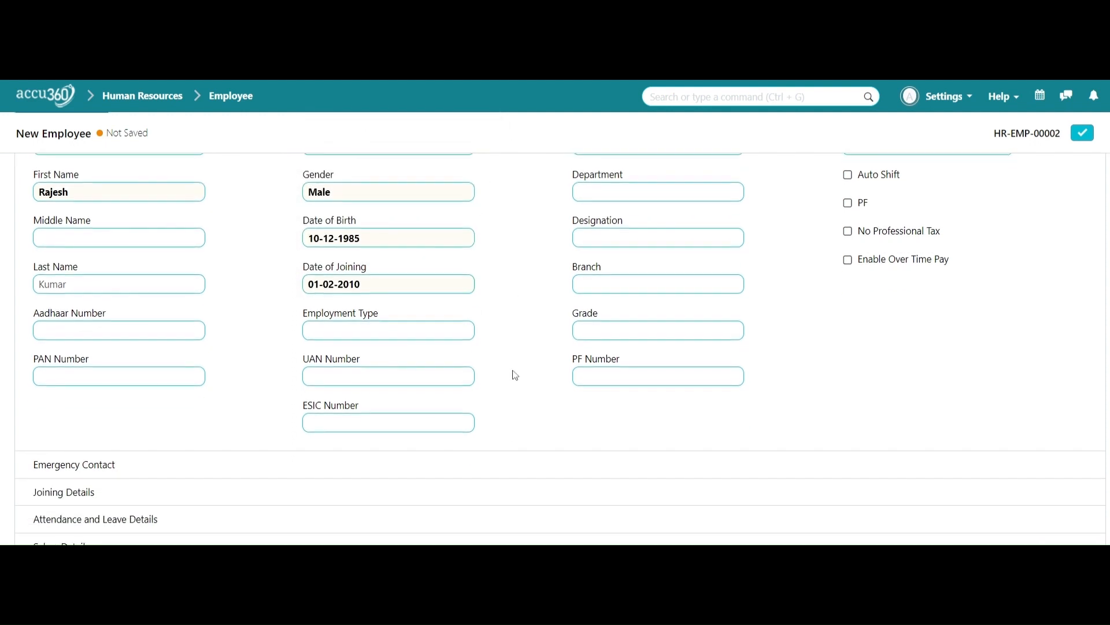
pyautogui.click(439, 331)
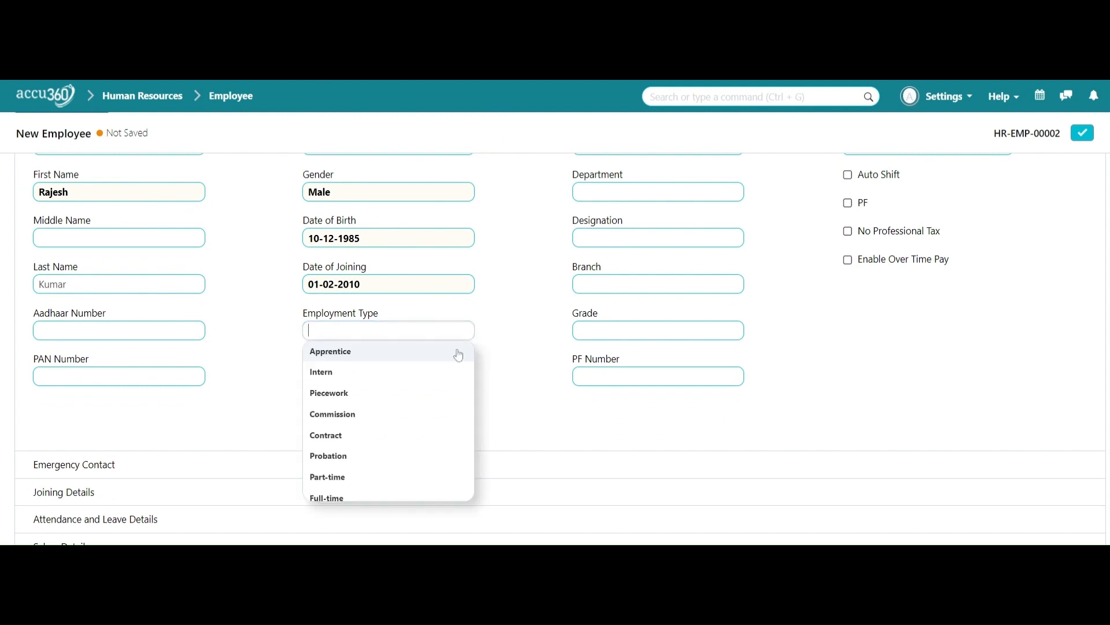
pyautogui.scroll(-1, 441, 400)
pyautogui.click(405, 447)
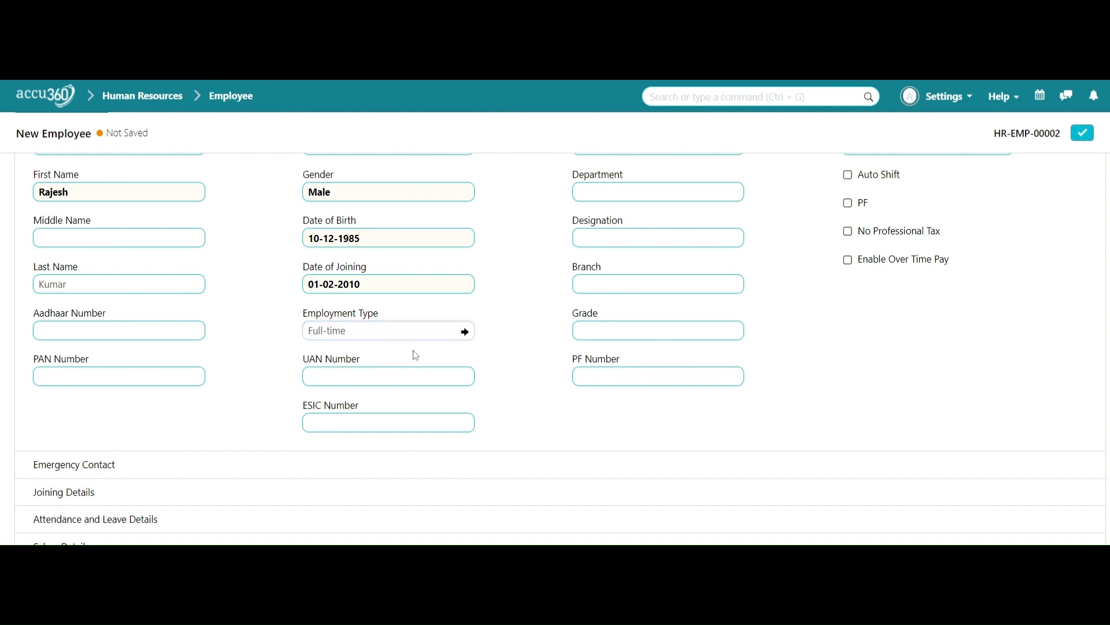
pyautogui.press('BackSpace')
pyautogui.press('BackSpace')
pyautogui.press('BackSpace')
pyautogui.press('BackSpace')
pyautogui.press('BackSpace')
pyautogui.press('BackSpace')
pyautogui.press('BackSpace')
pyautogui.press('BackSpace')
pyautogui.press('BackSpace')
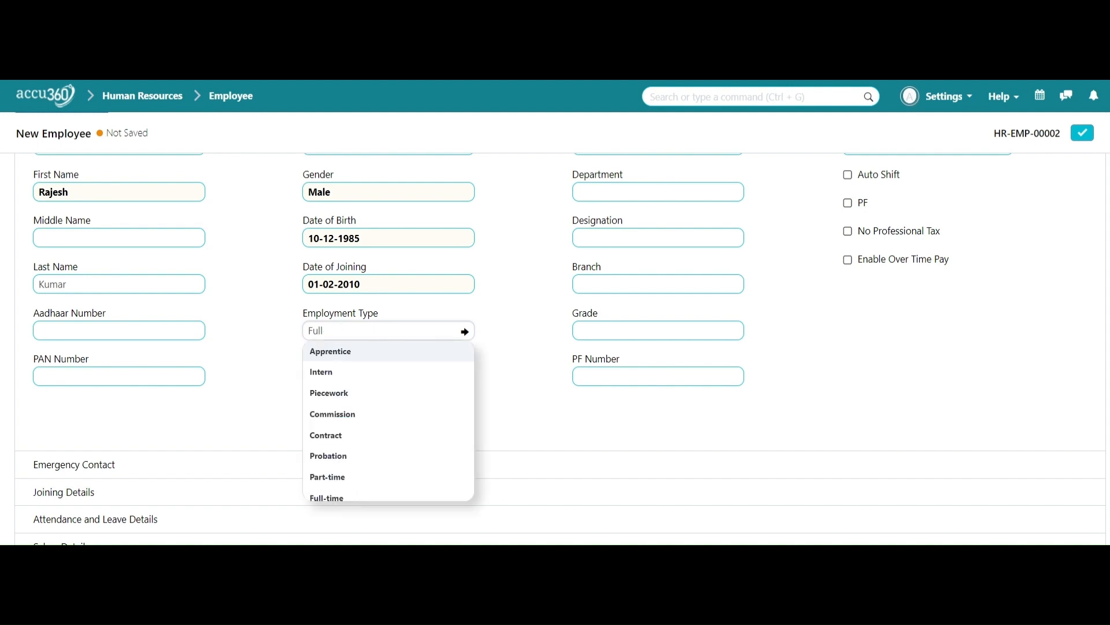
pyautogui.write('per')
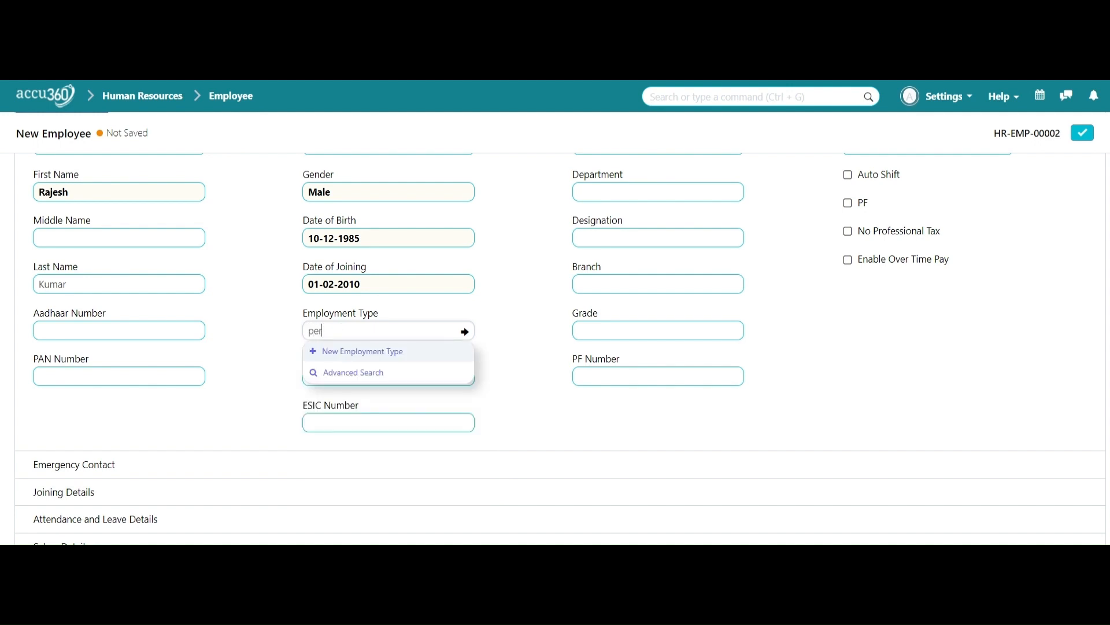
pyautogui.press('BackSpace')
pyautogui.press('BackSpace')
pyautogui.write('Full')
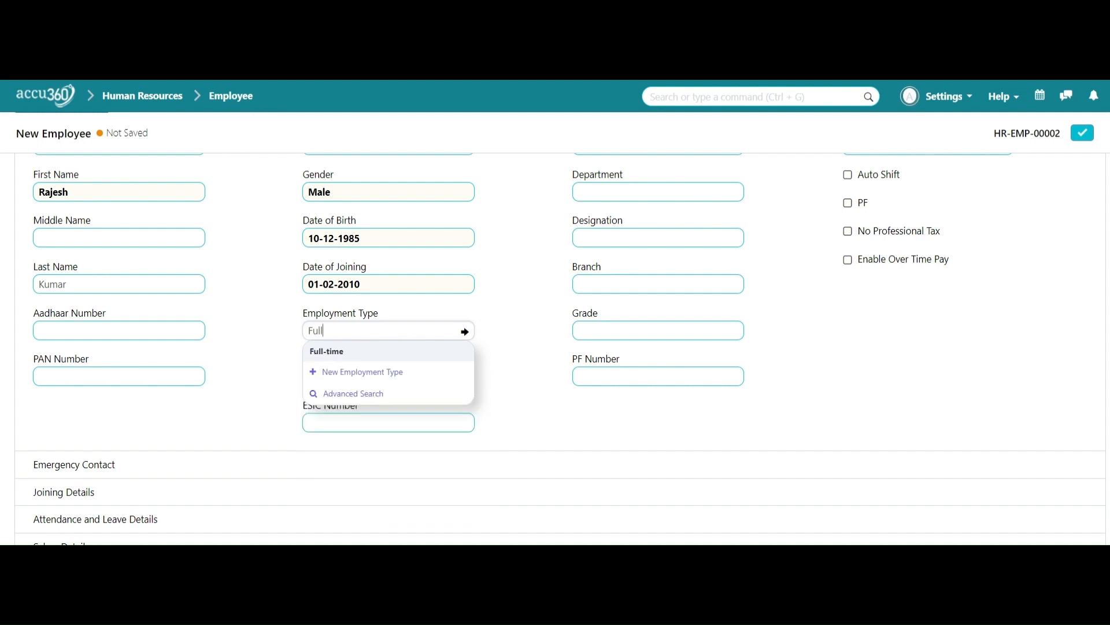
pyautogui.click(461, 354)
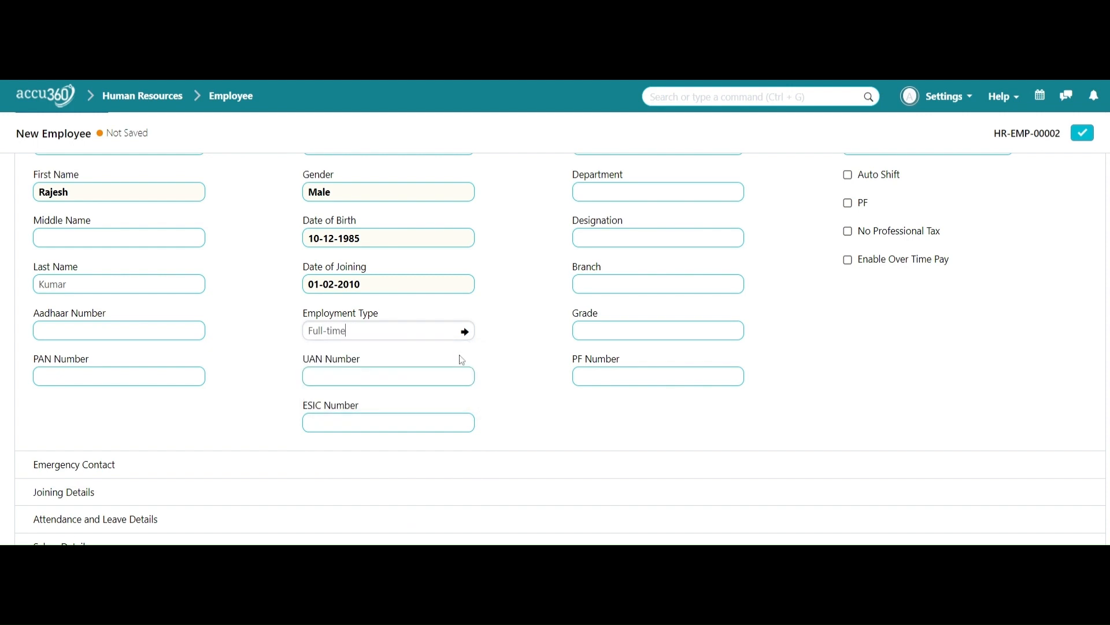
pyautogui.click(680, 197)
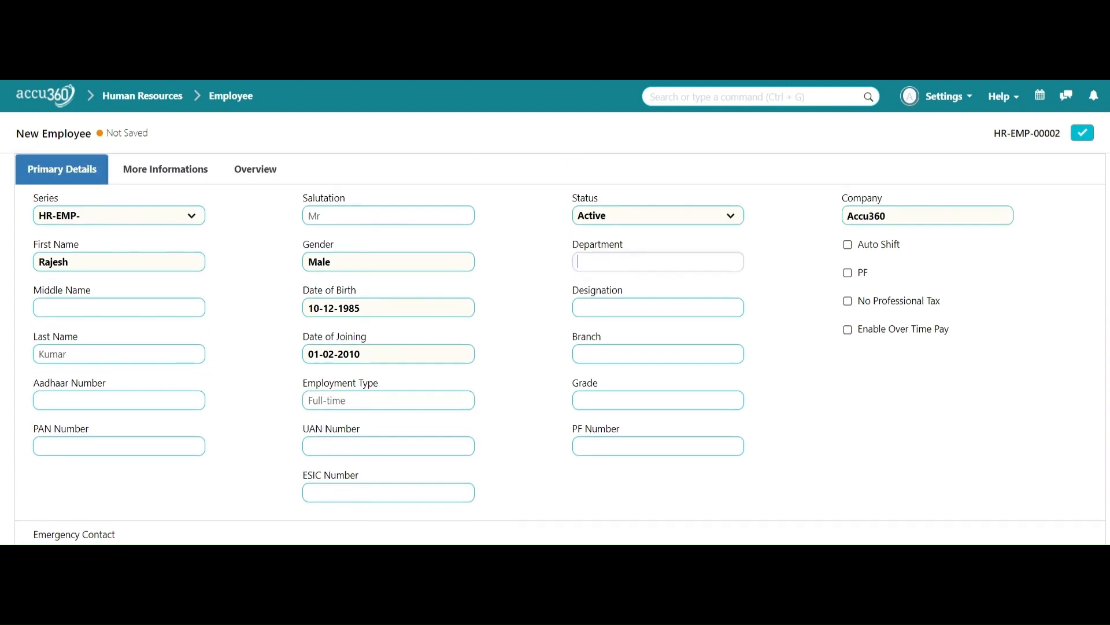
pyautogui.press('Escape')
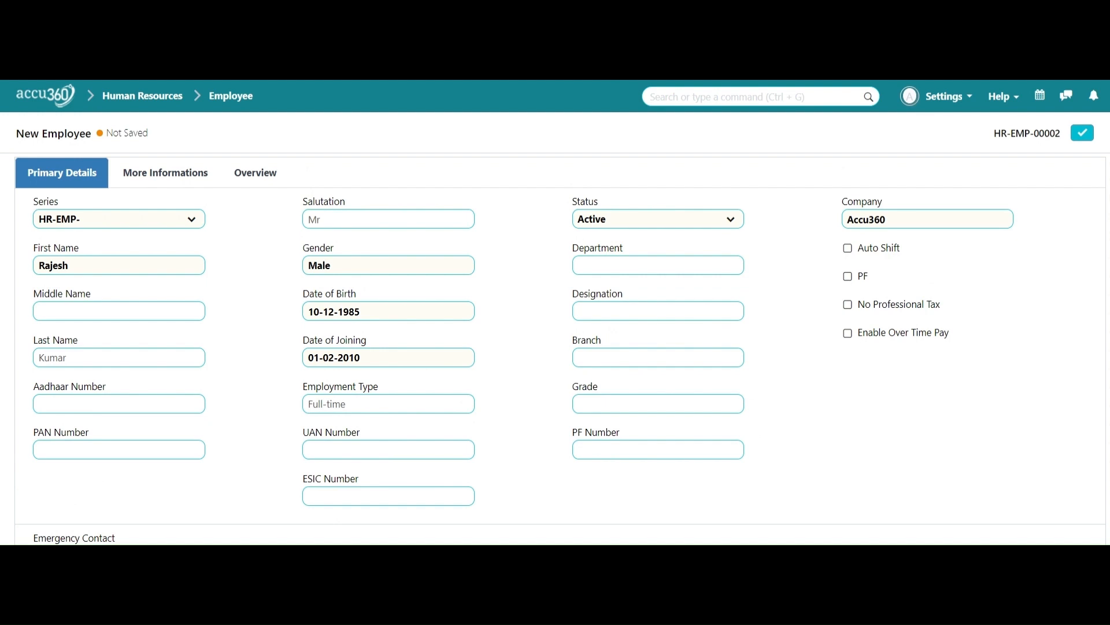
# Step: Search the Department dropdown for 'fi' and browse the listed departments
pyautogui.click(658, 265)
pyautogui.write('fi')
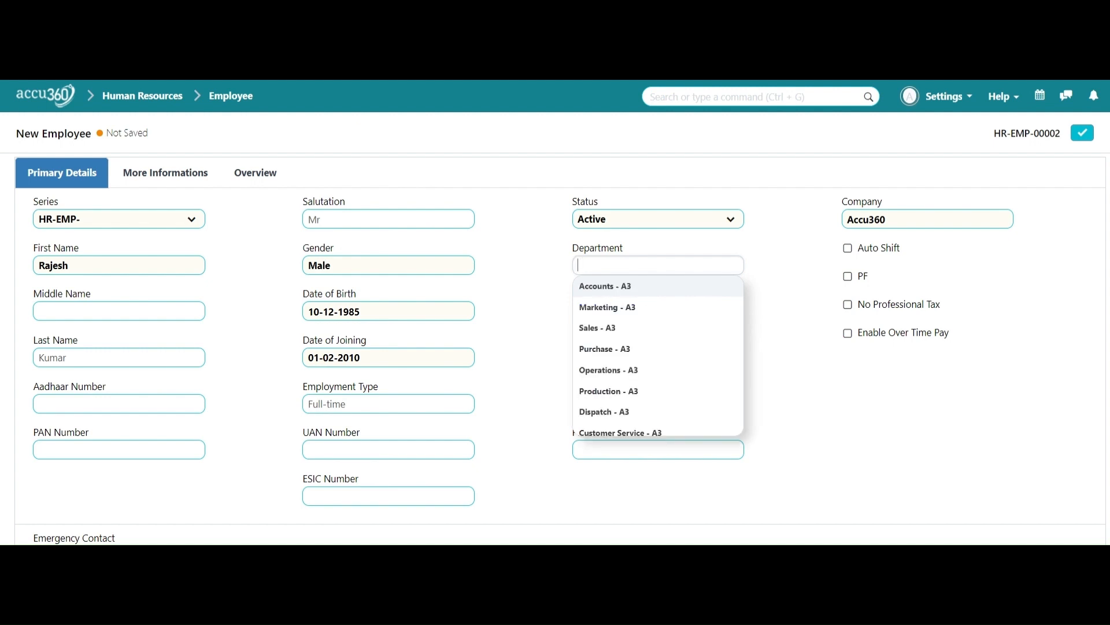
pyautogui.scroll(-3, 622, 345)
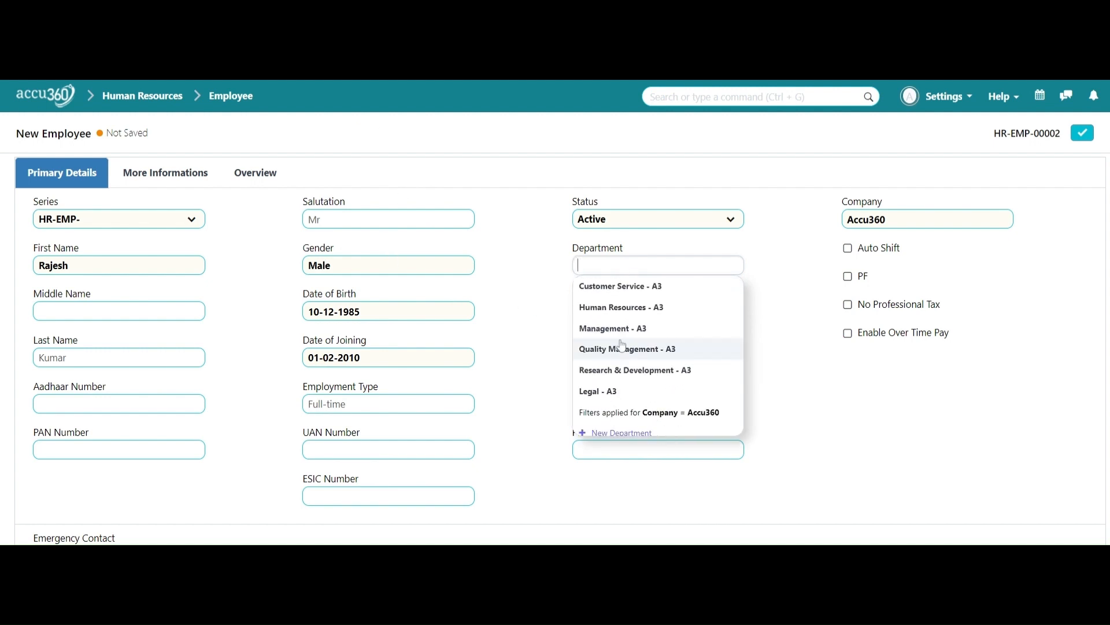
pyautogui.scroll(3, 622, 345)
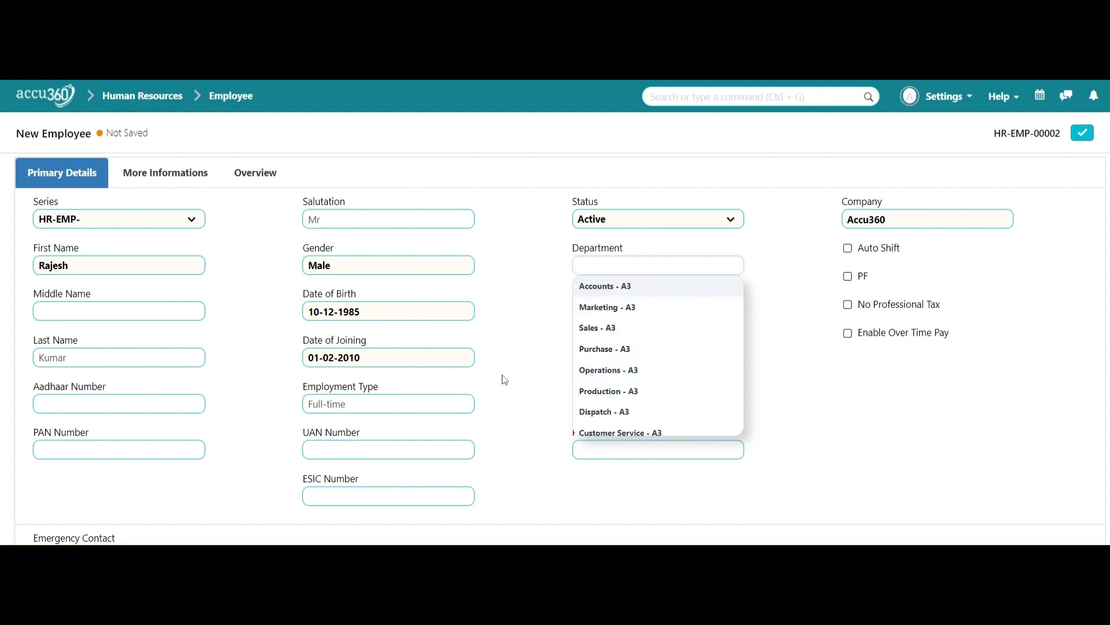
pyautogui.scroll(-4, 665, 393)
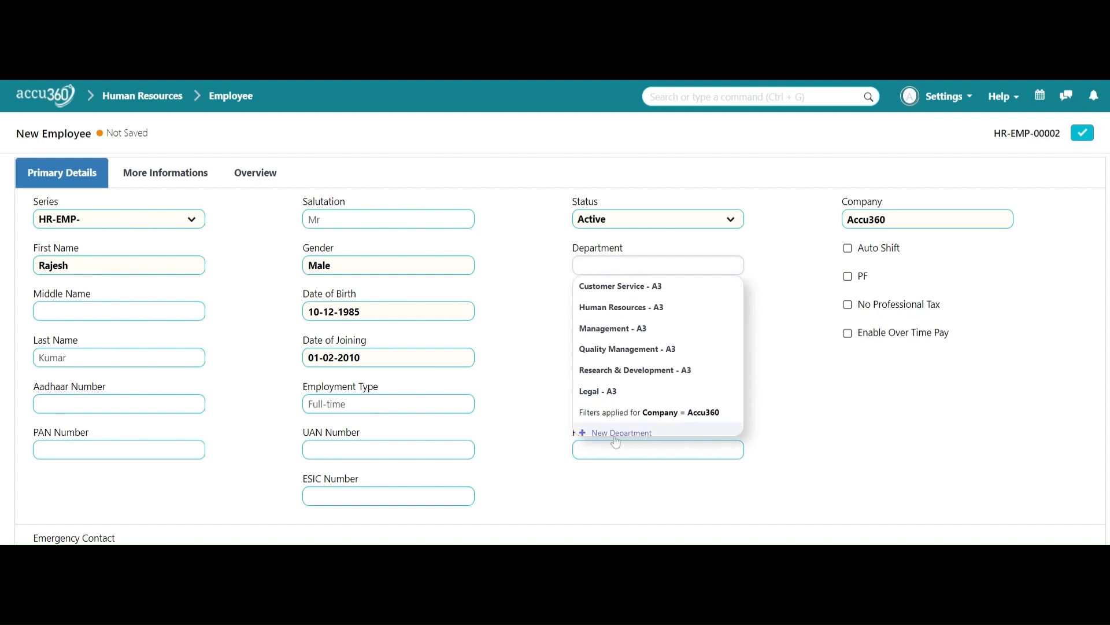
pyautogui.scroll(-1, 674, 404)
pyautogui.scroll(-2, 674, 404)
pyautogui.scroll(2, 673, 404)
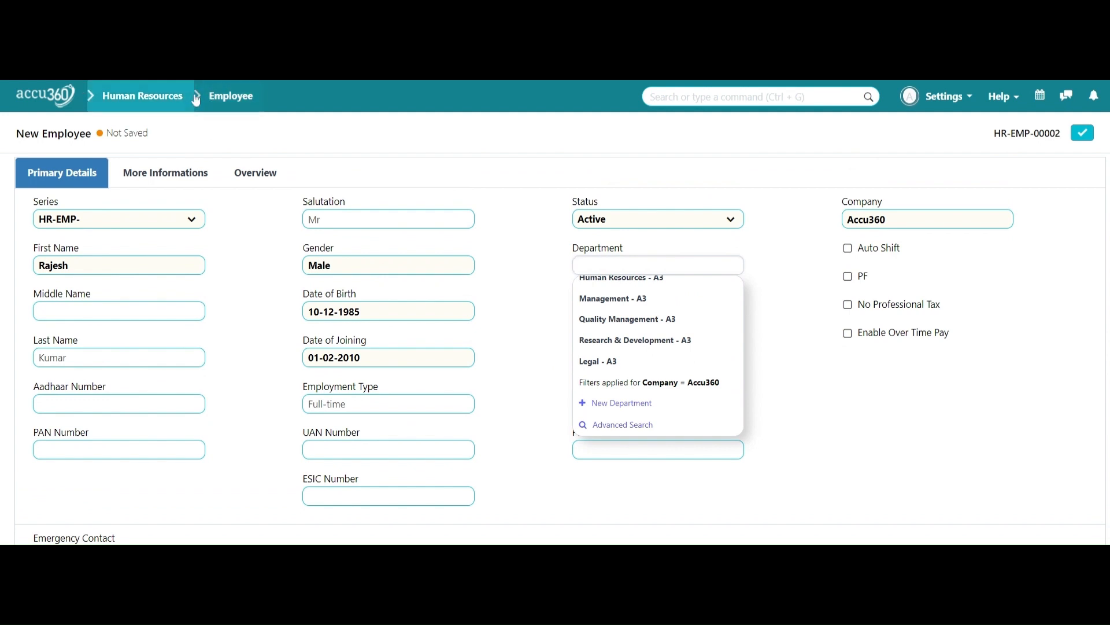
# Step: Go to the home page and open the Department list under Human Resources > Employee
pyautogui.click(67, 104)
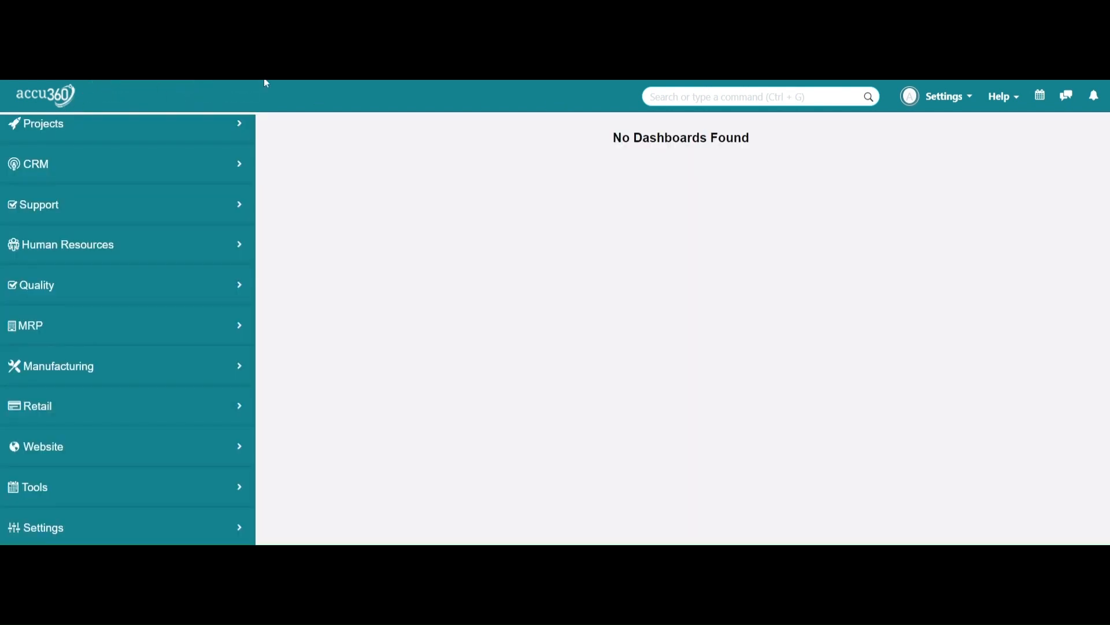
pyautogui.click(214, 255)
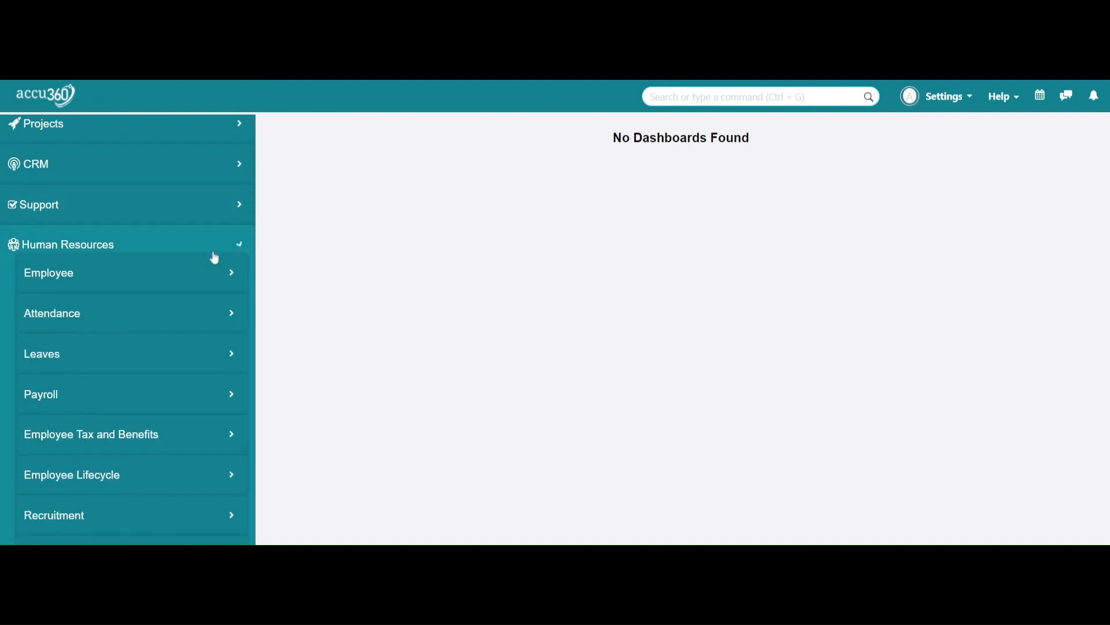
pyautogui.click(213, 269)
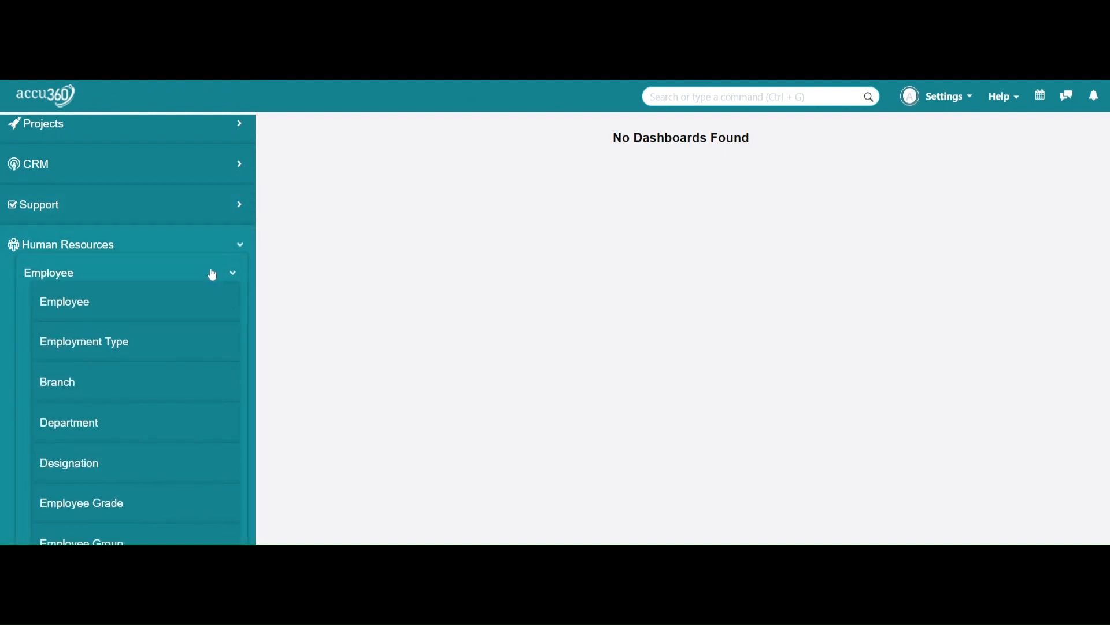
pyautogui.scroll(-1, 212, 274)
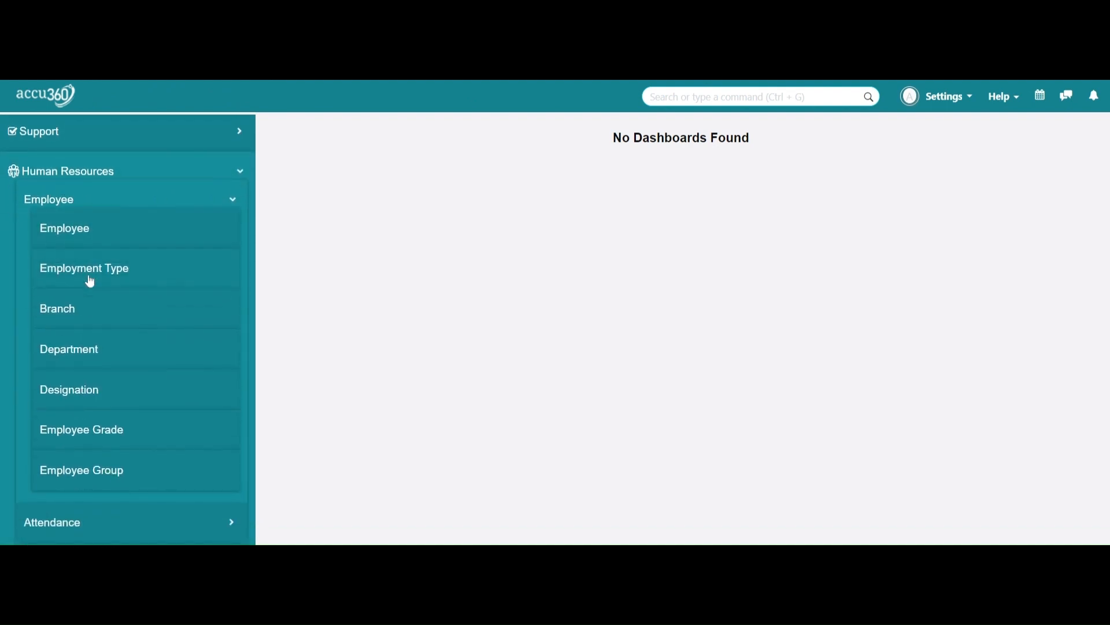
pyautogui.click(81, 359)
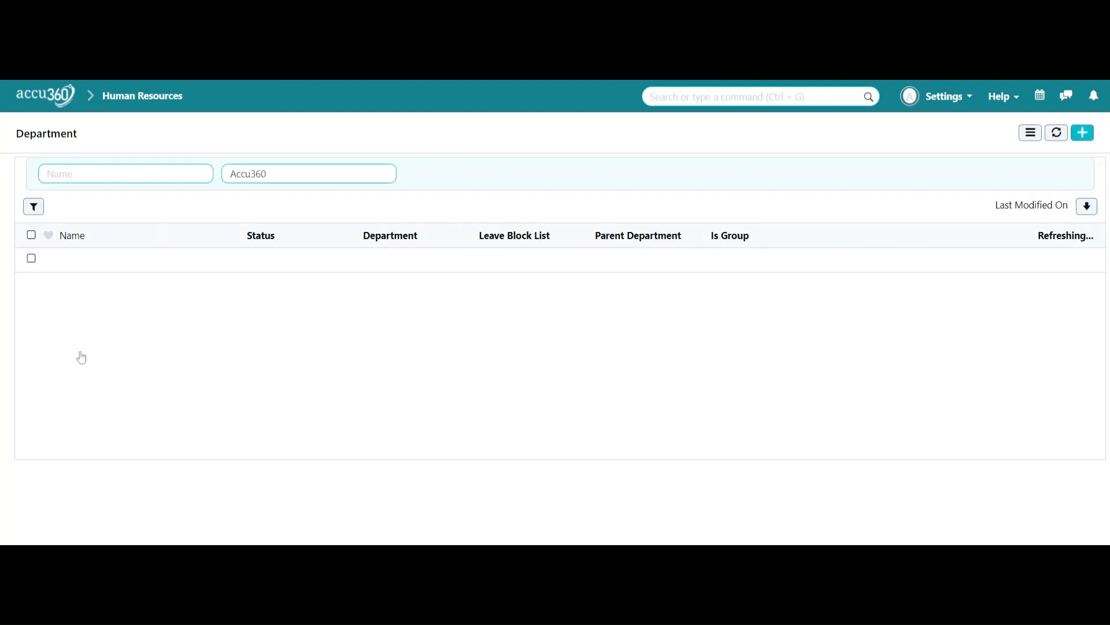
# Step: Switch the departments to the tree view listing them under All Departments
pyautogui.scroll(-2, 636, 335)
pyautogui.scroll(2, 636, 336)
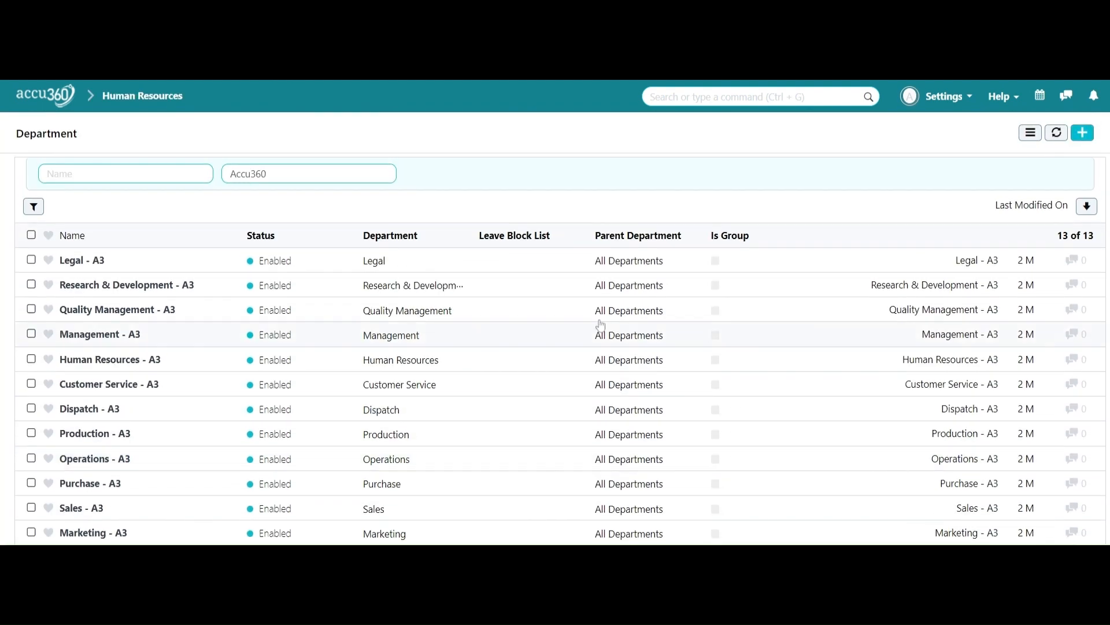
pyautogui.scroll(-1, 242, 356)
pyautogui.scroll(1, 242, 356)
pyautogui.click(1086, 135)
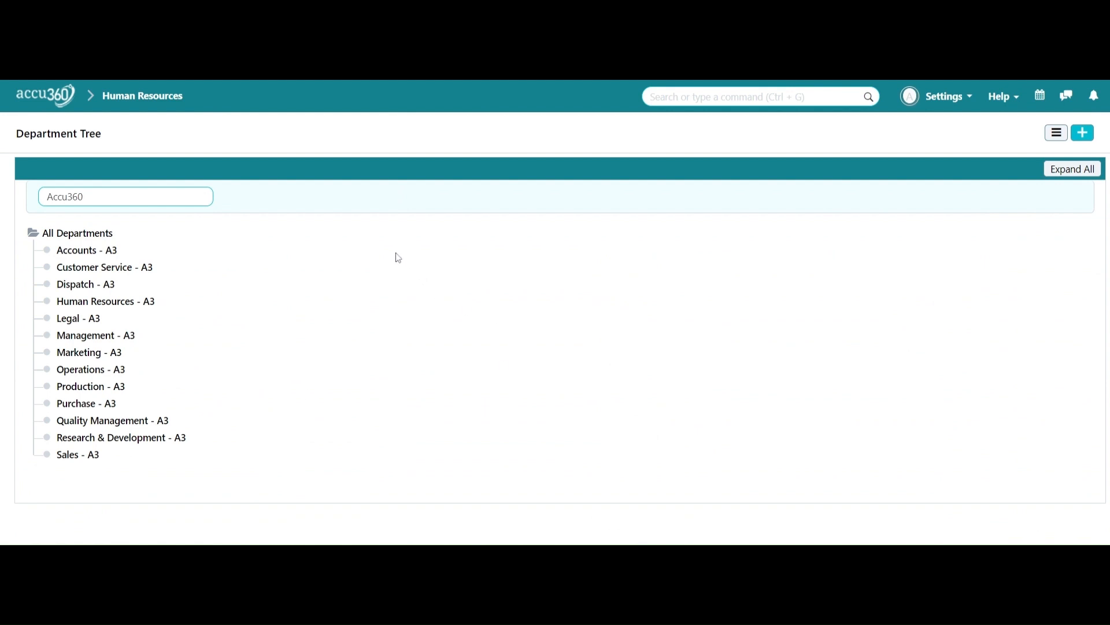
pyautogui.click(87, 238)
# Step: Add Finance as a child of All Departments, creating the Finance - A3 department
pyautogui.click(87, 238)
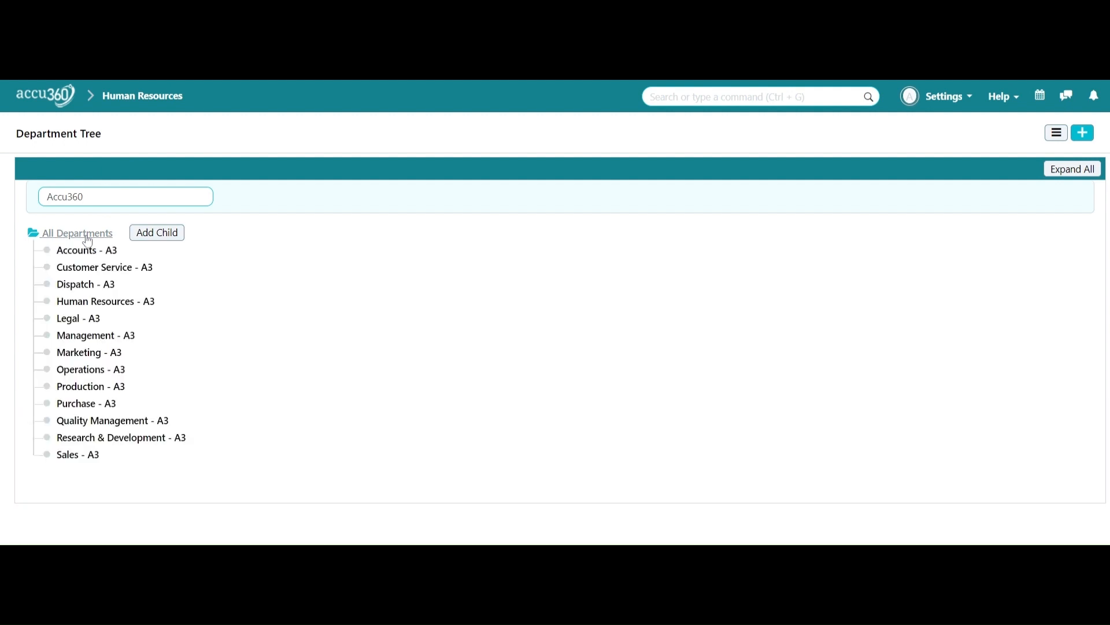
pyautogui.click(155, 234)
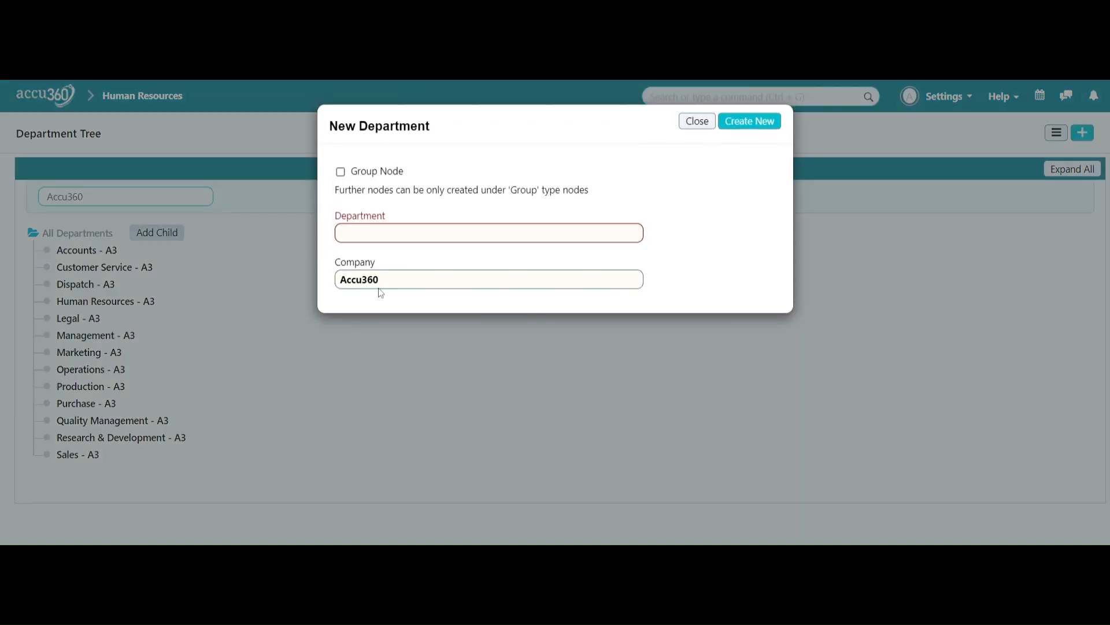
pyautogui.write('Fi')
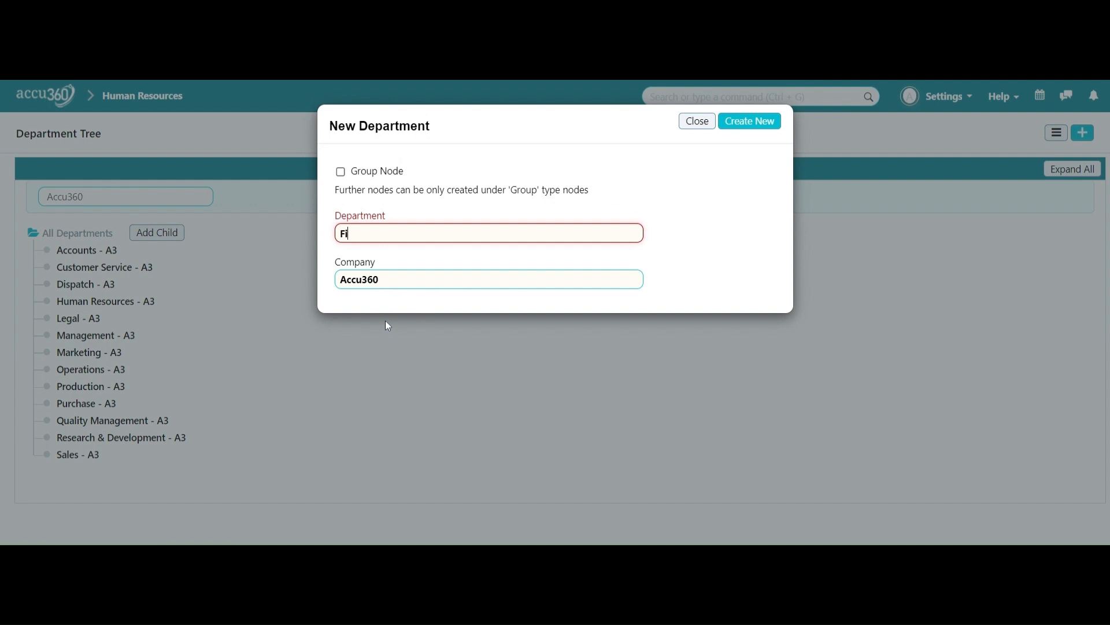
pyautogui.write('nance')
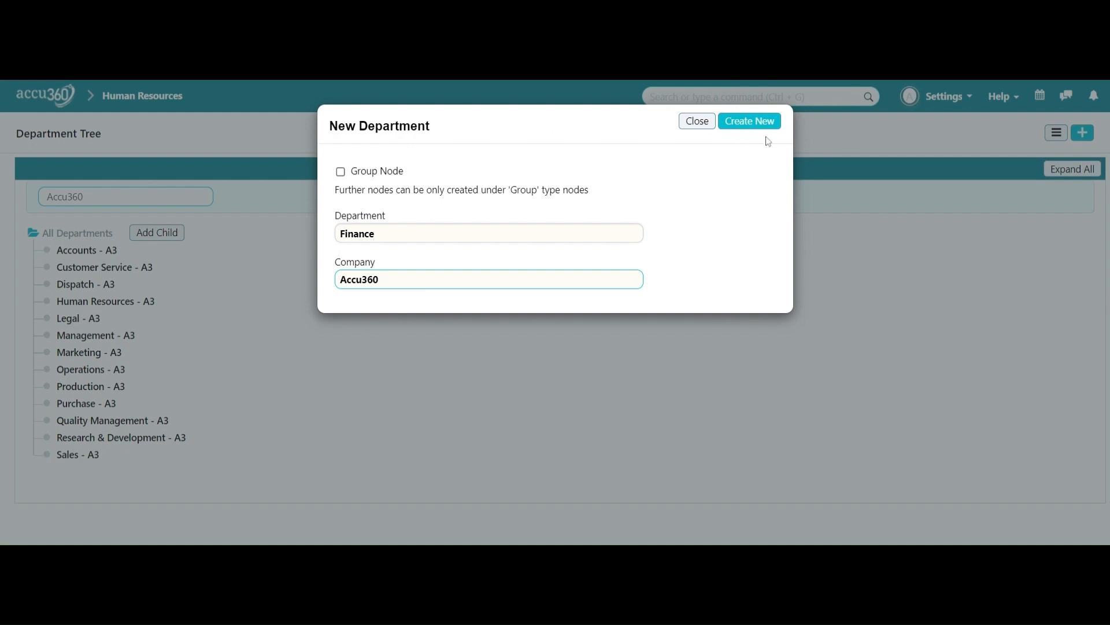
pyautogui.click(750, 122)
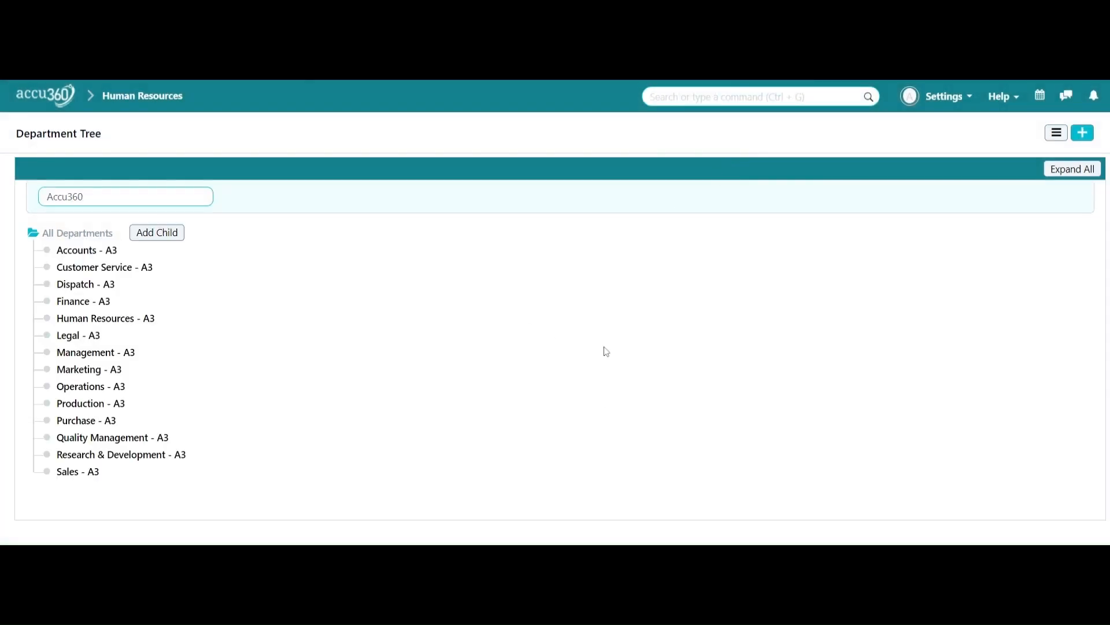
pyautogui.click(97, 309)
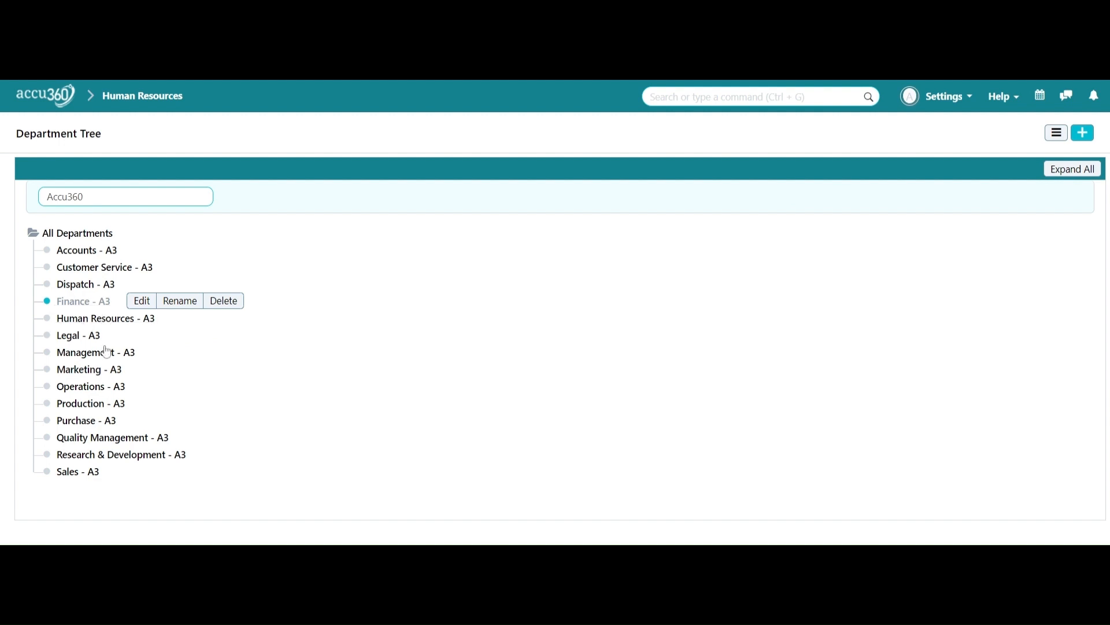
# Step: Go from the Human Resources workspace to the Designation list
pyautogui.click(152, 112)
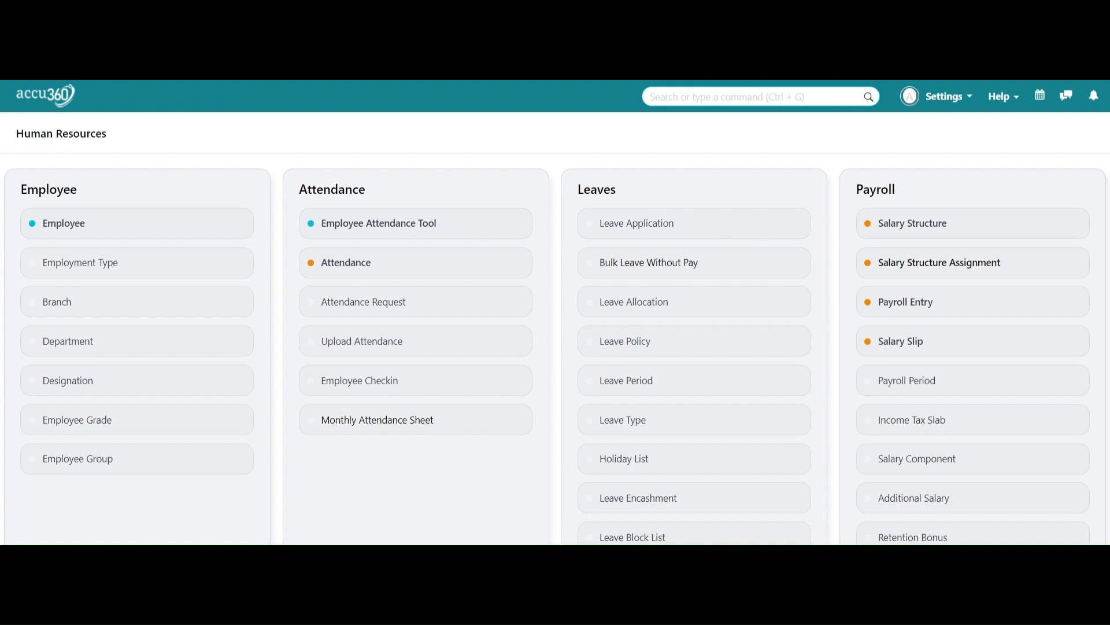
pyautogui.click(92, 384)
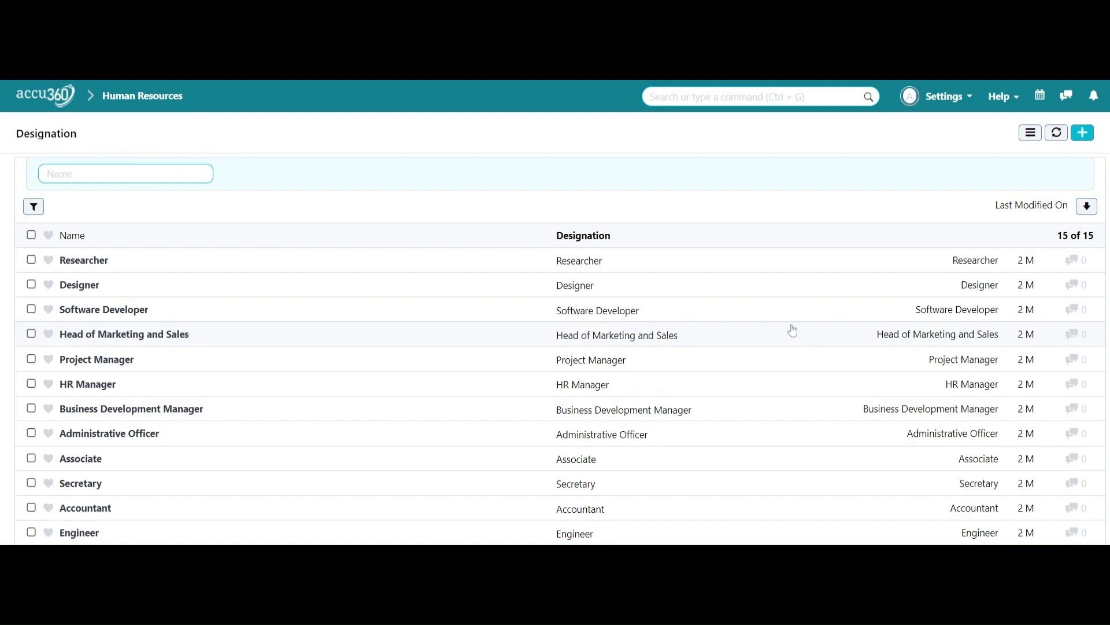
pyautogui.scroll(-2, 792, 329)
pyautogui.scroll(2, 792, 328)
# Step: Search the Designation list page for 'manager' to confirm the designation exists
pyautogui.write('Ass')
pyautogui.press('Escape')
pyautogui.write('manager')
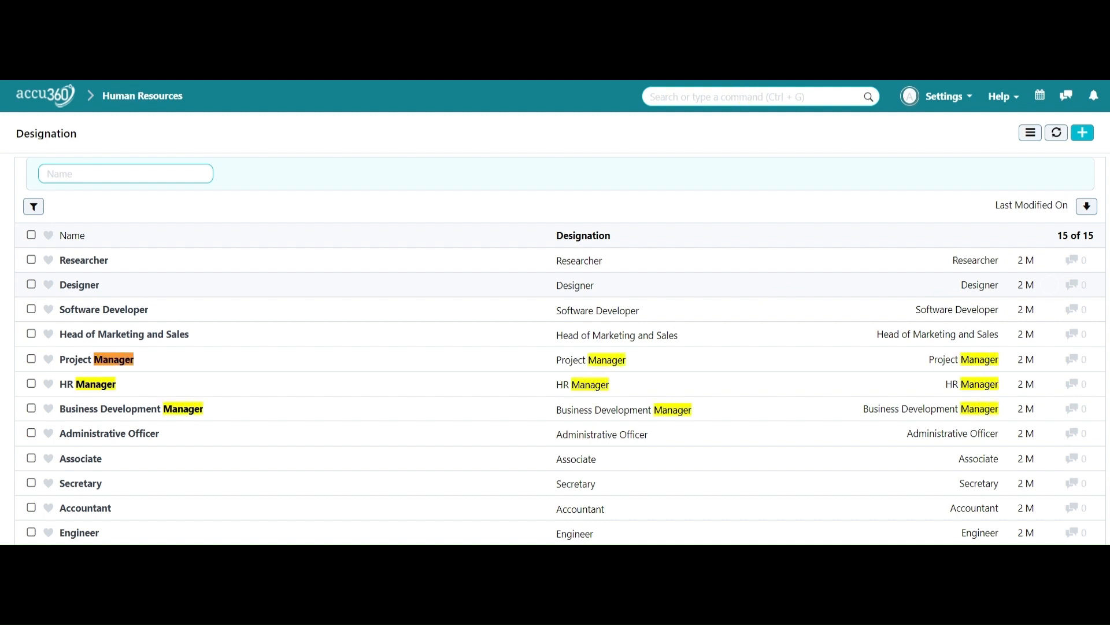
pyautogui.scroll(-3, 560, 463)
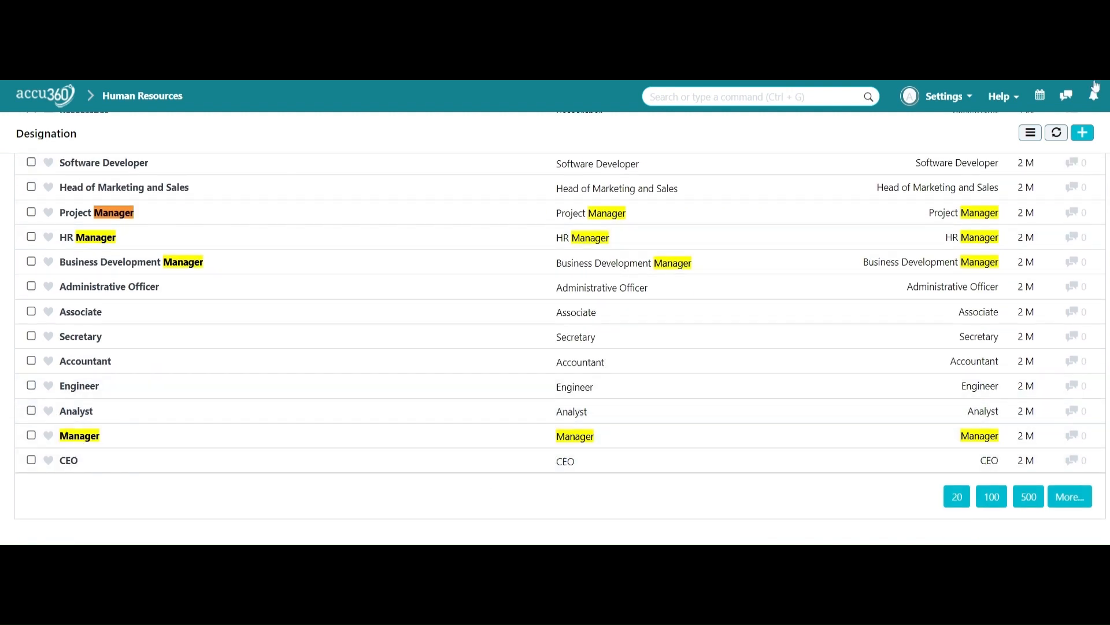
pyautogui.press('Escape')
pyautogui.scroll(3, 775, 225)
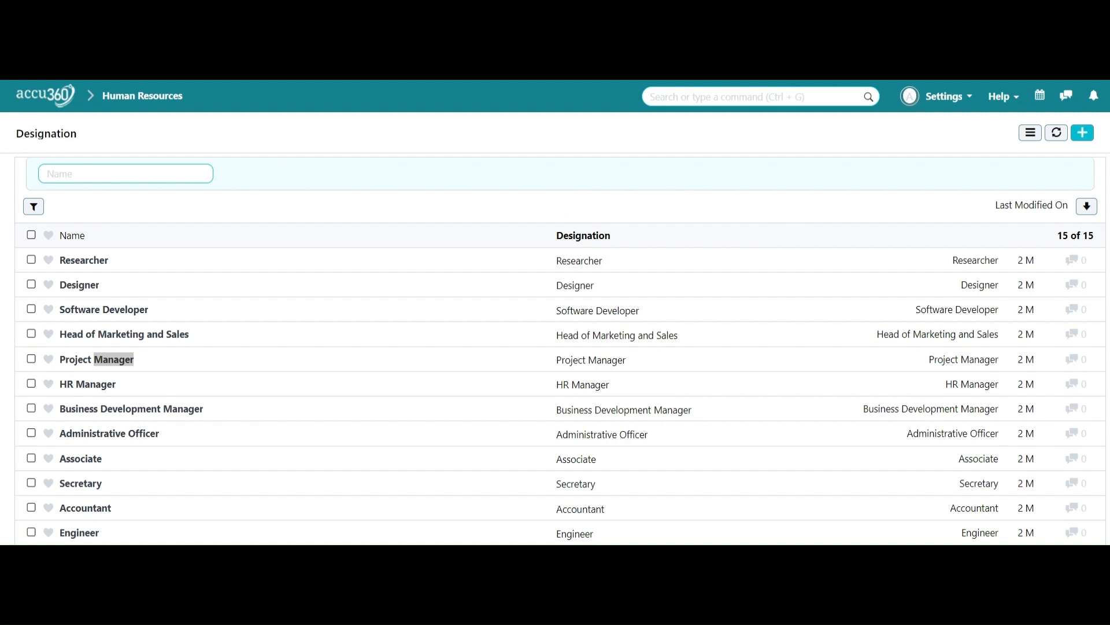
# Step: Go from the home page through Human Resources > Employee to the empty Employee Grade list
pyautogui.click(107, 105)
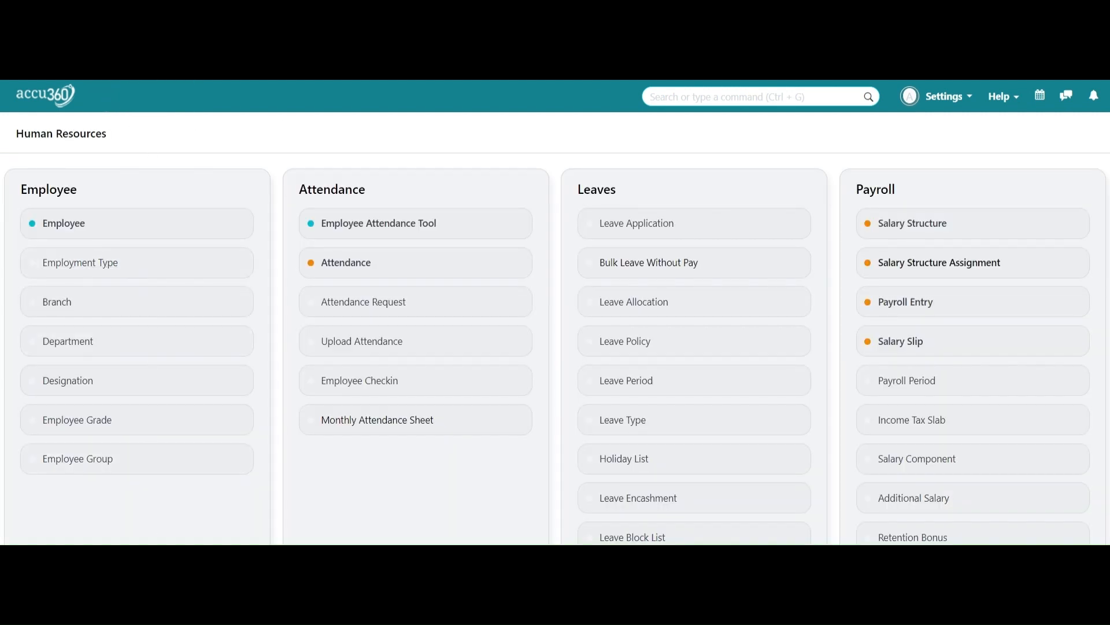
pyautogui.click(49, 100)
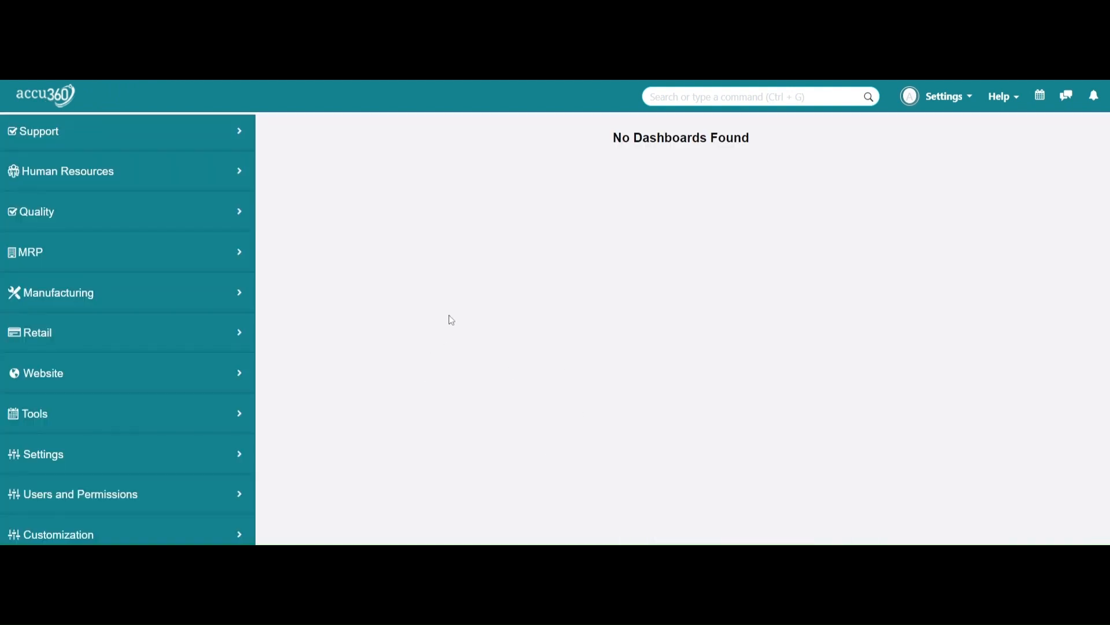
pyautogui.scroll(-1, 234, 322)
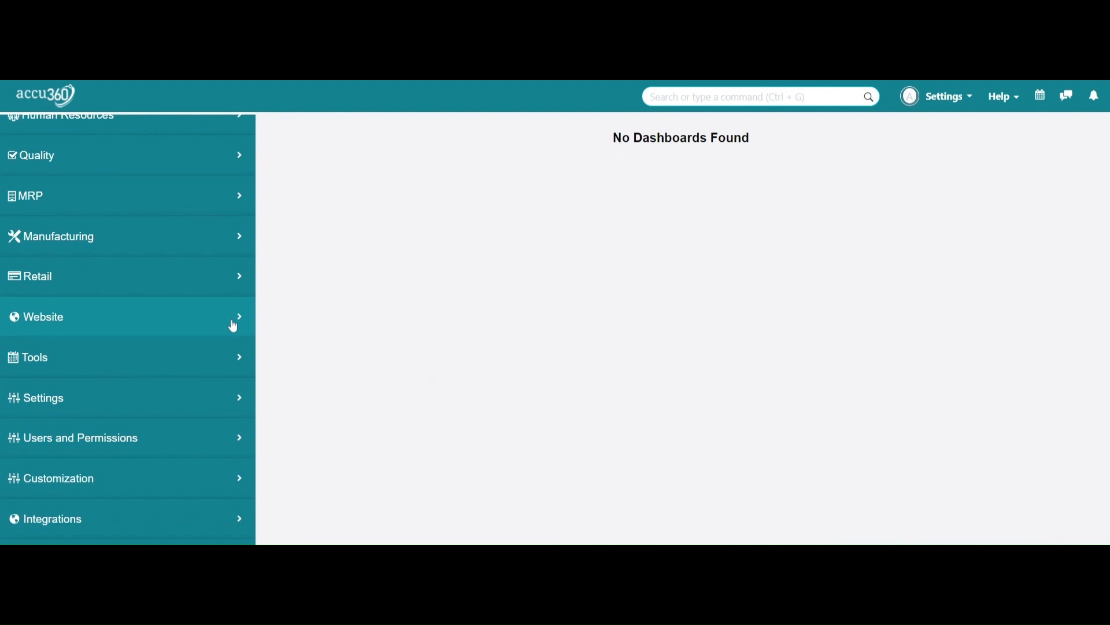
pyautogui.scroll(5, 233, 327)
pyautogui.click(183, 410)
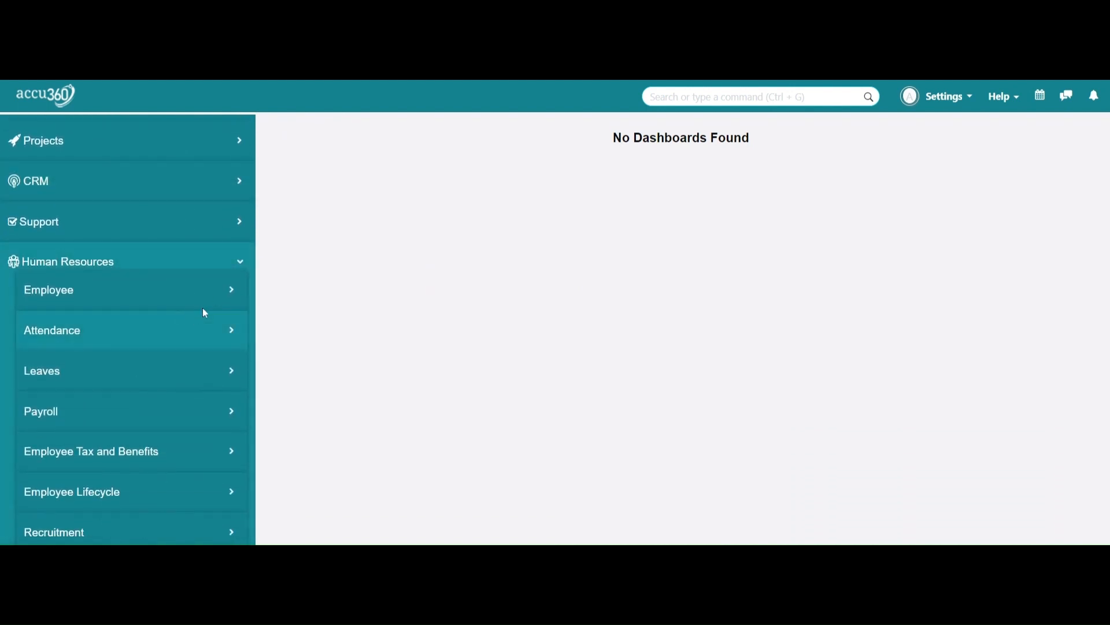
pyautogui.scroll(-4, 148, 293)
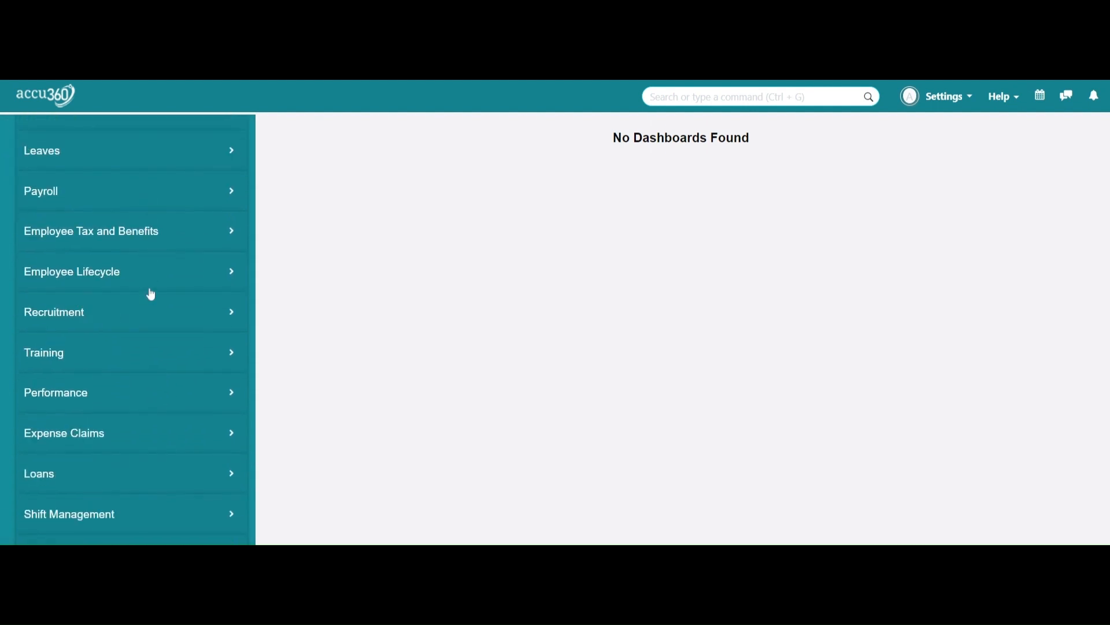
pyautogui.scroll(1, 149, 294)
pyautogui.click(165, 155)
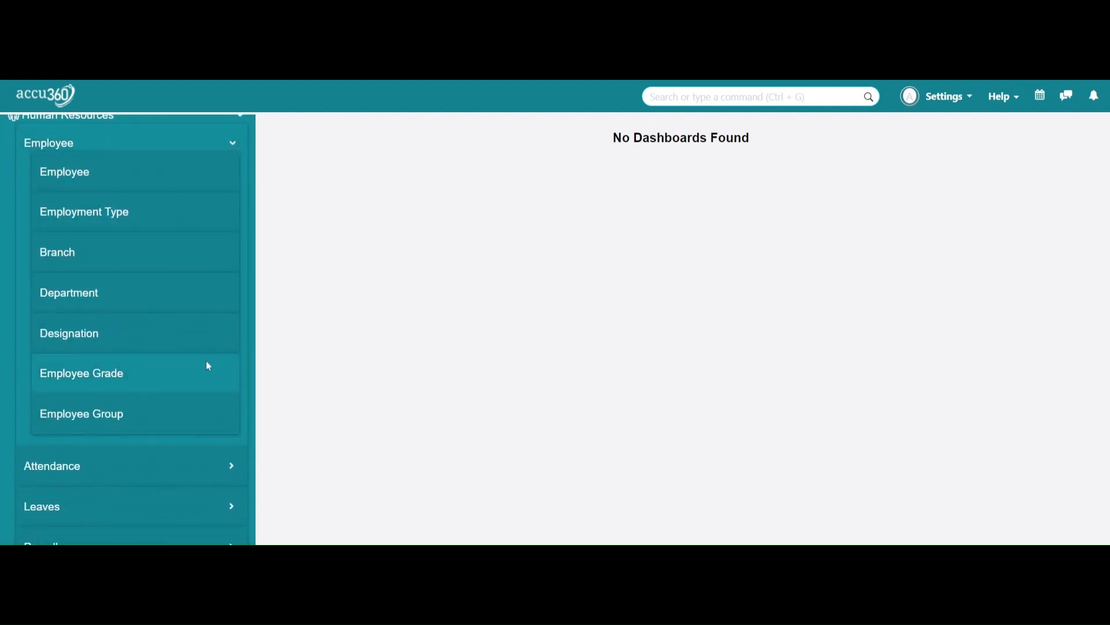
pyautogui.click(116, 382)
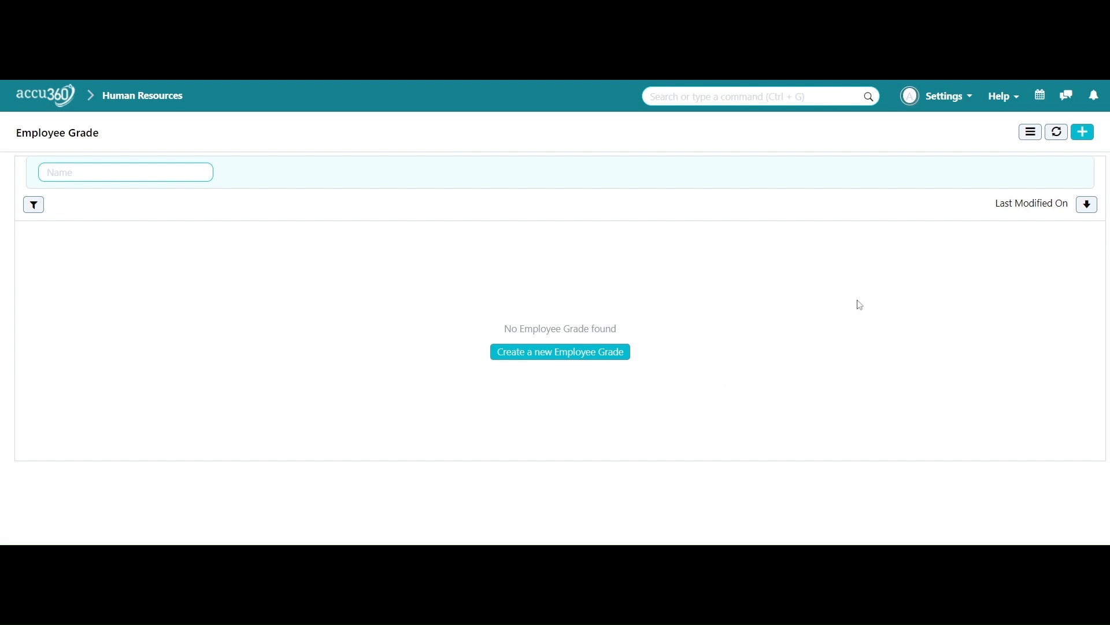
# Step: Start a new Employee Grade and look through the available default salary structures
pyautogui.click(1078, 142)
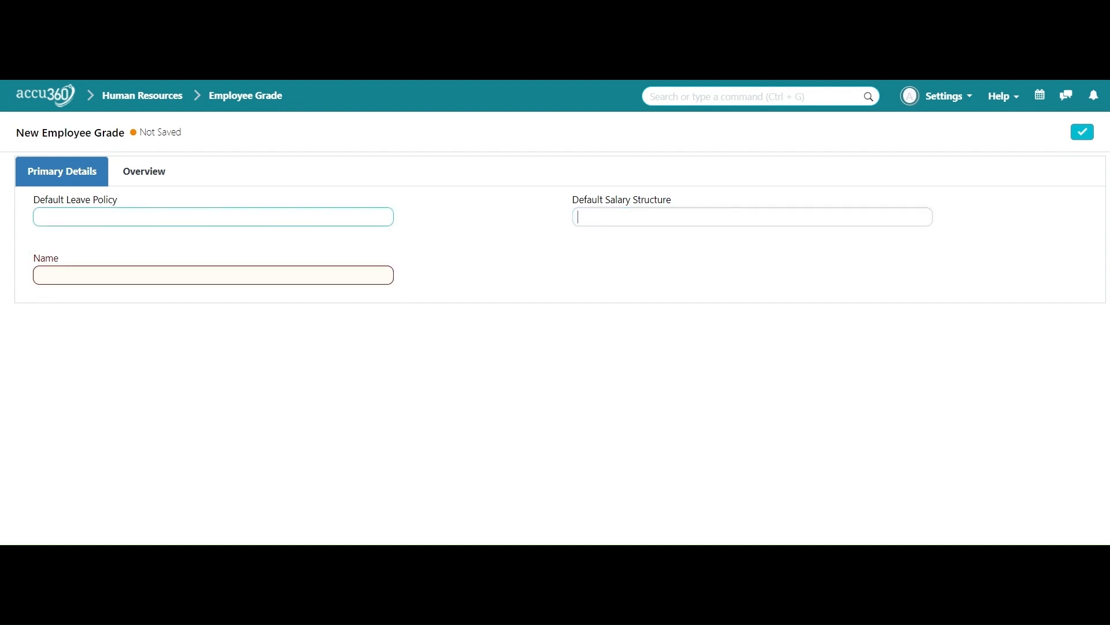
pyautogui.click(621, 223)
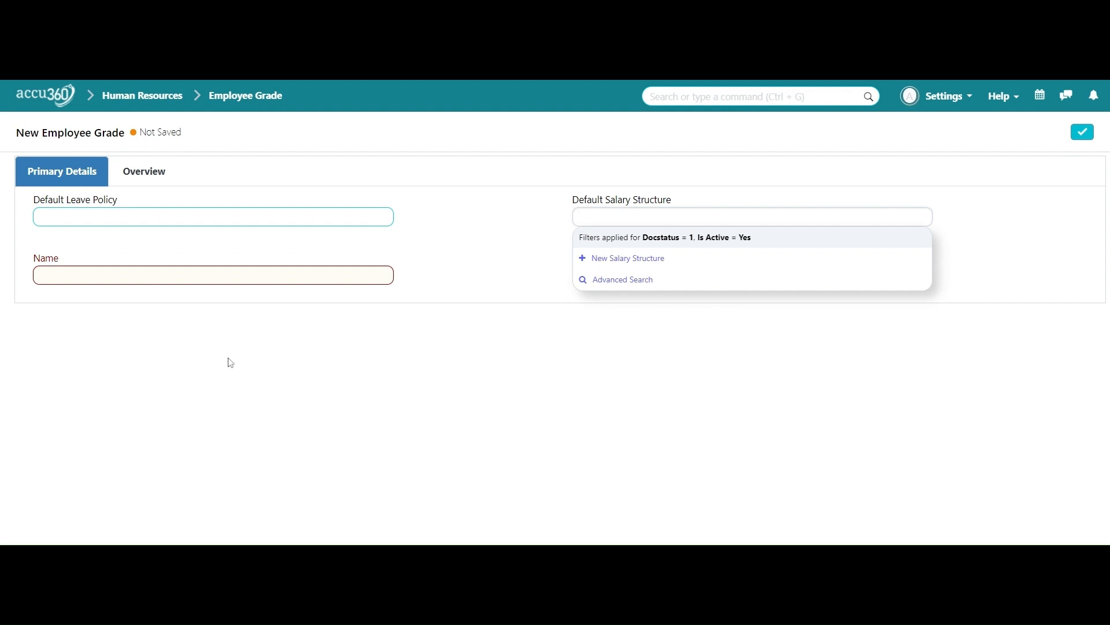
pyautogui.doubleClick(457, 288)
pyautogui.click(281, 405)
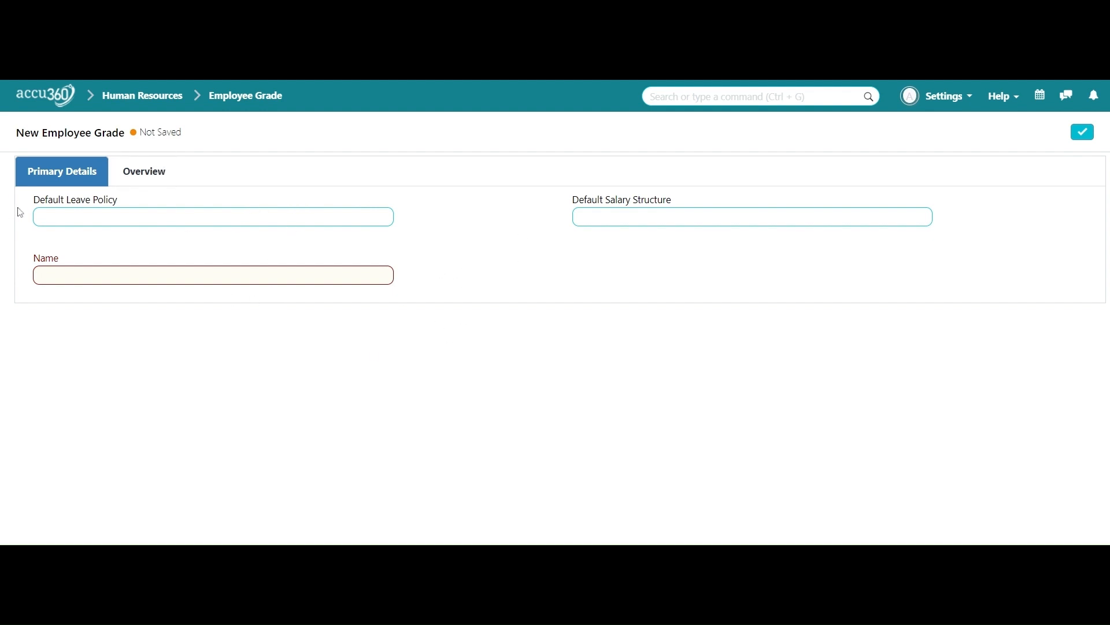
# Step: Highlight the Default Leave Policy and Default Salary Structure labels, then return unsaved to the grade list
pyautogui.moveTo(32, 199); pyautogui.dragTo(118, 213)
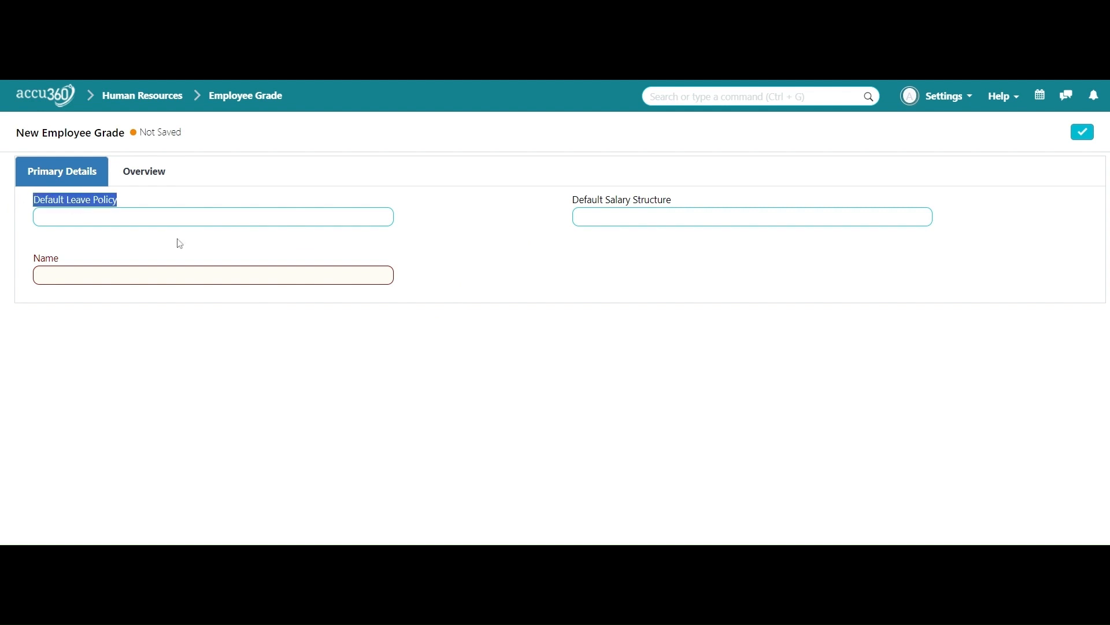
pyautogui.click(447, 205)
pyautogui.moveTo(555, 201); pyautogui.dragTo(694, 199)
pyautogui.click(537, 252)
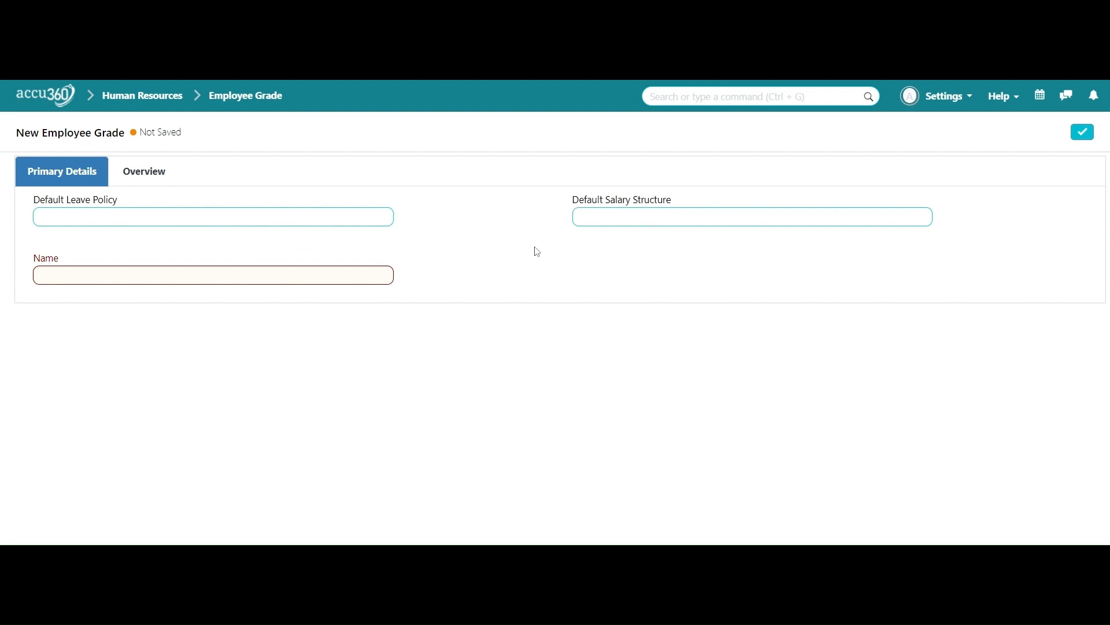
pyautogui.click(246, 107)
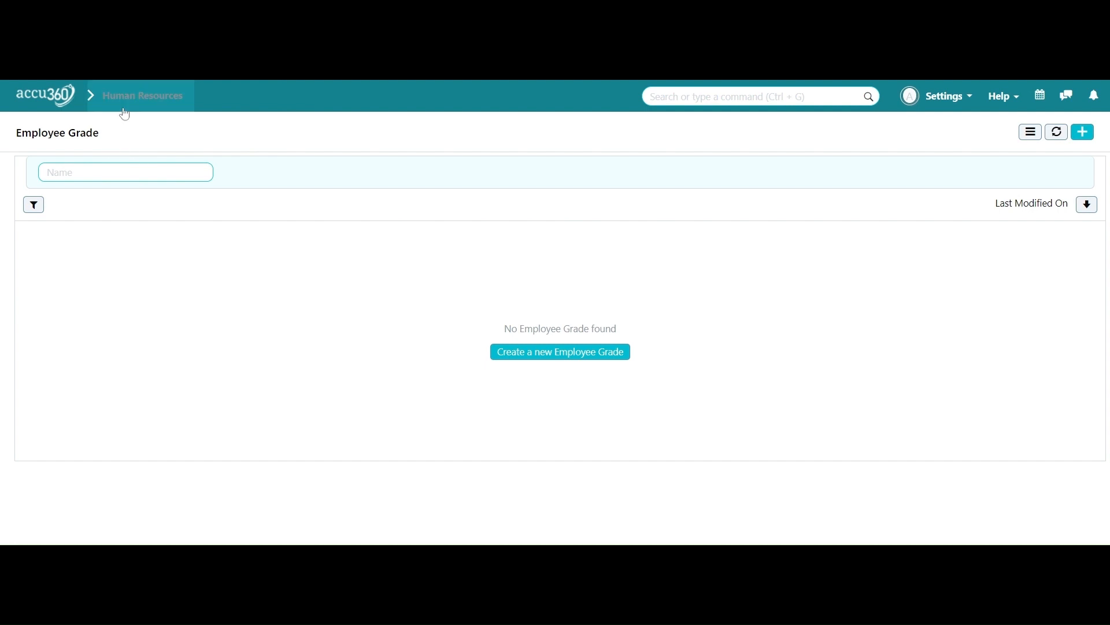
# Step: From the home dashboard, open Human Resources > Employee > Employee to list the Active employees
pyautogui.click(49, 103)
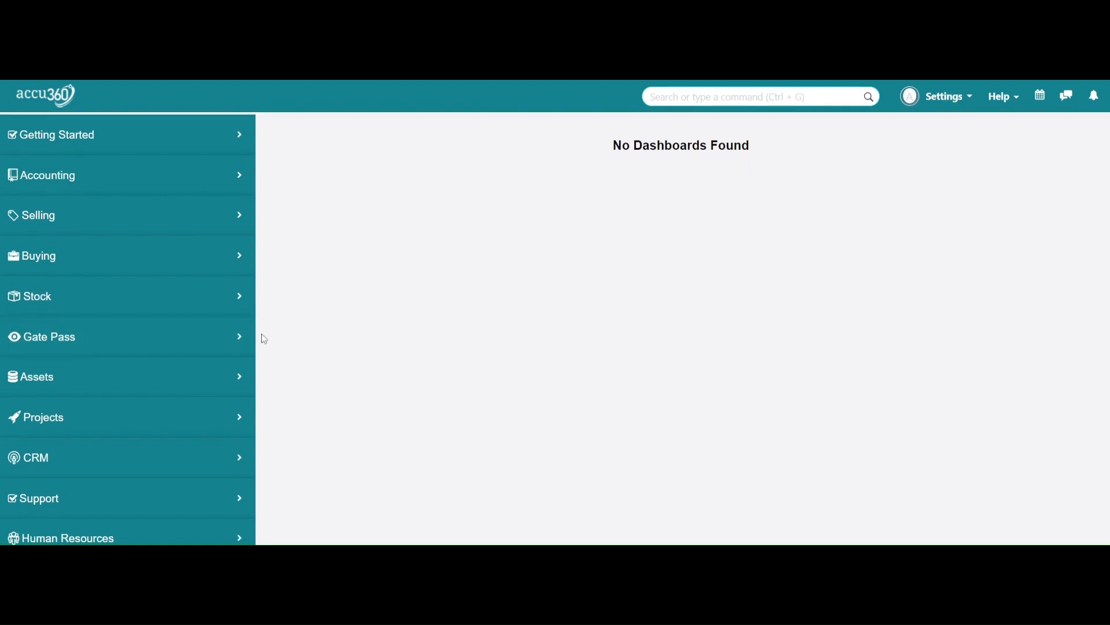
pyautogui.scroll(-3, 161, 360)
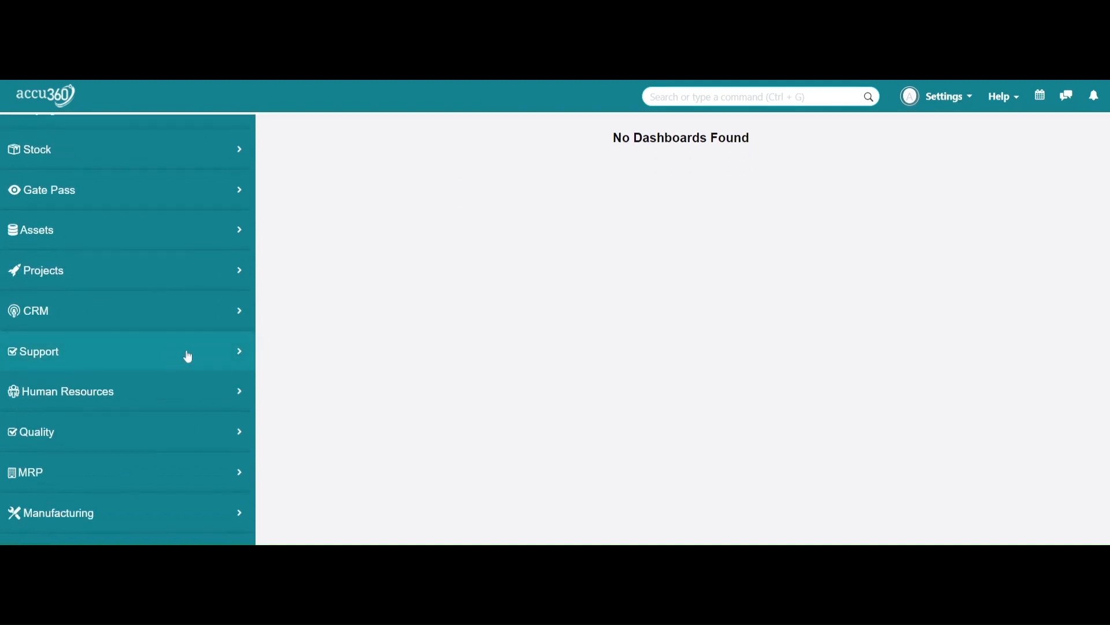
pyautogui.click(193, 405)
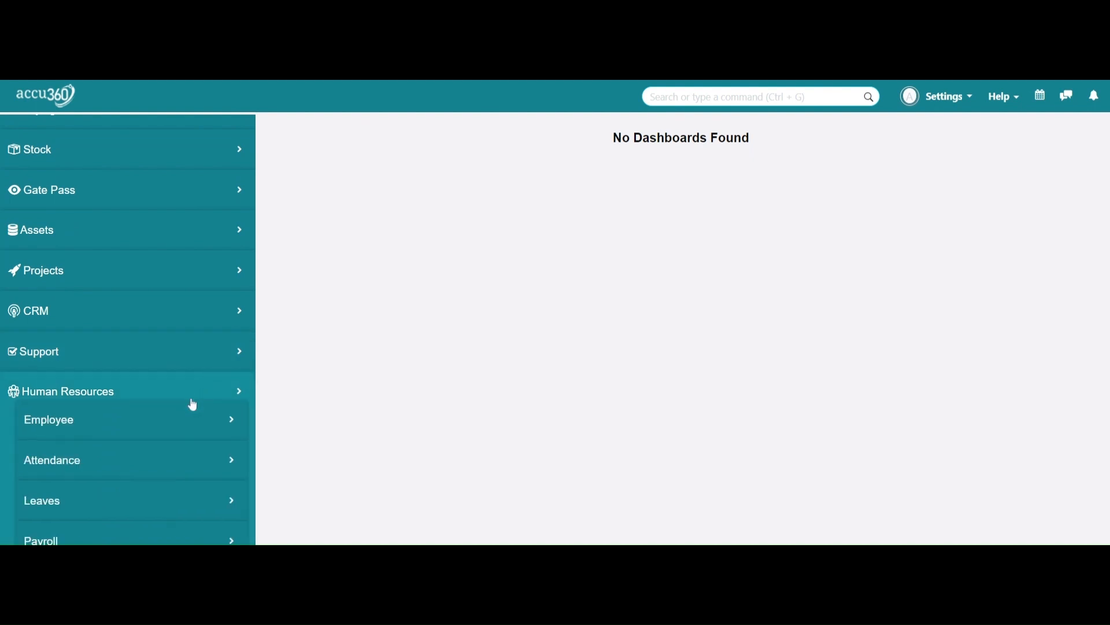
pyautogui.click(180, 417)
pyautogui.scroll(-1, 173, 408)
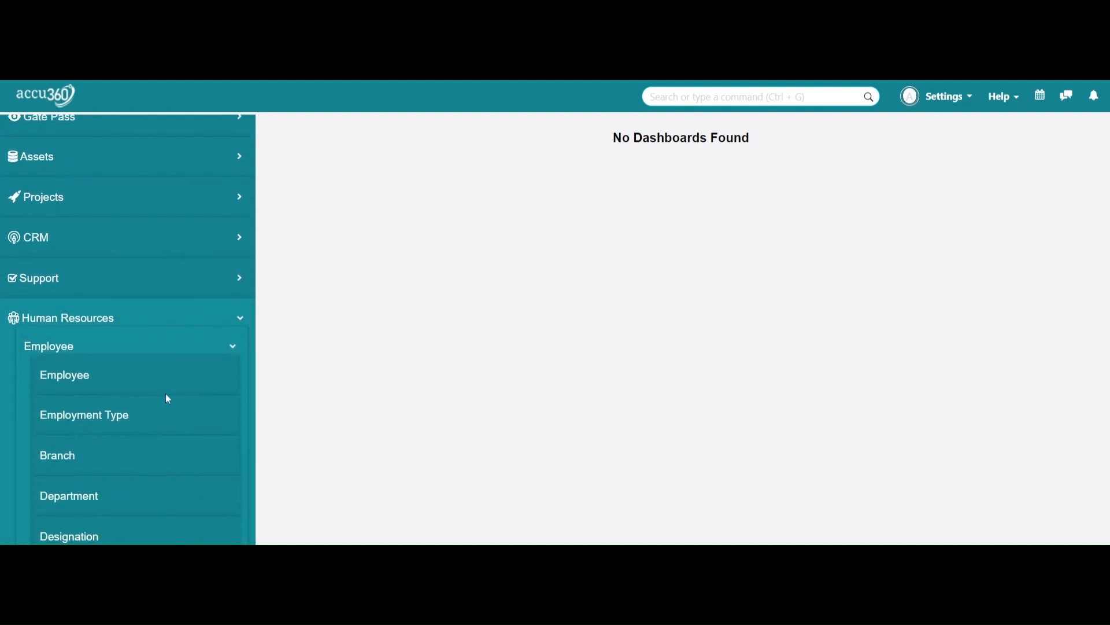
pyautogui.click(141, 374)
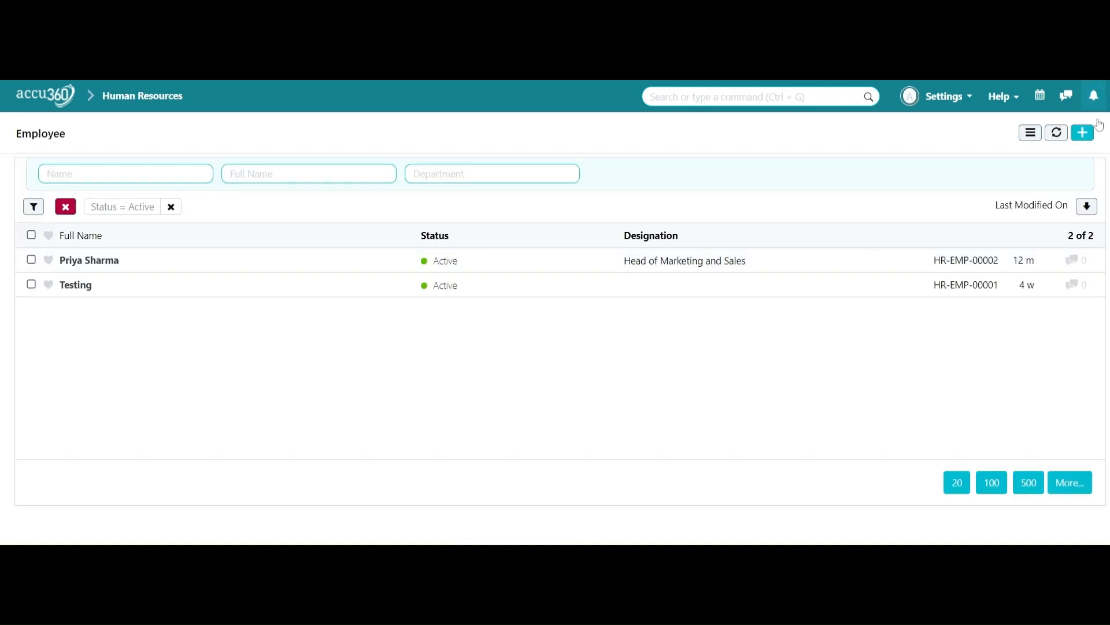
# Step: Create a new employee with first name and surname in separate fields and salutation Mr
pyautogui.click(1083, 134)
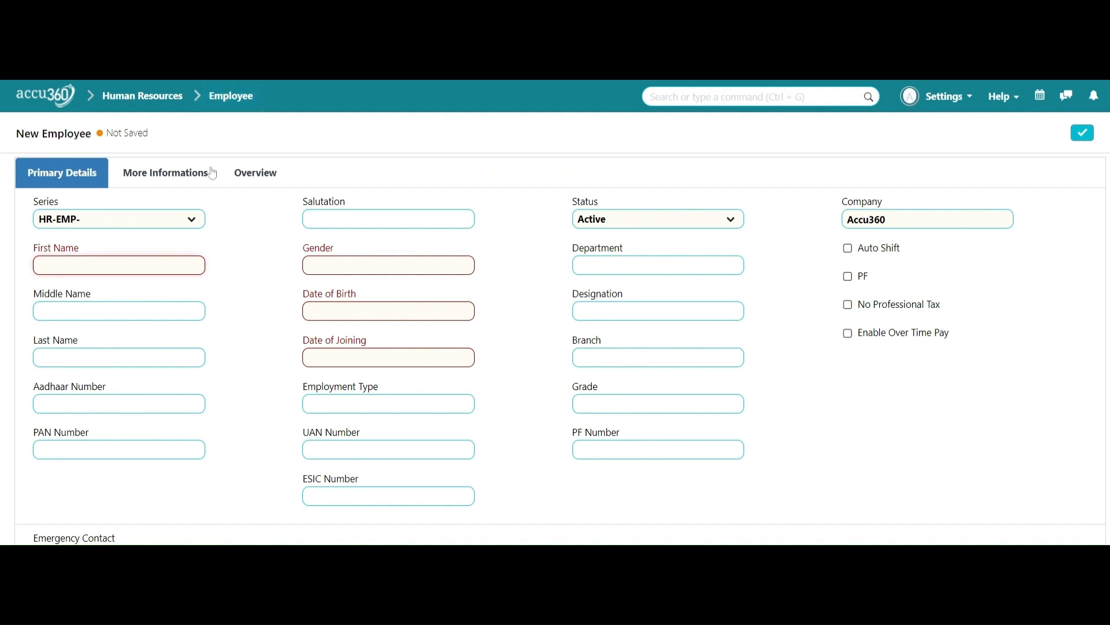
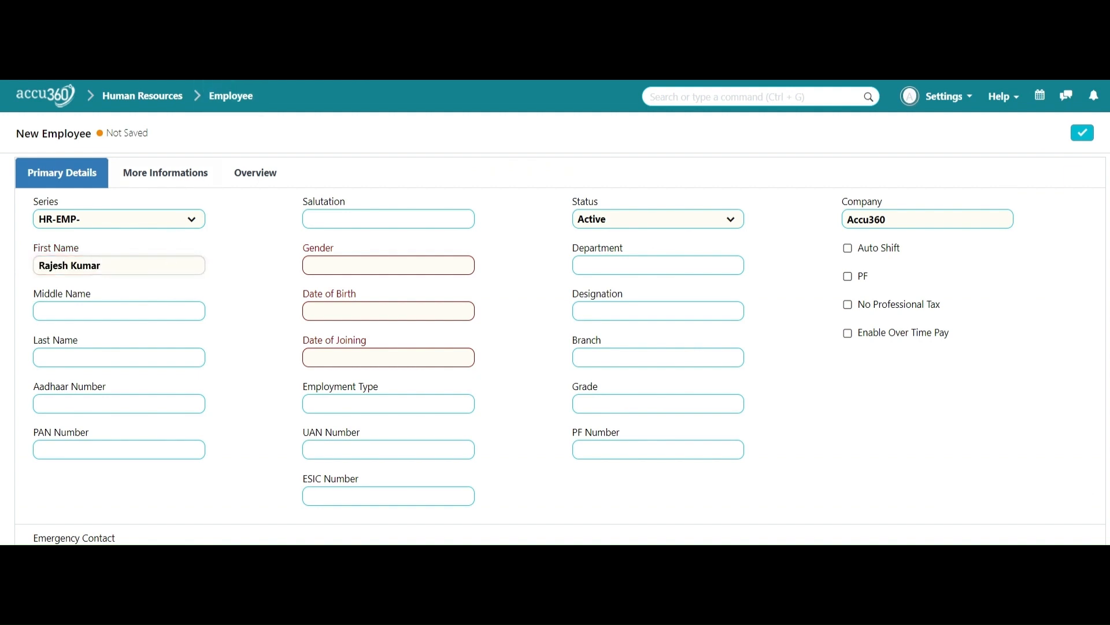
pyautogui.hotkey('shift', 'Left')
pyautogui.hotkey('shift', 'Left')
pyautogui.hotkey('shift', 'Left')
pyautogui.hotkey('shift', 'Left')
pyautogui.hotkey('shift', 'Left')
pyautogui.press('BackSpace')
pyautogui.click(104, 360)
pyautogui.write('Kumar')
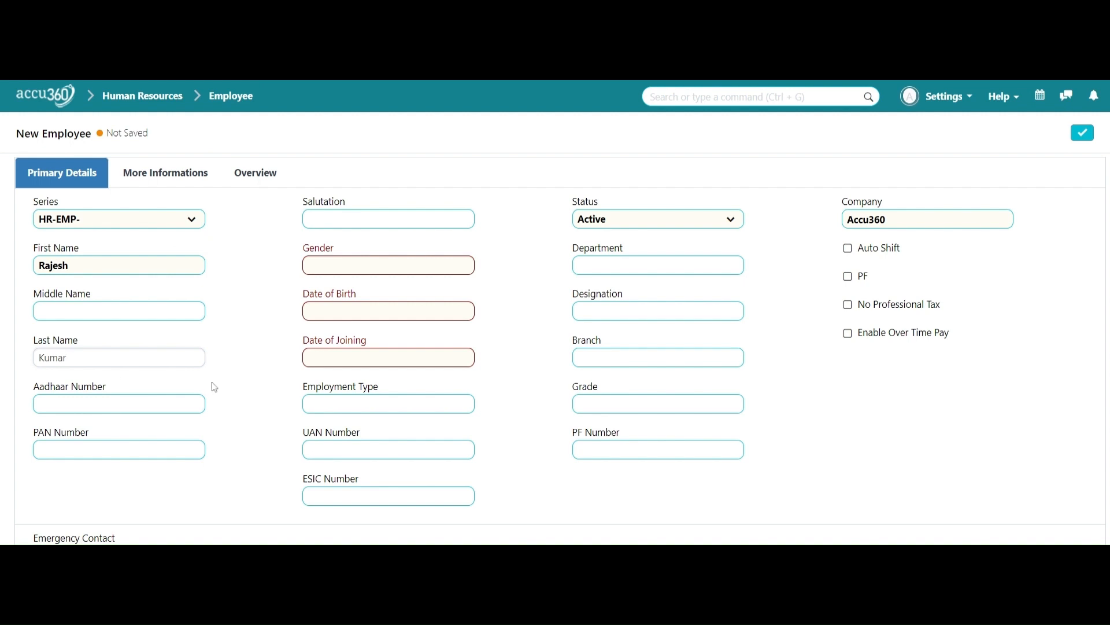
pyautogui.click(326, 220)
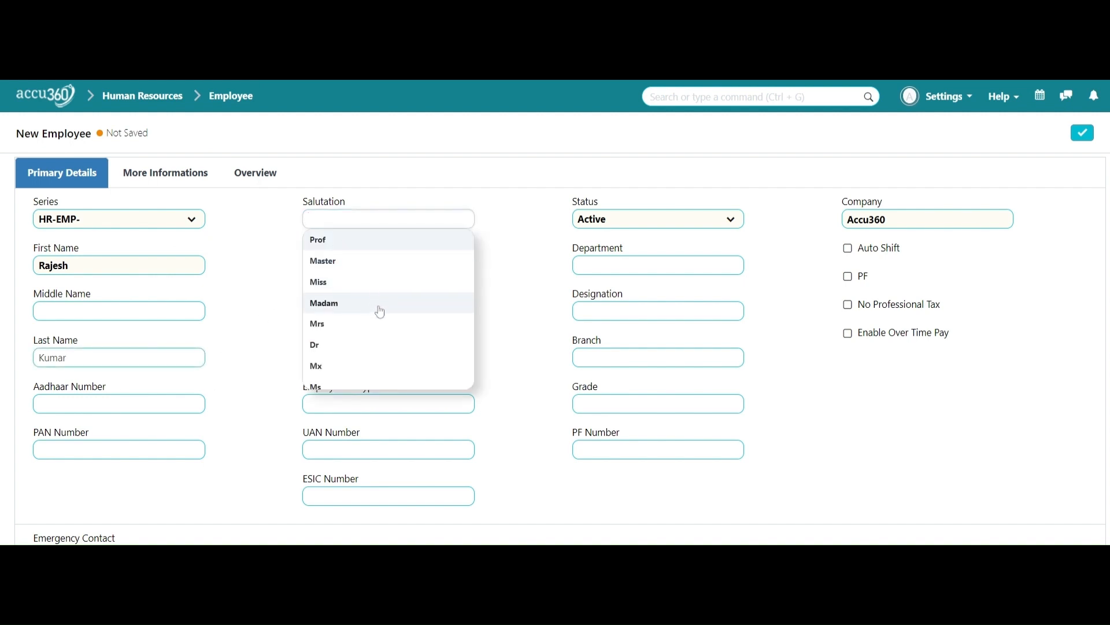
pyautogui.scroll(-2, 380, 312)
pyautogui.click(374, 333)
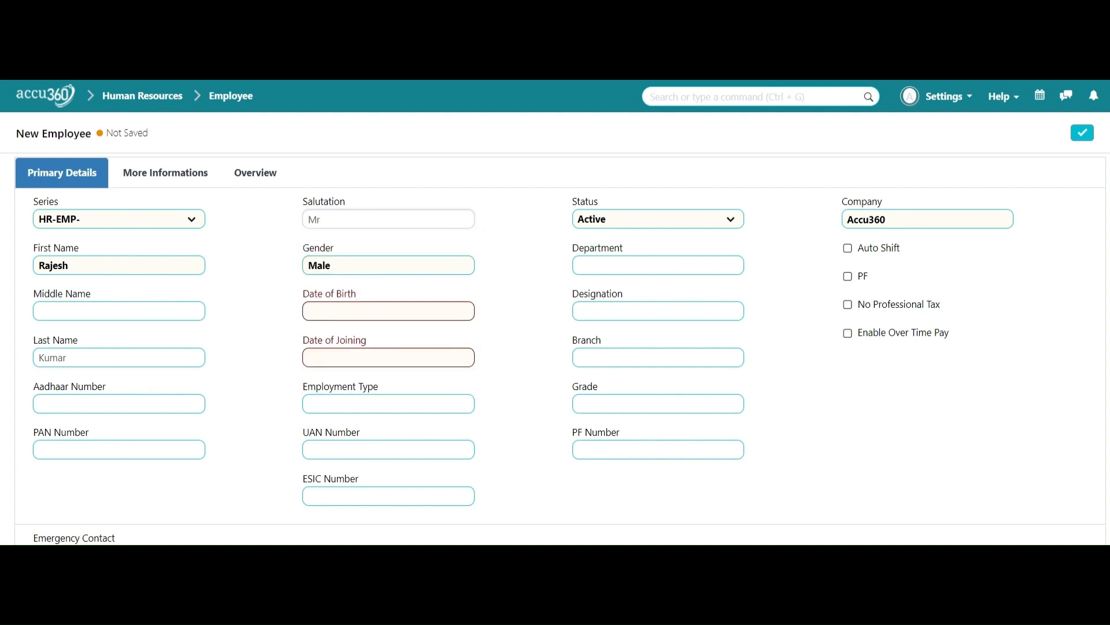
pyautogui.click(375, 311)
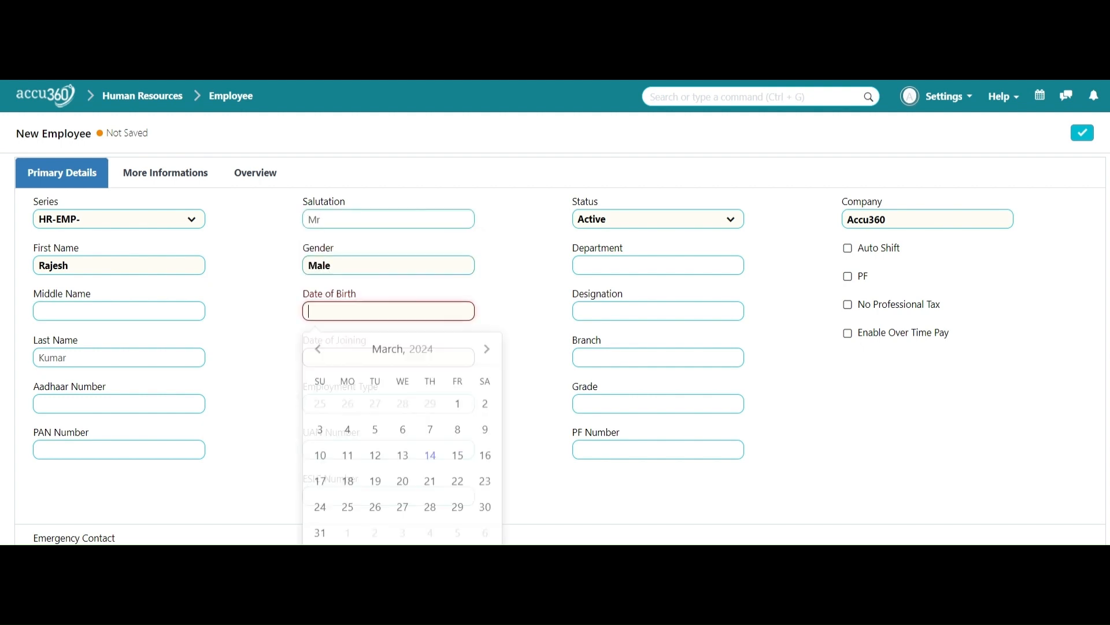
pyautogui.click(482, 78)
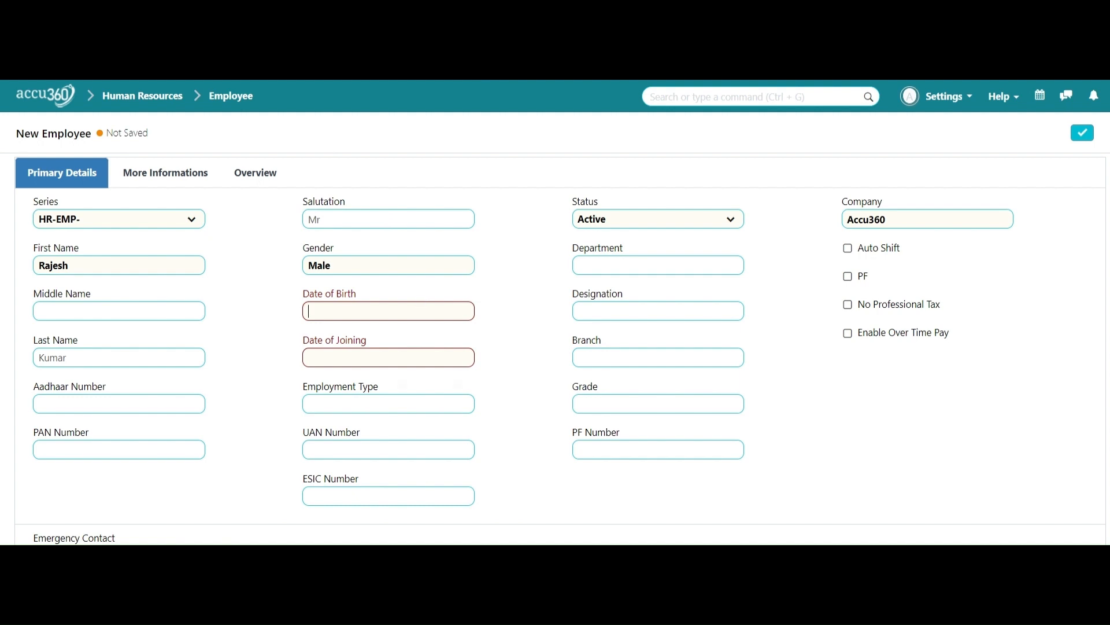
pyautogui.click(421, 309)
pyautogui.click(426, 350)
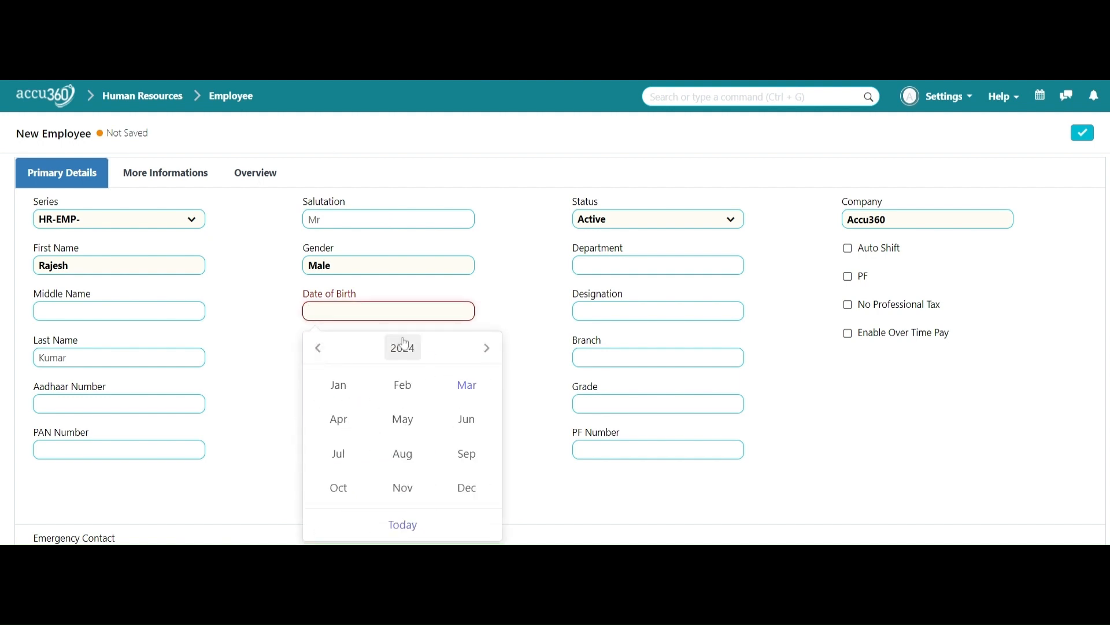
pyautogui.click(403, 350)
pyautogui.click(318, 349)
pyautogui.click(318, 349)
pyautogui.click(318, 349)
pyautogui.click(319, 349)
pyautogui.click(318, 348)
pyautogui.click(487, 348)
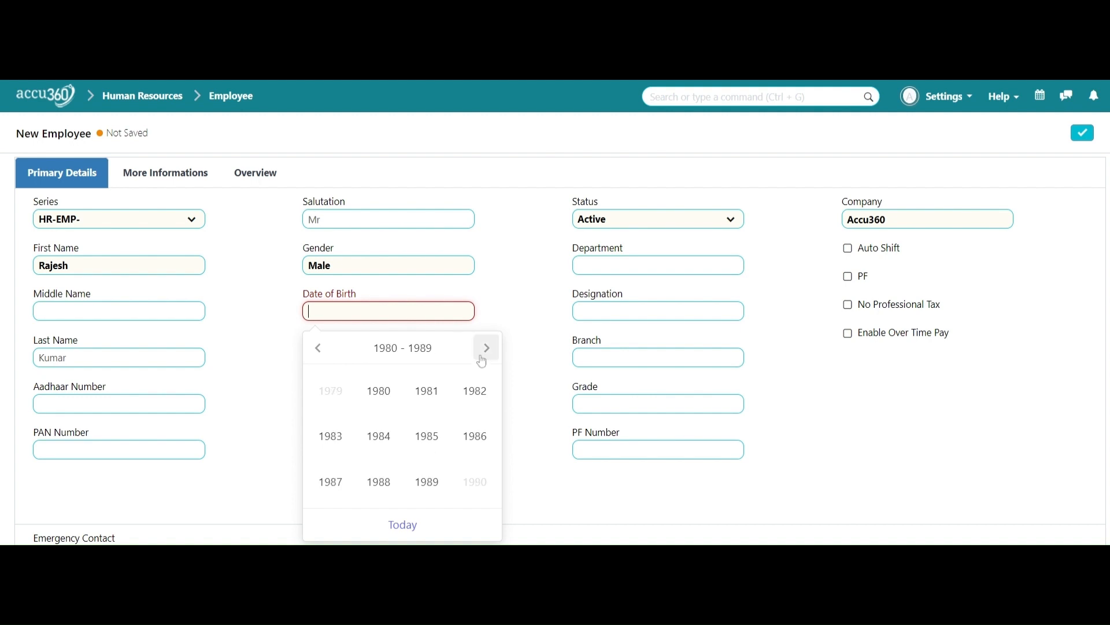
pyautogui.click(428, 442)
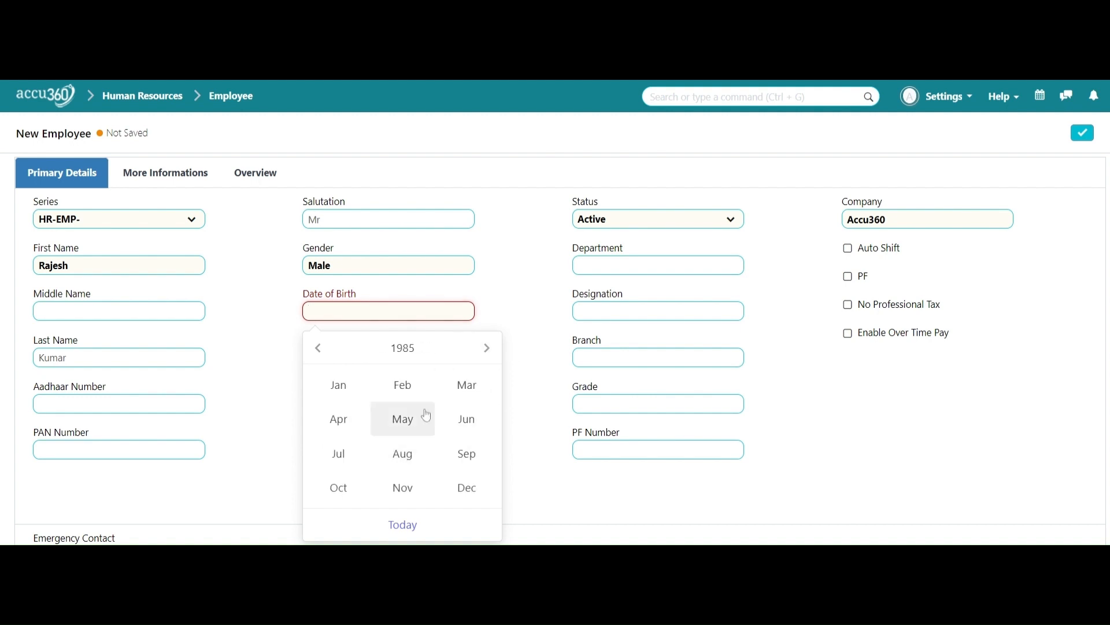
pyautogui.scroll(-1, 428, 421)
pyautogui.click(468, 416)
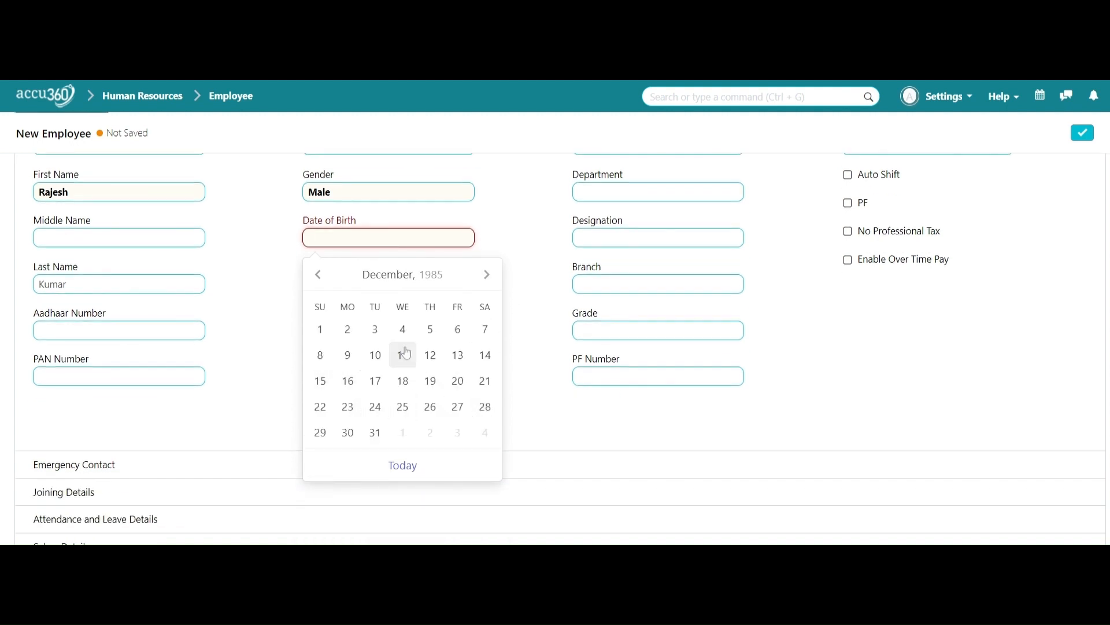
pyautogui.click(376, 355)
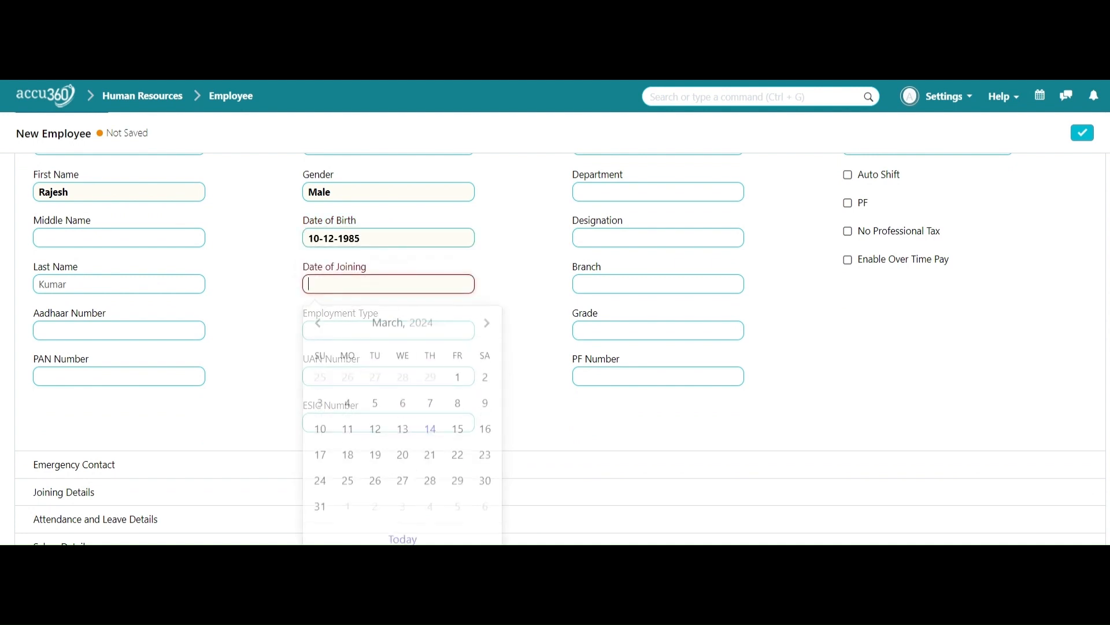
# Step: Set the date of joining to 1 February 2010 using the calendar
pyautogui.click(425, 79)
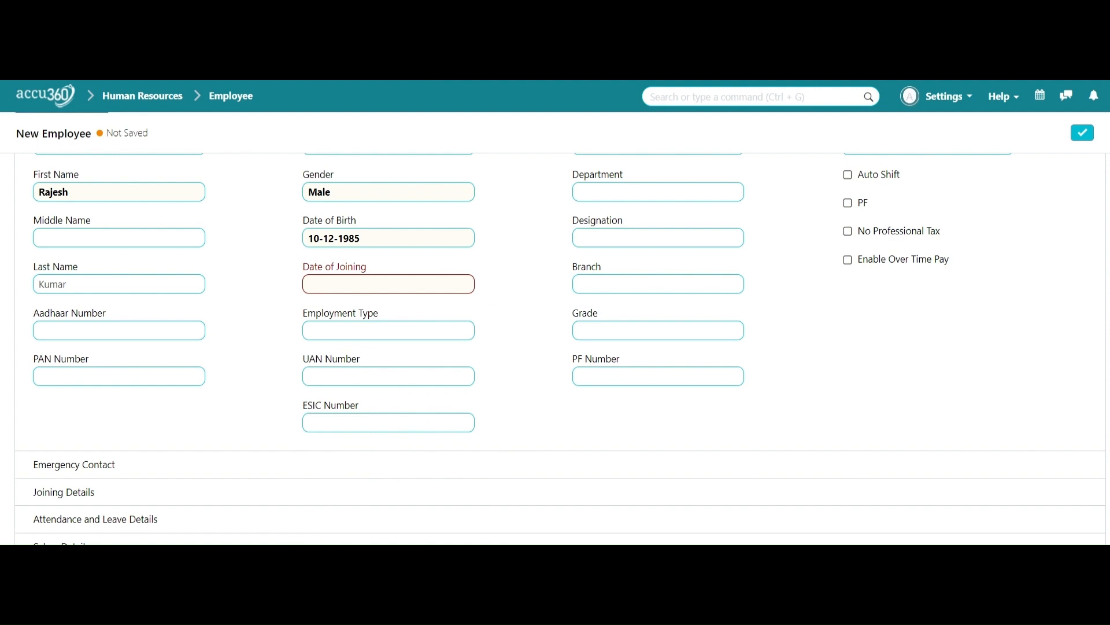
pyautogui.click(399, 285)
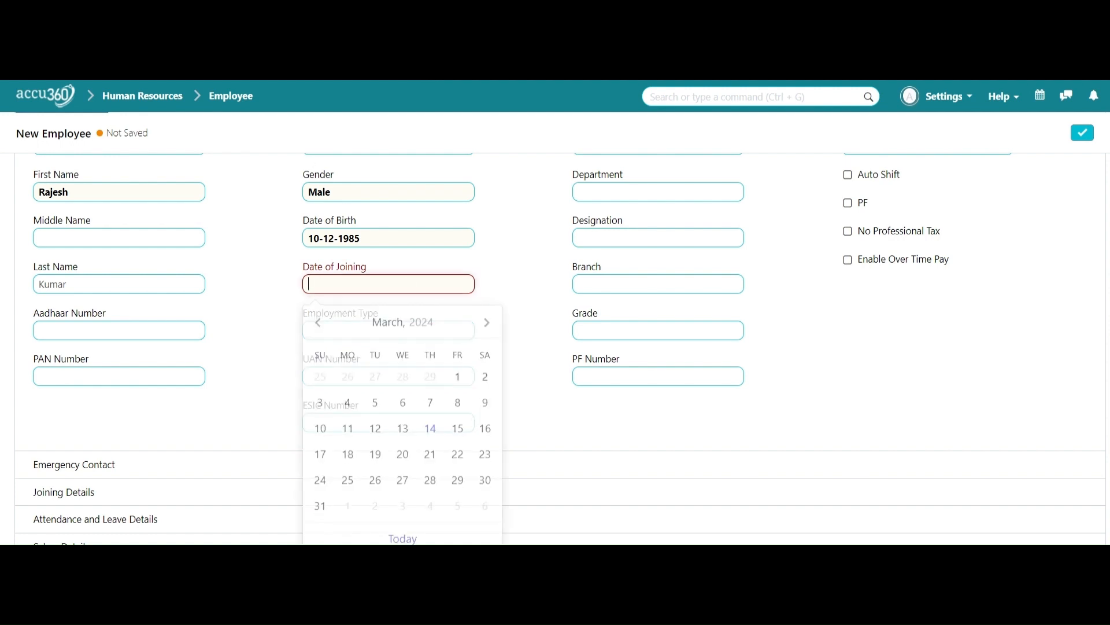
pyautogui.click(429, 323)
pyautogui.click(419, 324)
pyautogui.click(319, 322)
pyautogui.click(395, 359)
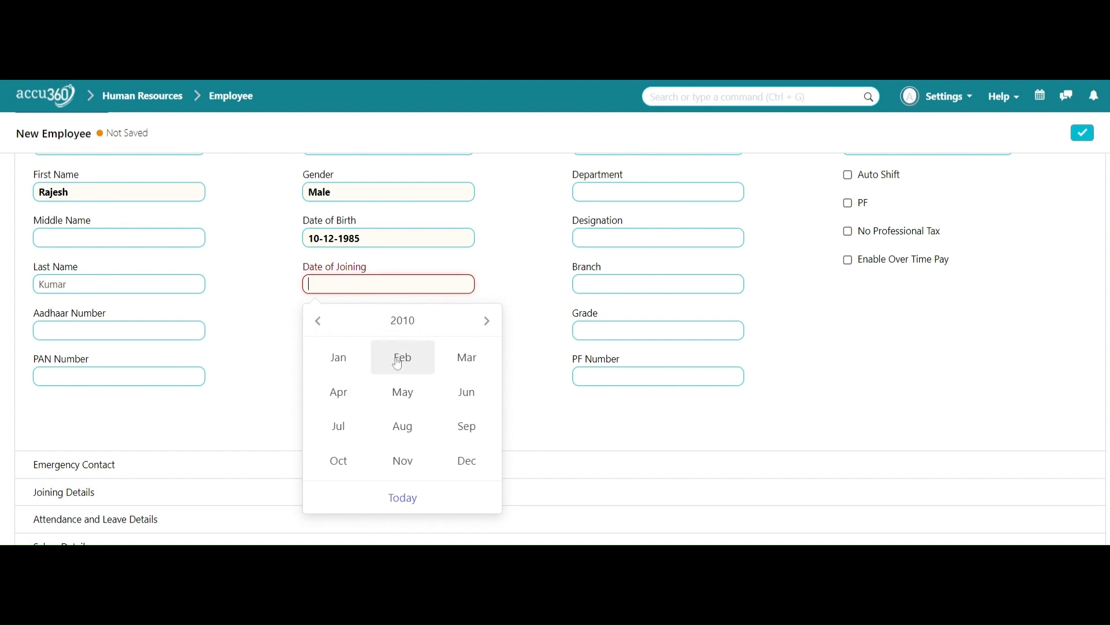
pyautogui.click(403, 358)
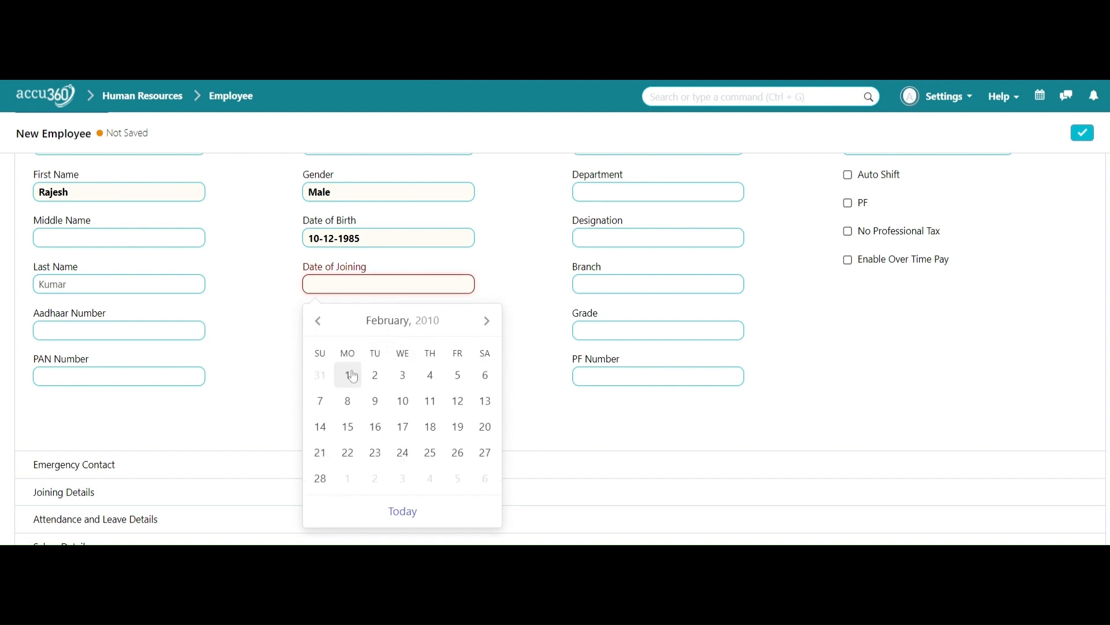
pyautogui.click(348, 376)
# Step: Choose Full-time as the employment type
pyautogui.click(460, 331)
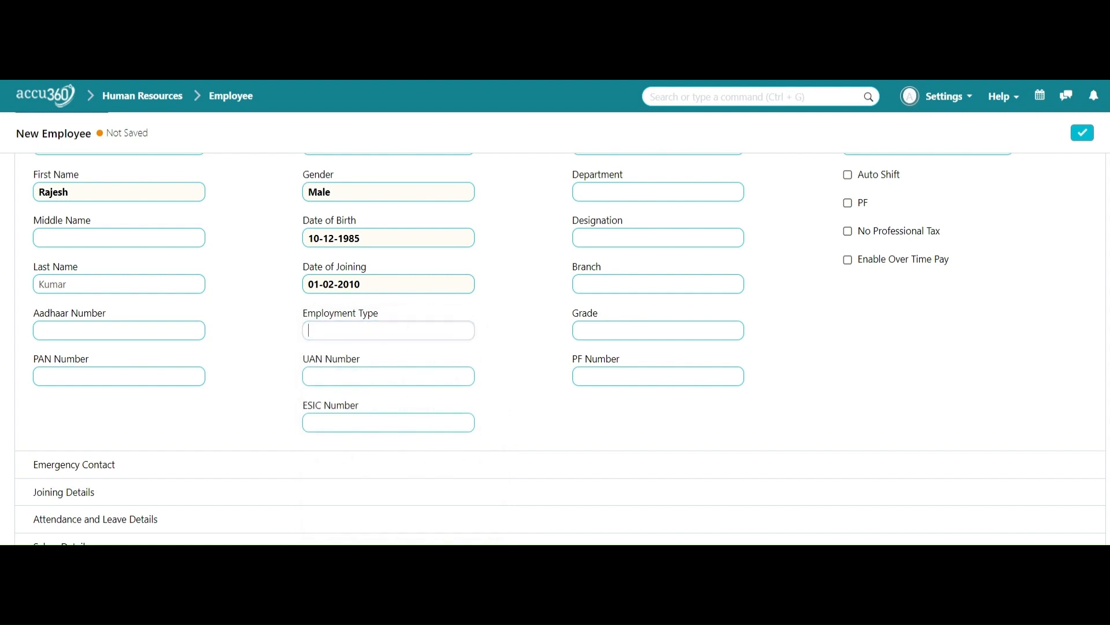
pyautogui.scroll(-2, 414, 403)
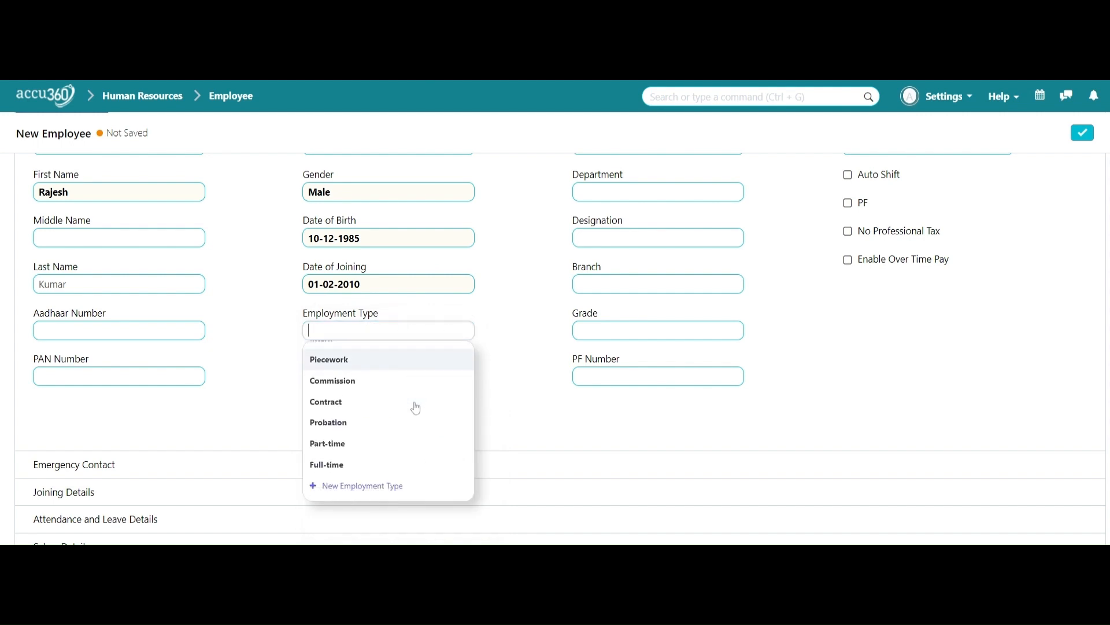
pyautogui.scroll(2, 417, 408)
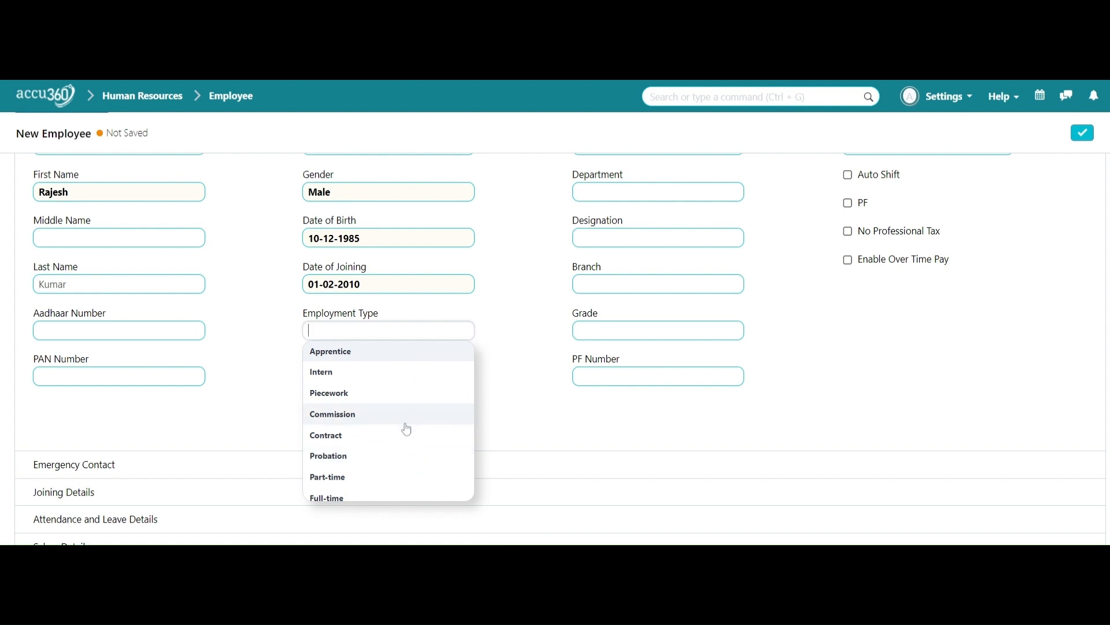
pyautogui.scroll(-2, 399, 429)
pyautogui.click(379, 448)
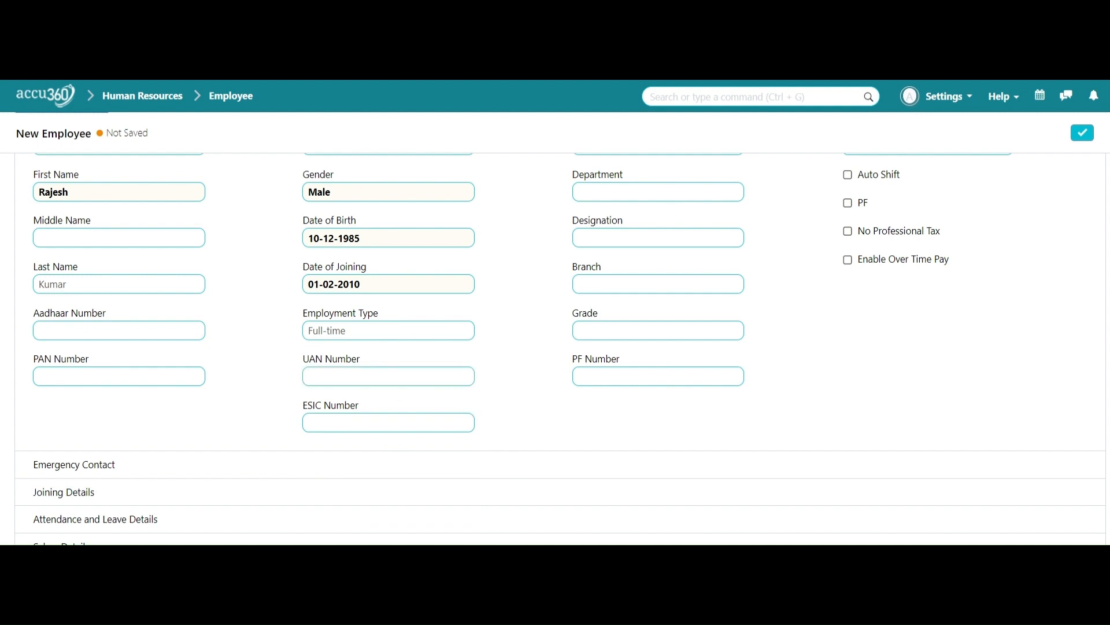
pyautogui.scroll(2, 669, 260)
# Step: Set the department to Finance - A3 by searching 'fin'
pyautogui.click(665, 266)
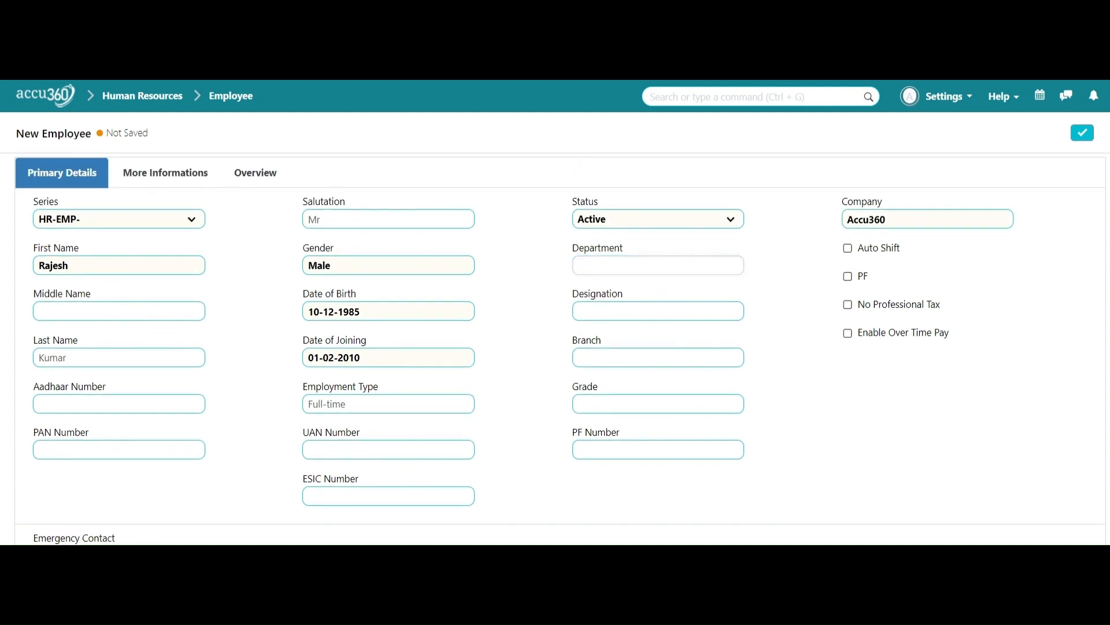
pyautogui.write('fin')
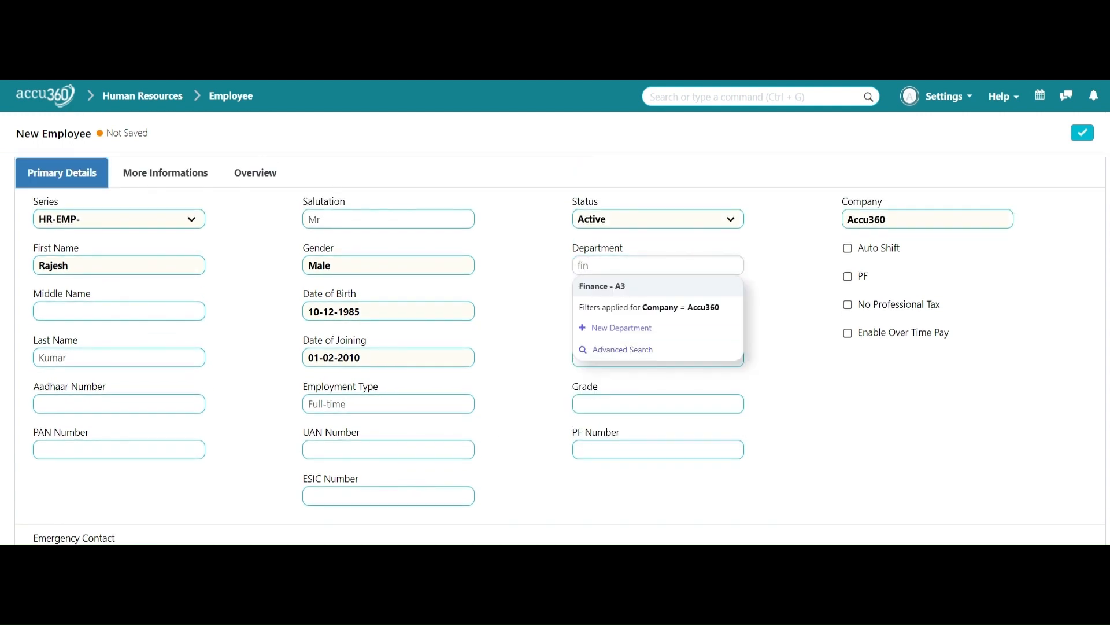
pyautogui.click(654, 287)
pyautogui.press('Tab')
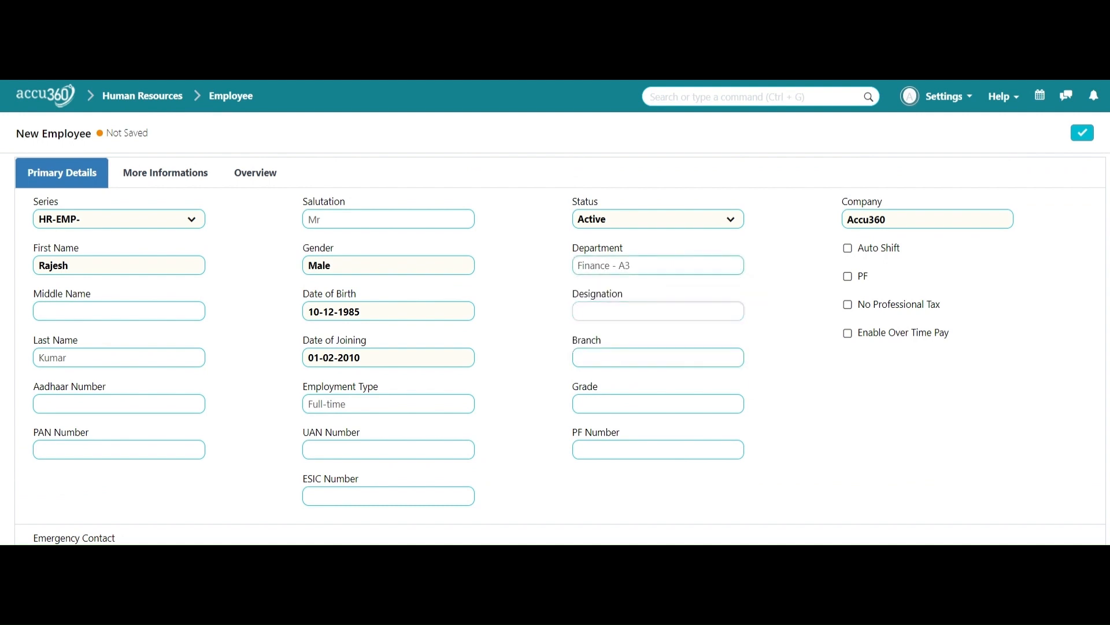
# Step: Set the designation to Manager by searching 'mana'
pyautogui.scroll(-3, 700, 389)
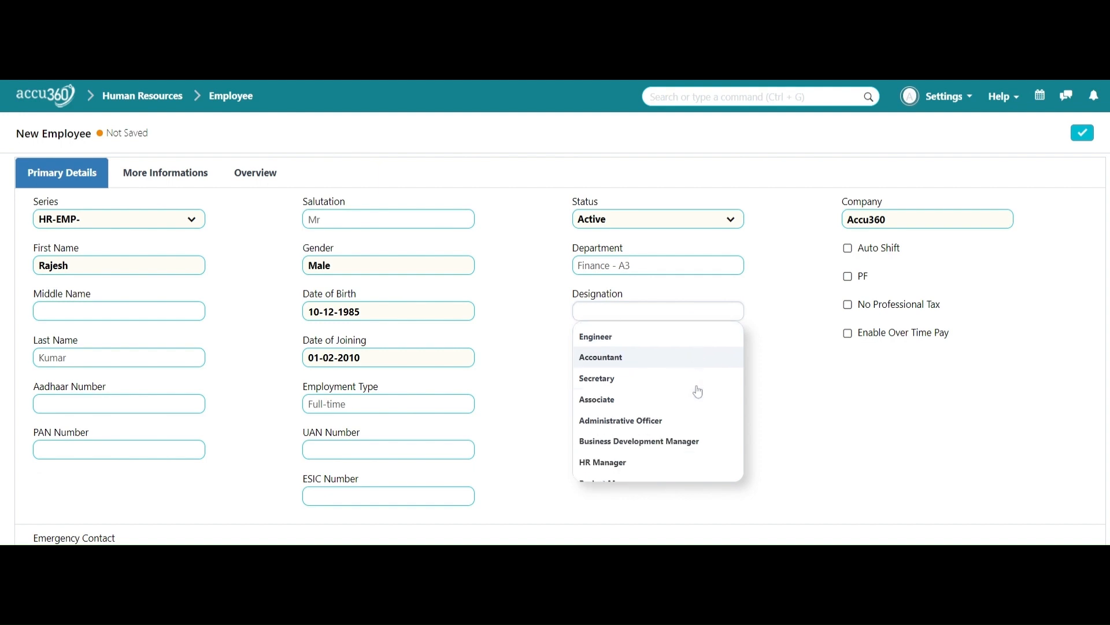
pyautogui.scroll(3, 706, 377)
pyautogui.write('mana')
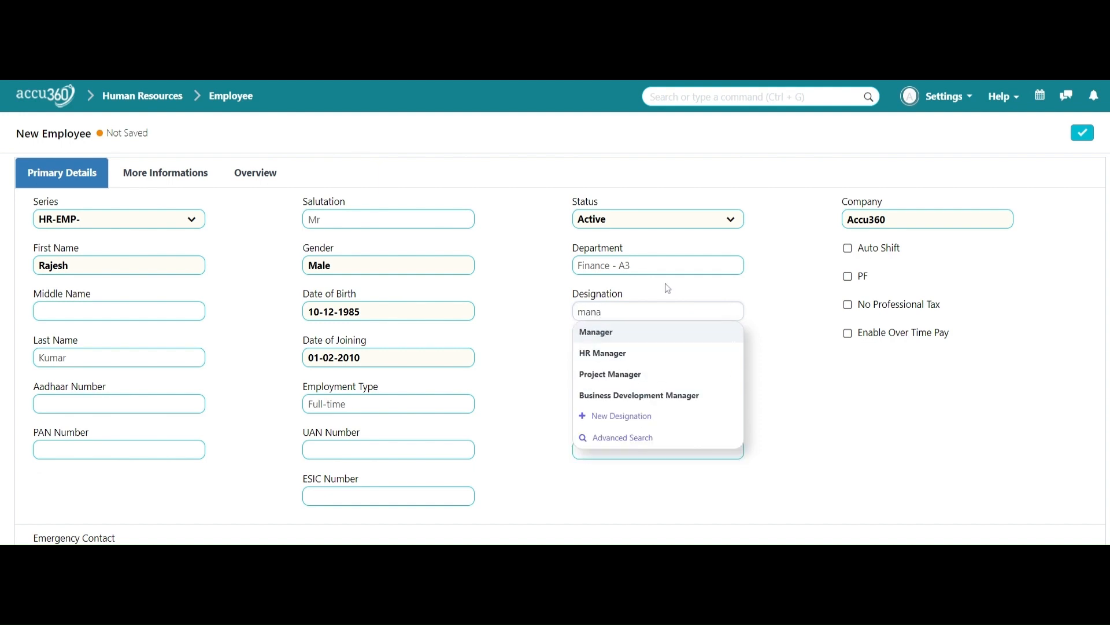
pyautogui.click(678, 333)
# Step: Set the branch to Maharashtra from the suggestion list
pyautogui.click(659, 357)
pyautogui.press('Escape')
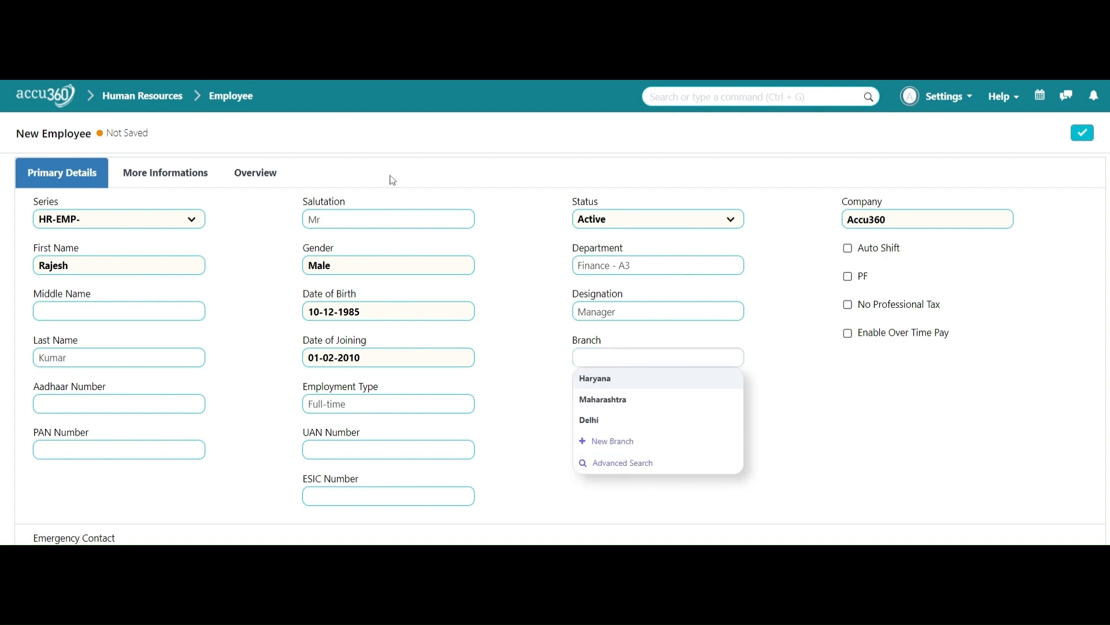
pyautogui.click(649, 354)
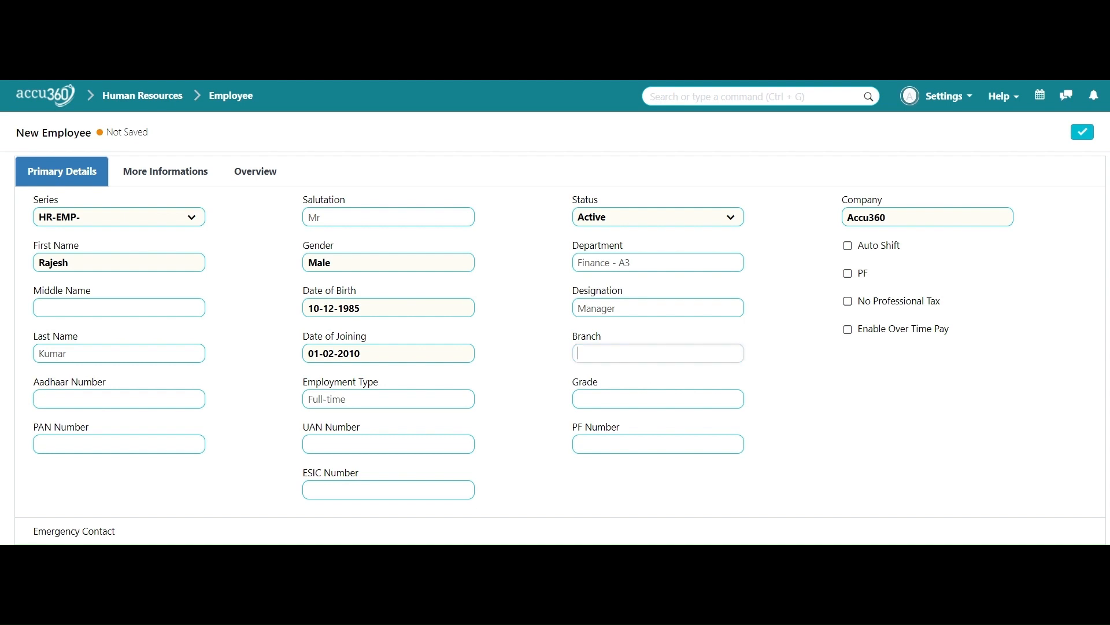
pyautogui.click(640, 394)
pyautogui.click(633, 398)
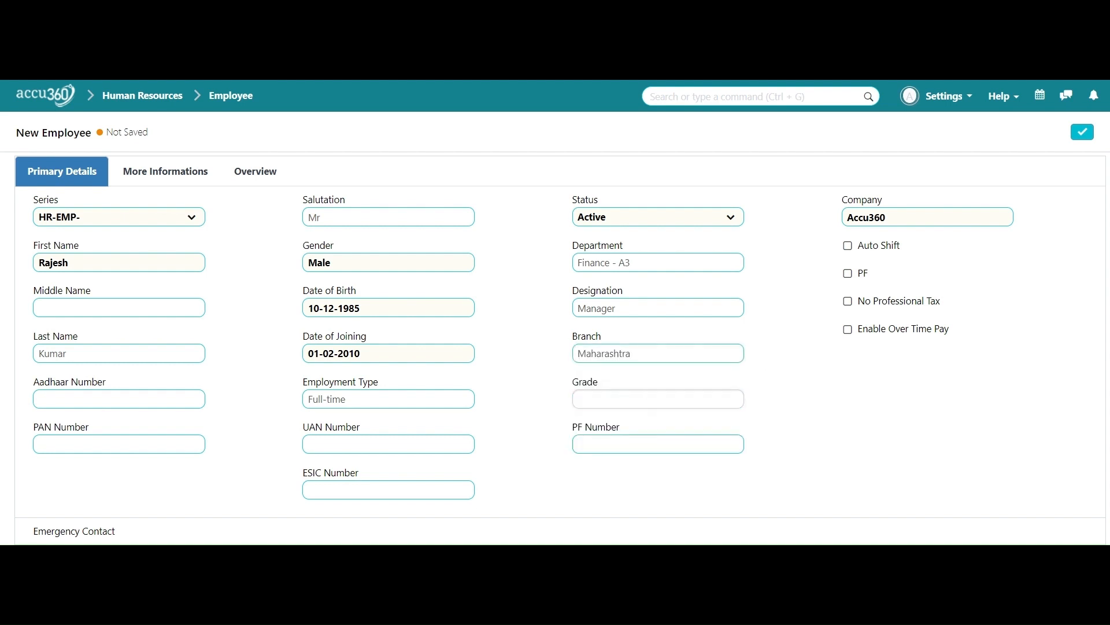
pyautogui.scroll(-1, 785, 409)
pyautogui.click(785, 409)
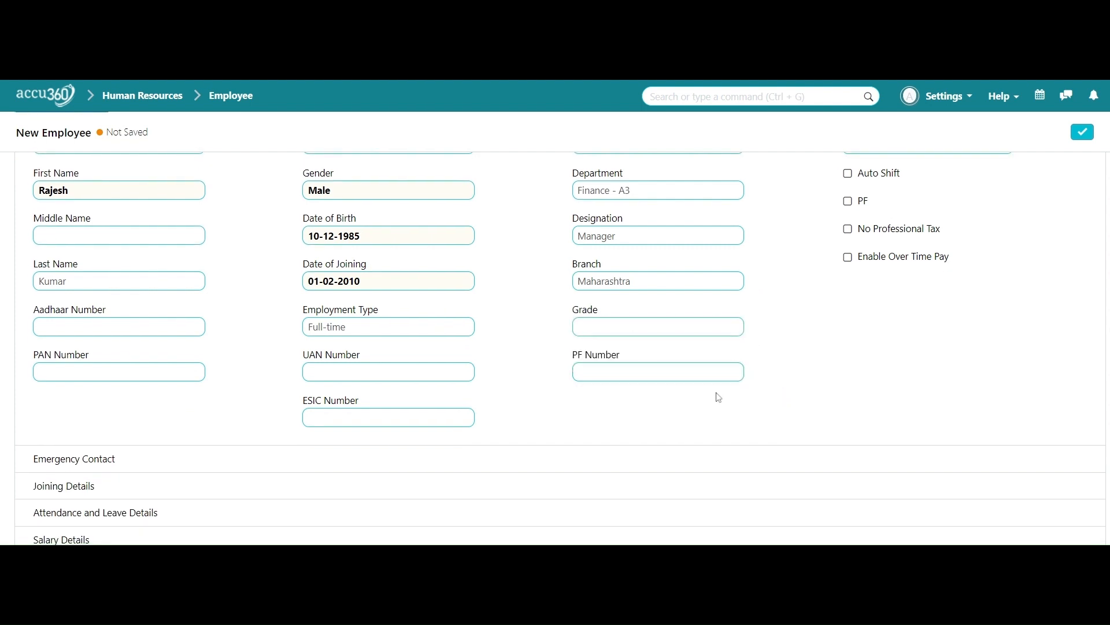
pyautogui.scroll(1, 820, 336)
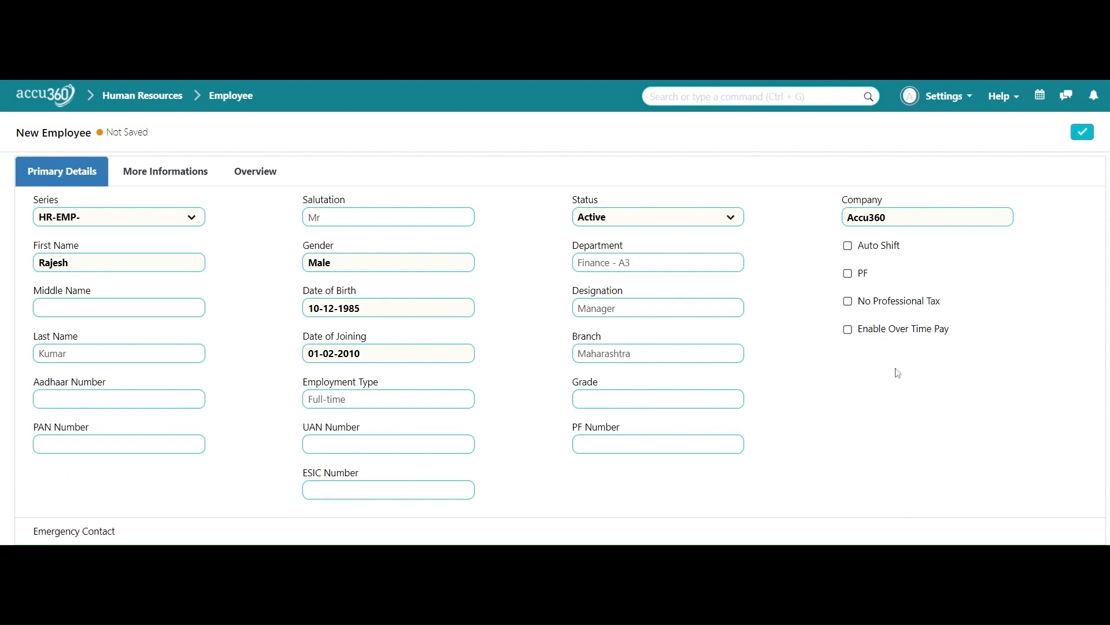
pyautogui.scroll(-1, 861, 342)
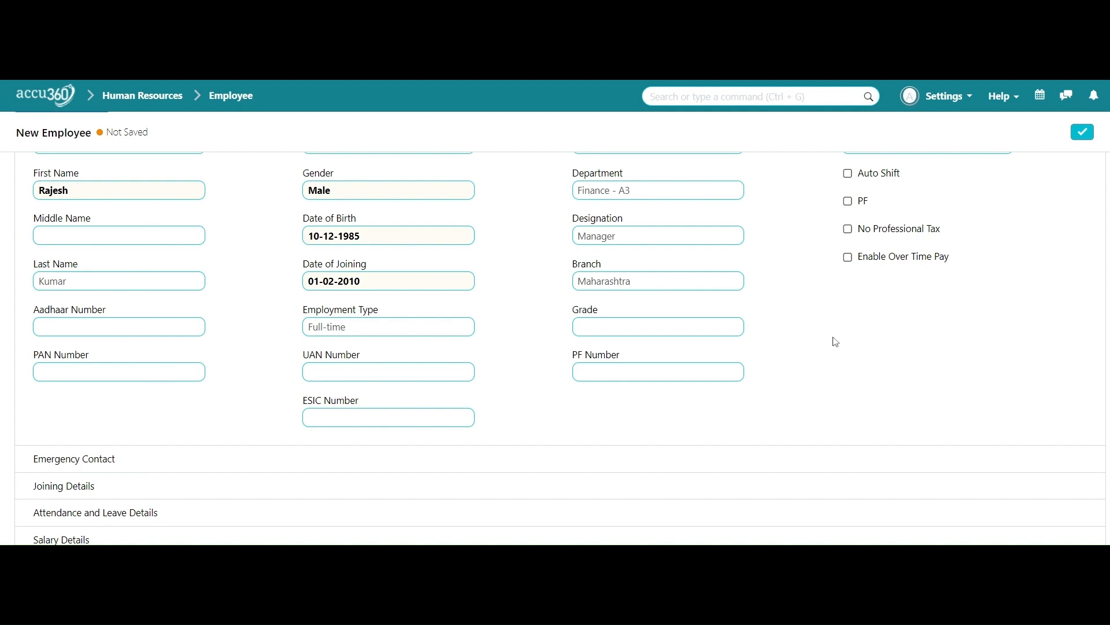
pyautogui.scroll(-2, 835, 342)
pyautogui.scroll(-2, 834, 341)
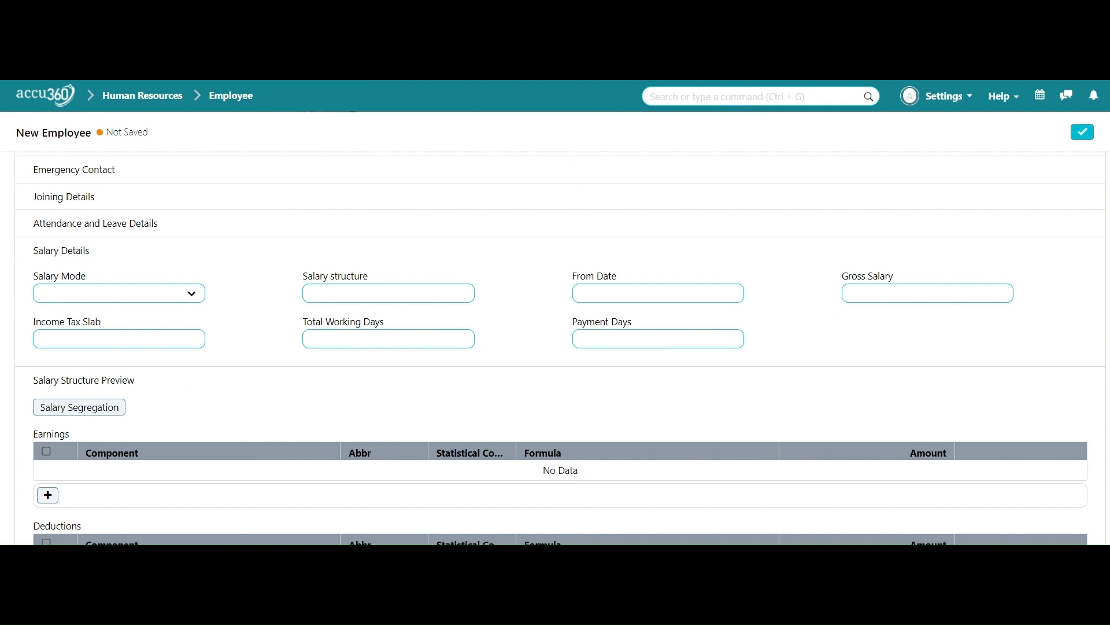
pyautogui.scroll(-3, 389, 292)
pyautogui.scroll(5, 389, 292)
pyautogui.scroll(-1, 389, 292)
pyautogui.click(143, 291)
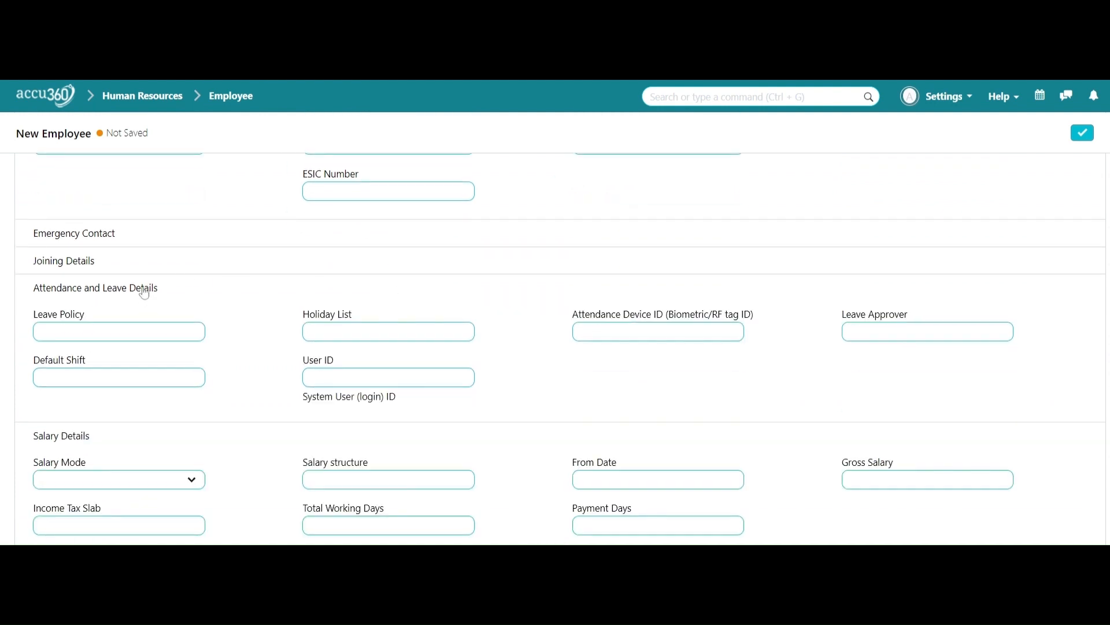
pyautogui.click(86, 234)
pyautogui.scroll(-1, 104, 257)
pyautogui.click(104, 247)
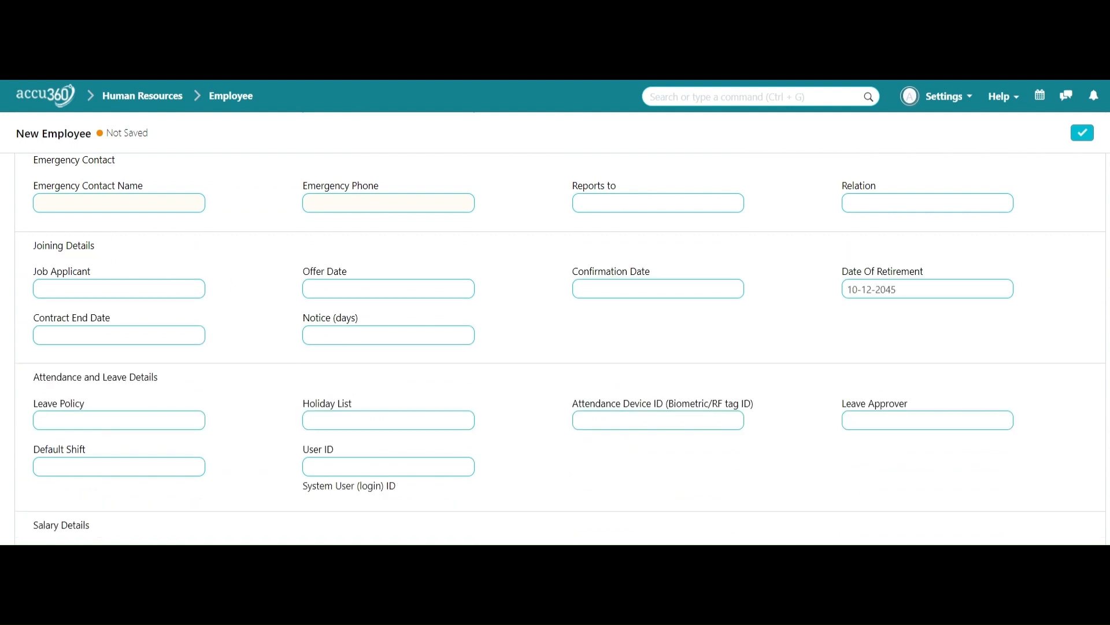
pyautogui.scroll(-1, 370, 315)
pyautogui.scroll(-1, 370, 316)
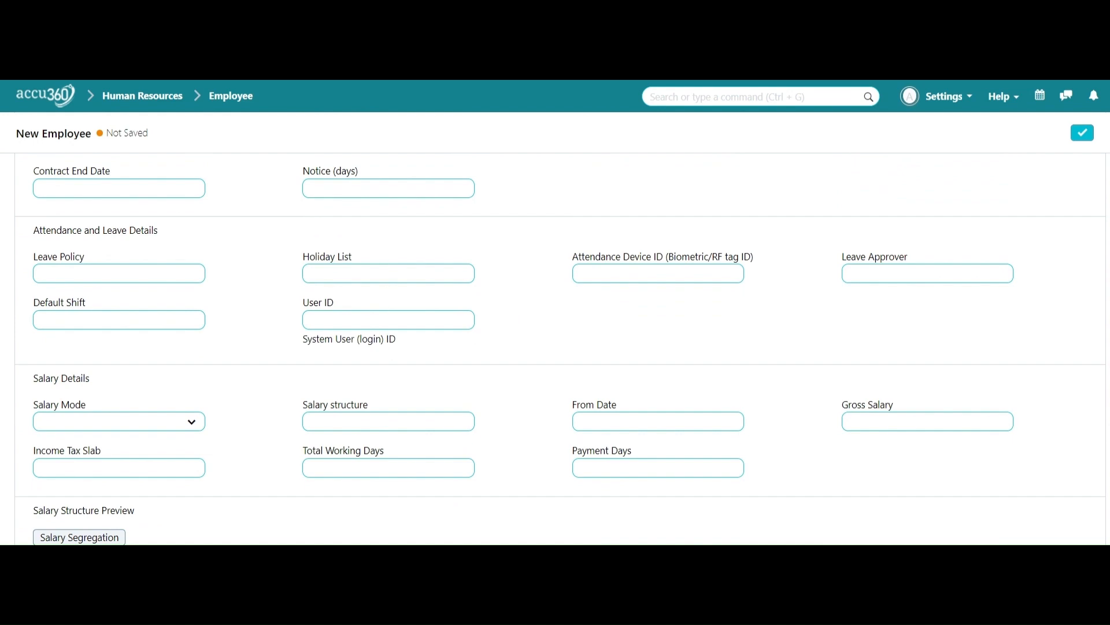
pyautogui.scroll(-3, 392, 302)
pyautogui.scroll(12, 401, 329)
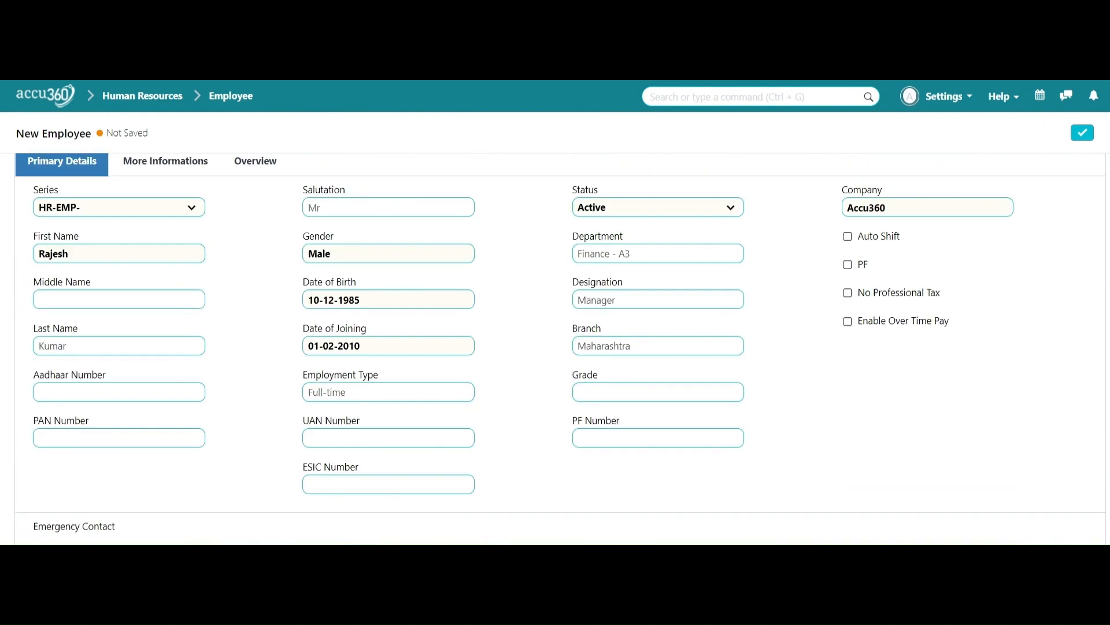
# Step: Expand More Informations > Contact Details and paste the employee's personal email
pyautogui.click(204, 177)
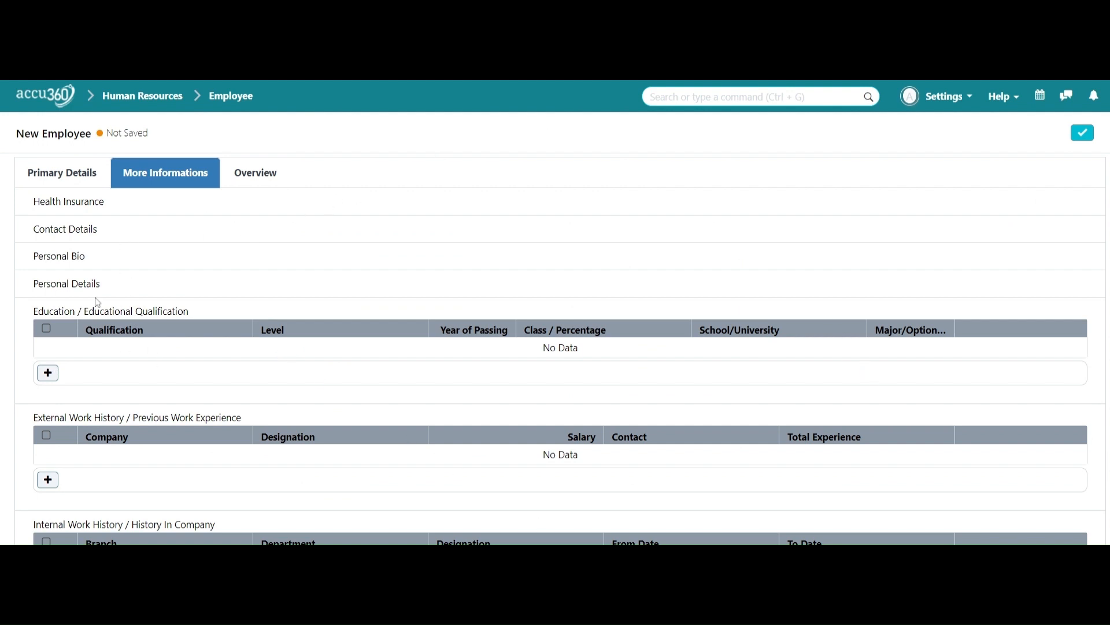
pyautogui.click(75, 231)
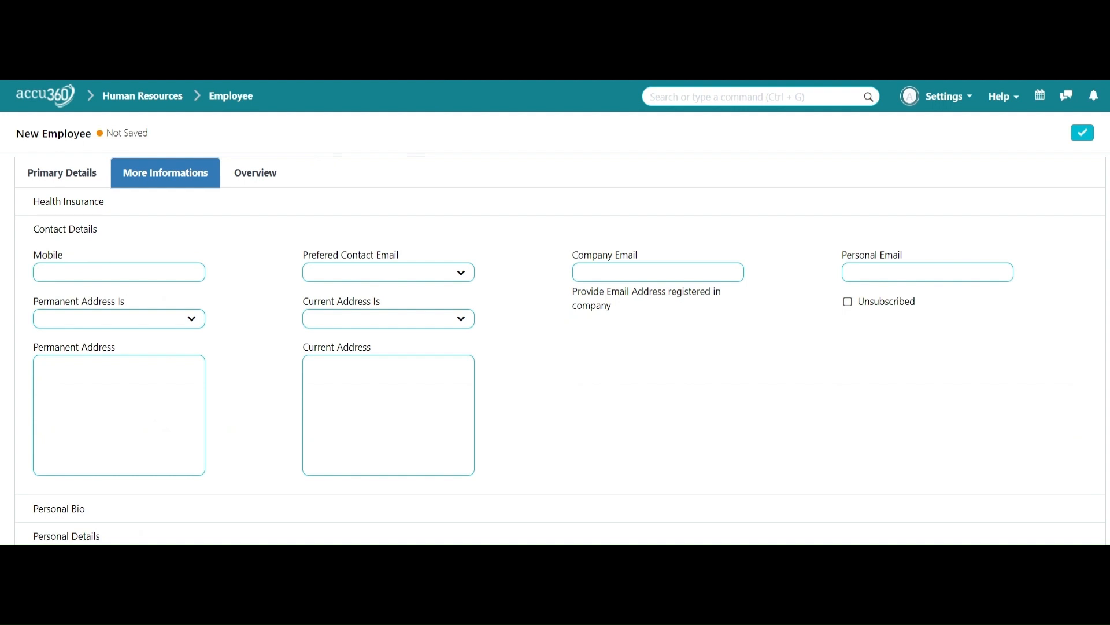
pyautogui.click(717, 272)
pyautogui.press('Tab')
pyautogui.hotkey('ctrl', 'v')
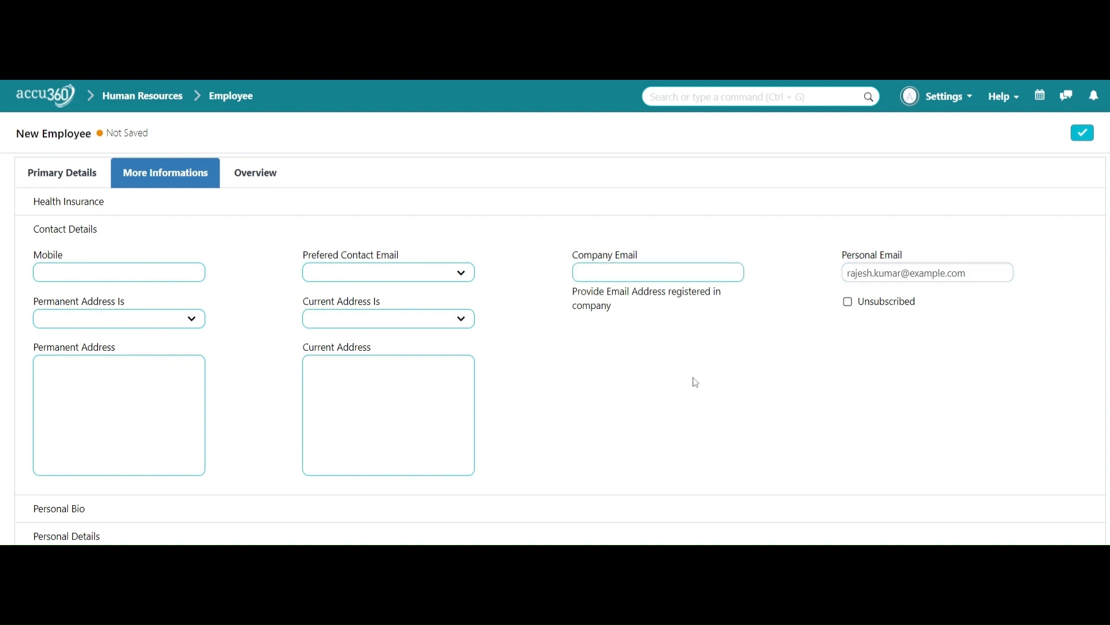
# Step: Make Personal Email the preferred contact email and mark current and permanent addresses Owned
pyautogui.click(414, 276)
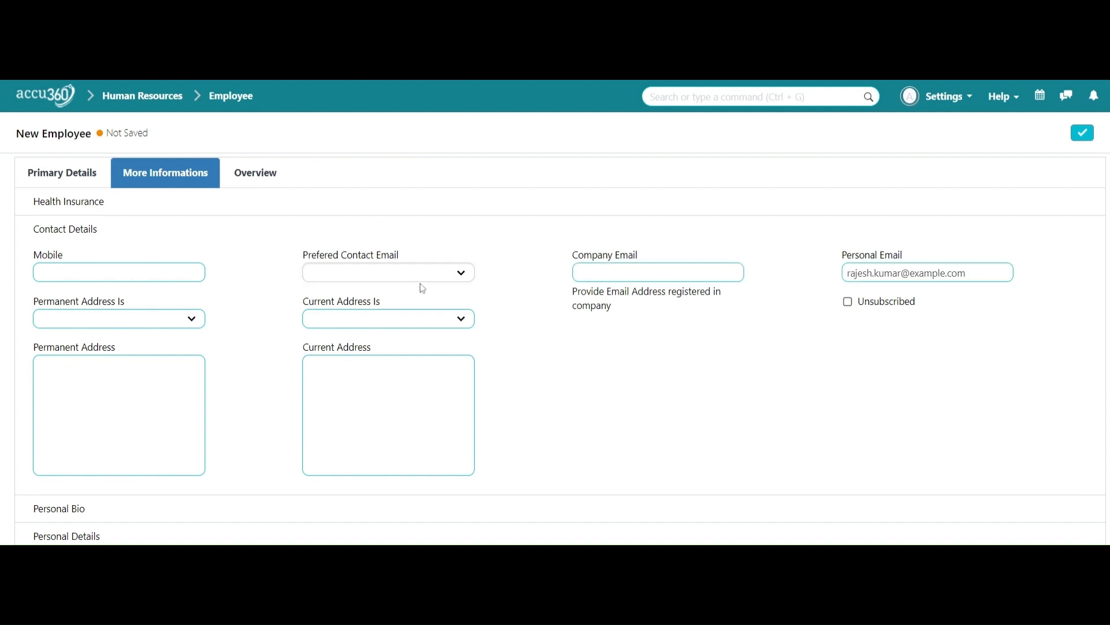
pyautogui.click(425, 319)
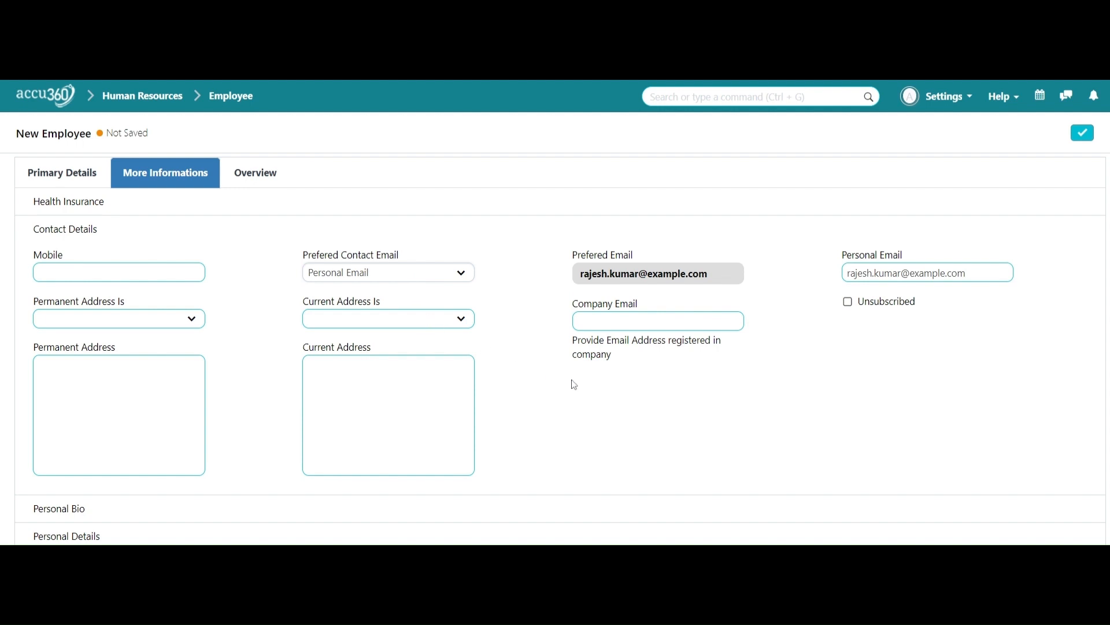
pyautogui.click(576, 381)
pyautogui.click(443, 316)
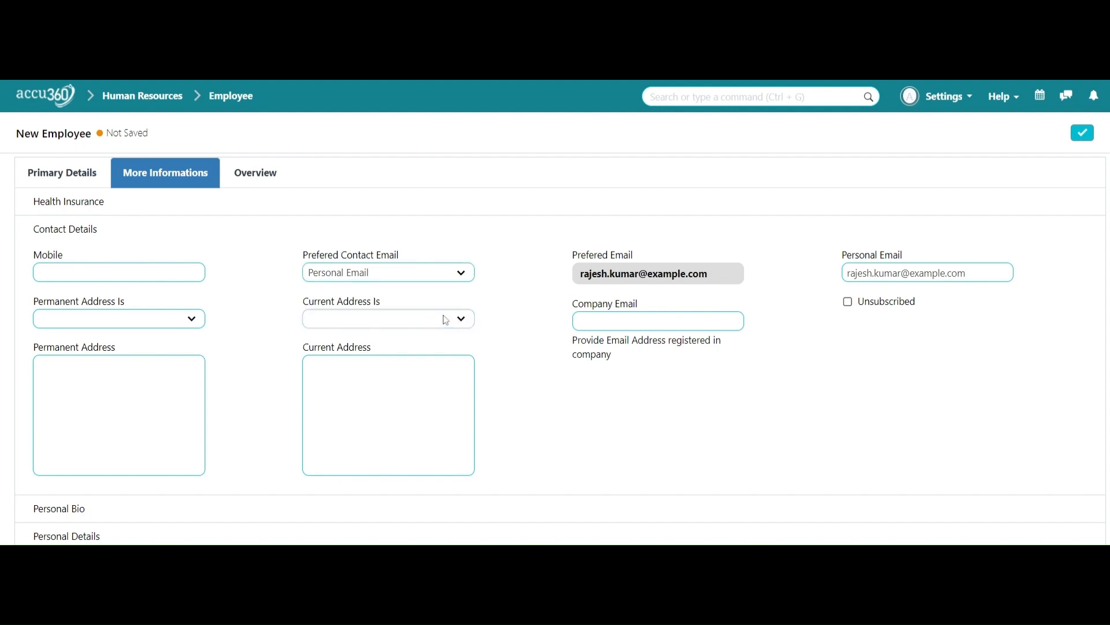
pyautogui.click(444, 334)
pyautogui.click(192, 325)
pyautogui.click(189, 336)
pyautogui.click(264, 301)
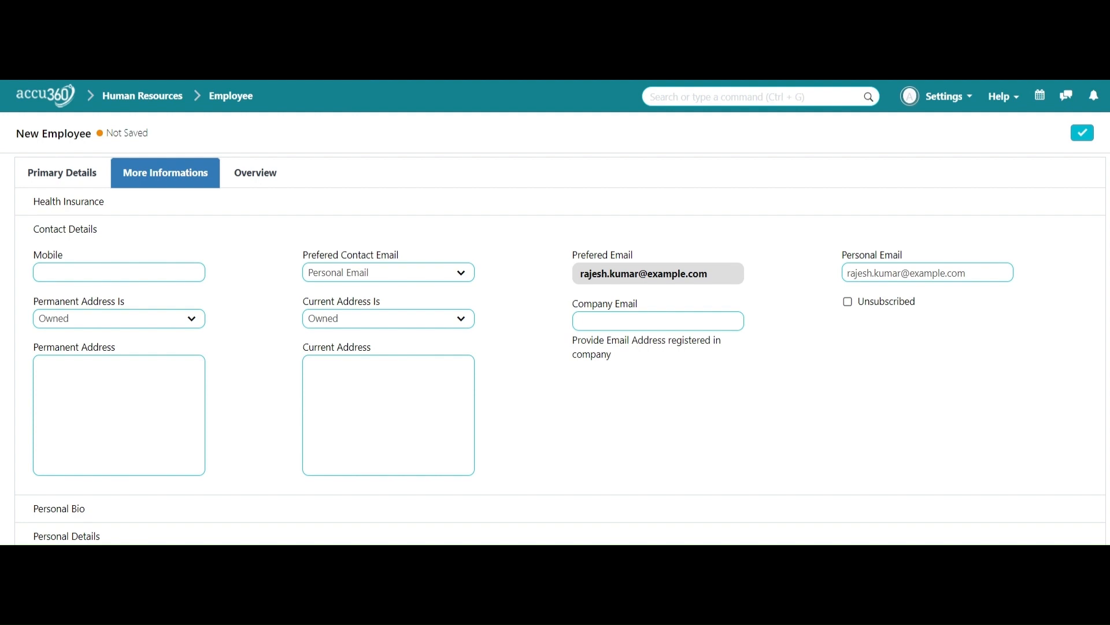
# Step: Enter the employee's street address as both the permanent and current address
pyautogui.click(110, 394)
pyautogui.write('456, Avenue Road, Mumbai, India')
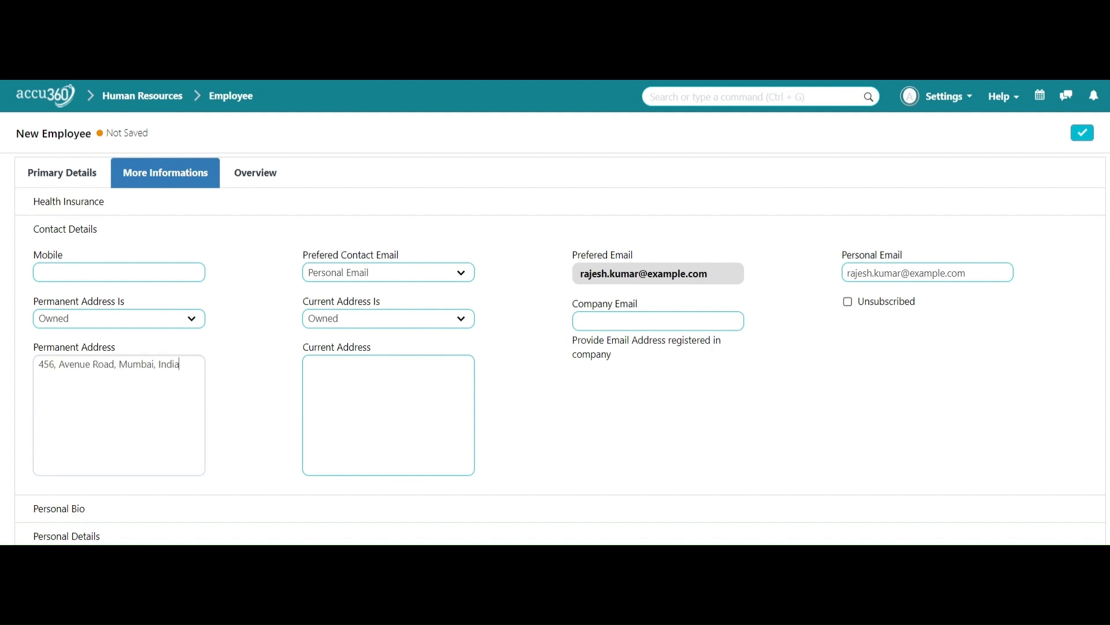
pyautogui.click(358, 393)
pyautogui.write('456, Avenue Road, Mumbai, India')
pyautogui.click(285, 366)
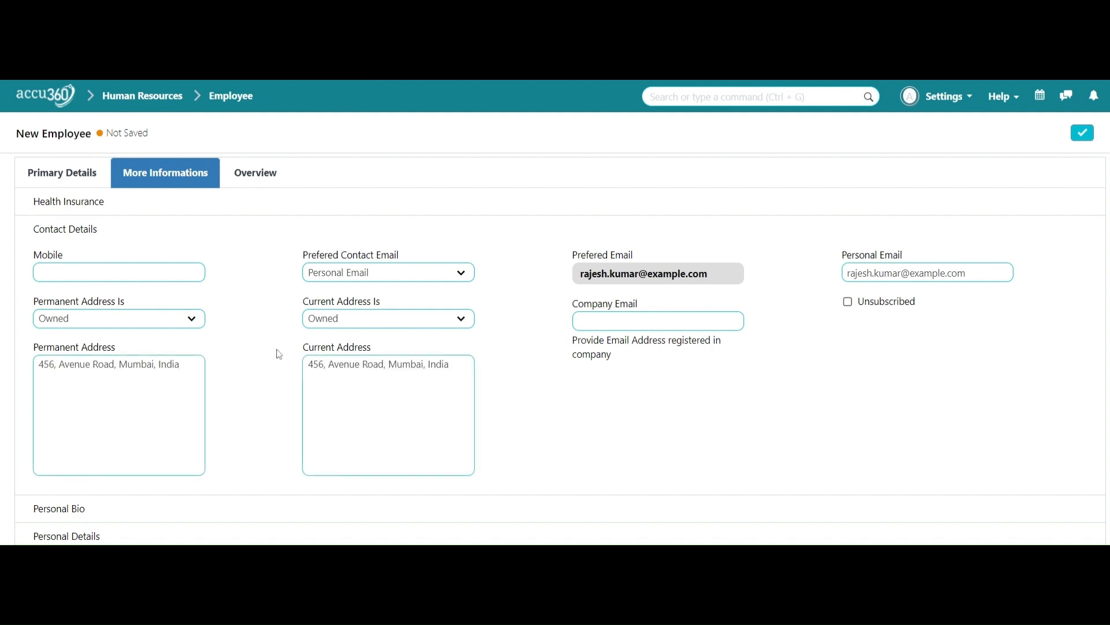
pyautogui.click(153, 275)
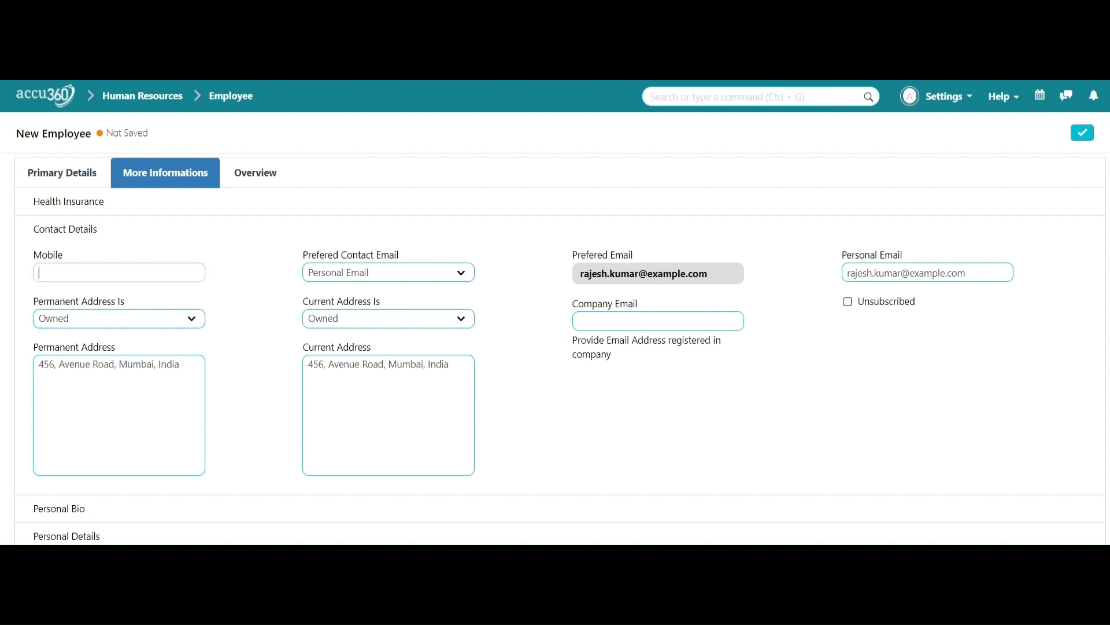
# Step: Enter the employee's mobile number with the +91 country code removed
pyautogui.write('+91 98765 XXXXX')
pyautogui.press('BackSpace')
pyautogui.press('BackSpace')
pyautogui.press('BackSpace')
pyautogui.press('BackSpace')
pyautogui.scroll(-3, 305, 294)
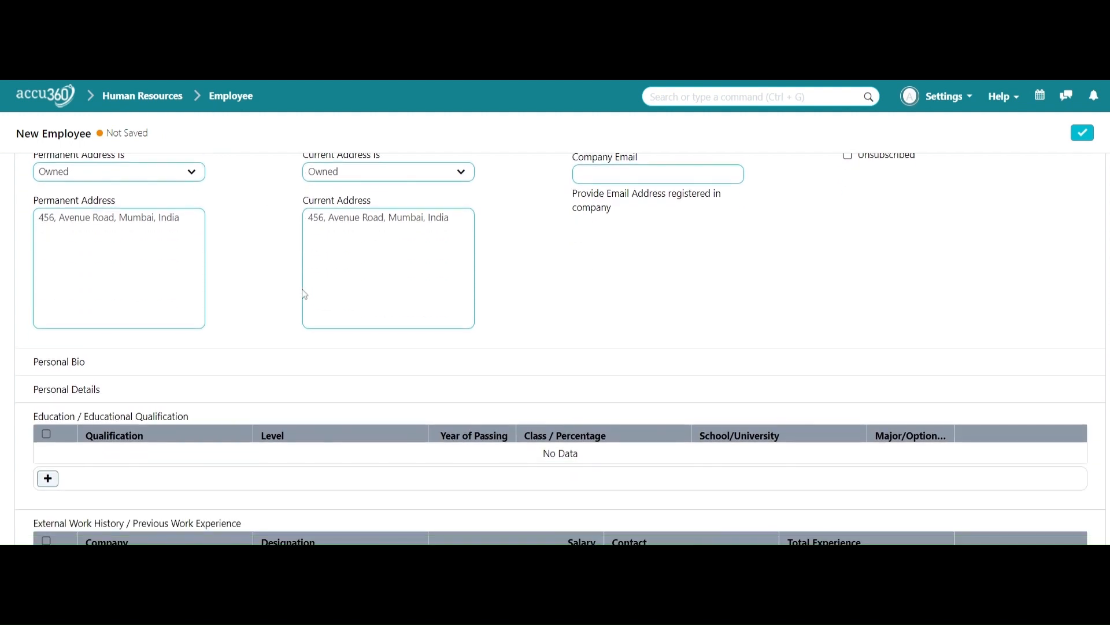
pyautogui.scroll(-3, 304, 294)
pyautogui.scroll(-2, 303, 292)
# Step: Add an education row: CA, Post Graduate level, passed in 2009, school Abc
pyautogui.click(48, 257)
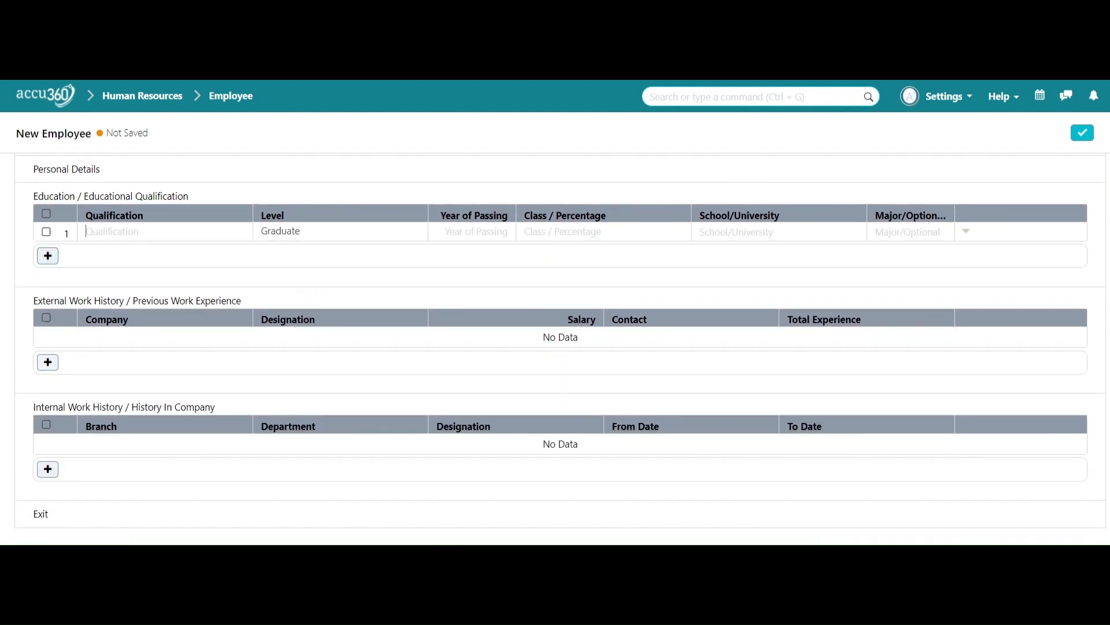
pyautogui.click(338, 245)
pyautogui.click(236, 227)
pyautogui.write('CA')
pyautogui.click(479, 231)
pyautogui.press('Tab')
pyautogui.write('2009')
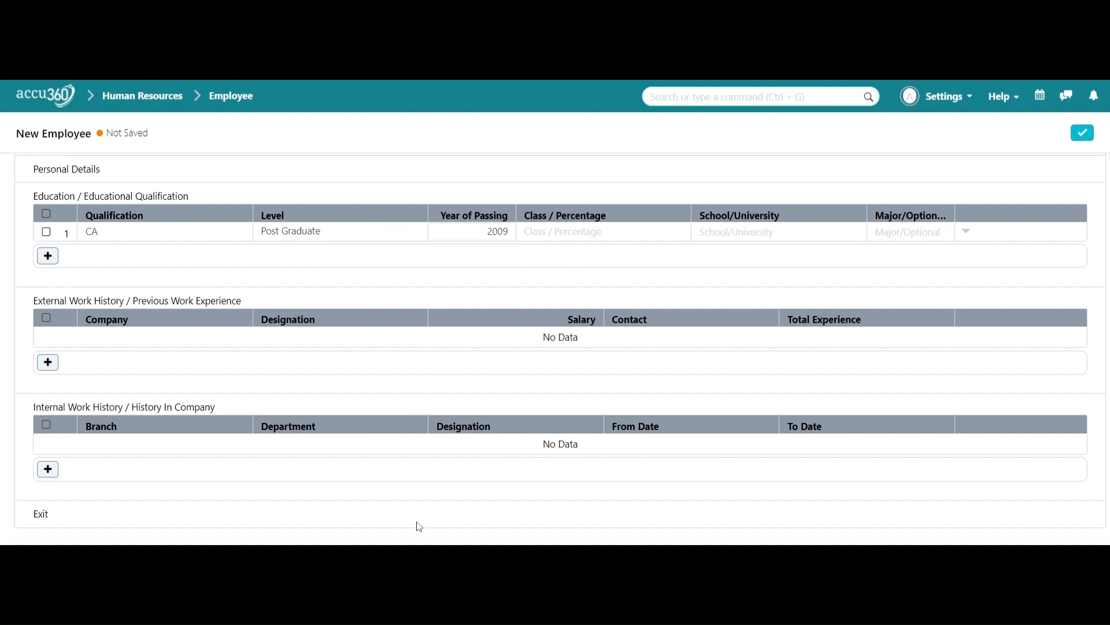
pyautogui.click(636, 221)
pyautogui.write('Abc')
pyautogui.scroll(-1, 919, 249)
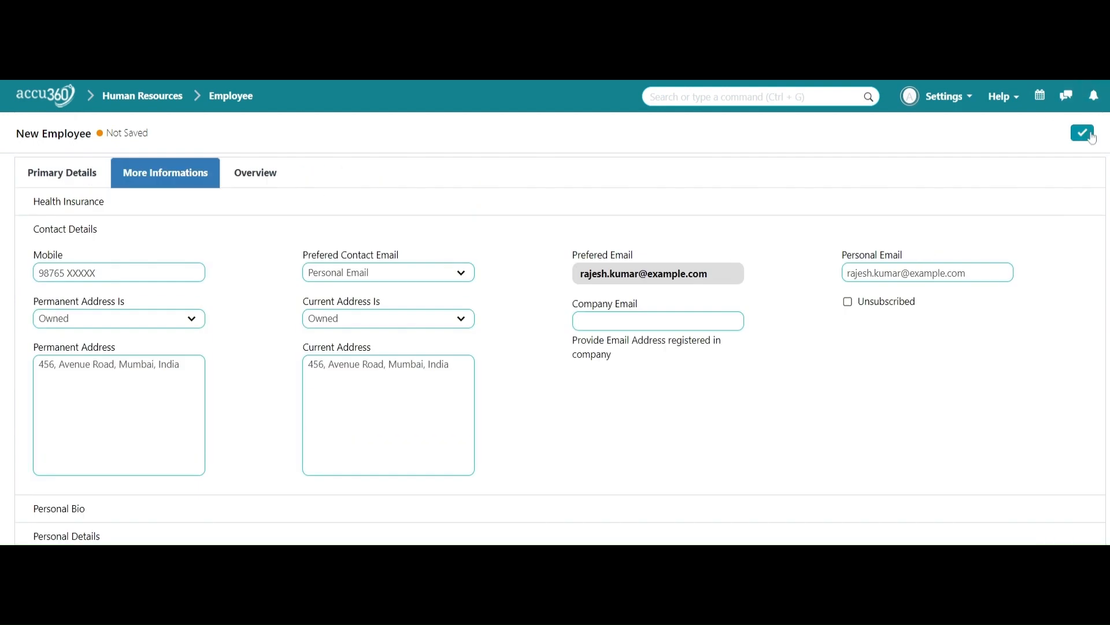
# Step: Save the employee as HR-EMP-00003 and start a blank employee form from the list
pyautogui.click(1092, 138)
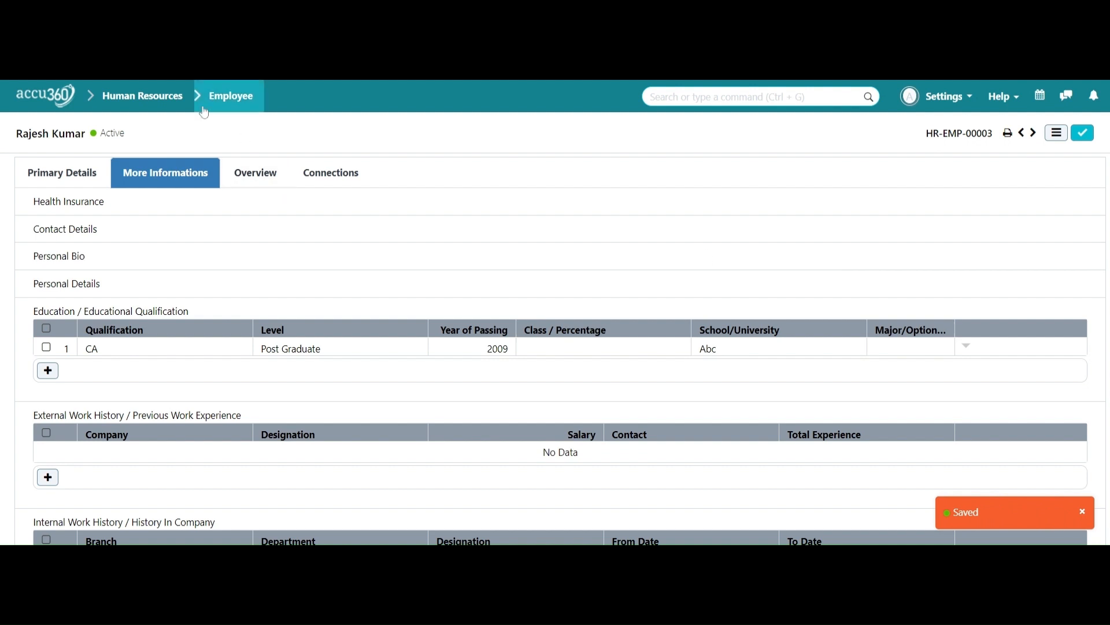
pyautogui.click(231, 97)
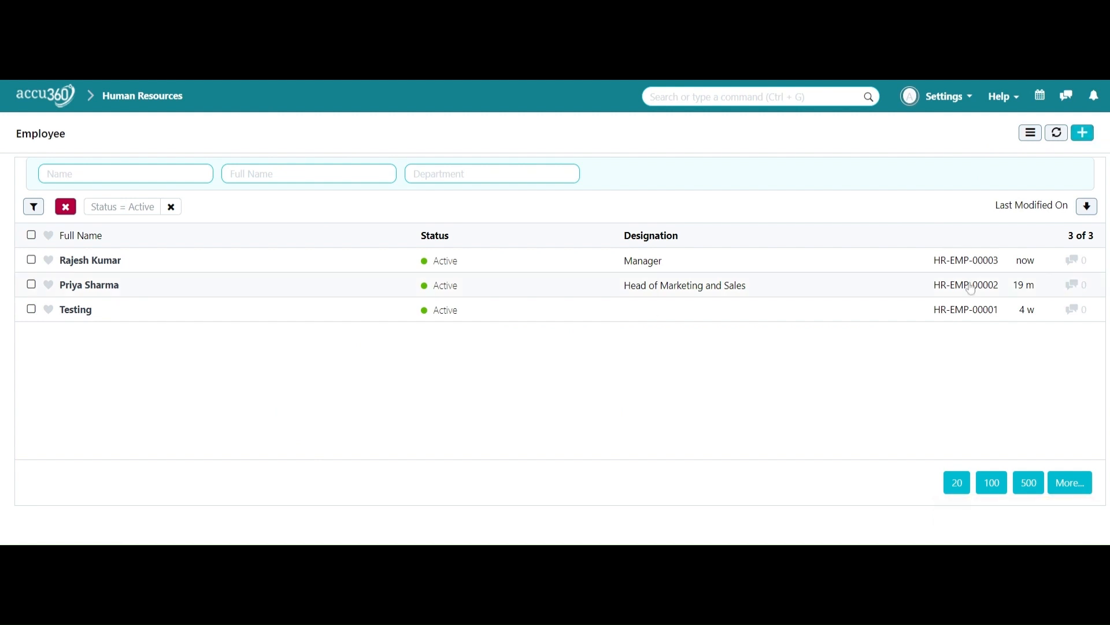
pyautogui.click(1083, 134)
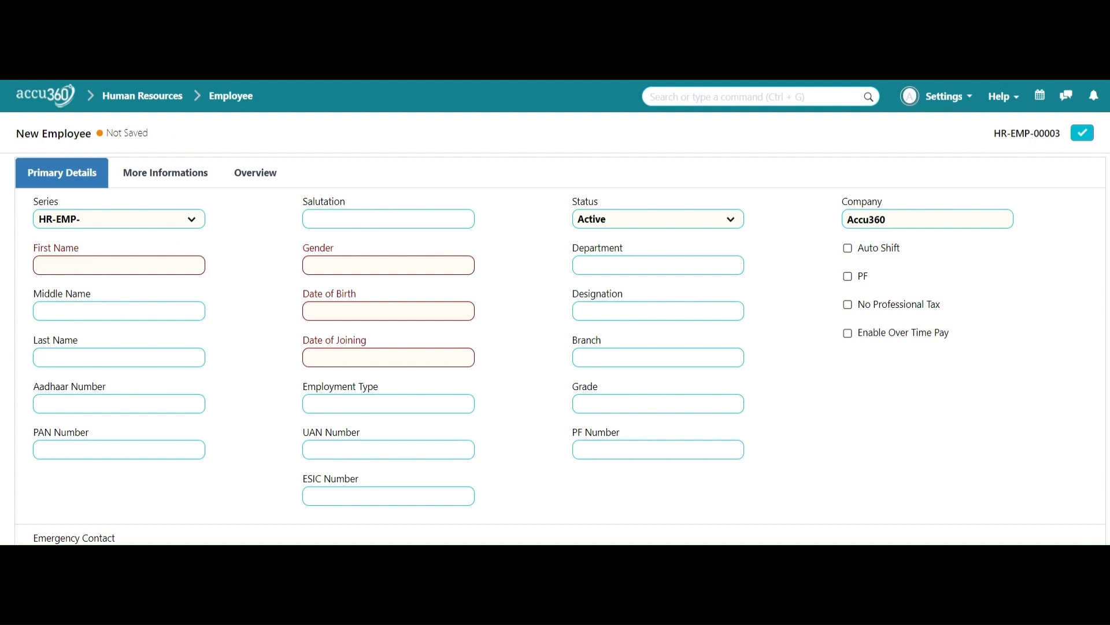
# Step: Enter the employee's name, dropping the Ms. prefix and moving the surname into Last Name
pyautogui.click(188, 264)
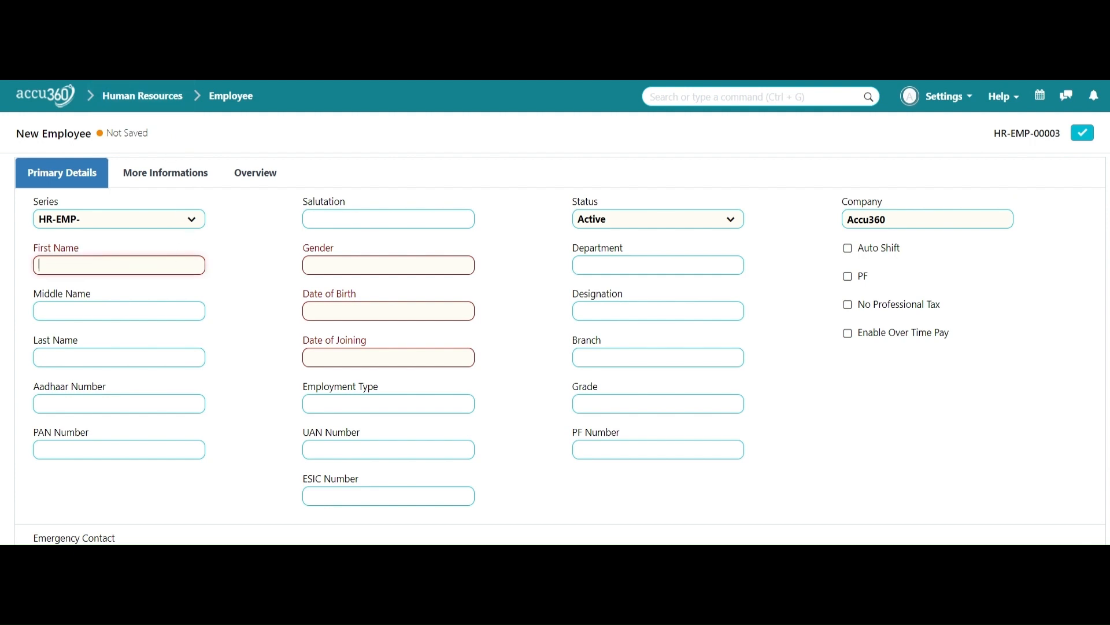
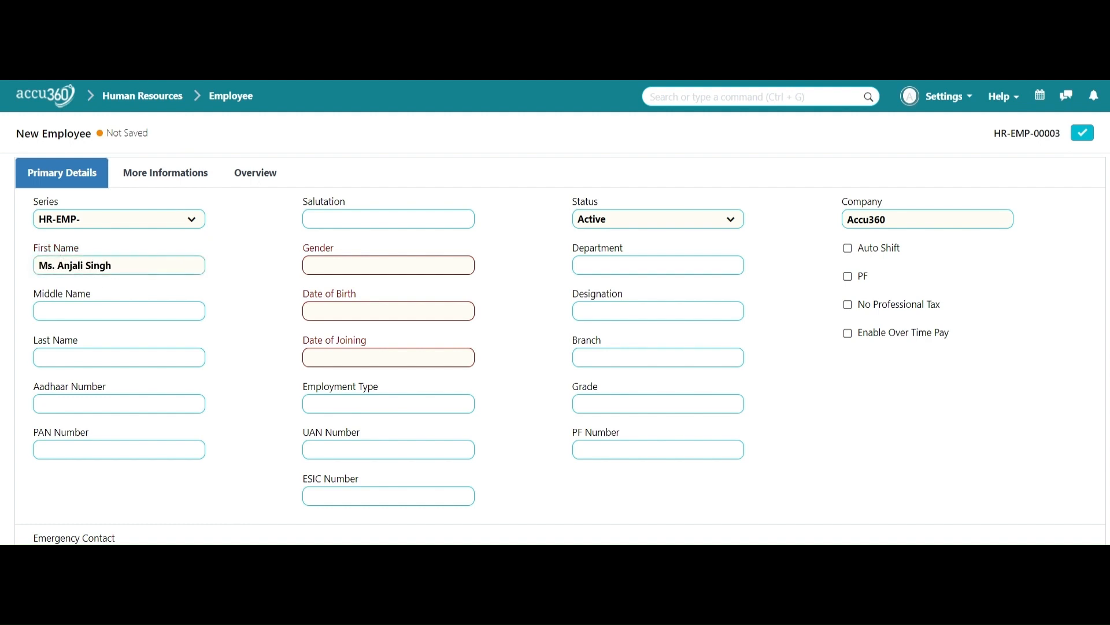
pyautogui.click(64, 265)
pyautogui.press('BackSpace')
pyautogui.press('BackSpace')
pyautogui.press('BackSpace')
pyautogui.press('BackSpace')
pyautogui.press('Right')
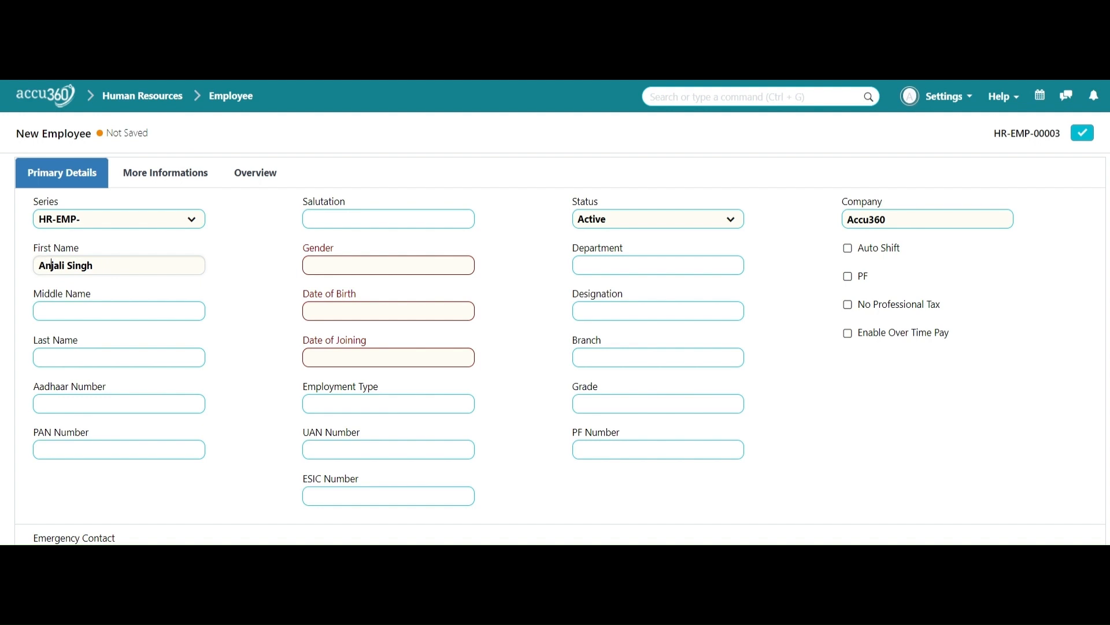
pyautogui.press('Right')
pyautogui.hotkey('shift', 'End')
pyautogui.hotkey('ctrl', 'c')
pyautogui.press('BackSpace')
pyautogui.click(118, 358)
pyautogui.hotkey('ctrl', 'v')
# Step: Choose Ms as the salutation, which sets gender to Female
pyautogui.click(388, 220)
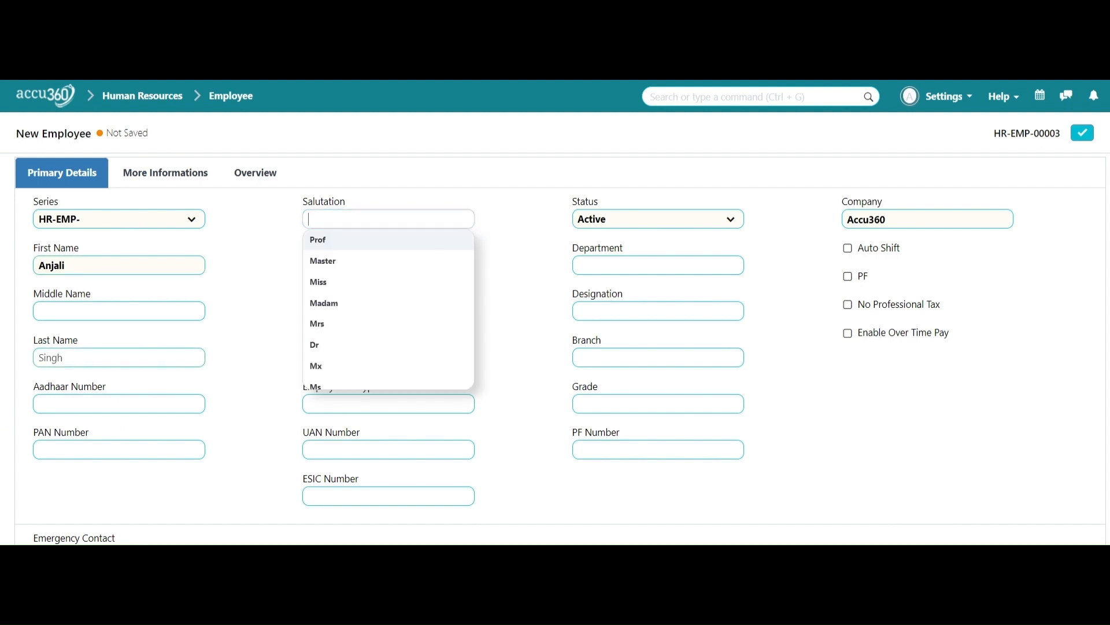
pyautogui.scroll(-2, 399, 337)
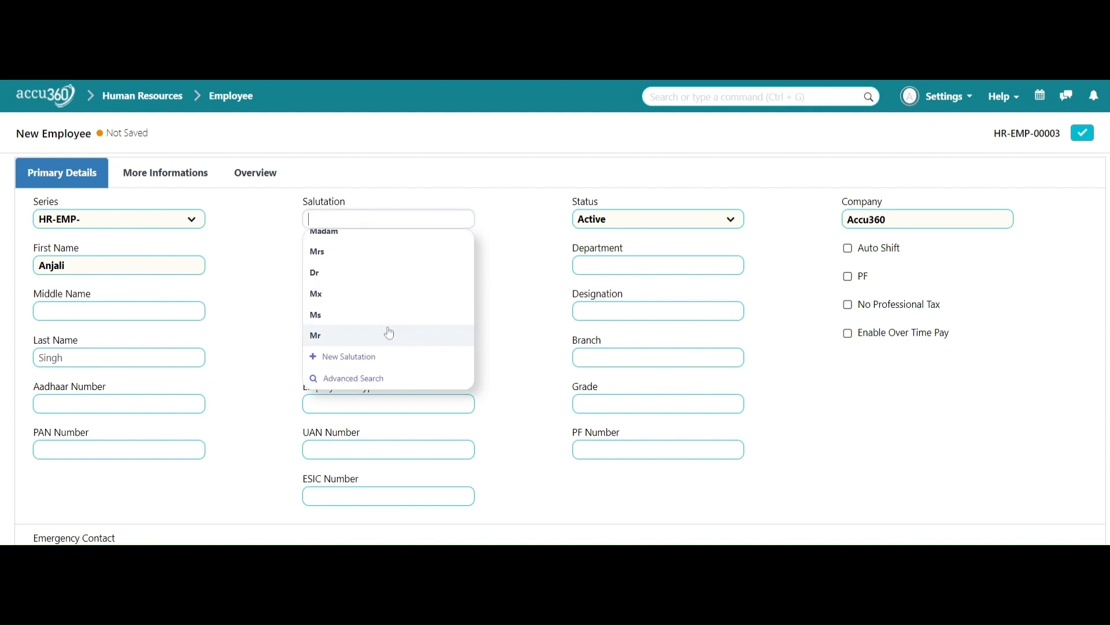
pyautogui.click(387, 317)
pyautogui.click(381, 306)
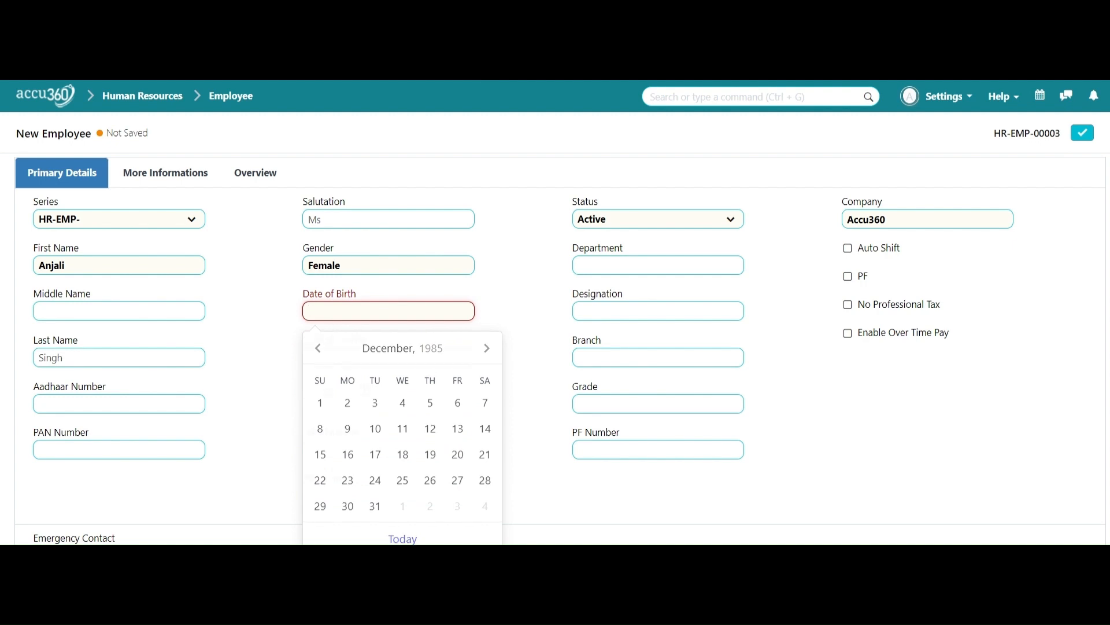
pyautogui.press('Escape')
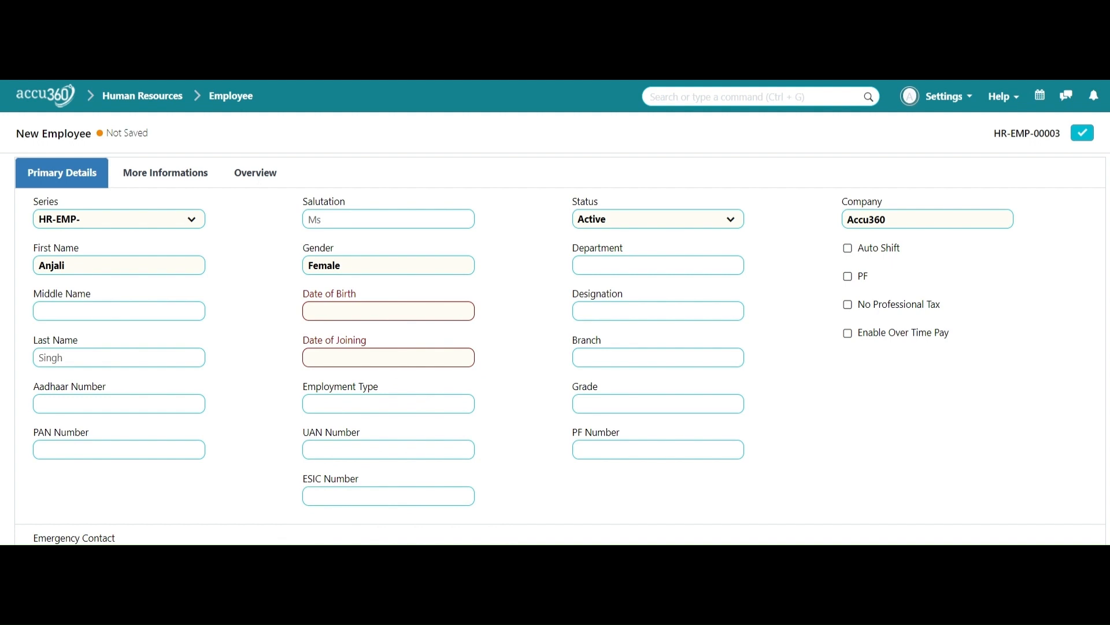
pyautogui.click(355, 308)
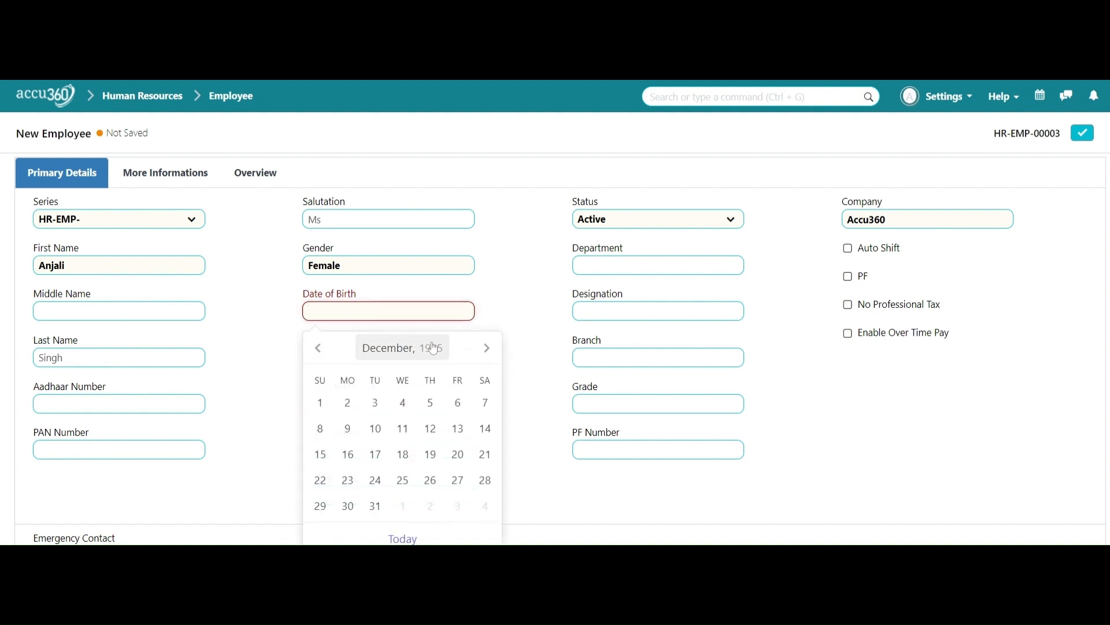
pyautogui.click(403, 348)
pyautogui.click(400, 352)
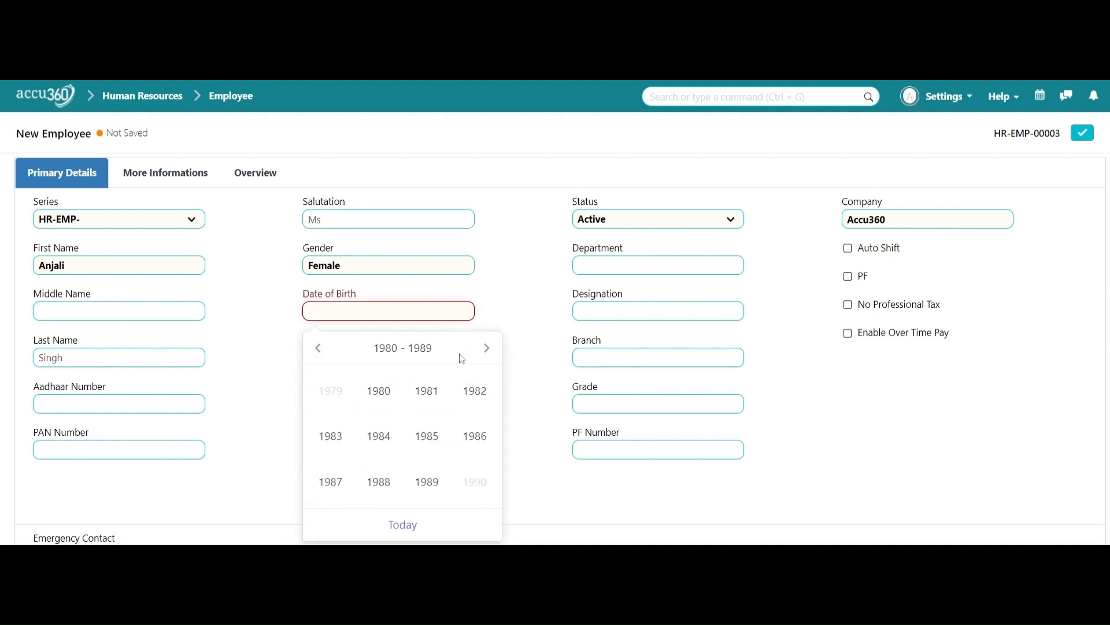
pyautogui.click(488, 349)
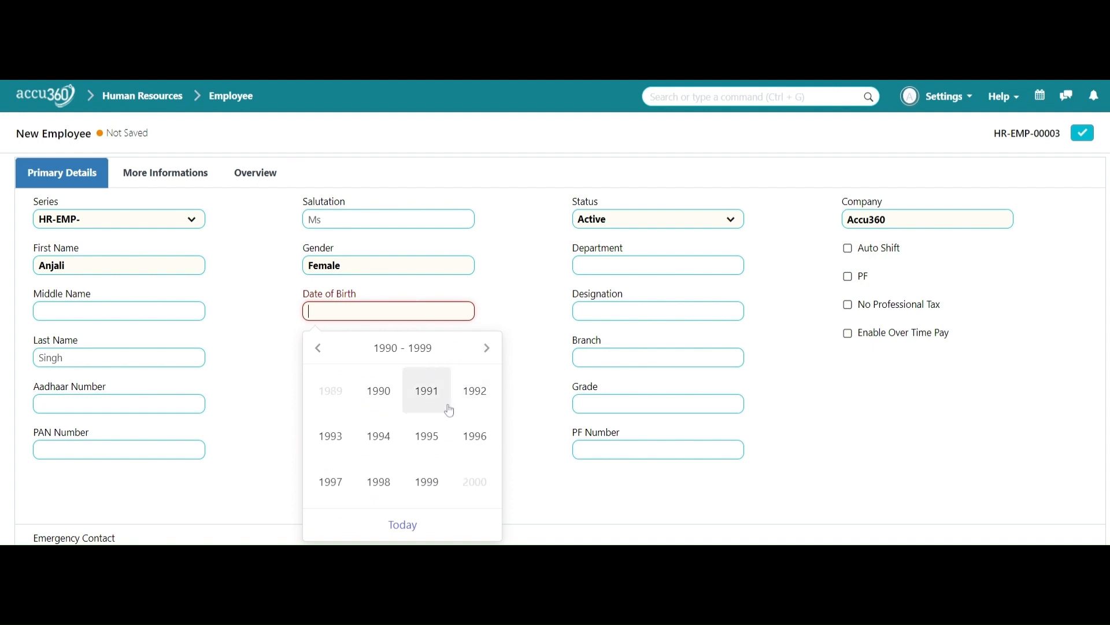
pyautogui.click(326, 447)
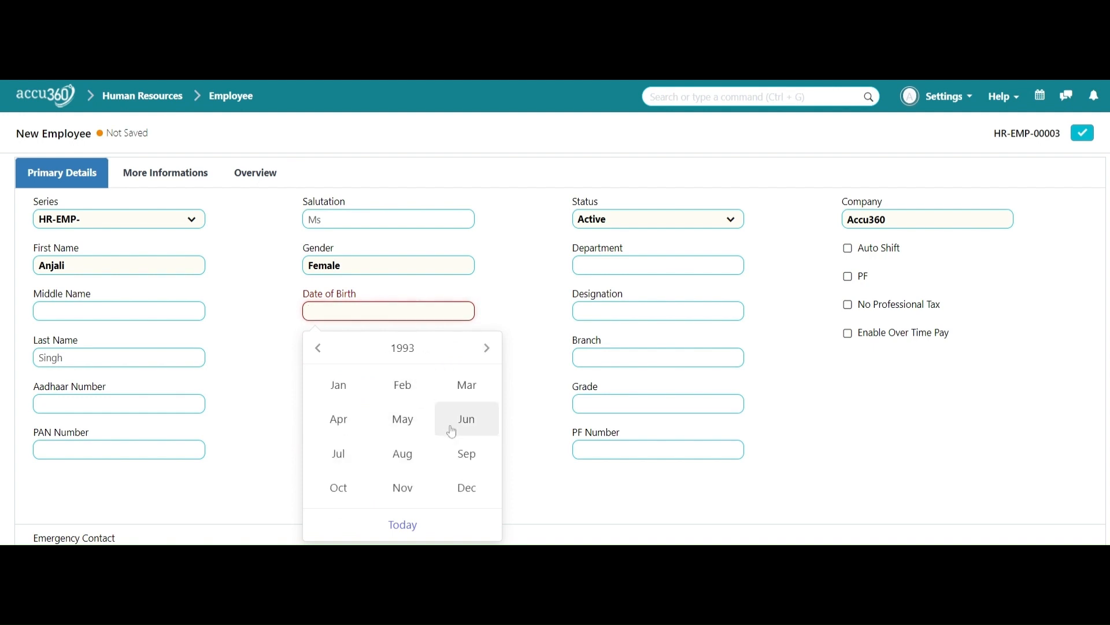
pyautogui.click(444, 457)
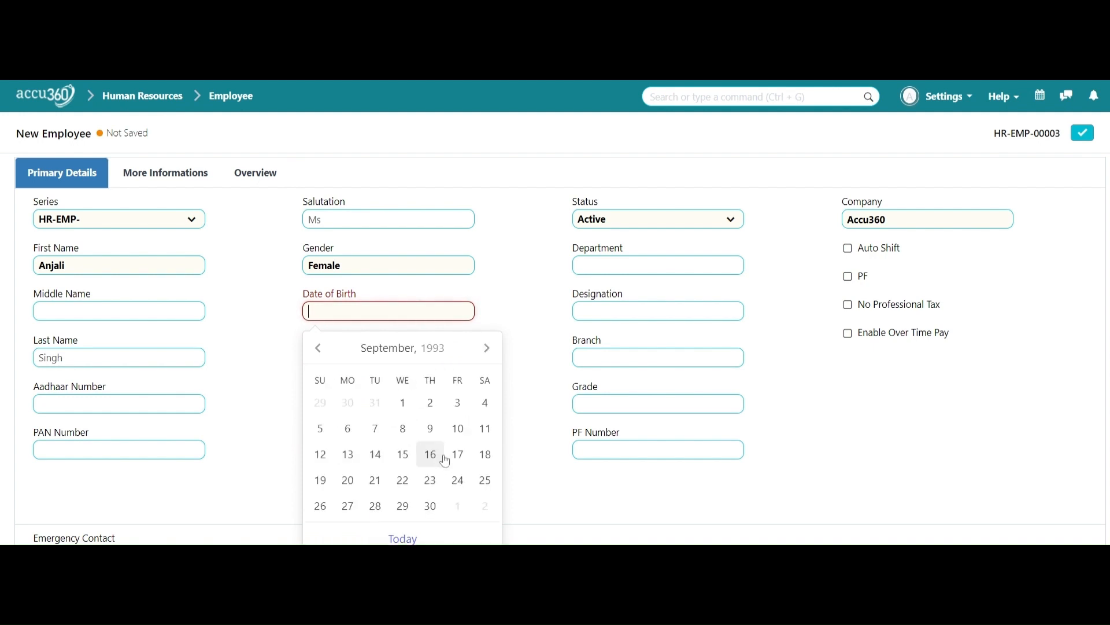
pyautogui.click(347, 481)
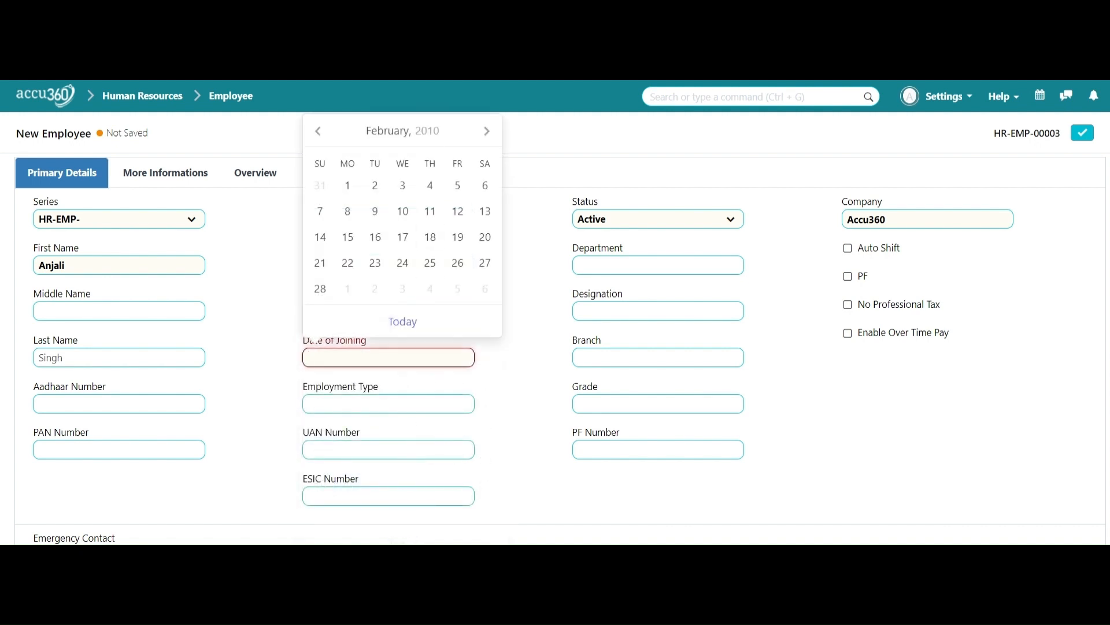
pyautogui.press('Escape')
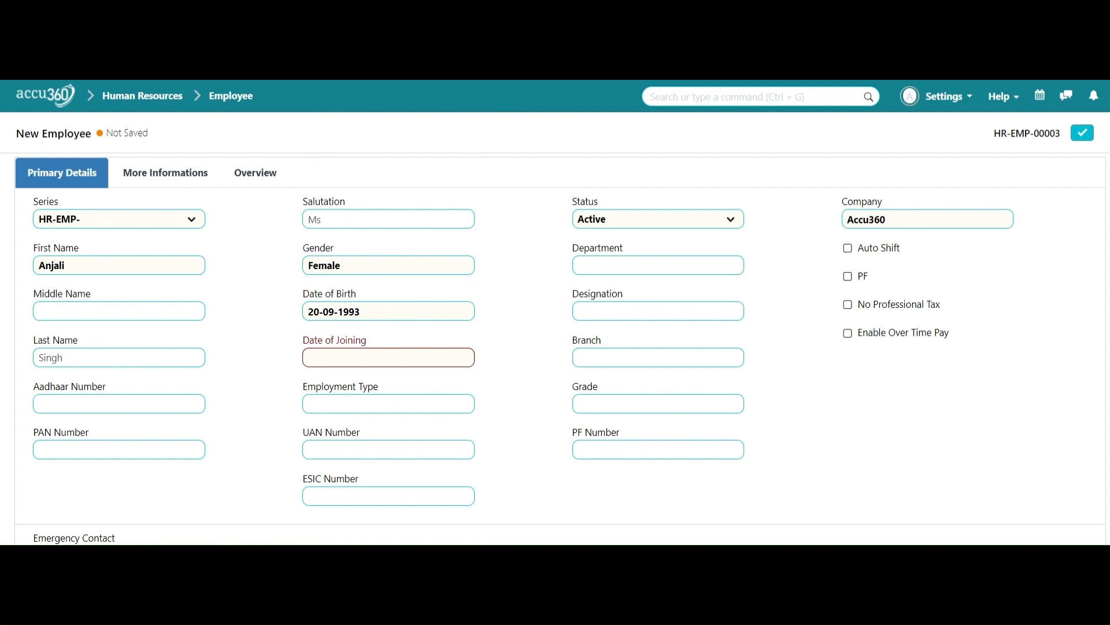
# Step: Set the date of joining to 15-03-2018
pyautogui.click(316, 343)
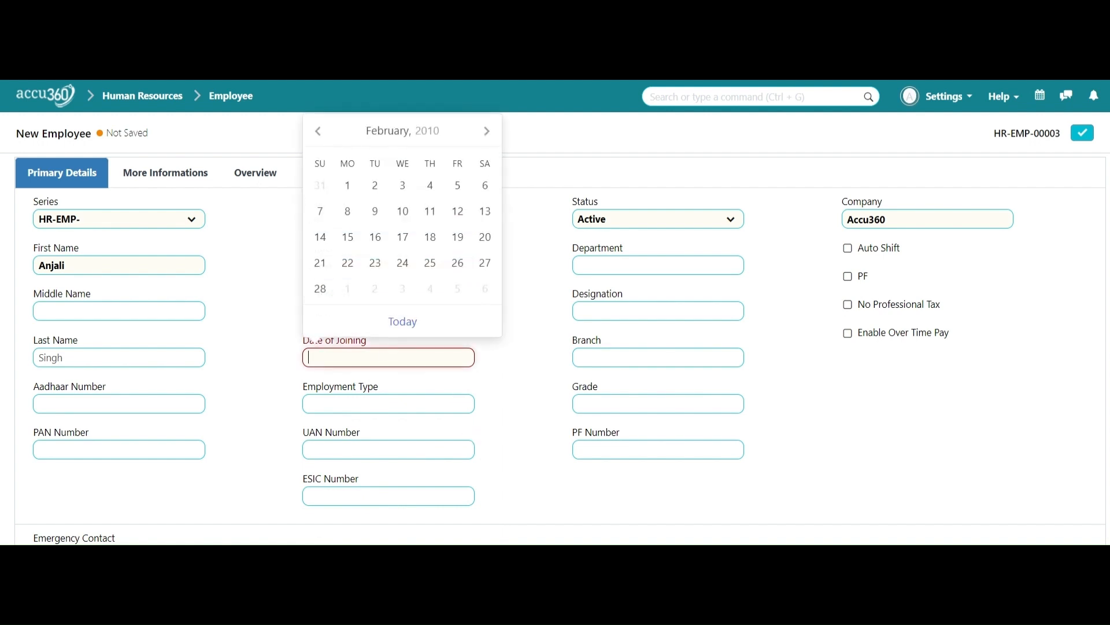
pyautogui.click(432, 134)
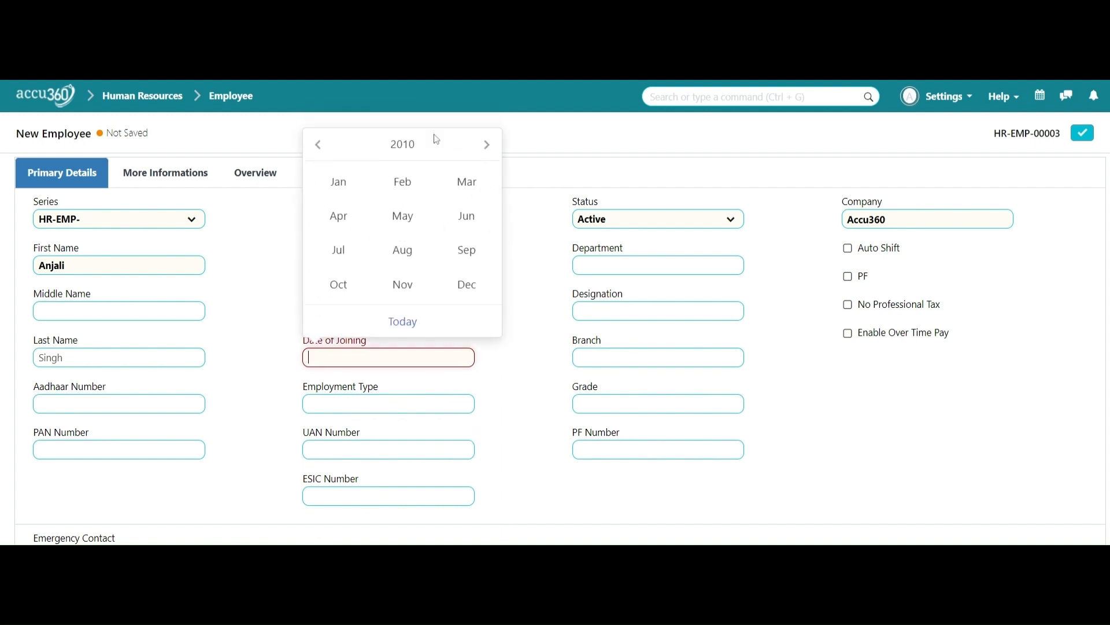
pyautogui.click(487, 146)
pyautogui.click(487, 145)
pyautogui.click(487, 146)
pyautogui.click(487, 146)
pyautogui.click(487, 146)
pyautogui.click(487, 146)
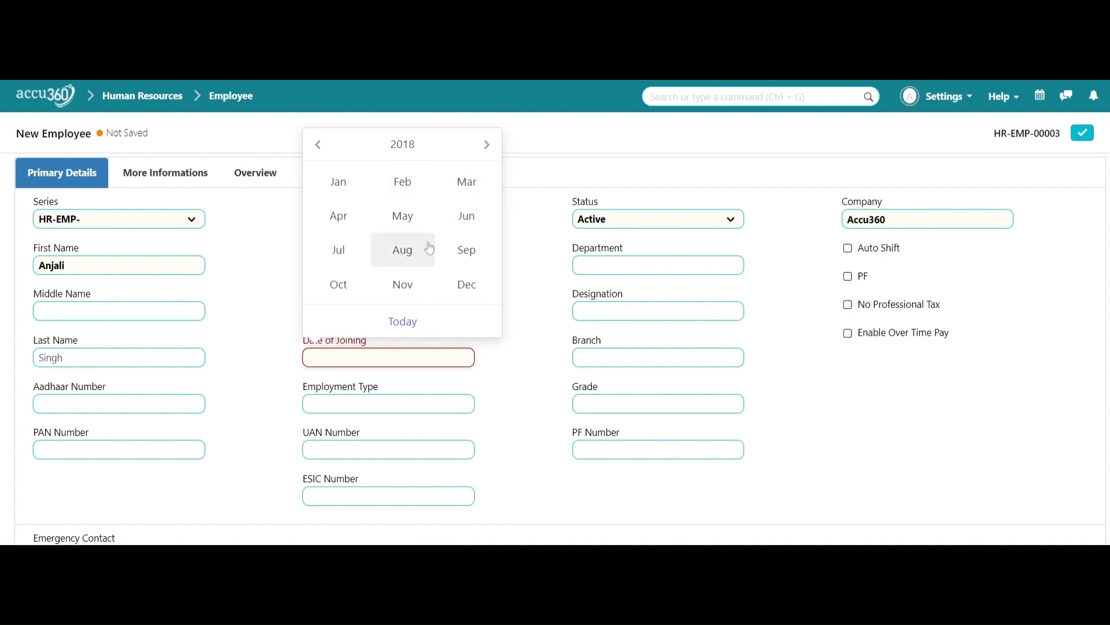
pyautogui.click(456, 173)
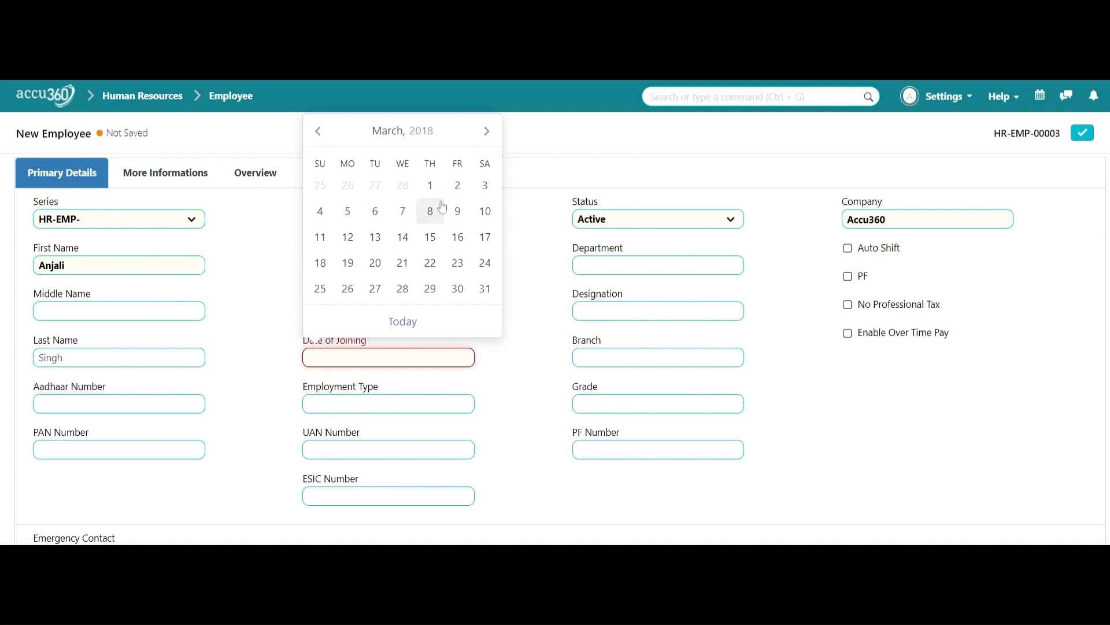
pyautogui.click(424, 235)
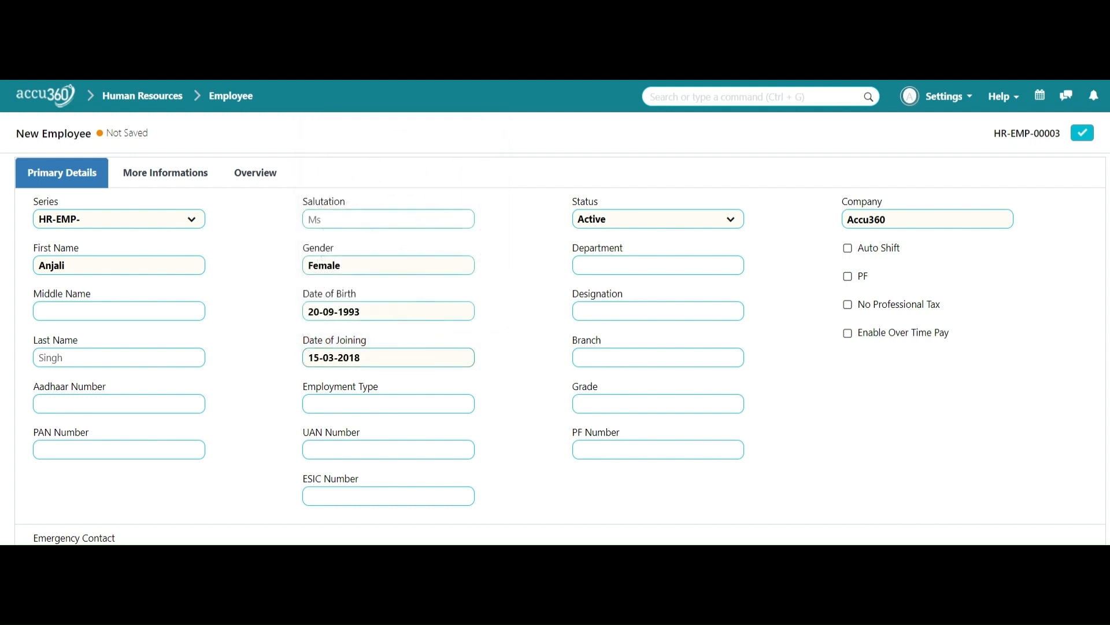
pyautogui.click(388, 404)
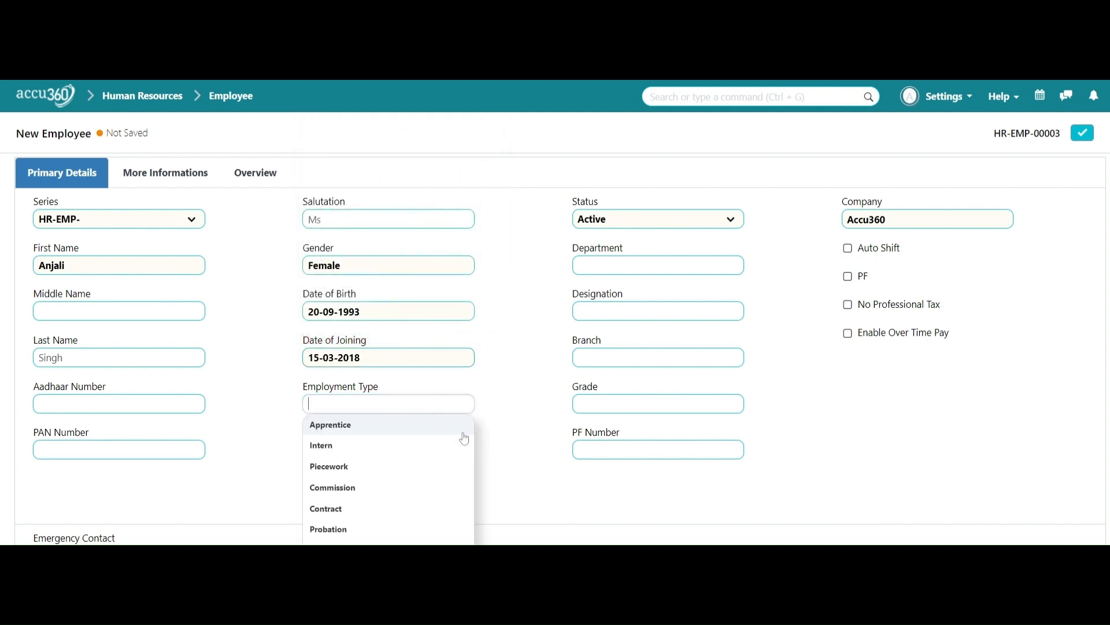
# Step: Change the employment type from Full-time to Contract
pyautogui.scroll(-1, 428, 491)
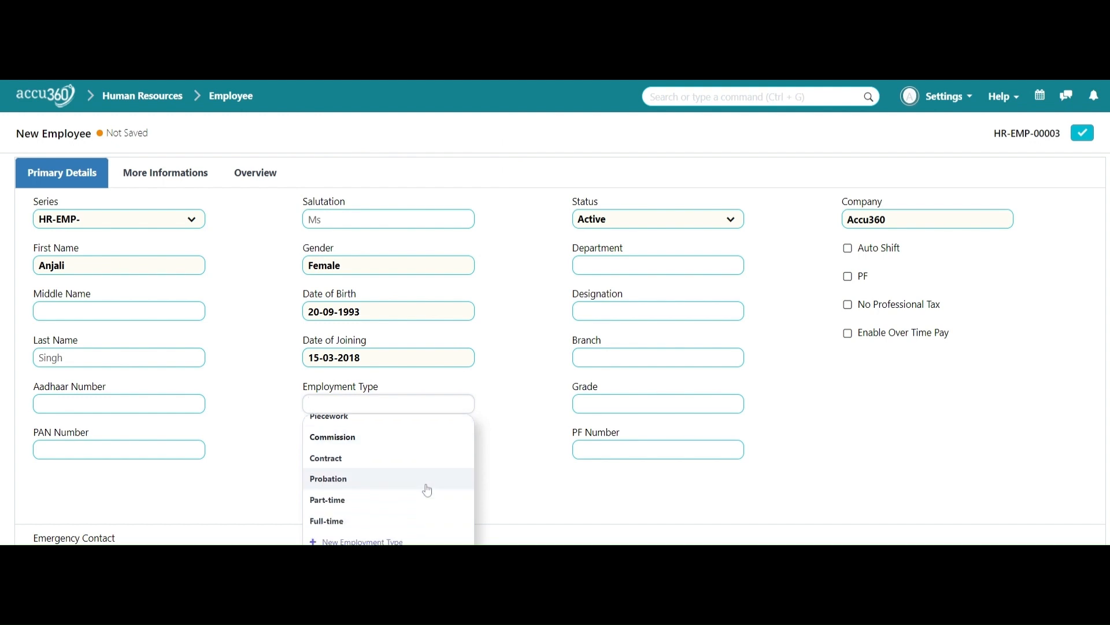
pyautogui.click(398, 522)
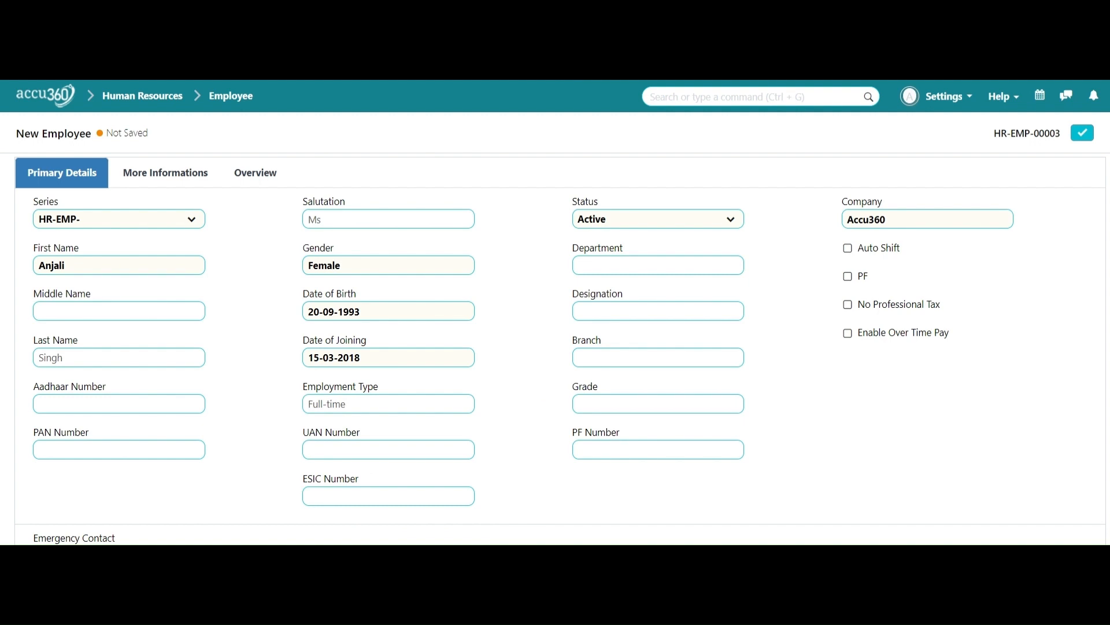
pyautogui.click(370, 404)
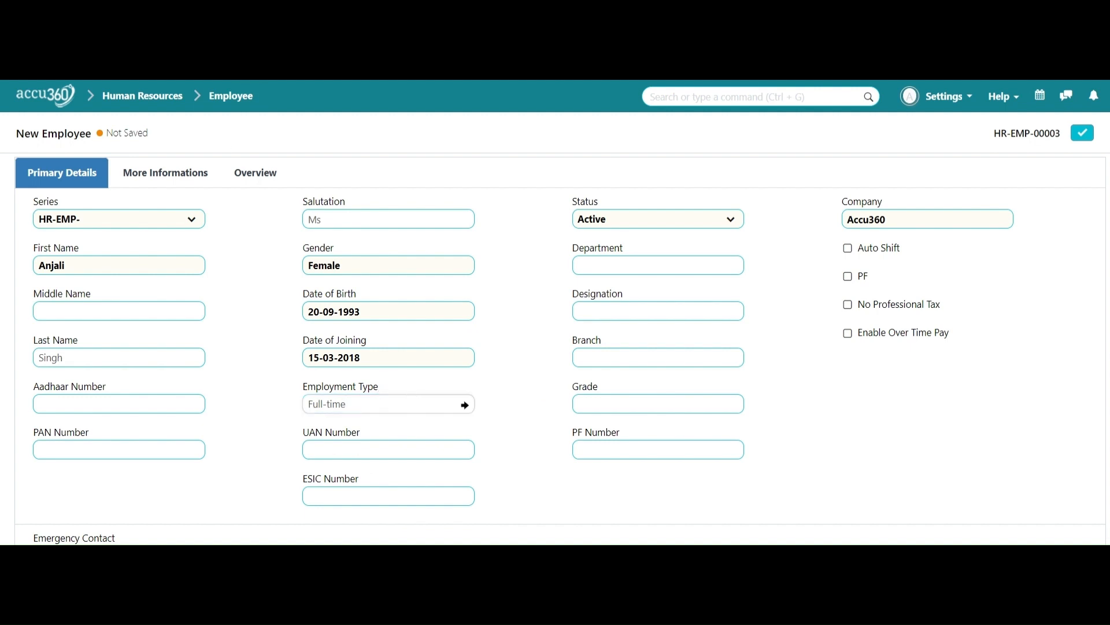
pyautogui.press('BackSpace')
pyautogui.press('BackSpace')
pyautogui.press('BackSpace')
pyautogui.press('BackSpace')
pyautogui.press('BackSpace')
pyautogui.press('BackSpace')
pyautogui.press('BackSpace')
pyautogui.press('BackSpace')
pyautogui.press('BackSpace')
pyautogui.write('con')
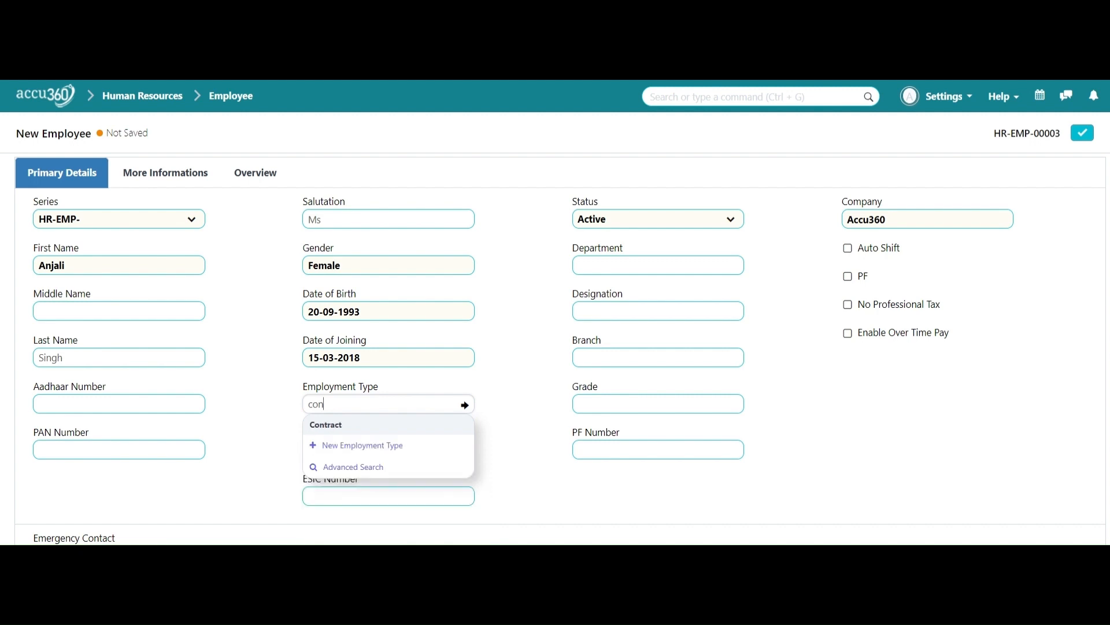
pyautogui.click(370, 426)
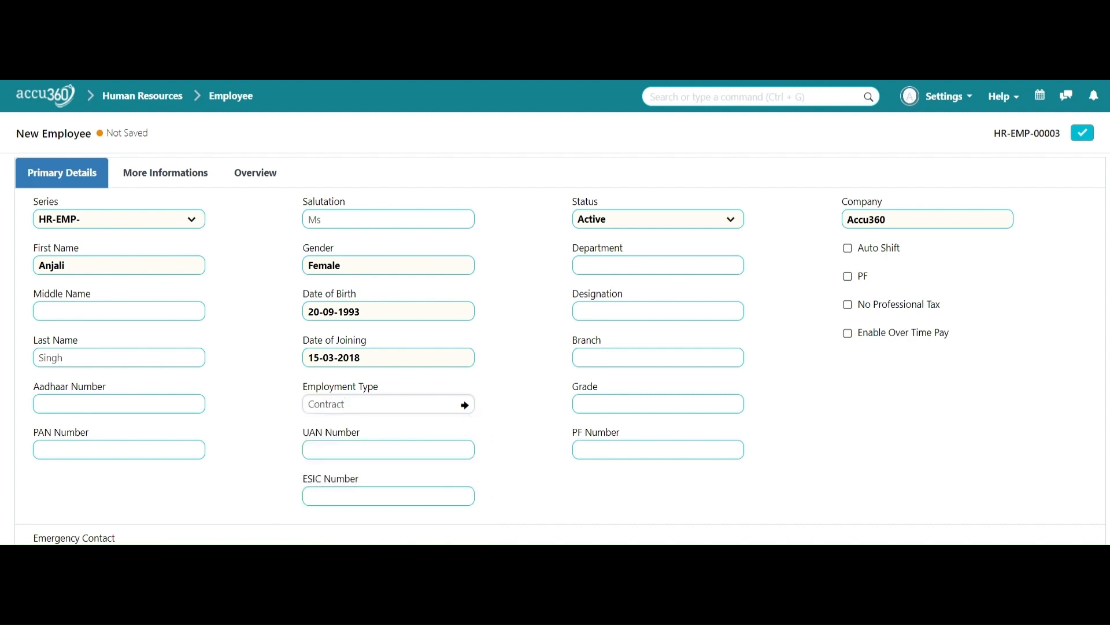
pyautogui.click(699, 265)
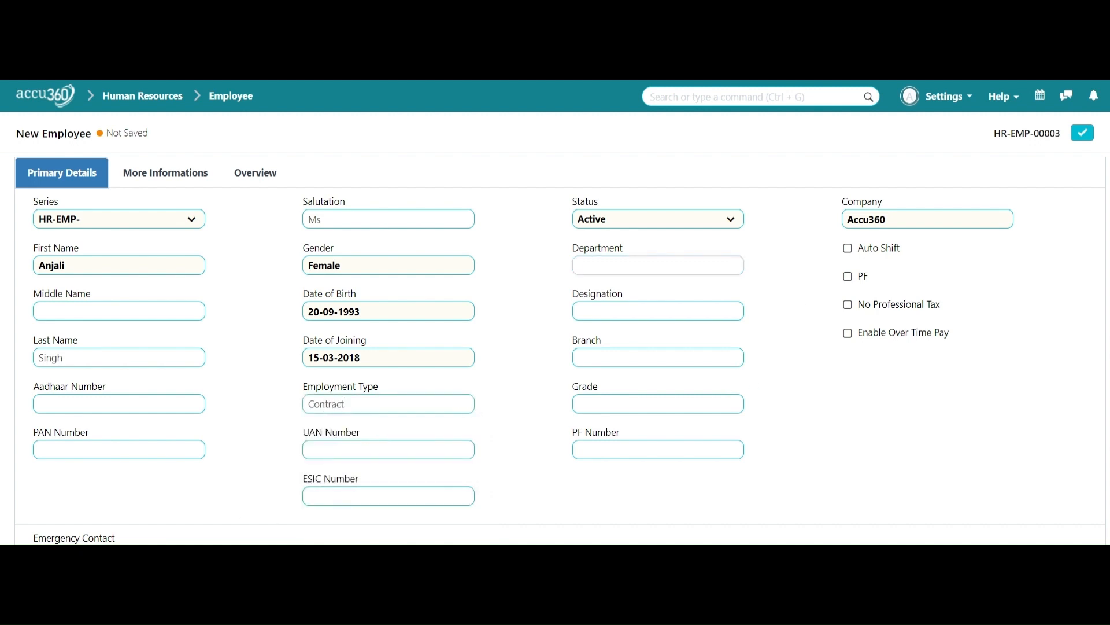
# Step: Set the department to Human Resources - A3 and the designation to Associate
pyautogui.scroll(-3, 676, 409)
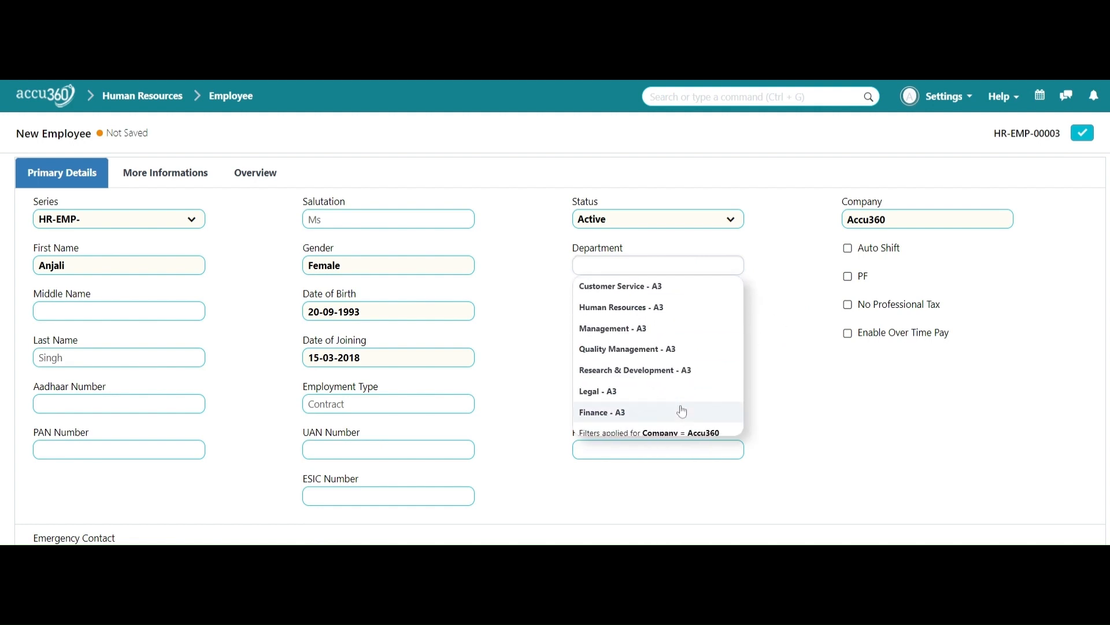
pyautogui.scroll(2, 679, 408)
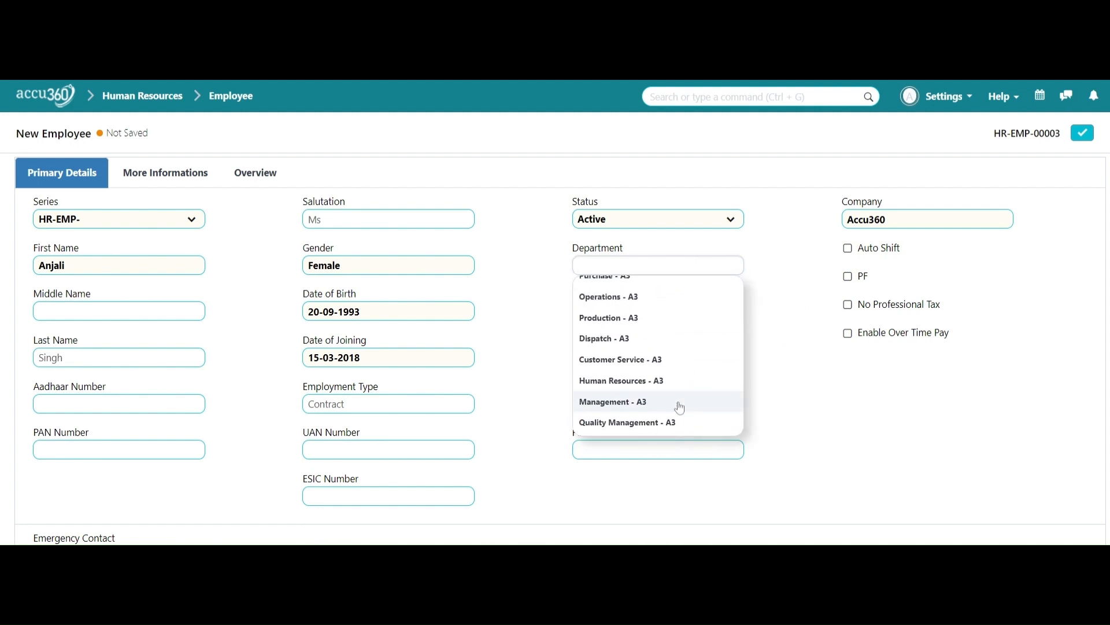
pyautogui.click(657, 379)
pyautogui.click(504, 81)
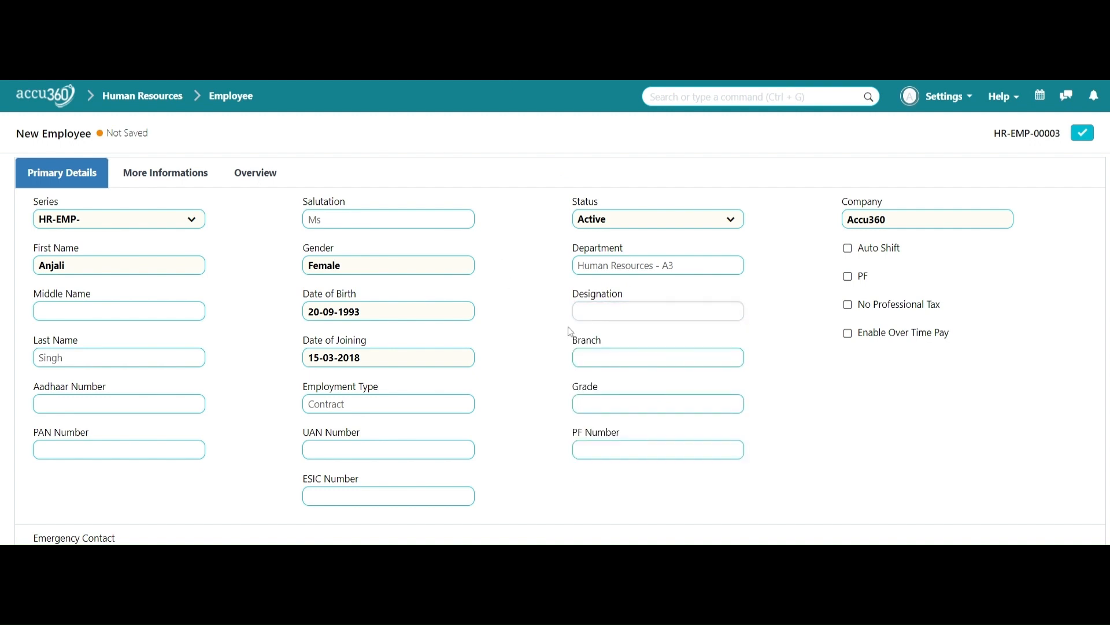
pyautogui.click(581, 315)
pyautogui.scroll(-1, 711, 426)
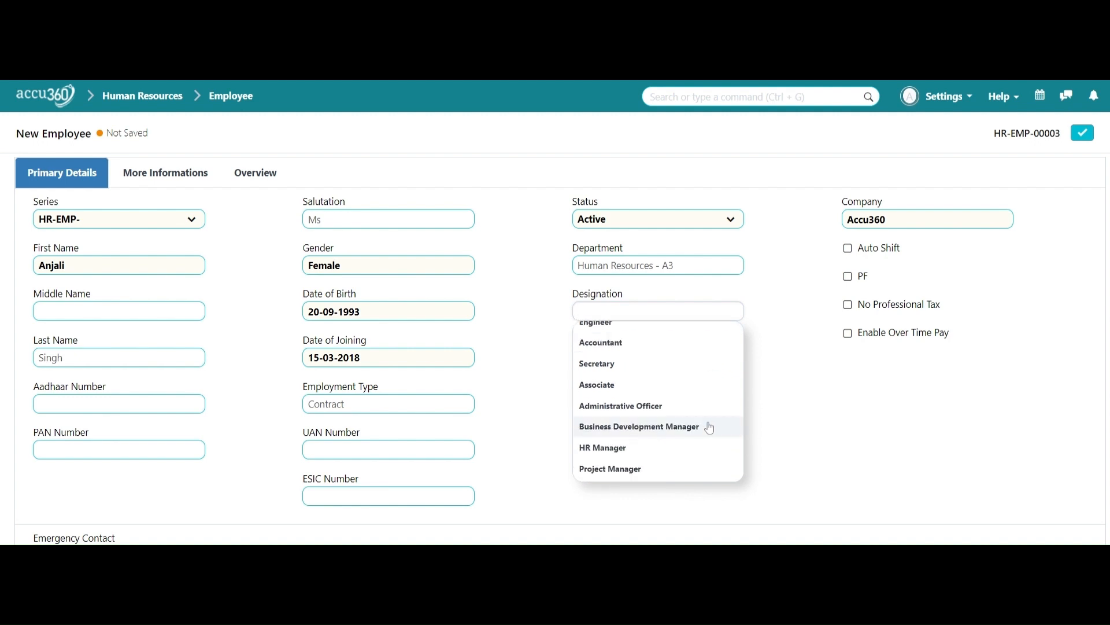
pyautogui.scroll(-1, 706, 428)
pyautogui.scroll(-1, 699, 429)
pyautogui.scroll(3, 682, 436)
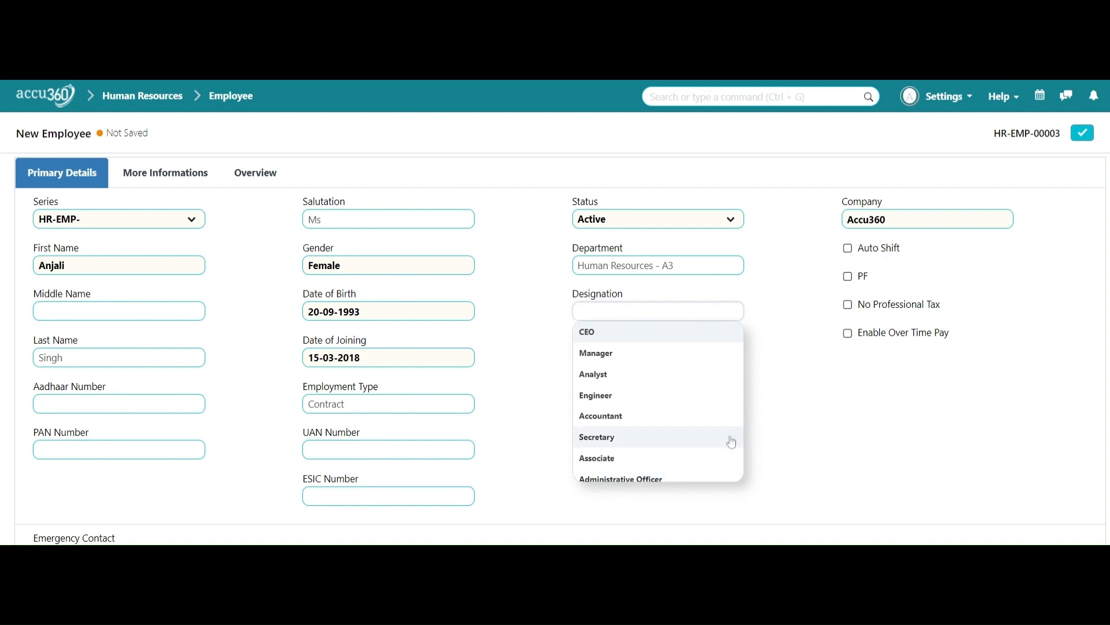
pyautogui.click(640, 463)
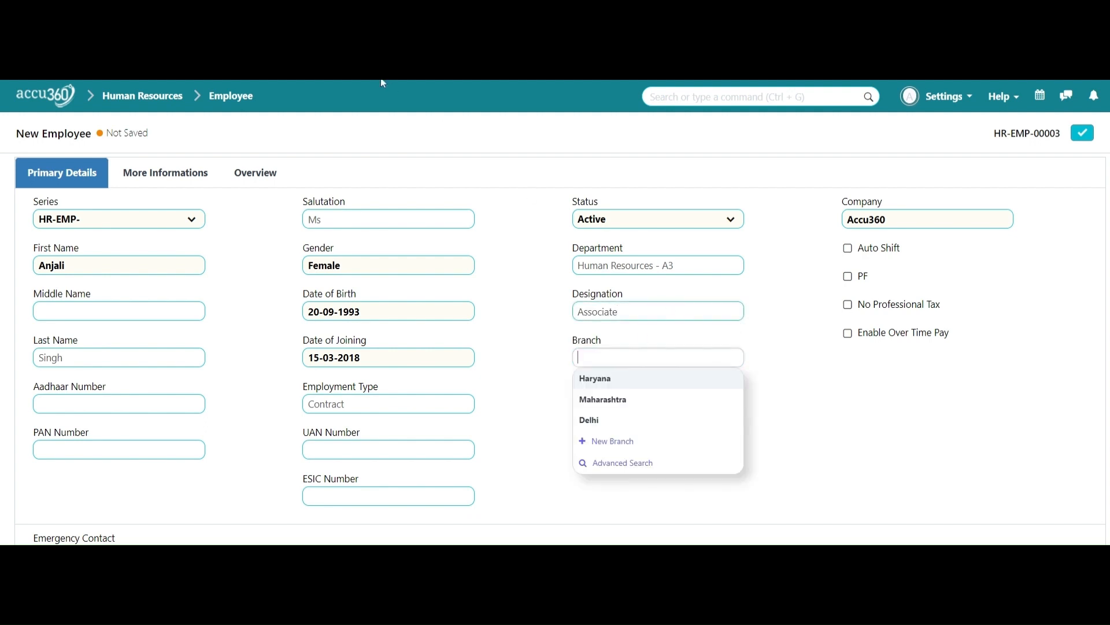
# Step: Set the branch to Haryana and check the available grades
pyautogui.click(395, 72)
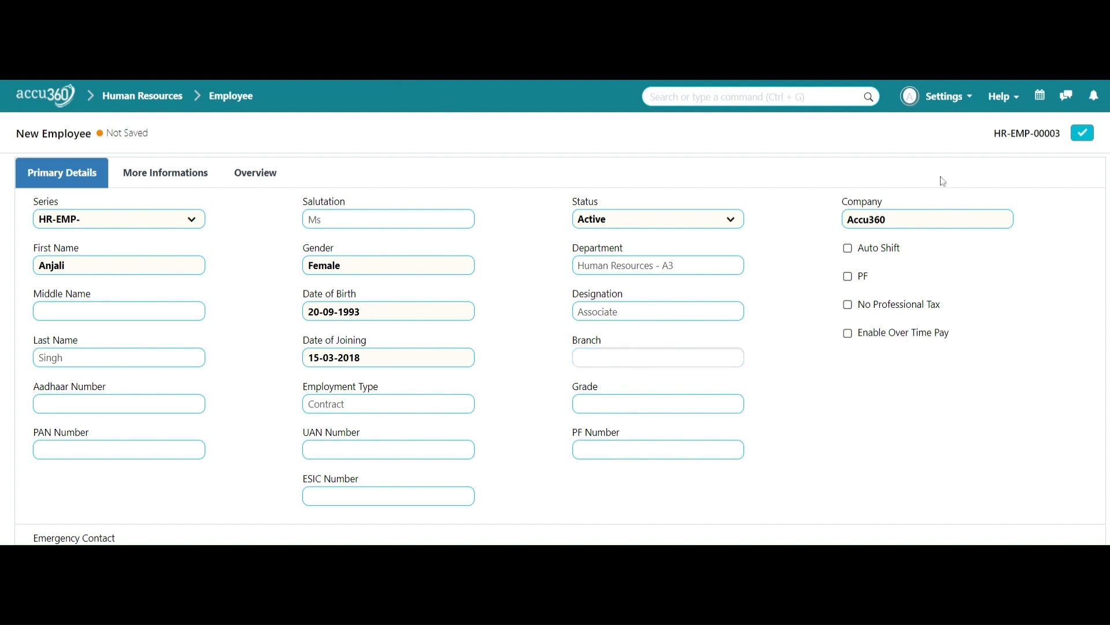
pyautogui.click(659, 379)
pyautogui.press('Tab')
pyautogui.click(901, 393)
# Step: Expand Contact Details and enter the mobile number without the +91 prefix
pyautogui.scroll(-4, 900, 385)
pyautogui.scroll(-2, 900, 386)
pyautogui.scroll(10, 900, 385)
pyautogui.click(198, 181)
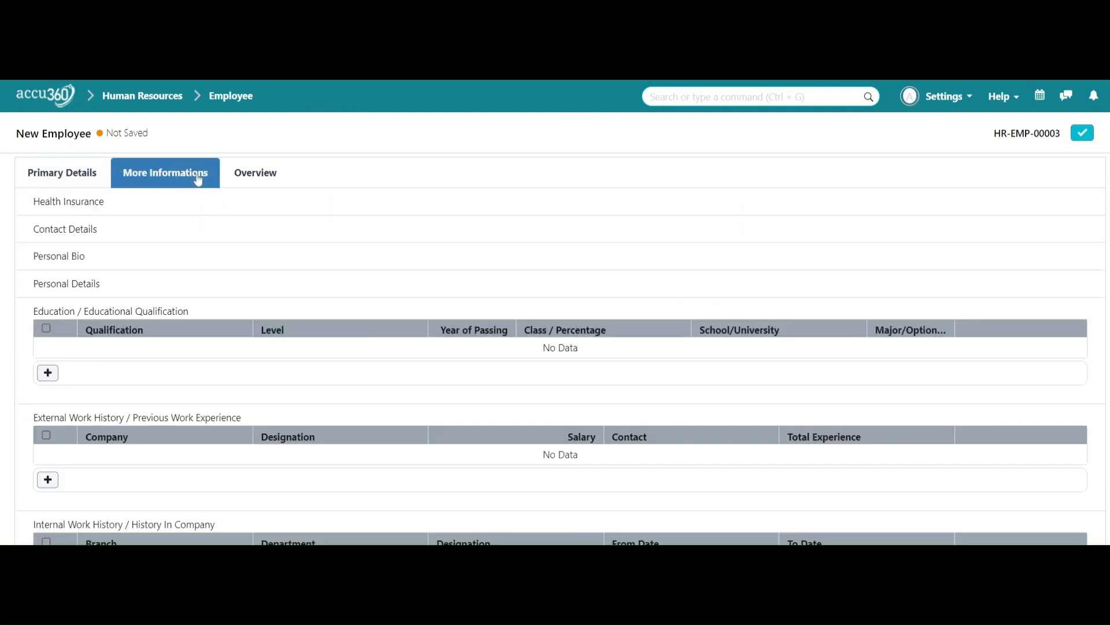
pyautogui.click(61, 232)
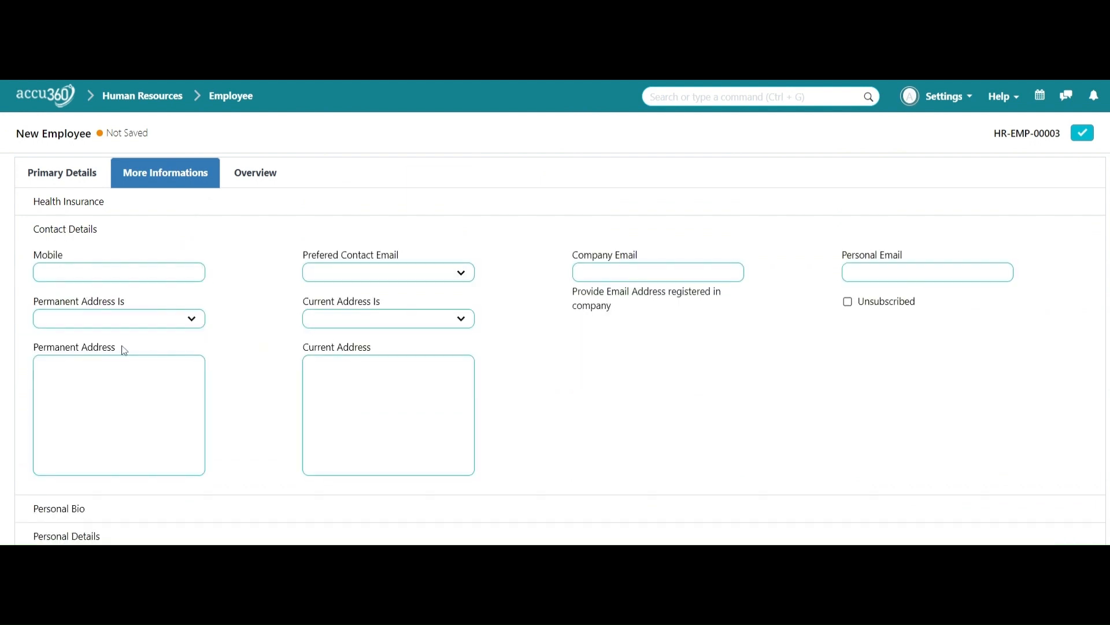
pyautogui.click(109, 274)
pyautogui.write('+91 98765 XXXXX')
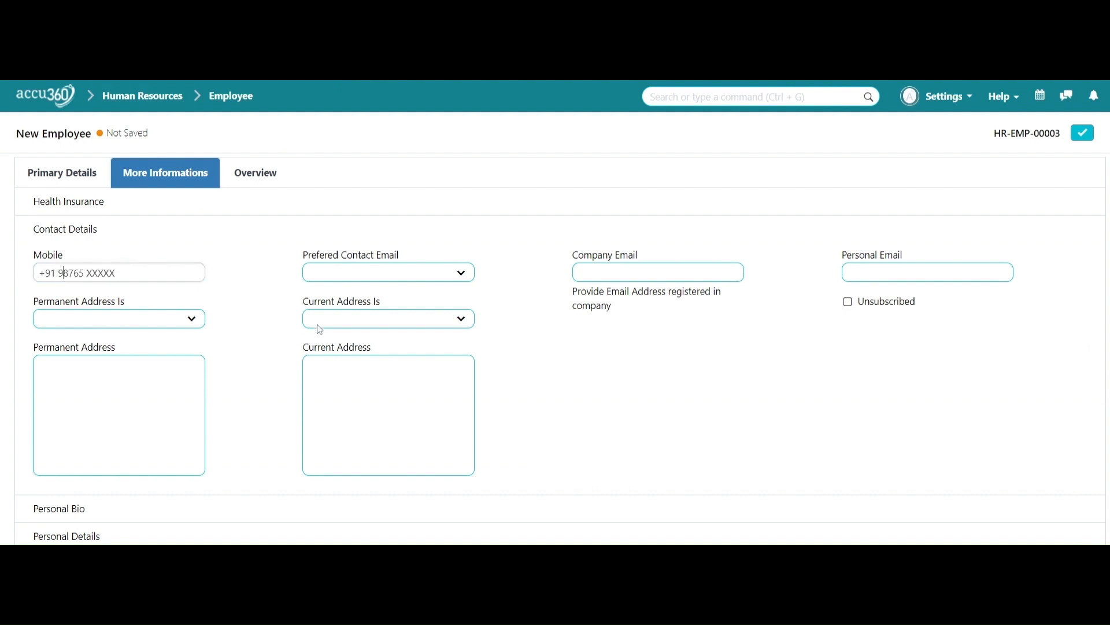
pyautogui.press('BackSpace')
pyautogui.press('BackSpace')
pyautogui.press('BackSpace')
pyautogui.press('BackSpace')
# Step: Add the personal email as preferred contact and mark both addresses Owned
pyautogui.click(717, 272)
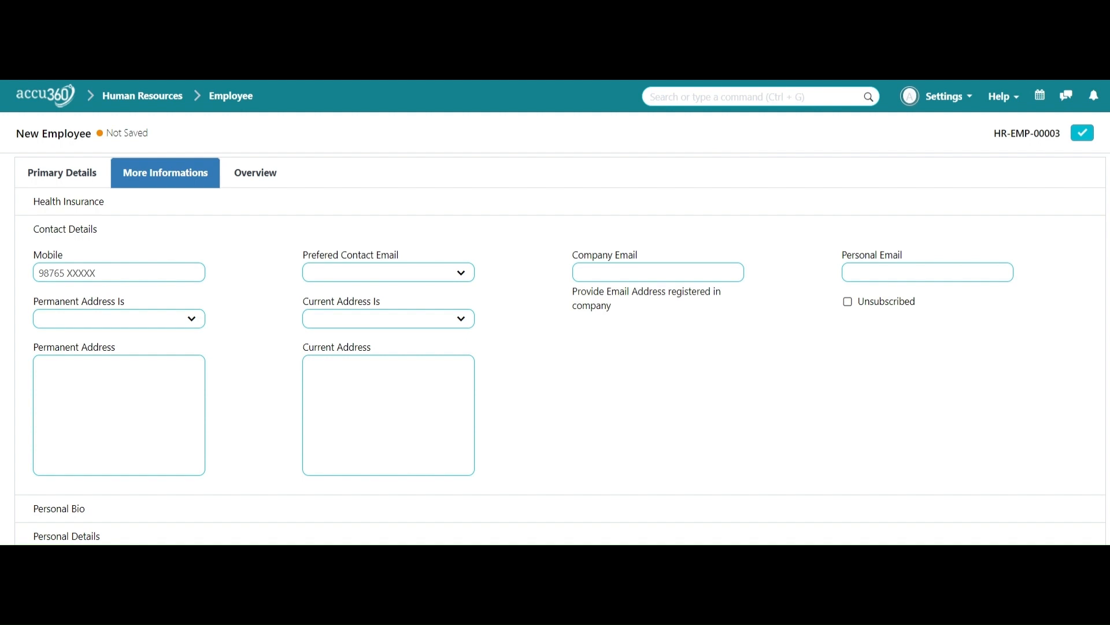
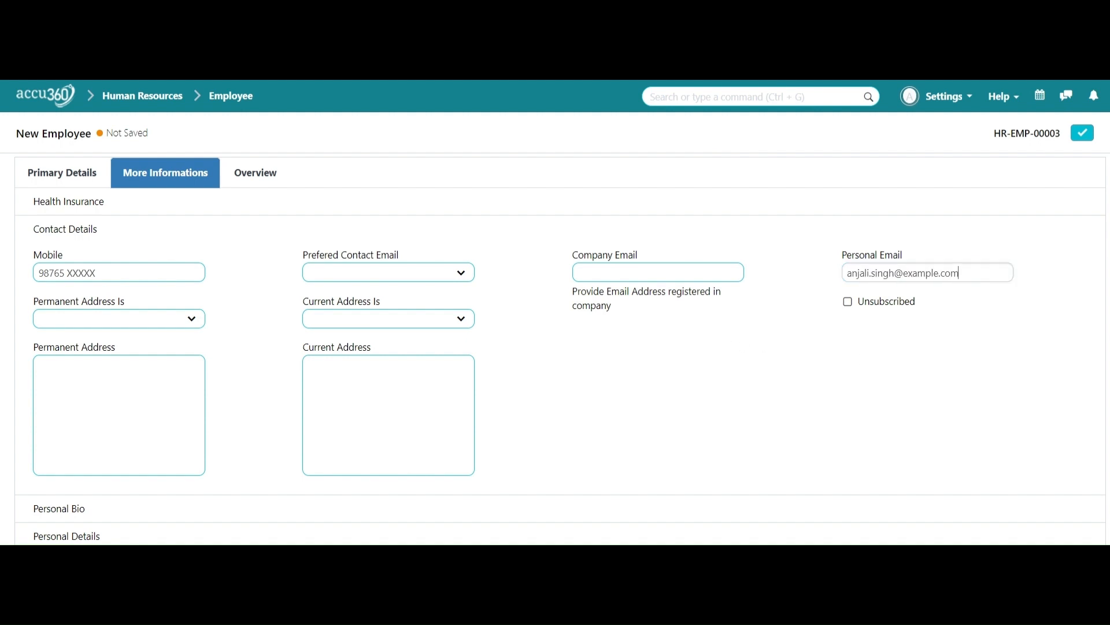
pyautogui.click(393, 279)
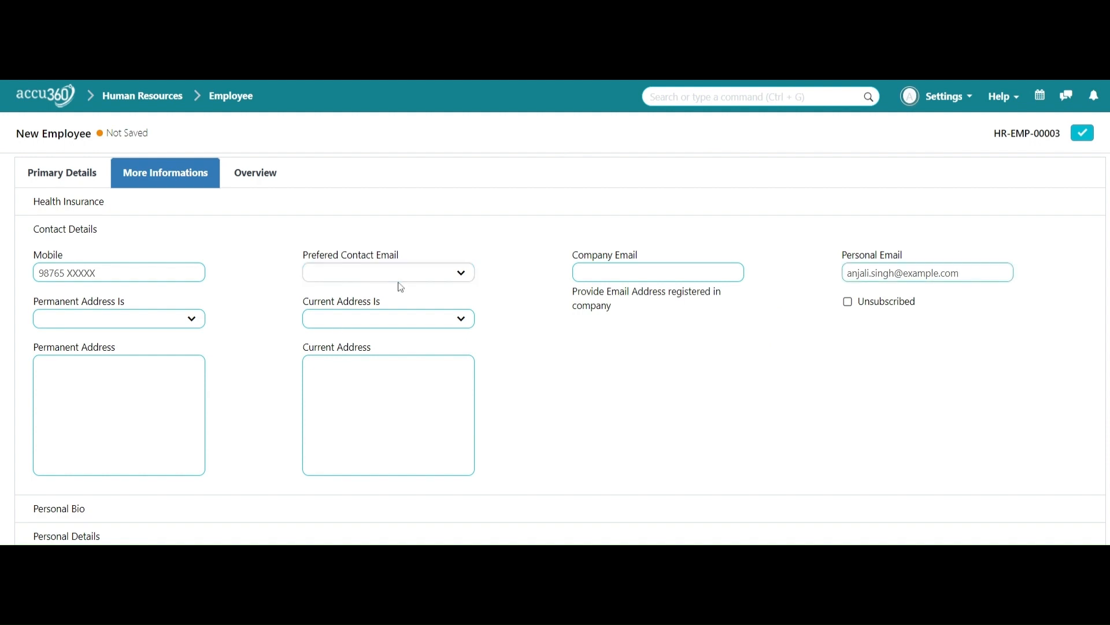
pyautogui.click(400, 288)
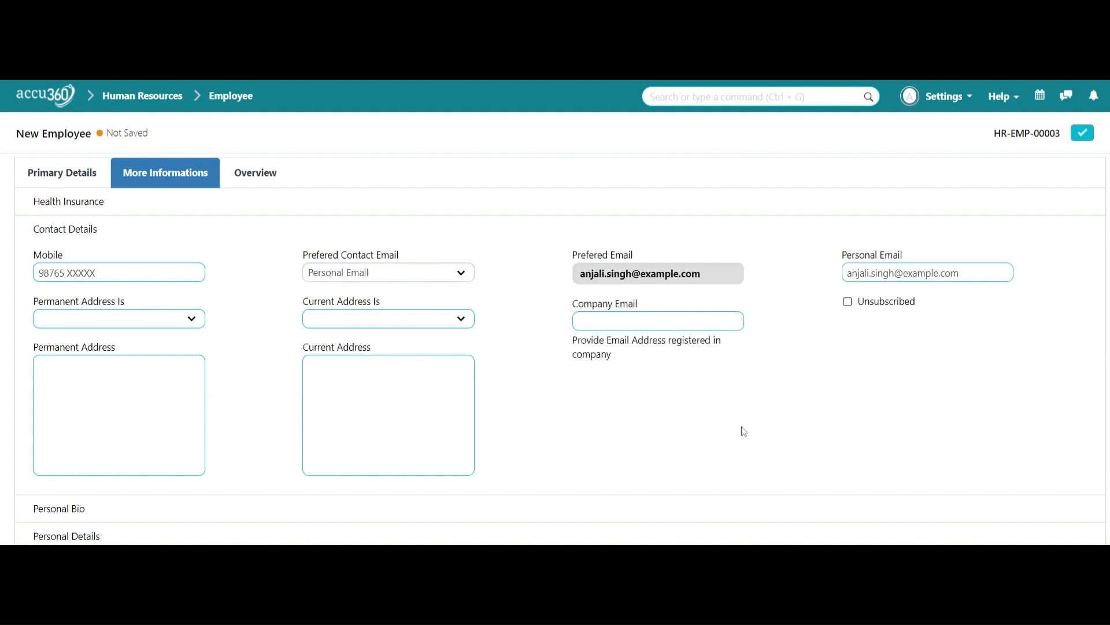
pyautogui.click(462, 318)
pyautogui.click(457, 365)
pyautogui.click(202, 324)
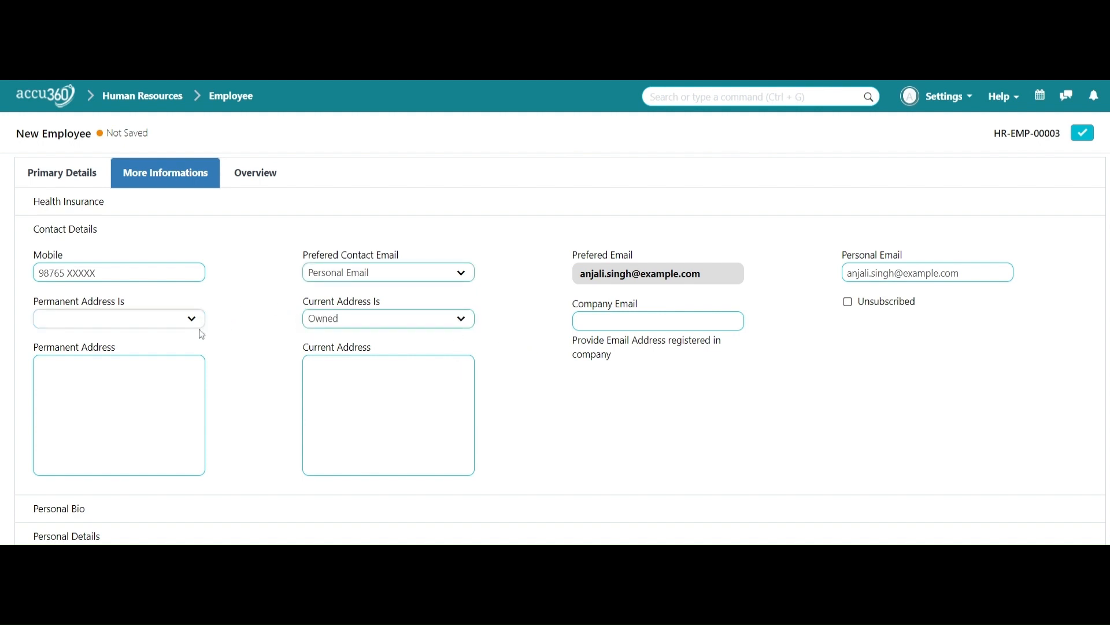
pyautogui.click(172, 367)
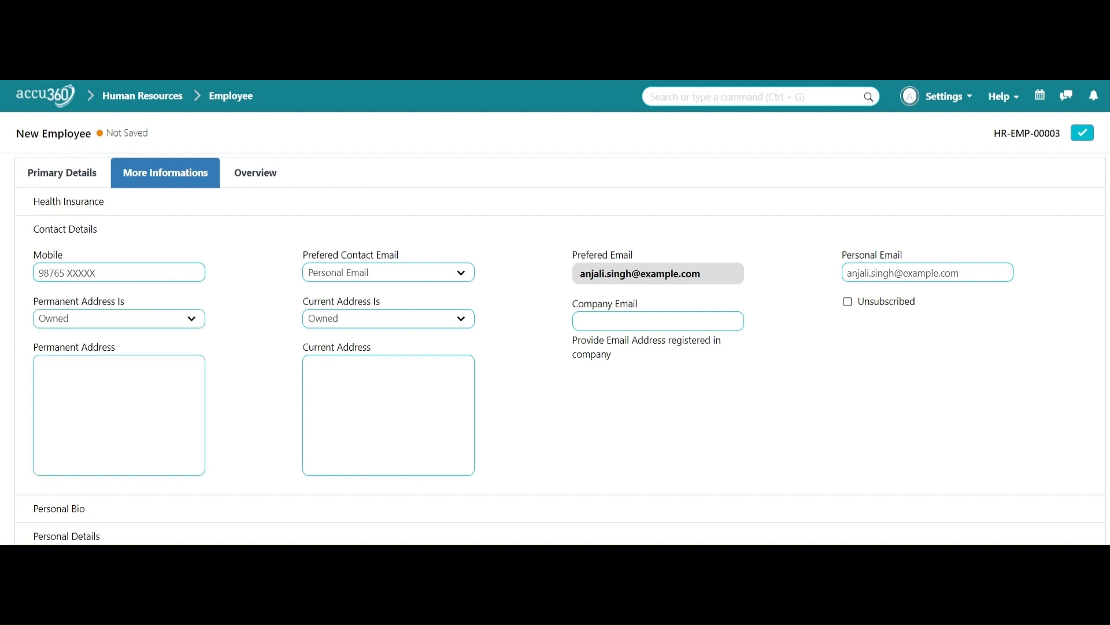
# Step: Enter the employee's street address as both permanent and current address
pyautogui.click(105, 386)
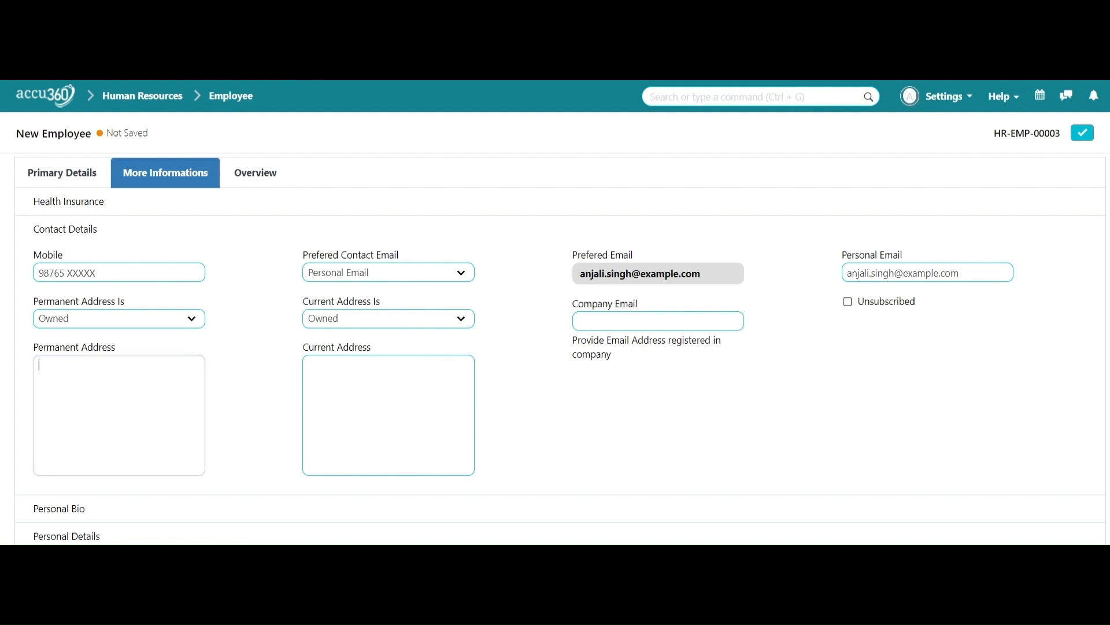
pyautogui.write('789, Garden Street, Haryana, India')
pyautogui.click(374, 387)
pyautogui.write('789, Garden Street, Haryana, India')
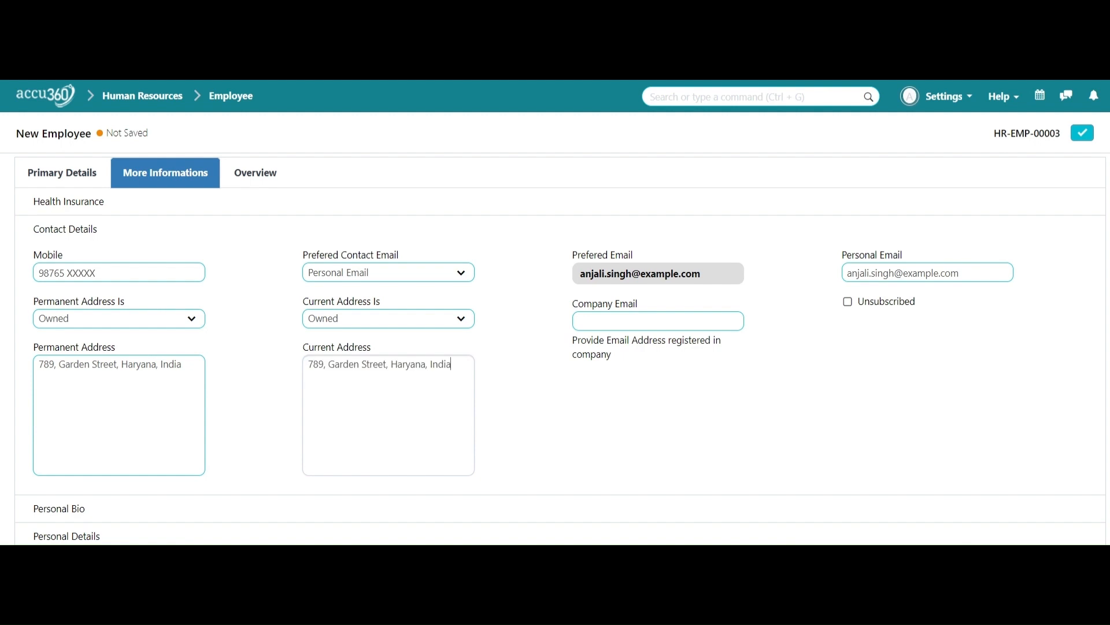
pyautogui.scroll(-4, 550, 462)
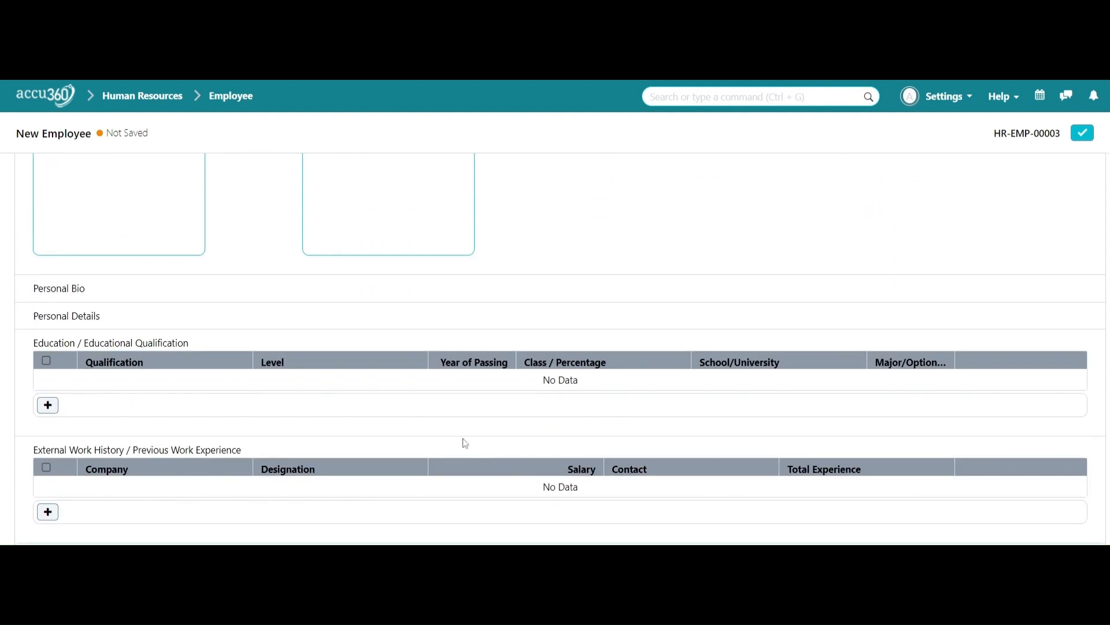
# Step: Add an education row with qualification MBA and major Human Resource Management
pyautogui.click(48, 405)
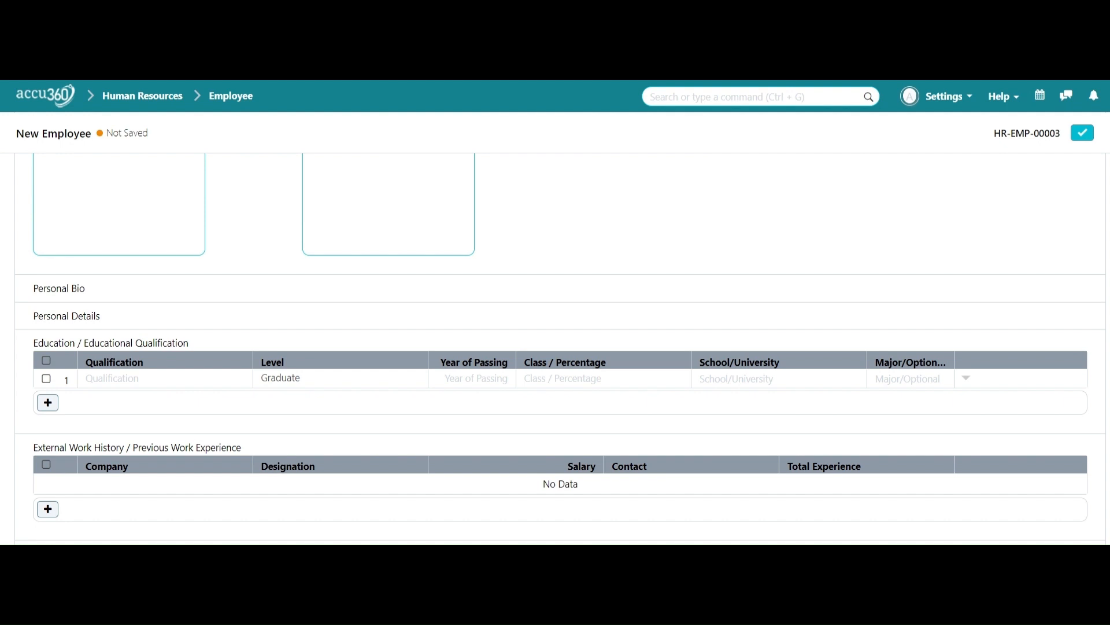
pyautogui.hotkey('ctrl', 'v')
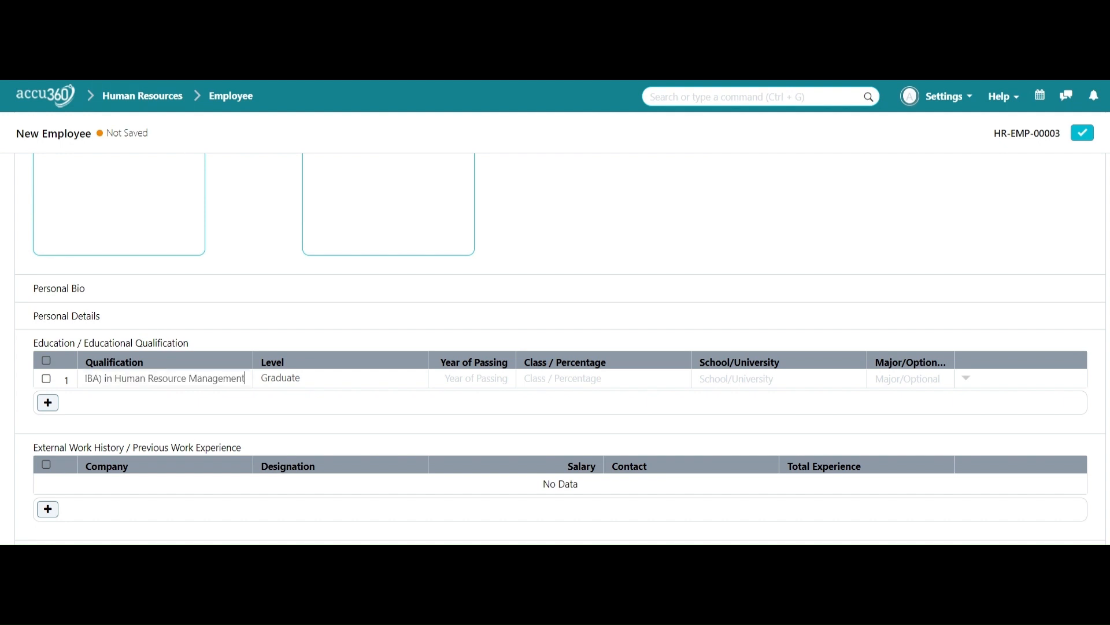
pyautogui.hotkey('shift', 'Left')
pyautogui.hotkey('shift', 'Left')
pyautogui.hotkey('shift', 'Left')
pyautogui.hotkey('shift', 'Left')
pyautogui.hotkey('shift', 'Left')
pyautogui.hotkey('shift', 'Left')
pyautogui.hotkey('shift', 'Left')
pyautogui.hotkey('shift', 'Left')
pyautogui.hotkey('shift', 'Left')
pyautogui.hotkey('shift', 'Left')
pyautogui.hotkey('shift', 'Left')
pyautogui.hotkey('shift', 'Left')
pyautogui.hotkey('shift', 'Left')
pyautogui.hotkey('shift', 'Left')
pyautogui.hotkey('shift', 'Left')
pyautogui.hotkey('shift', 'Left')
pyautogui.hotkey('shift', 'Left')
pyautogui.hotkey('shift', 'Left')
pyautogui.hotkey('shift', 'Left')
pyautogui.hotkey('shift', 'Left')
pyautogui.hotkey('shift', 'Left')
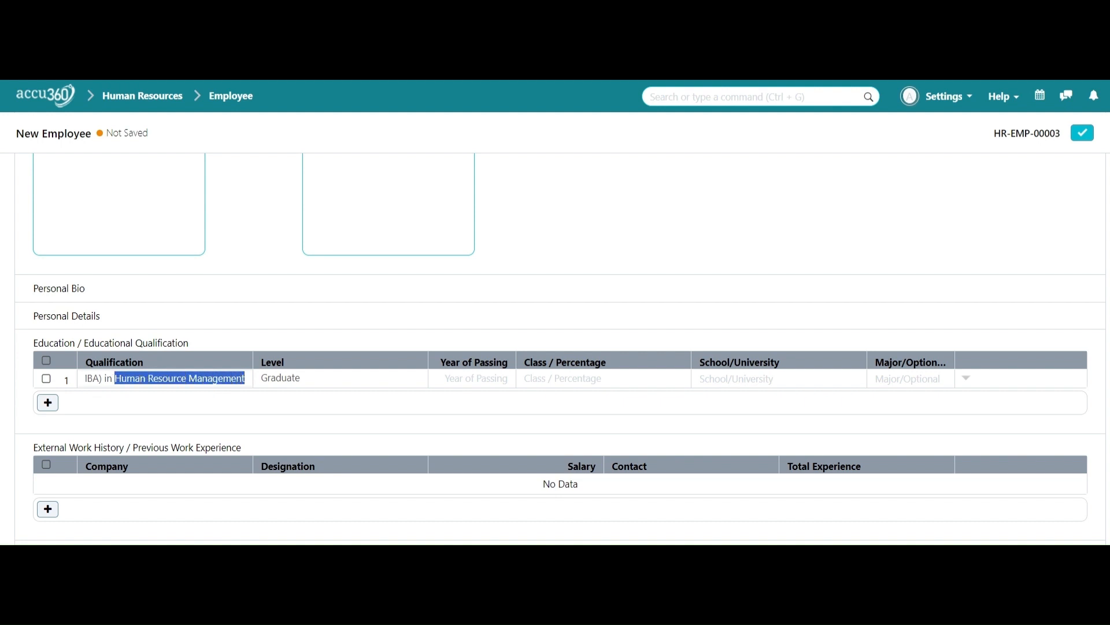
pyautogui.press('BackSpace')
pyautogui.press('BackSpace')
pyautogui.press('BackSpace')
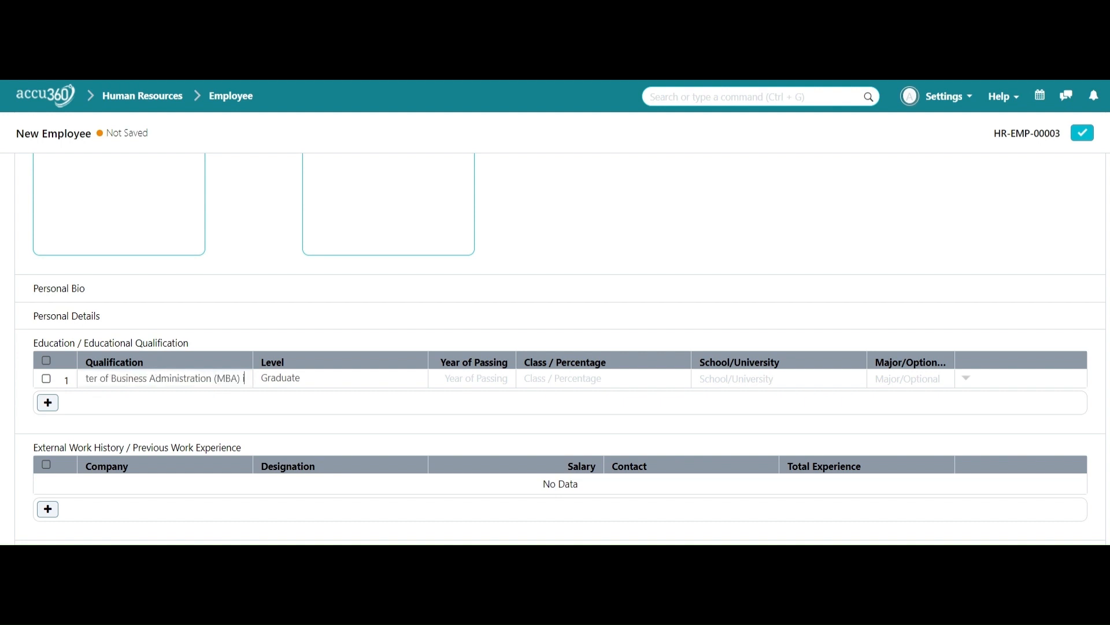
pyautogui.press('BackSpace')
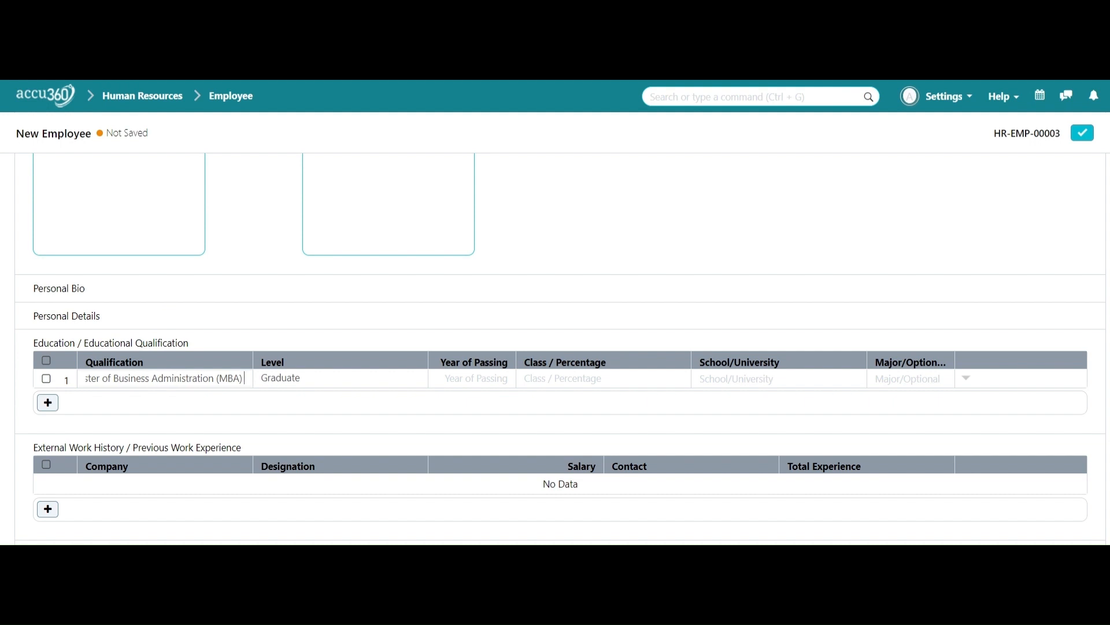
pyautogui.click(911, 378)
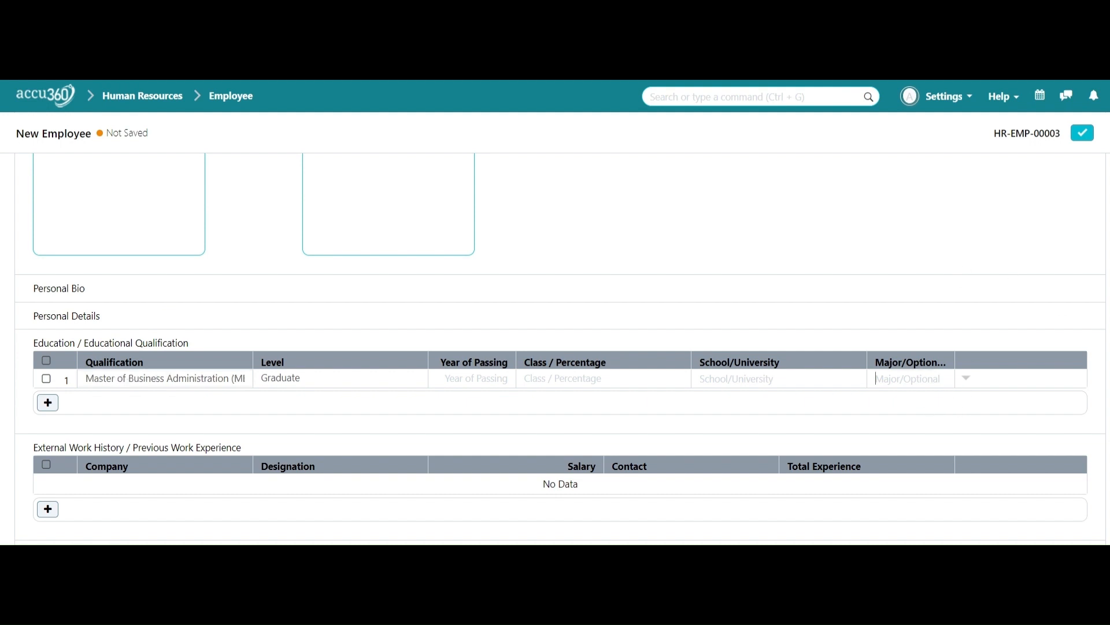
pyautogui.write('Resource Management')
# Step: Enter 2017 as passing year and 90 as percentage, then save the employee
pyautogui.scroll(4, 545, 322)
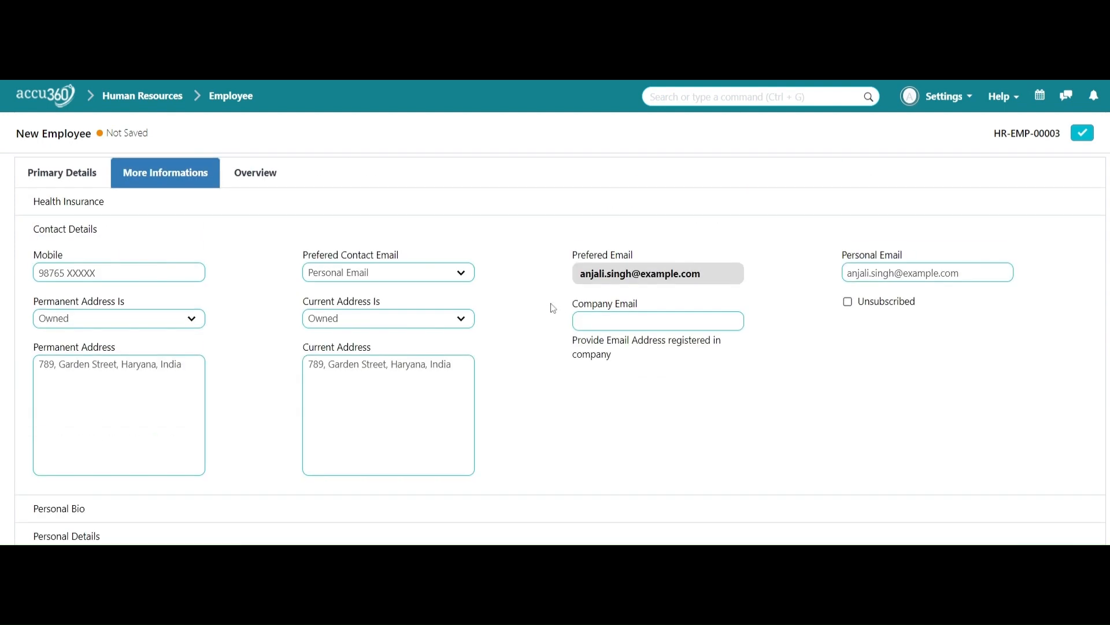
pyautogui.scroll(-5, 548, 307)
pyautogui.write('2017')
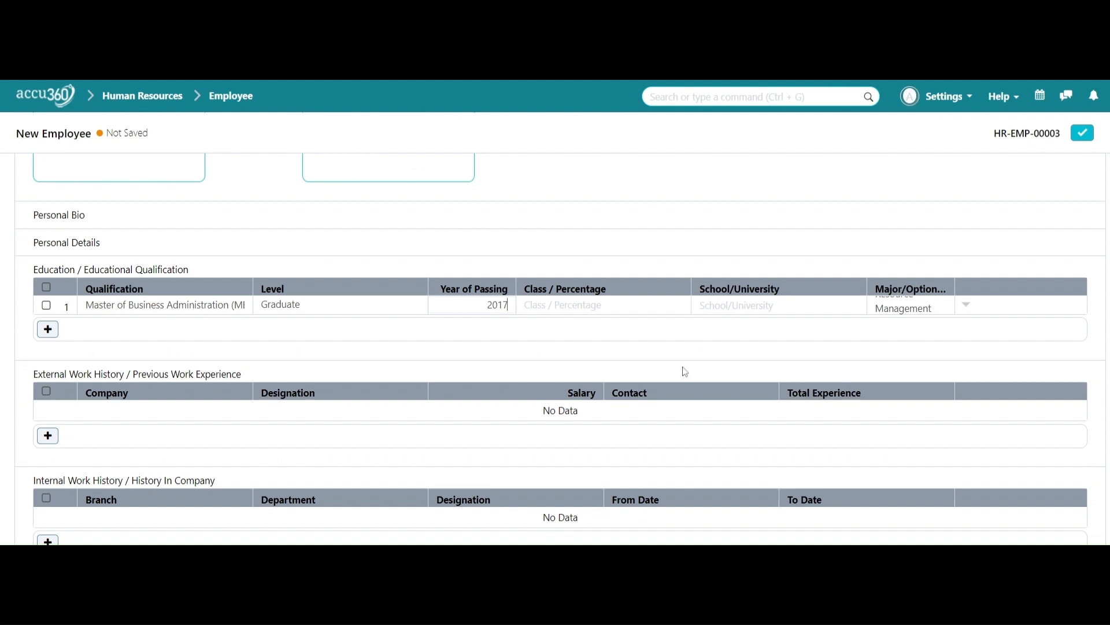
pyautogui.press('Tab')
pyautogui.write('90')
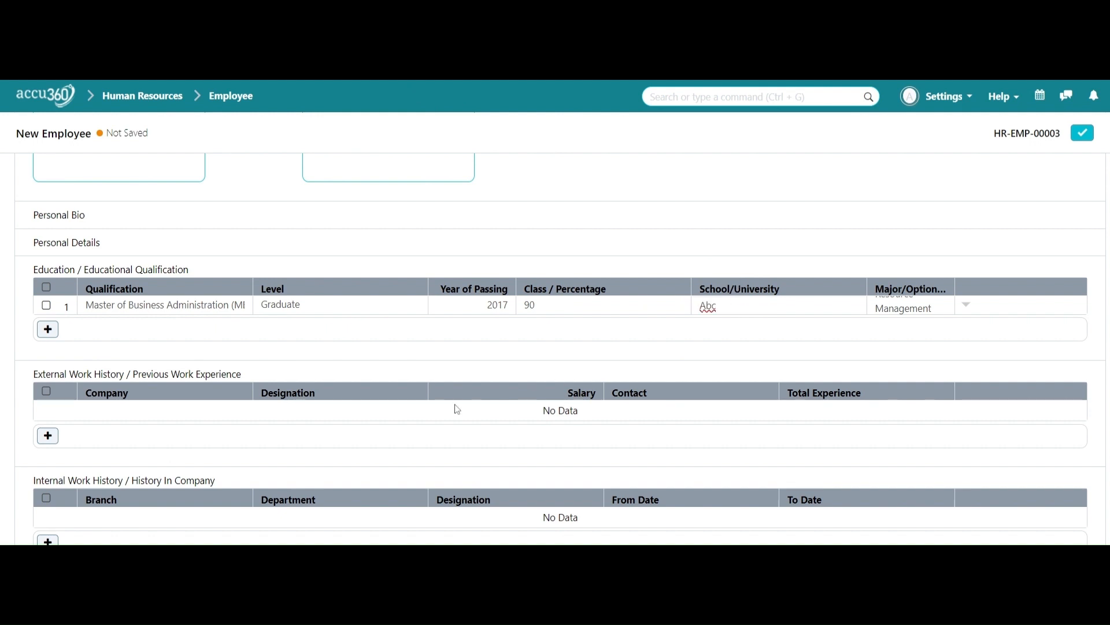
pyautogui.scroll(-2, 437, 399)
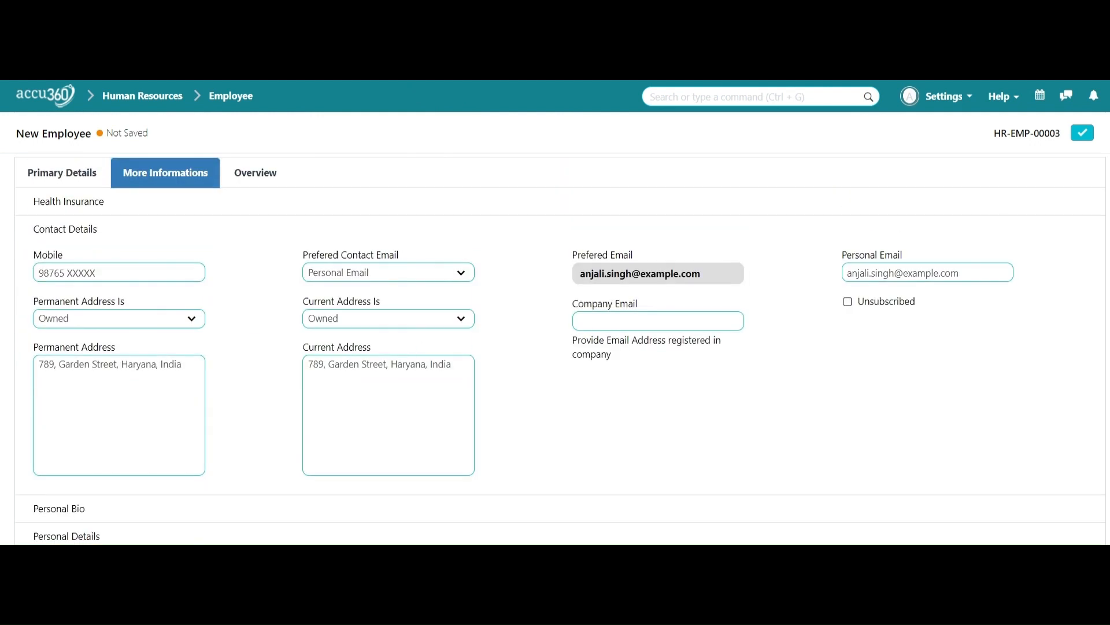
pyautogui.click(1084, 134)
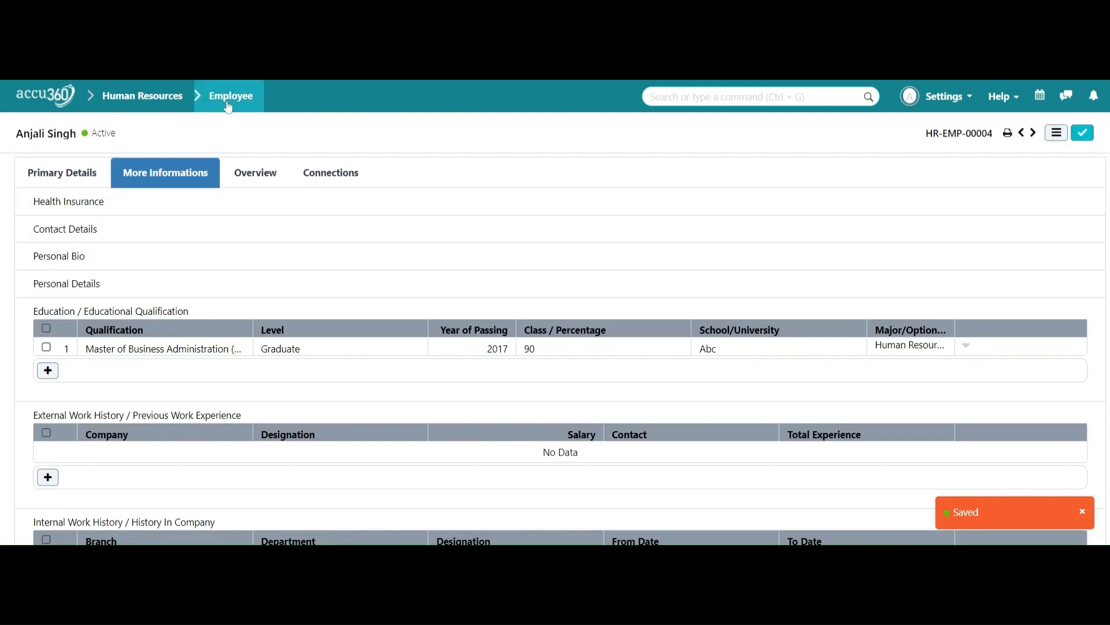
# Step: Confirm four active employees in the Employee list, then return to the home dashboard
pyautogui.click(228, 104)
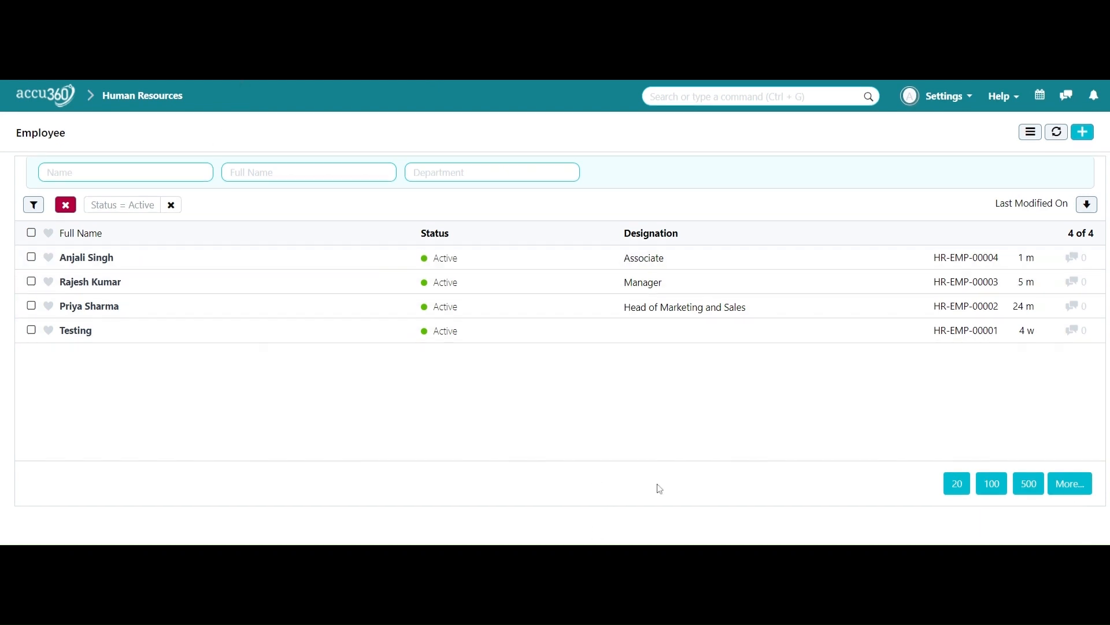
pyautogui.click(61, 100)
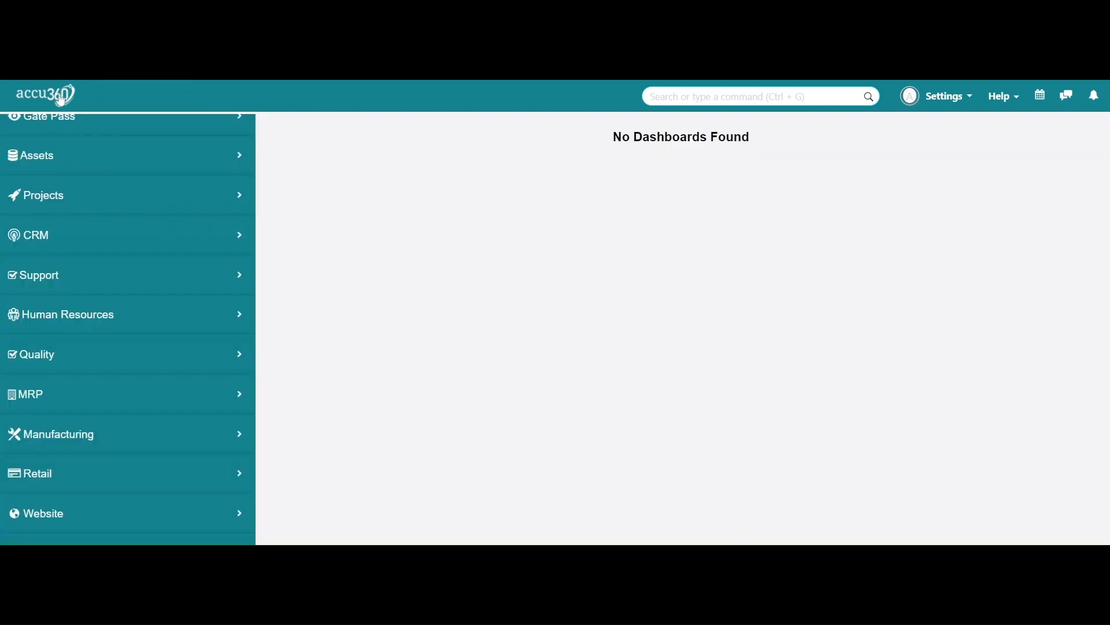